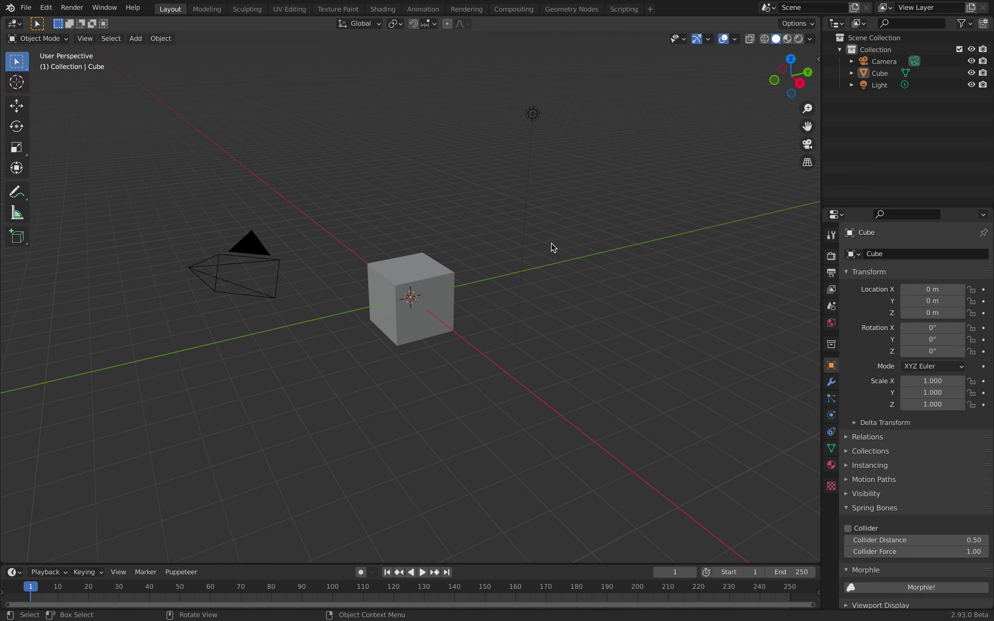
Delete all default objects from the scene: the camera, the cube and the light.
key(a)
key(x)
click(532, 236)
Add a single-bone armature at the world origin.
middle_drag(533, 240, 491, 224)
key(shift+a)
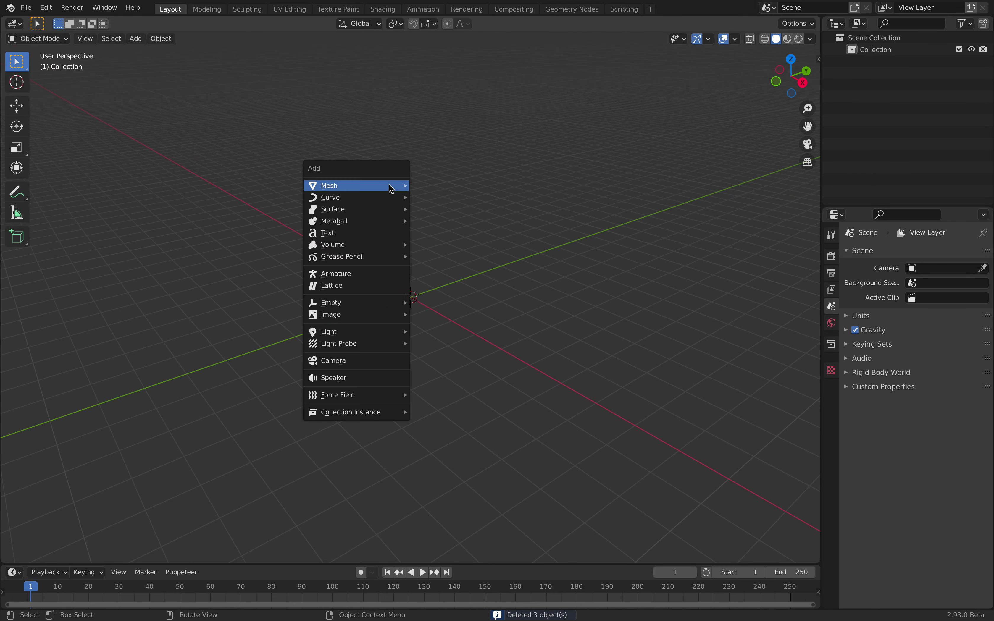
mouse_move(399, 247)
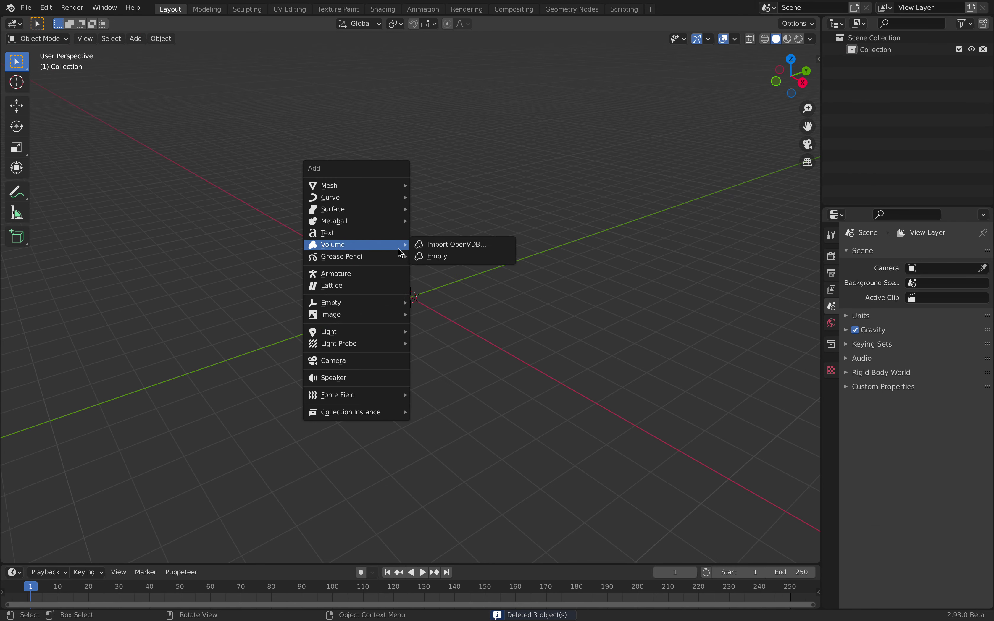
click(386, 273)
scroll(446, 258, up, 5)
middle_drag(446, 258, 443, 245)
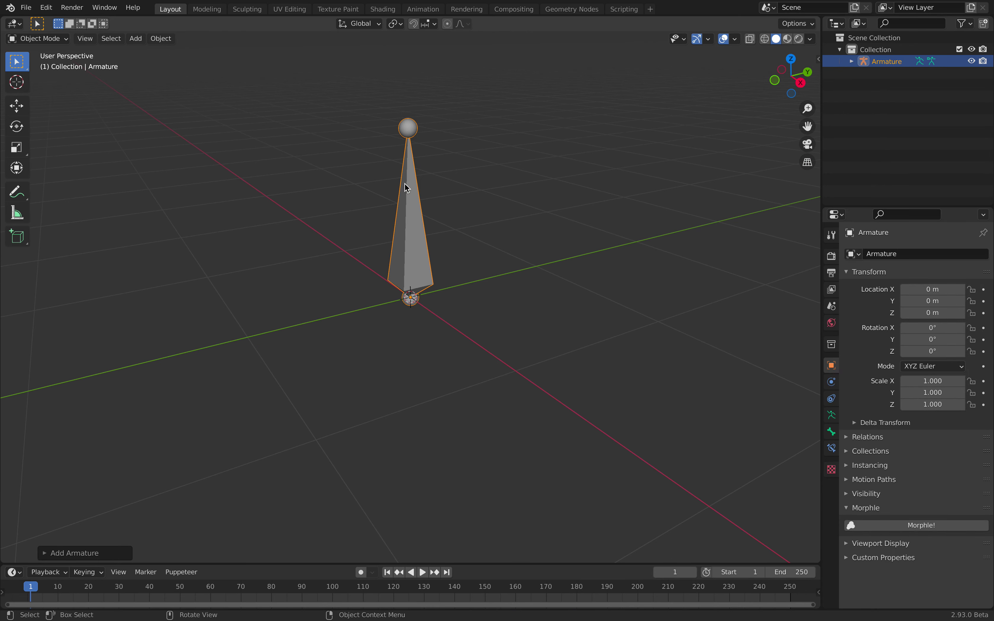
scroll(421, 187, down, 2)
middle_drag(421, 210, 441, 201)
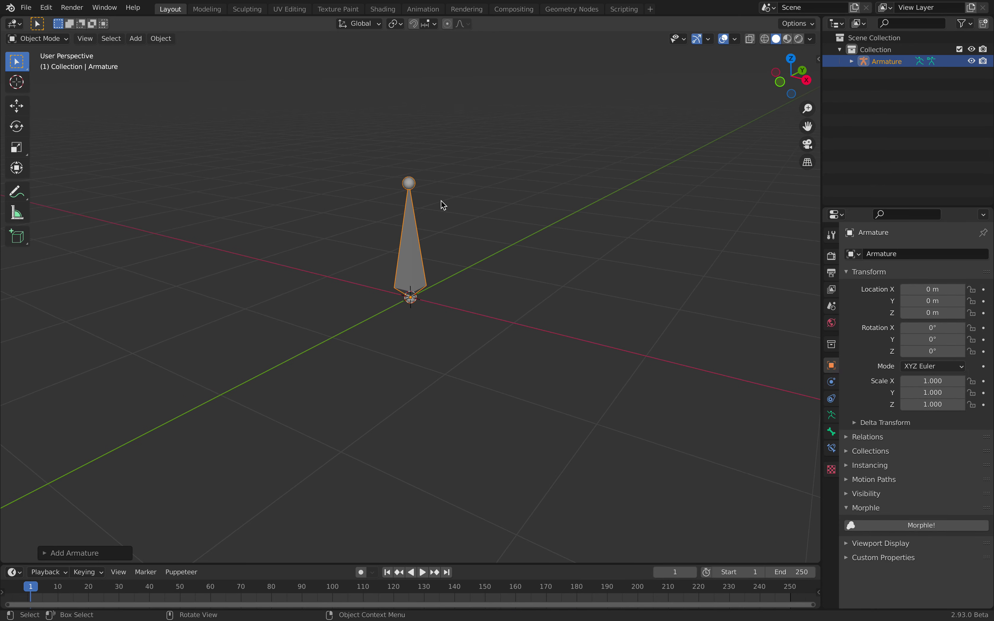
Enter Edit Mode in front view and move the bone's tip slightly toward positive X so the bone leans.
click(783, 85)
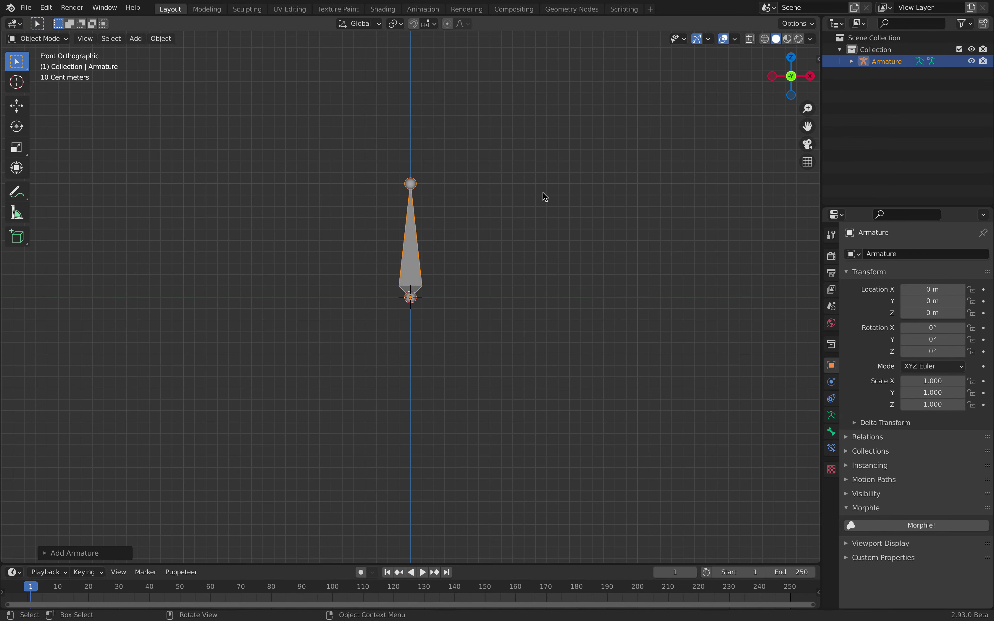
key(Tab)
click(432, 265)
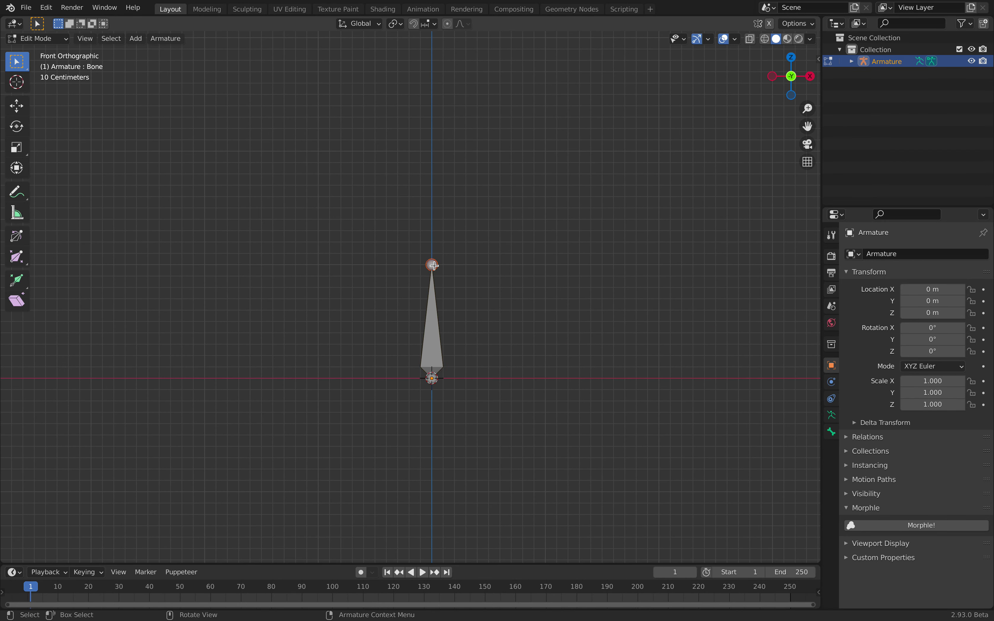
key(g)
click(449, 280)
Extrude two more bones from the leaning bone's tip, continuing the chain upward toward positive X.
key(e)
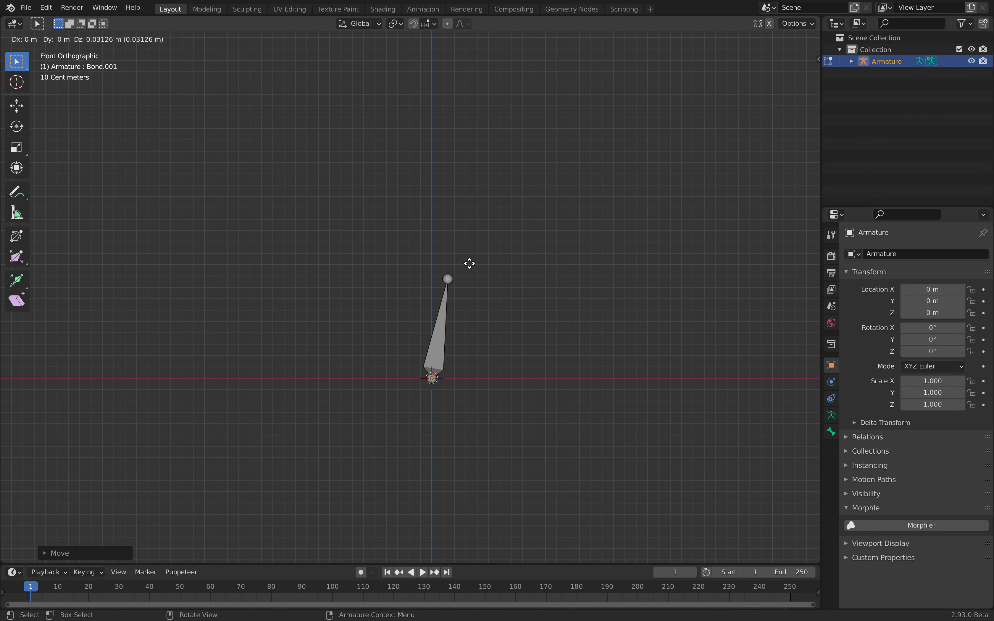
click(506, 209)
key(e)
click(578, 166)
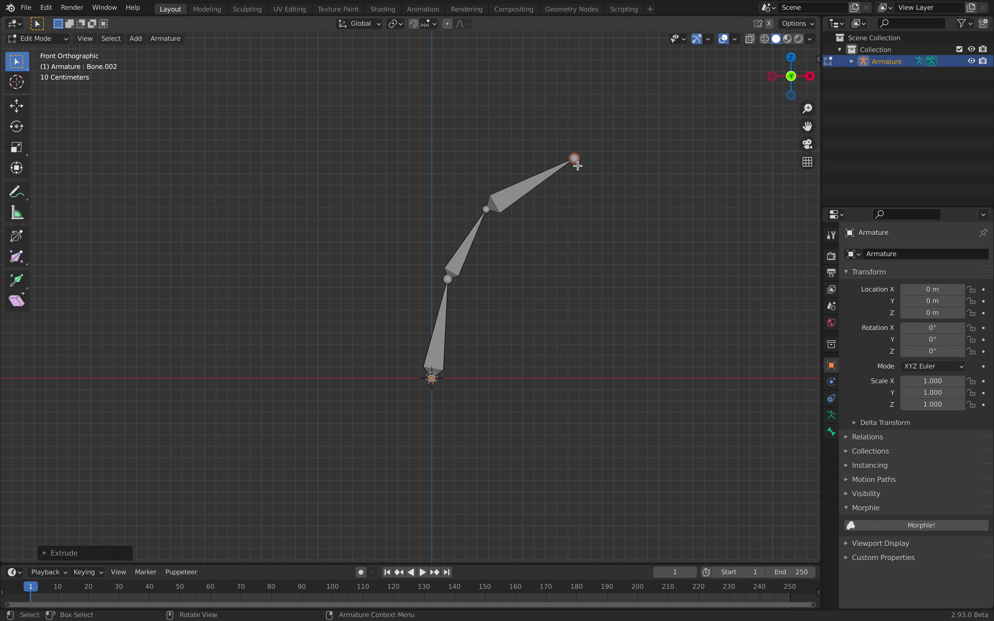
Branch off the tip of the second bone with two extruded bones, the first toward negative X and the other upward.
click(486, 203)
key(e)
click(377, 110)
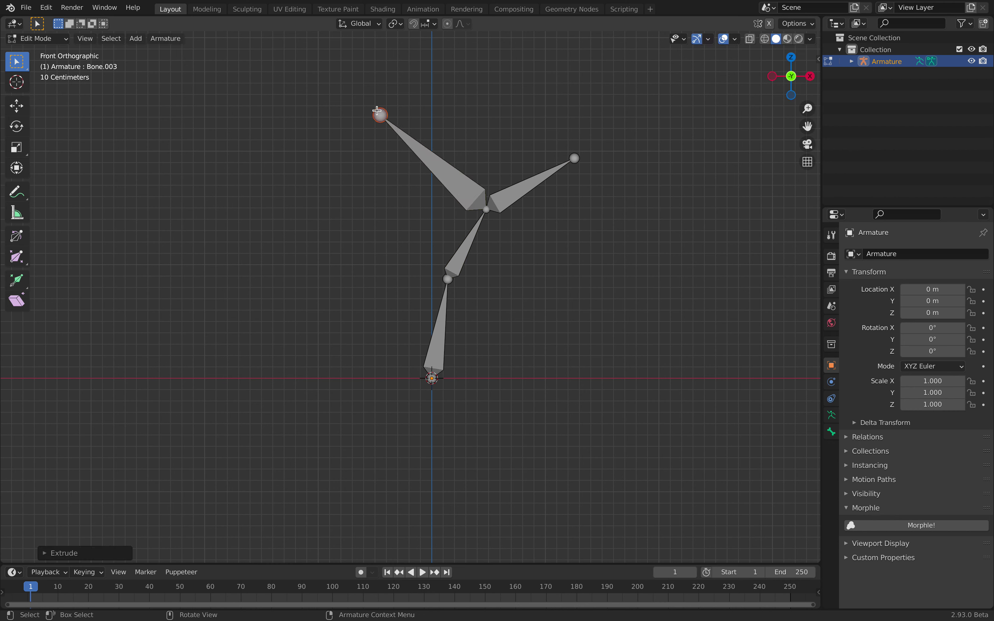
key(e)
click(439, 48)
Extrude one more upward bone from the tip of the positive-X branch and return to Object Mode.
shift+middle_drag(518, 135, 504, 180)
click(563, 204)
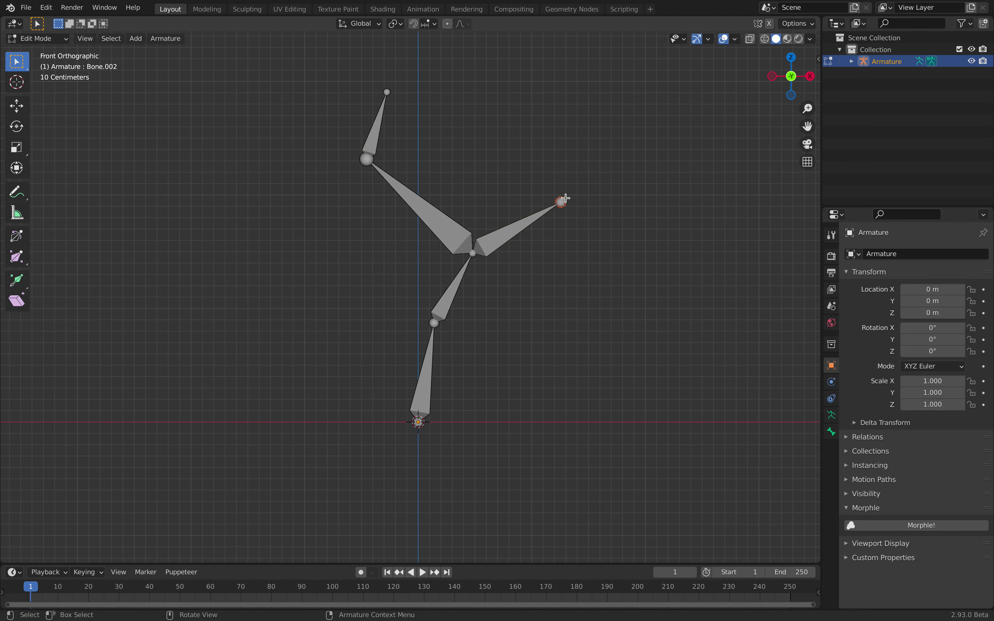
key(e)
click(594, 156)
key(Tab)
Split the 3D viewport horizontally into two stacked areas, with the whole armature in view in the lower one.
middle_drag(478, 259, 425, 271)
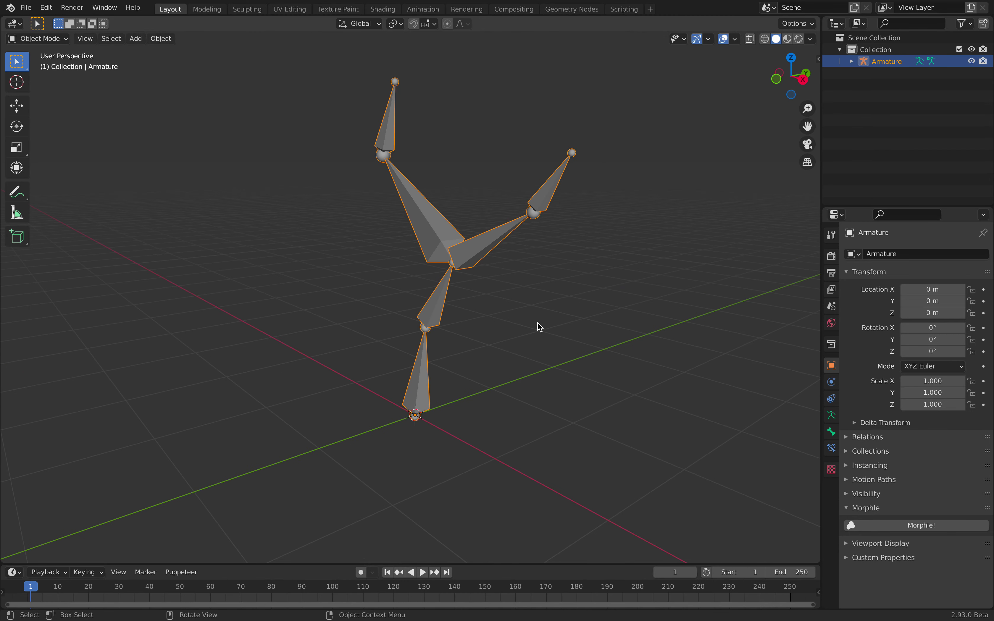
middle_drag(539, 326, 473, 187)
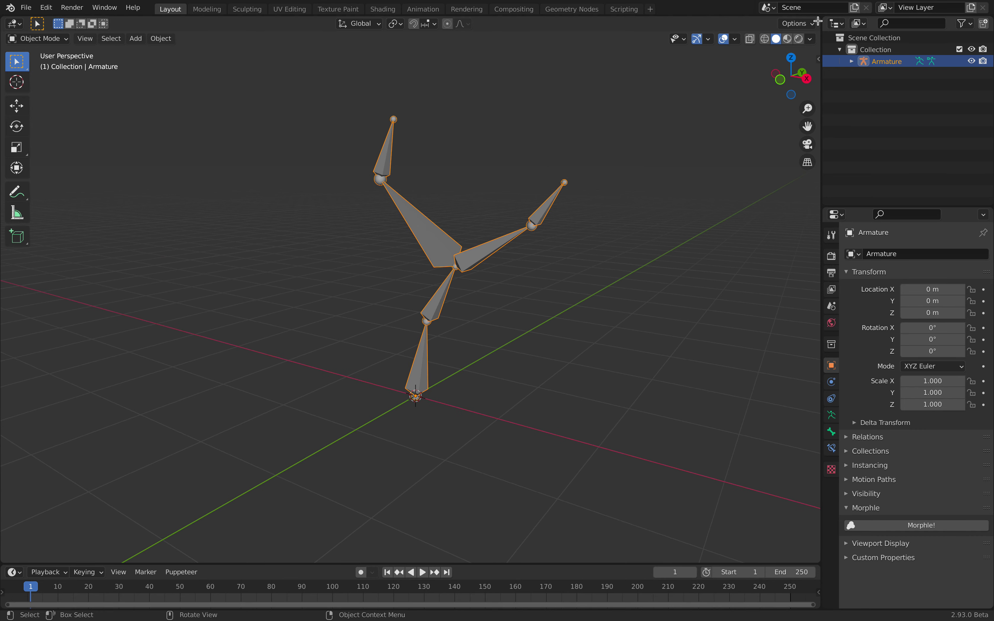
drag(818, 20, 813, 228)
scroll(437, 388, down, 2)
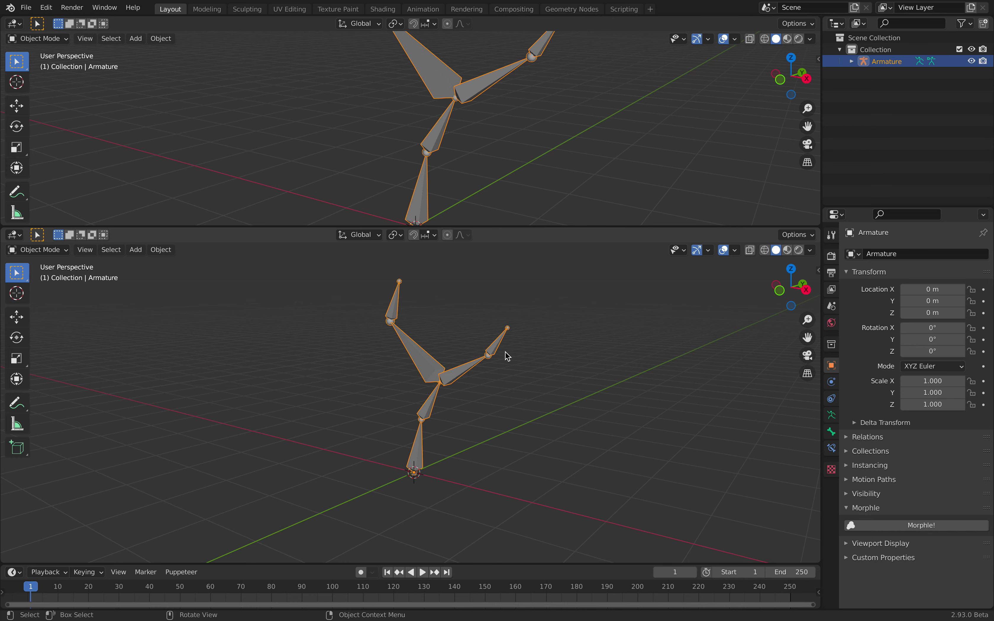
middle_drag(512, 345, 400, 400)
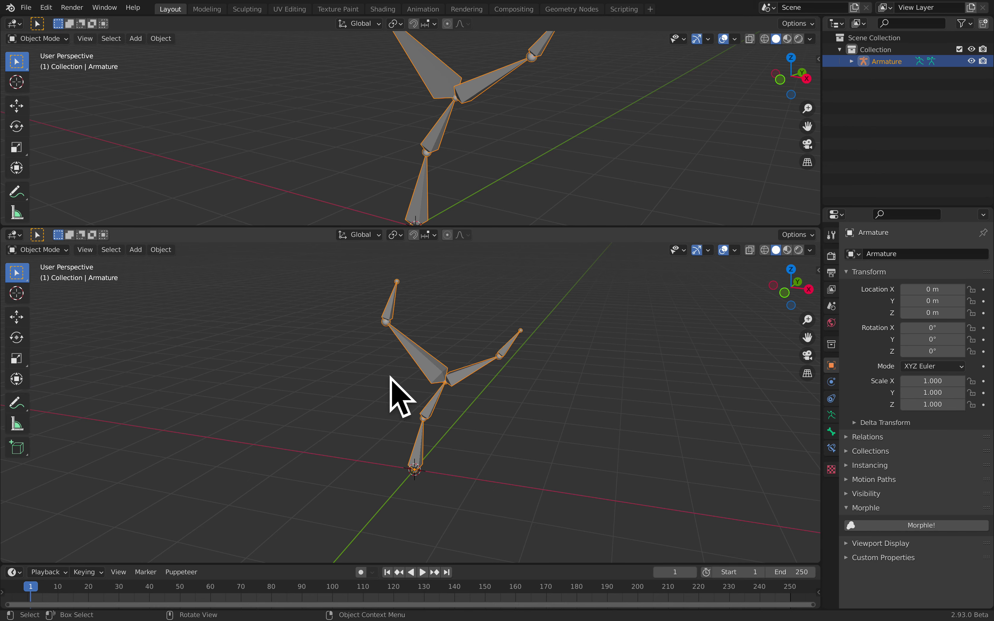
Turn the upper area into a slightly taller Sverchok node editor without its sidebar and create a new node tree.
click(15, 24)
click(37, 106)
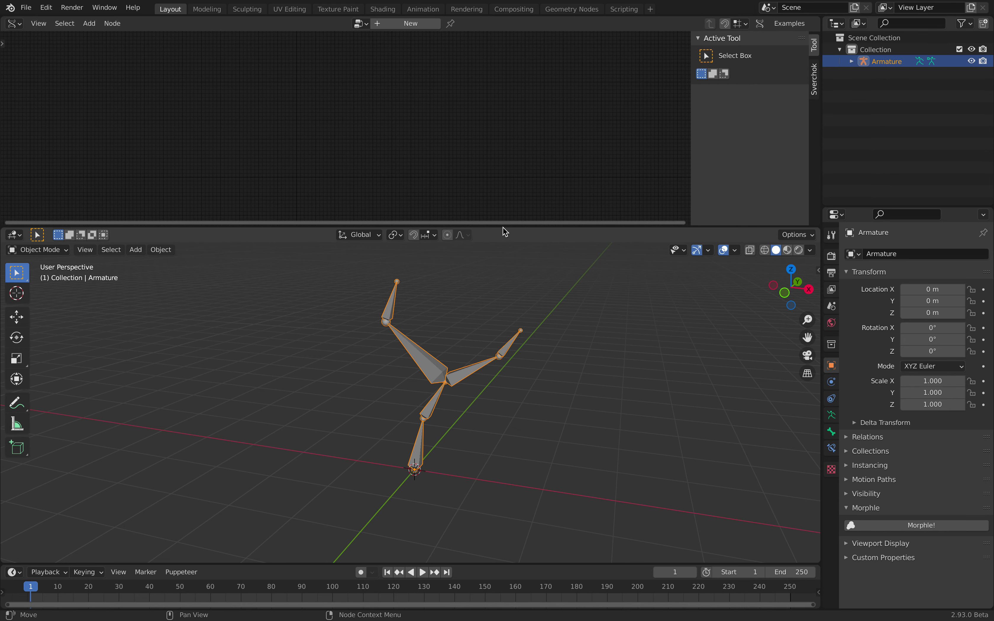
drag(504, 227, 503, 260)
key(n)
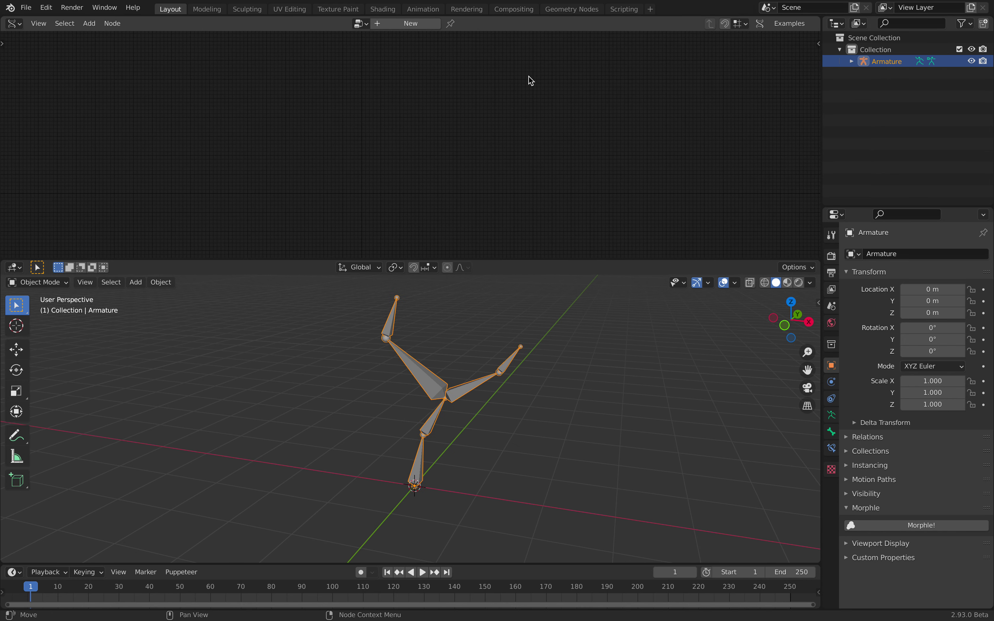
click(407, 24)
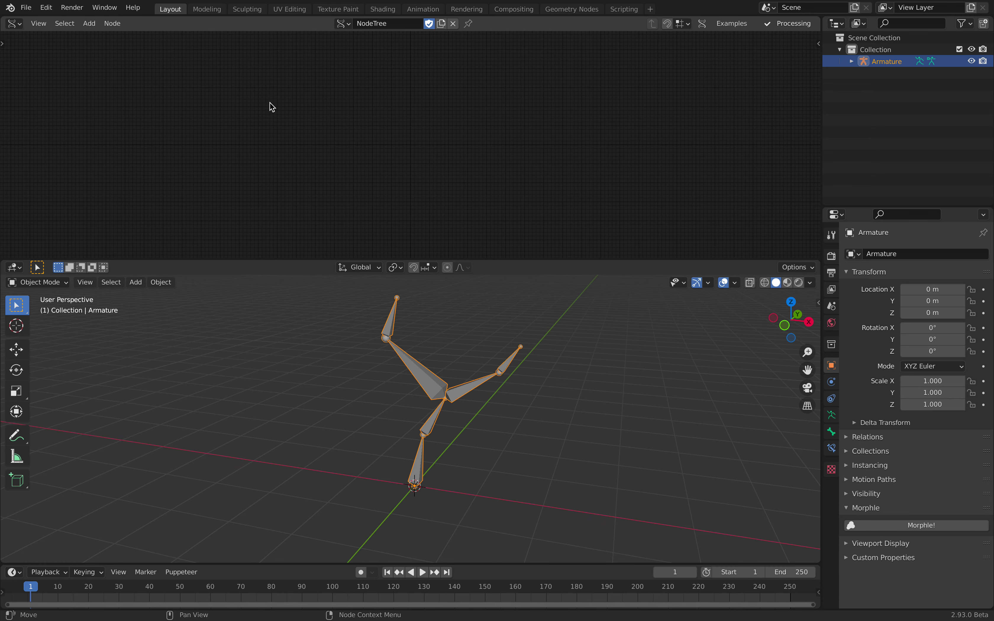
Add an Armature Props node to the node tree and enlarge the node editor area.
key(shift+a)
text(arm)
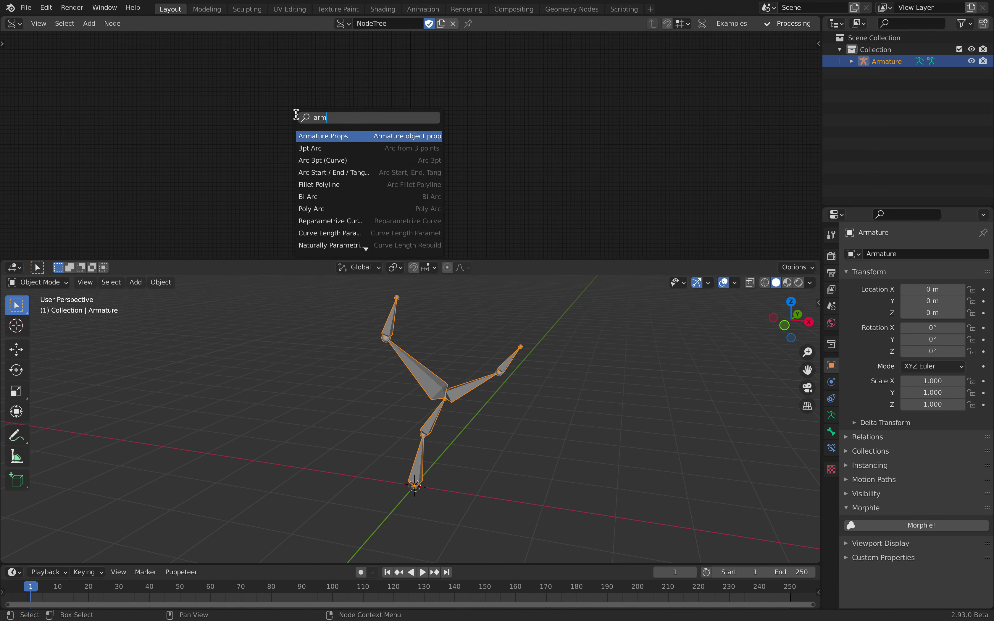
key(Return)
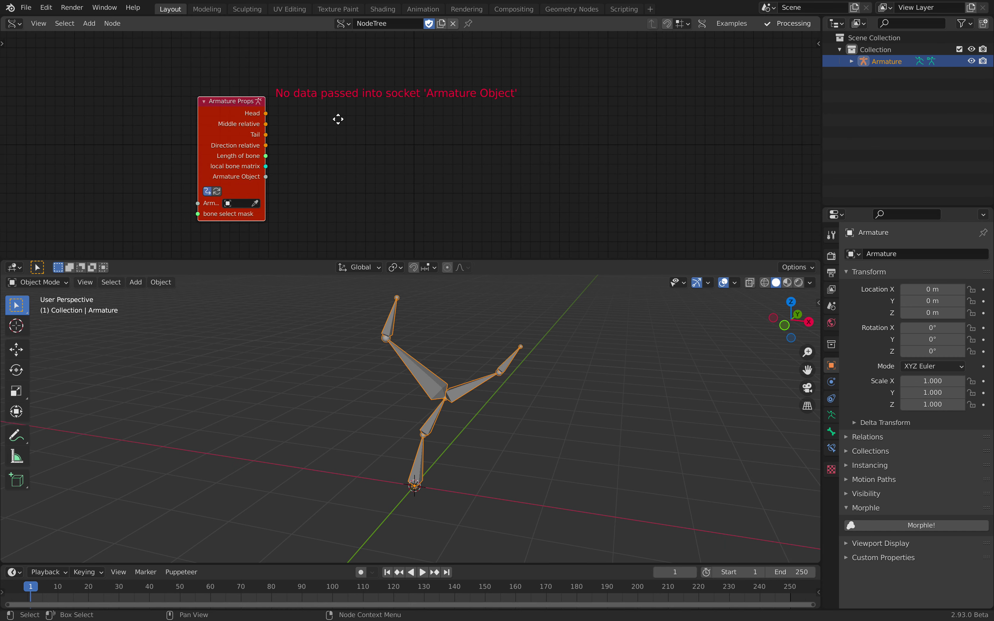
click(402, 105)
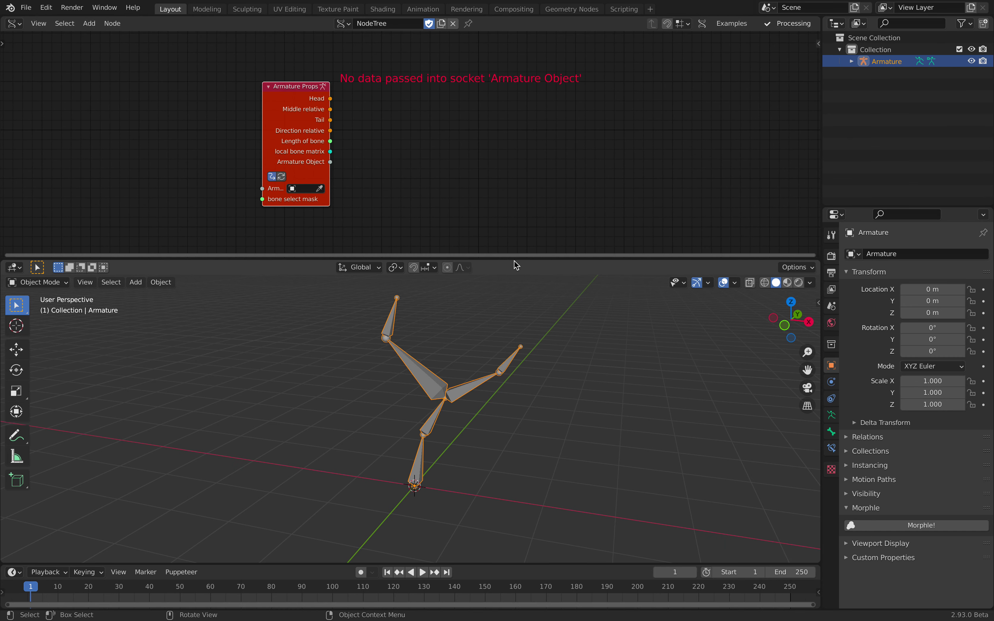
drag(514, 261, 514, 281)
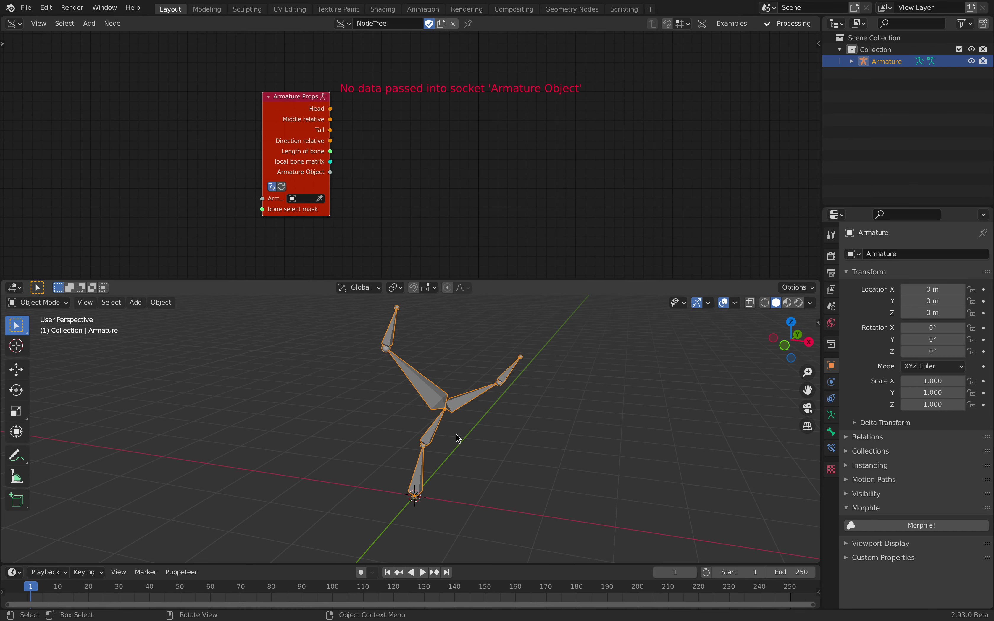
middle_drag(399, 190, 420, 187)
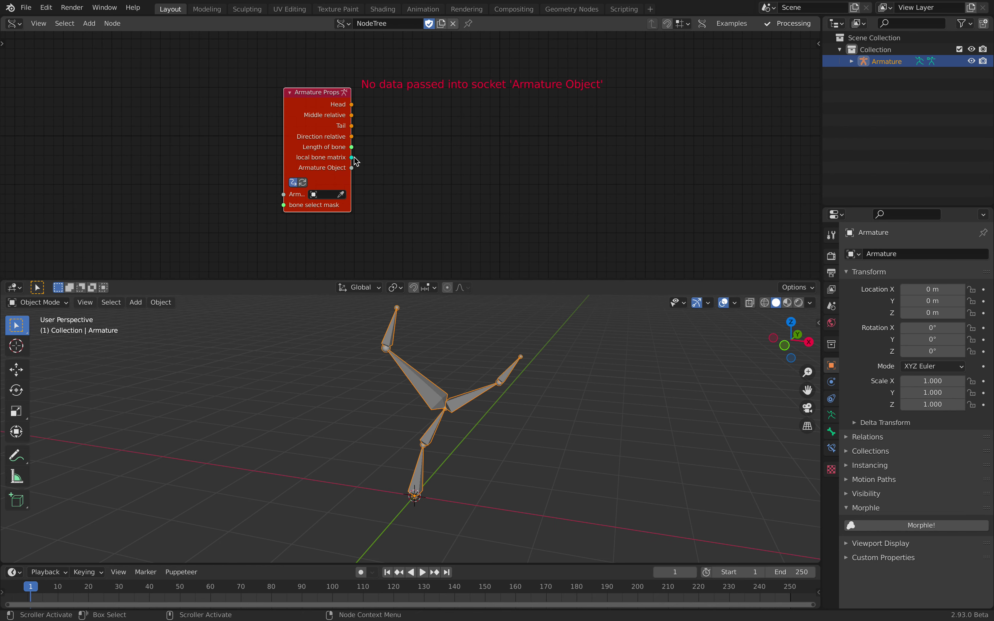
drag(352, 160, 341, 142)
drag(400, 158, 407, 165)
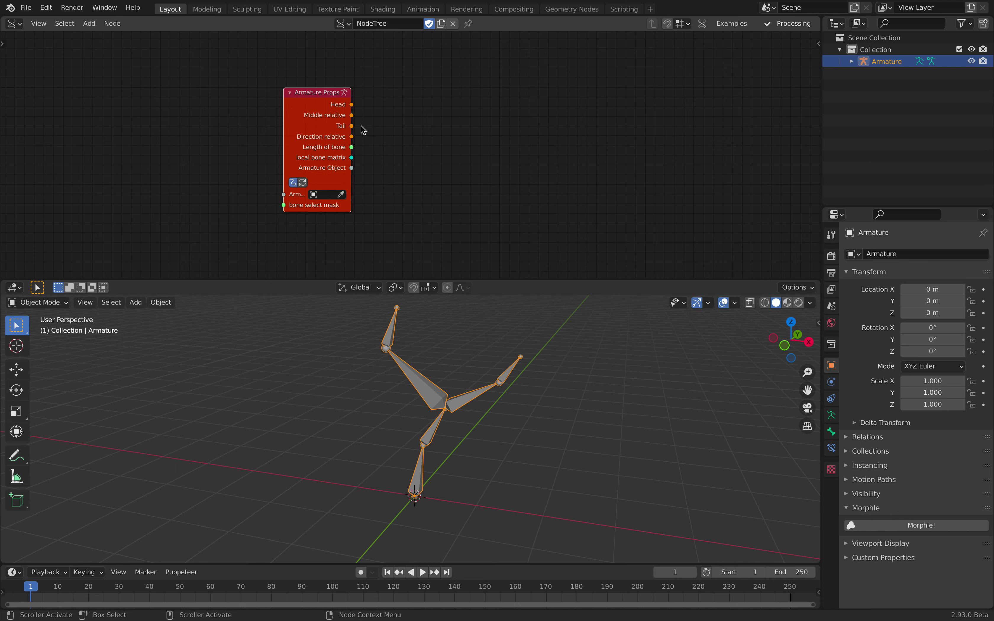
drag(355, 116, 408, 104)
drag(353, 159, 440, 158)
click(479, 124)
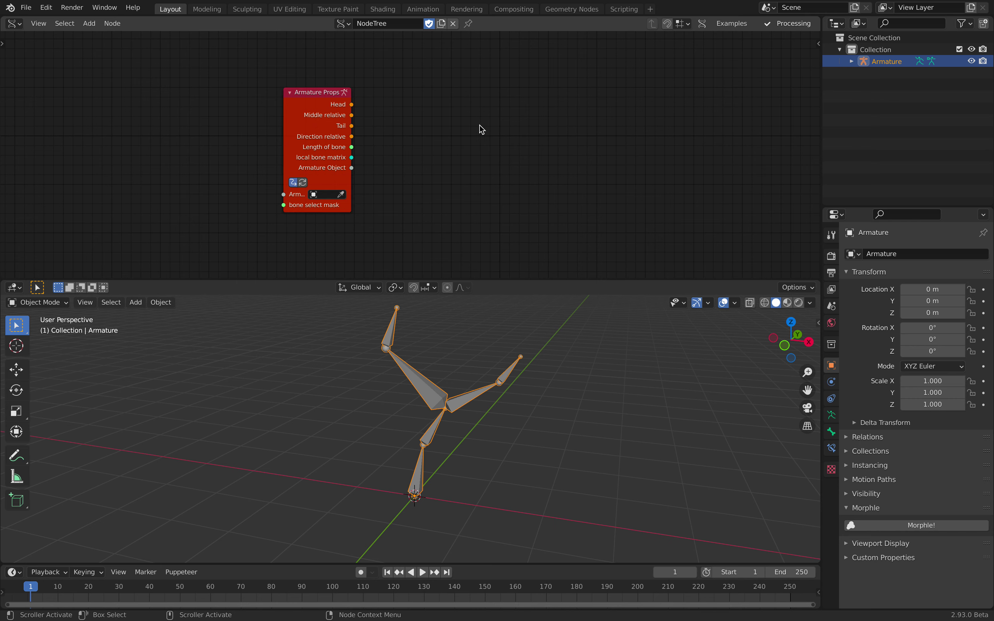
Add a Mesh viewer node and link the local bone matrix output of Armature Props to its matrix input.
key(shift+a)
click(480, 125)
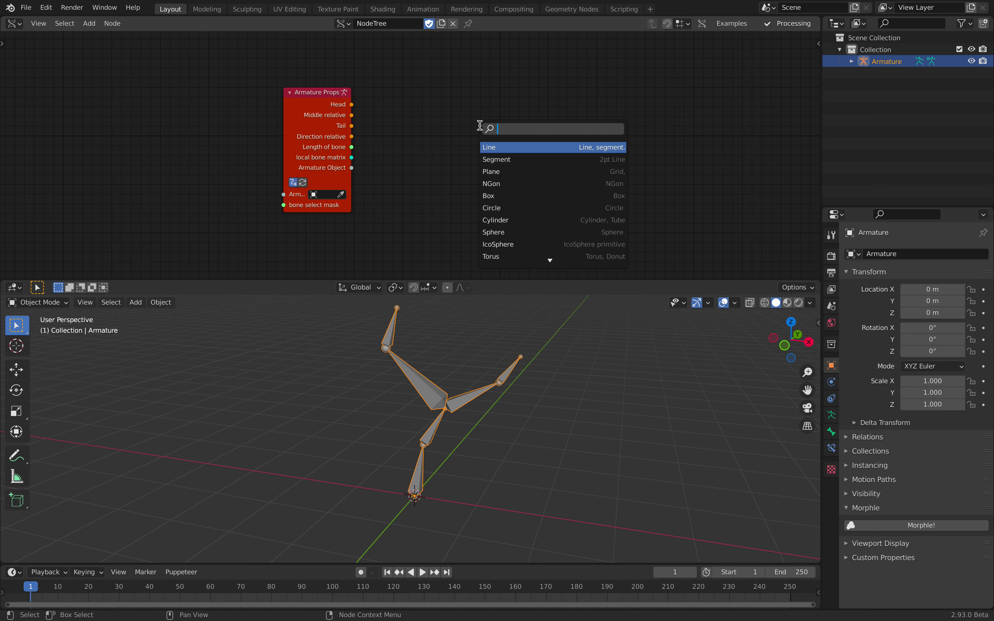
text(mesh vi)
key(Return)
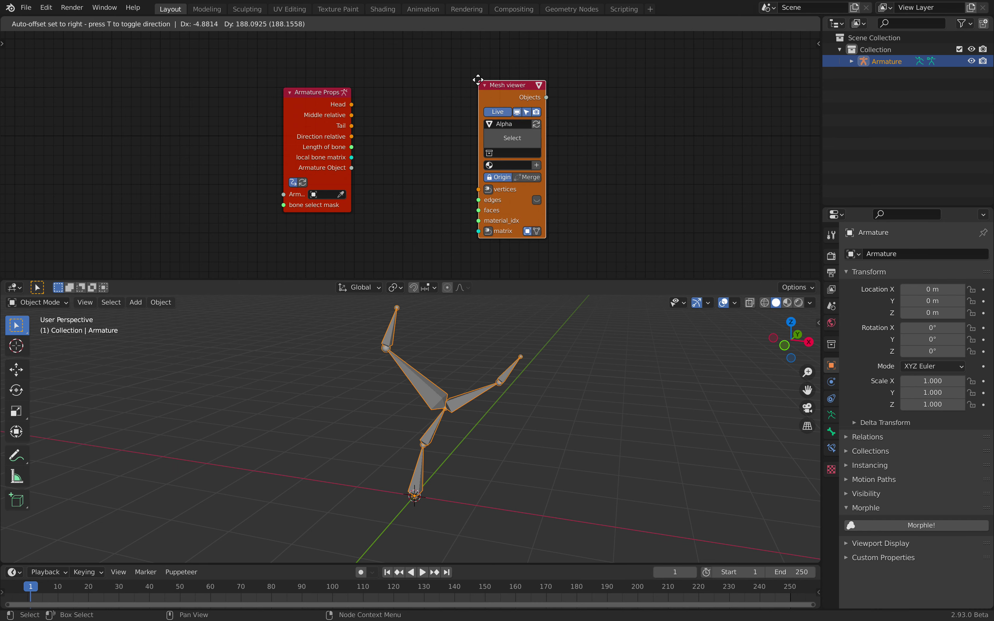
click(478, 79)
drag(352, 158, 479, 230)
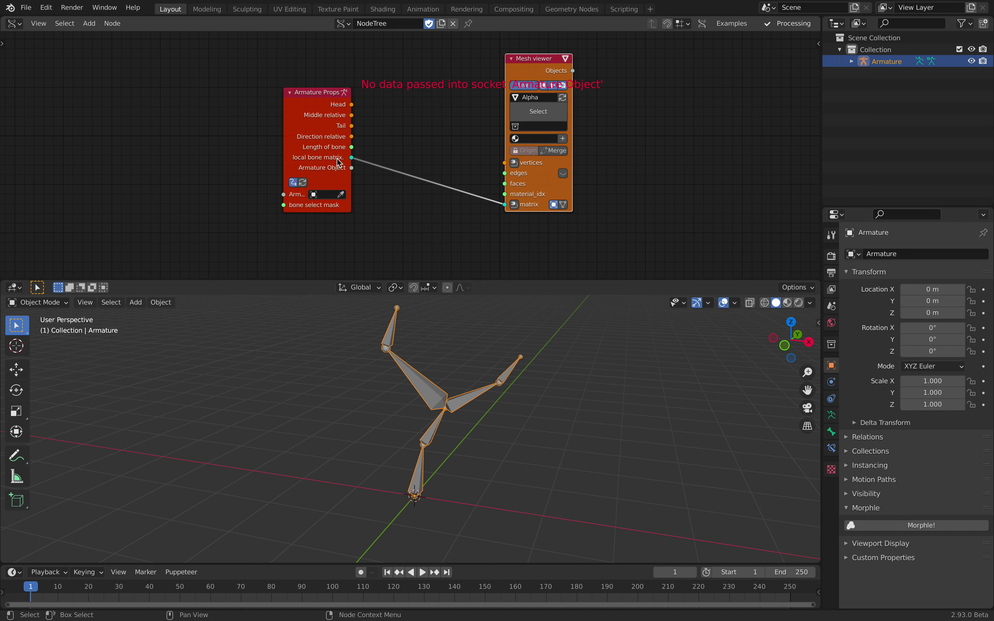
Move the Mesh viewer and Armature Props nodes apart to make room for another node between them.
scroll(338, 162, up, 1)
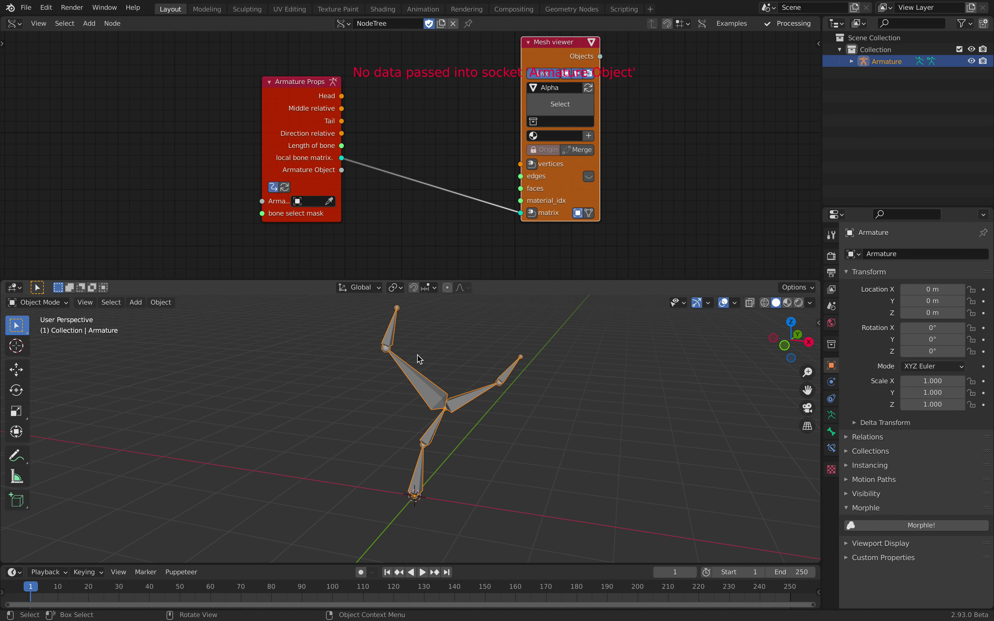
middle_drag(426, 358, 426, 387)
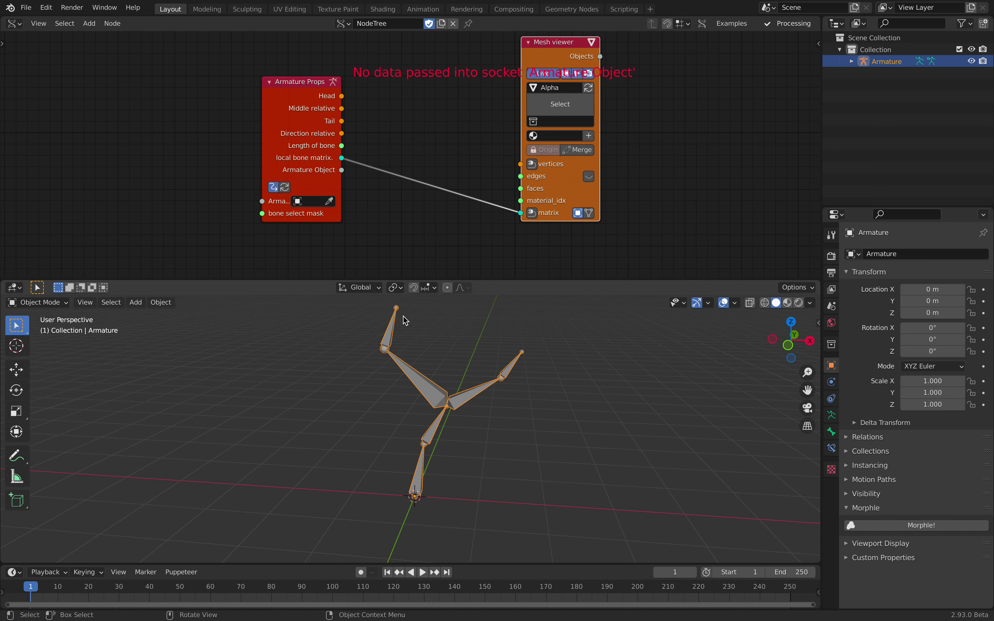
drag(309, 145, 430, 130)
drag(552, 171, 639, 162)
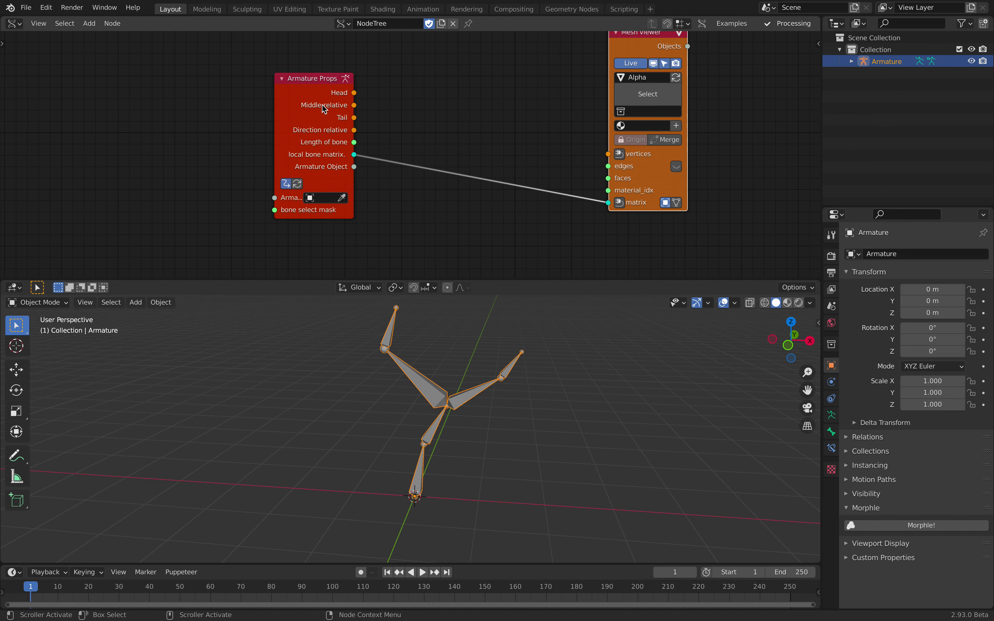
drag(322, 105, 274, 136)
middle_drag(452, 123, 421, 222)
Add a Cylinder node and connect its vertices, edges and polygons to the Mesh viewer, placing the viewer higher.
key(shift+a)
click(384, 50)
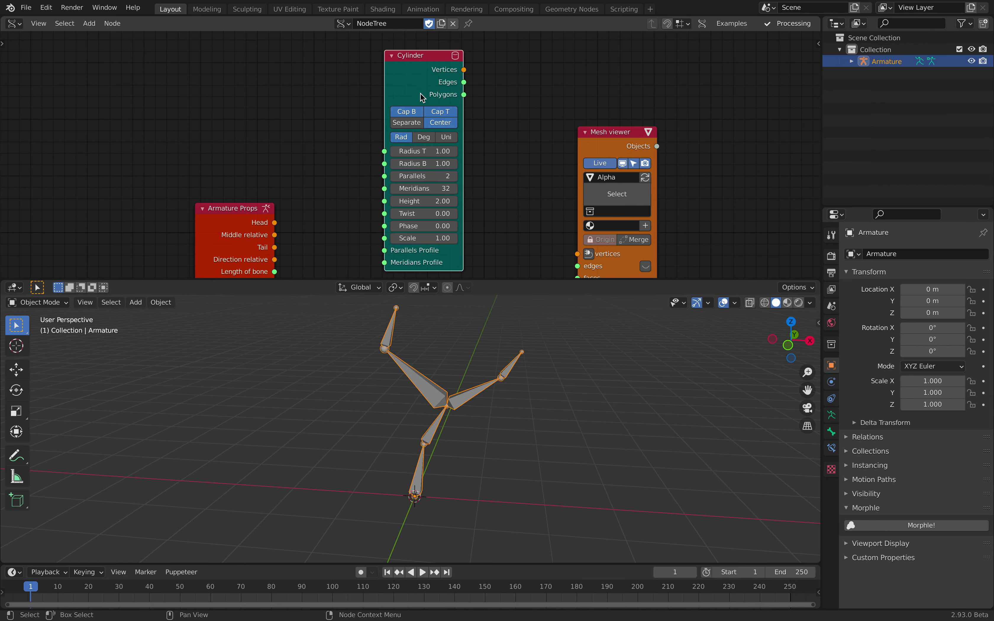
shift+click(598, 142)
key(f)
click(579, 112)
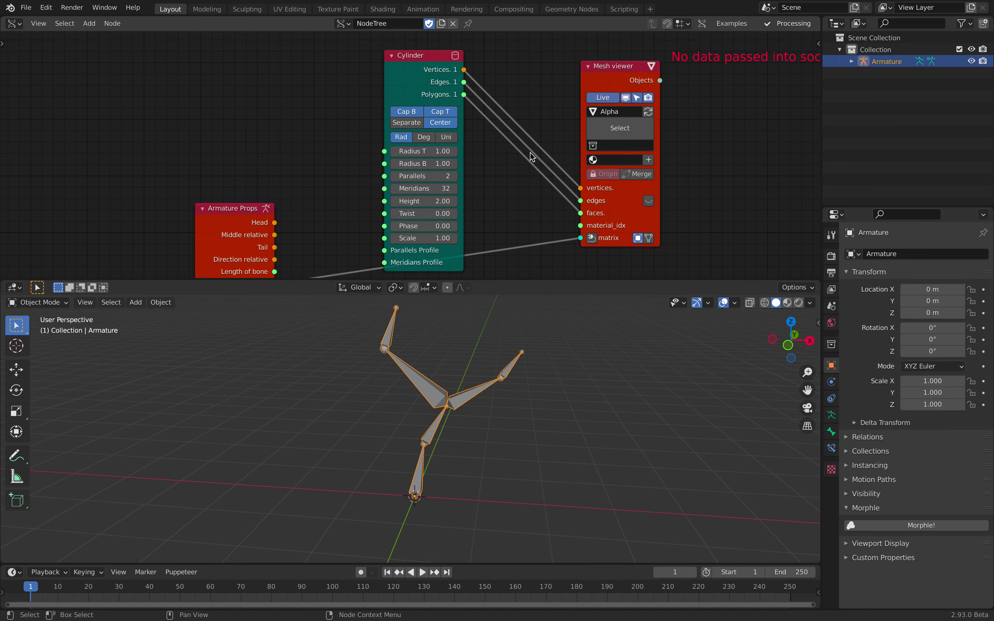
Enlarge the node editor and assign the armature in the viewport as the Armature Props node's object.
drag(572, 280, 562, 353)
middle_drag(478, 327, 501, 255)
scroll(501, 255, down, 1)
click(298, 282)
click(469, 407)
middle_drag(469, 403, 415, 374)
scroll(428, 212, down, 2)
Set the cylinder's Radius T and Radius B to 0.20 and shift the Mesh viewer node slightly.
drag(419, 107, 398, 106)
middle_drag(499, 406, 574, 398)
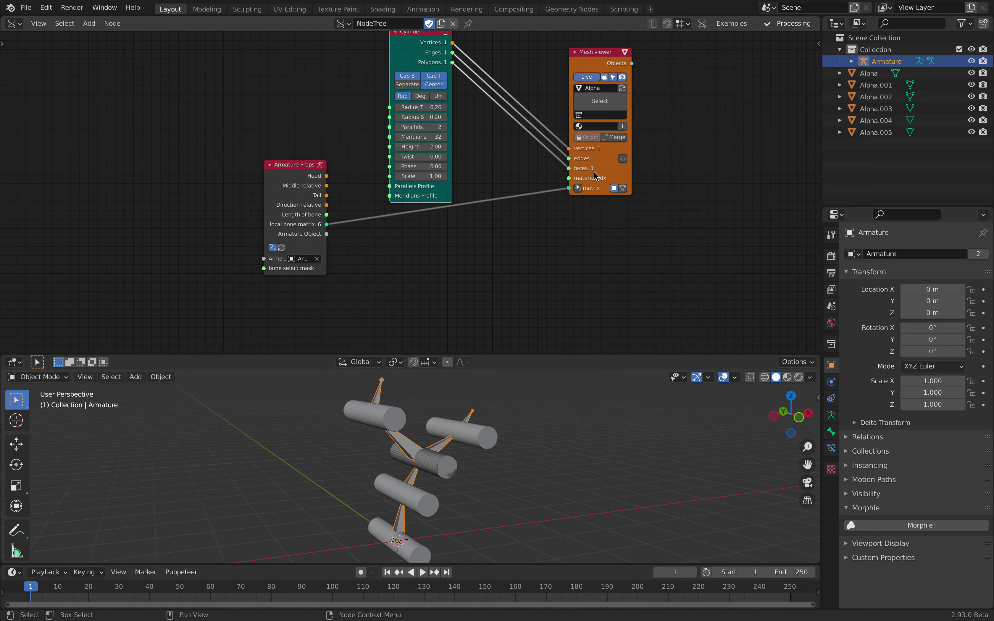
drag(595, 176, 603, 184)
middle_drag(488, 473, 411, 459)
key(Tab)
middle_drag(477, 459, 417, 439)
key(Tab)
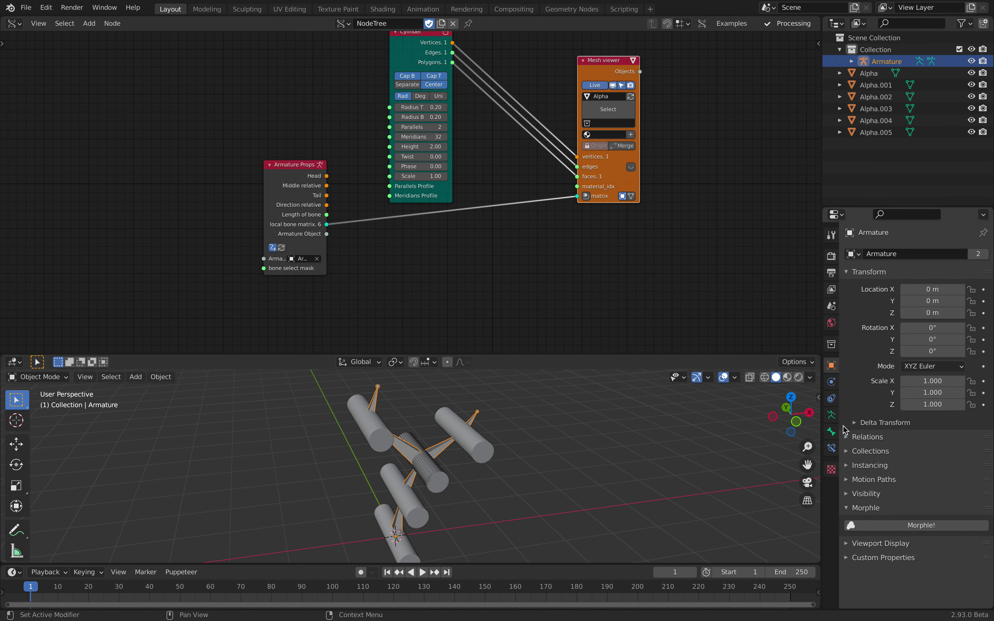
click(833, 432)
click(869, 318)
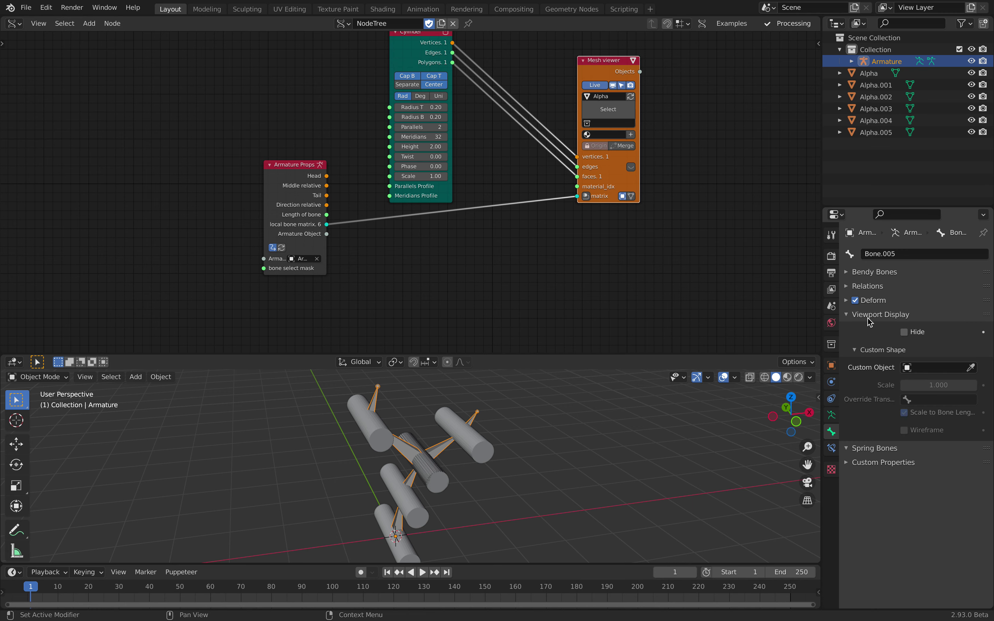
click(869, 317)
click(870, 273)
click(871, 272)
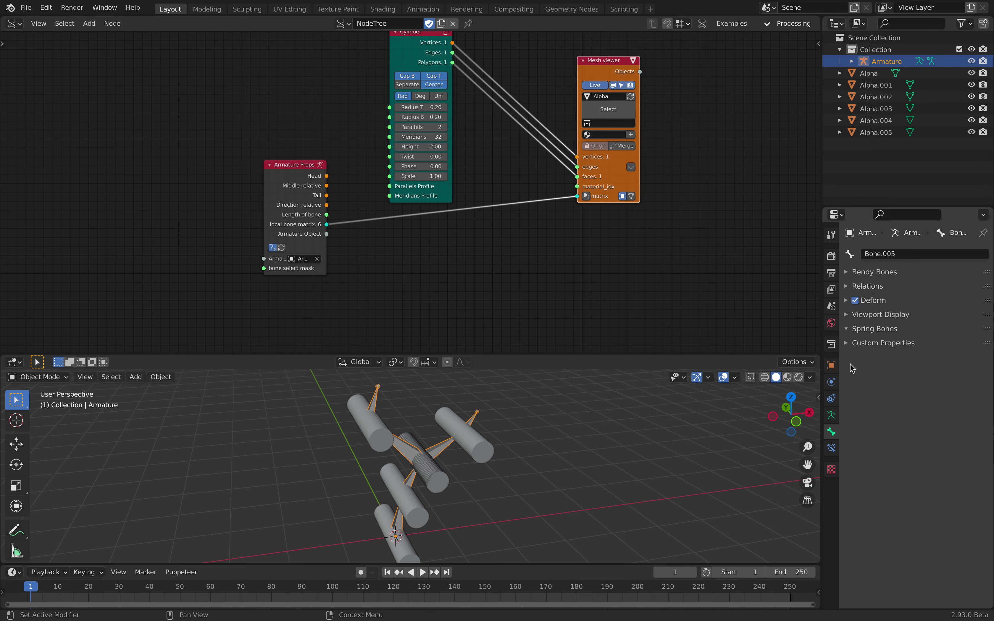
In the armature's viewport display settings, show the bone names and draw the bones in front of other geometry.
click(832, 416)
click(876, 420)
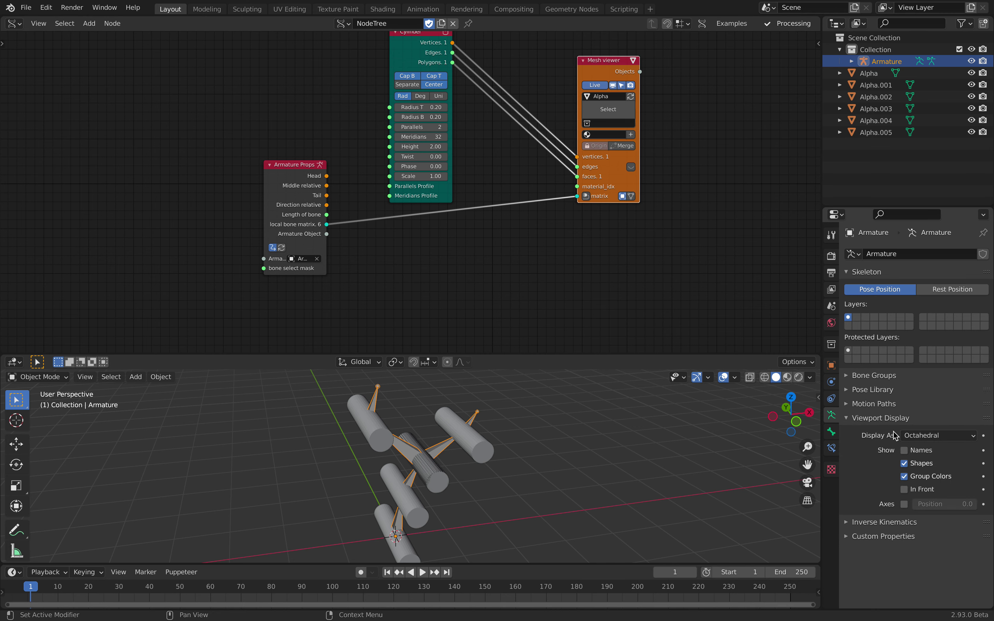
click(905, 450)
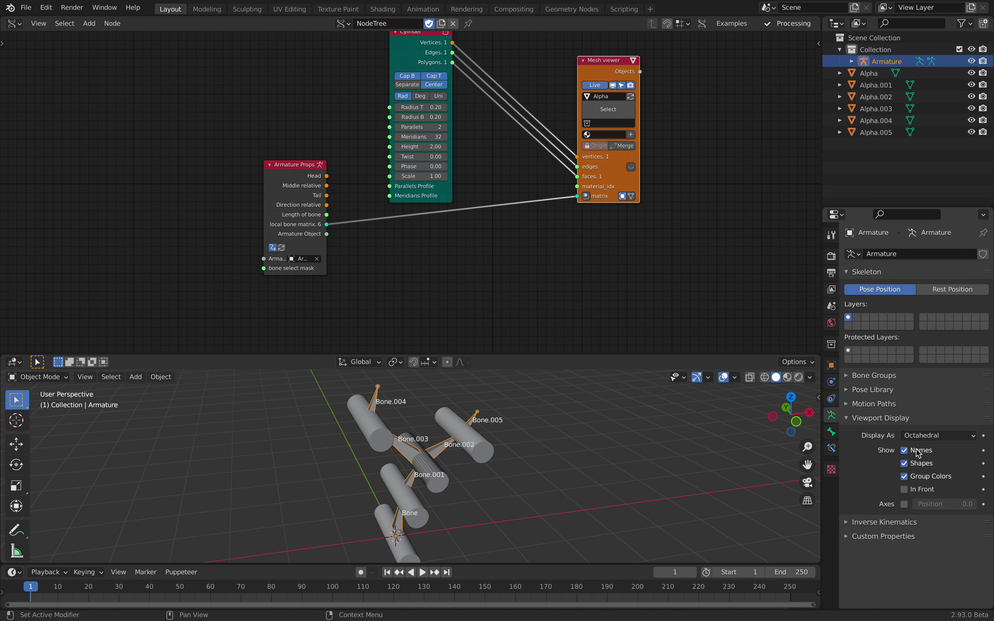
click(910, 489)
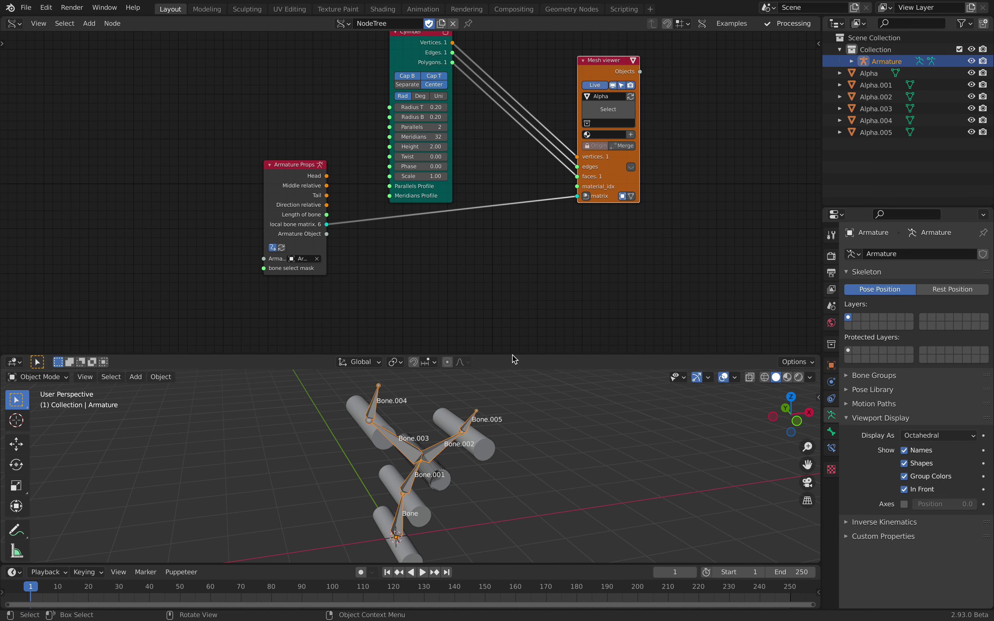
Enlarge the 3D viewport and, in armature Edit Mode, shift the fork joint at the tip of Bone.001 sideways.
drag(513, 355, 520, 240)
key(Tab)
middle_drag(376, 368, 477, 398)
key(g)
click(488, 383)
click(424, 399)
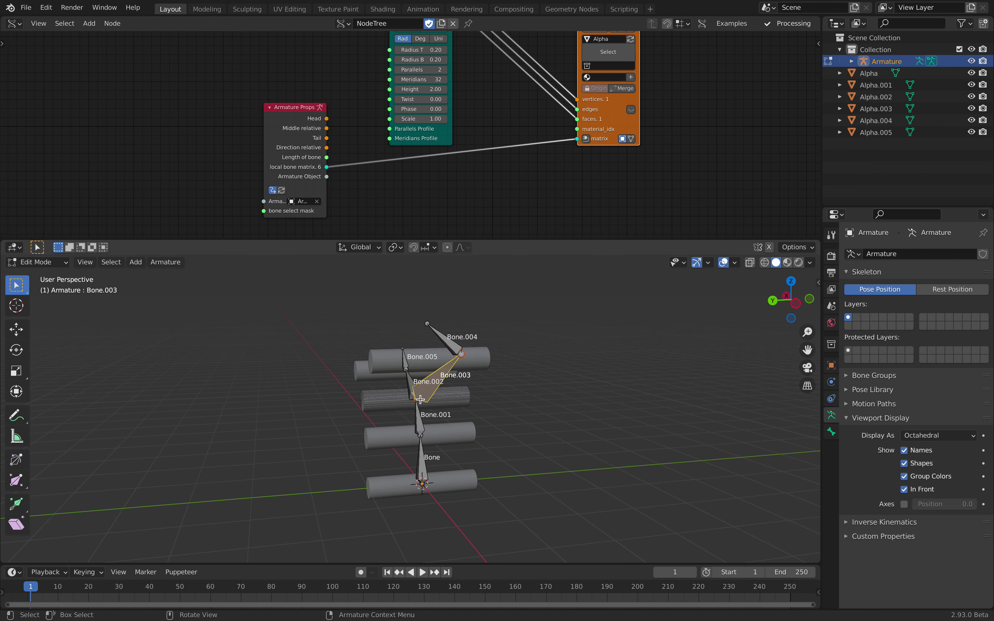
click(417, 400)
key(g)
click(462, 412)
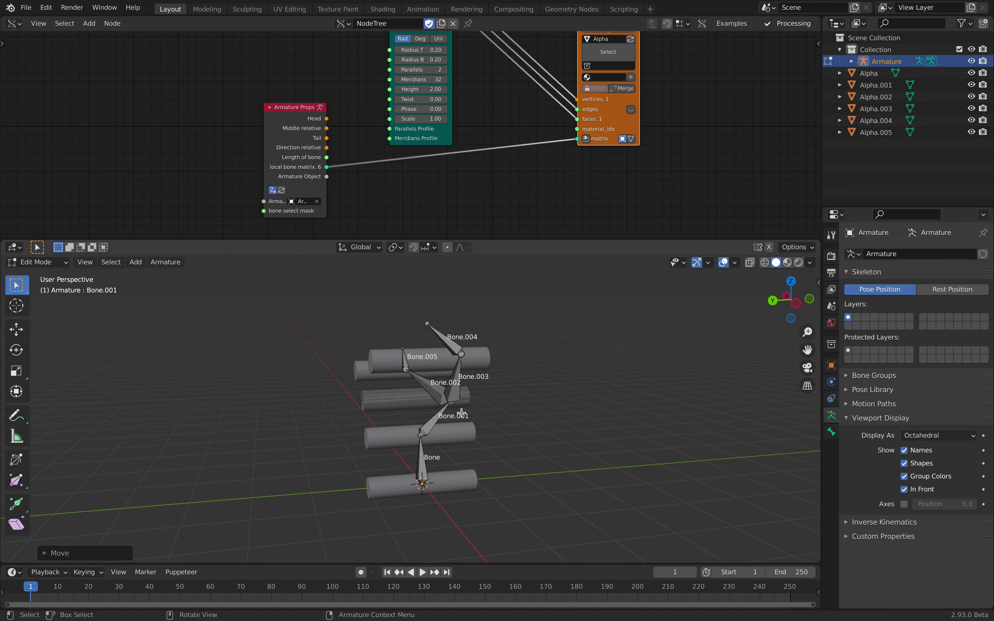
Move the joint between Bone and Bone.001 and the joint between Bone.002 and Bone.005.
click(422, 435)
key(g)
click(439, 446)
click(406, 371)
key(g)
click(404, 378)
middle_drag(405, 377, 427, 372)
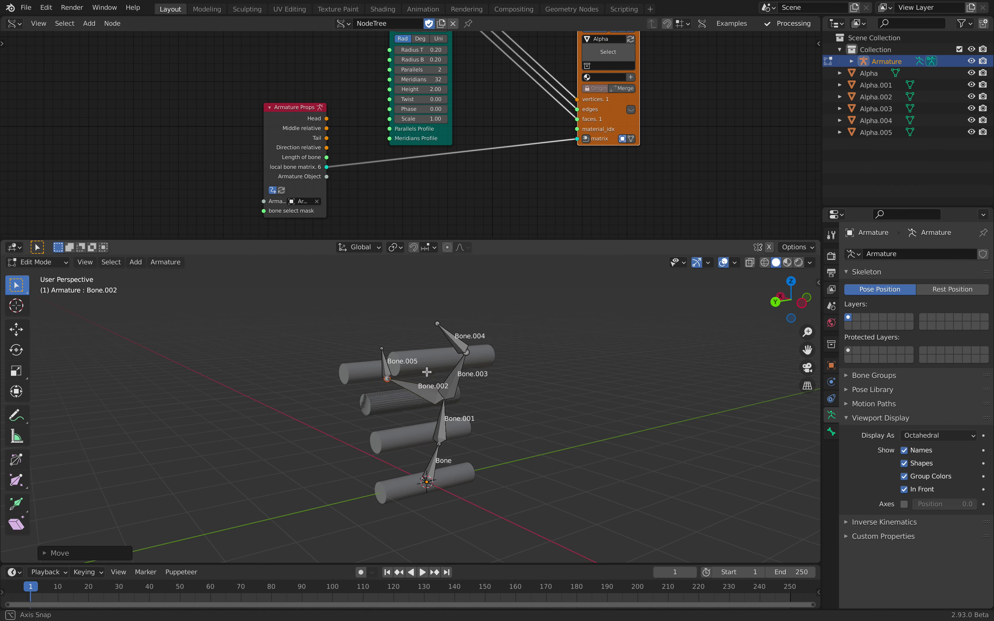
Move the tip of Bone.004 to stand more upright, and shift Bone.003 sideways with its connected joints.
click(438, 324)
middle_drag(472, 341, 464, 366)
key(g)
click(464, 329)
middle_drag(464, 367, 456, 419)
click(452, 420)
key(g)
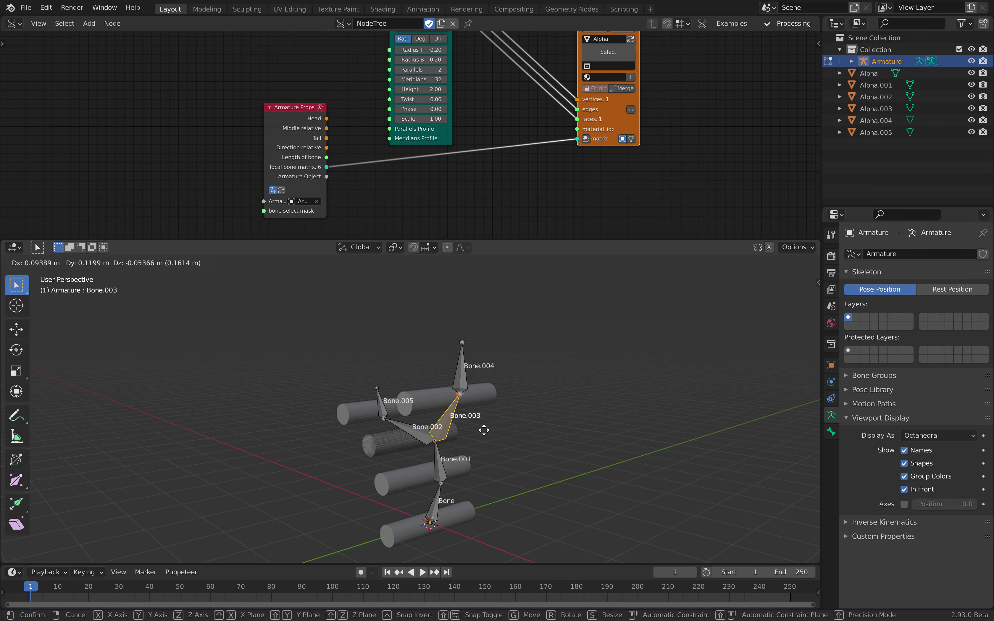
click(508, 431)
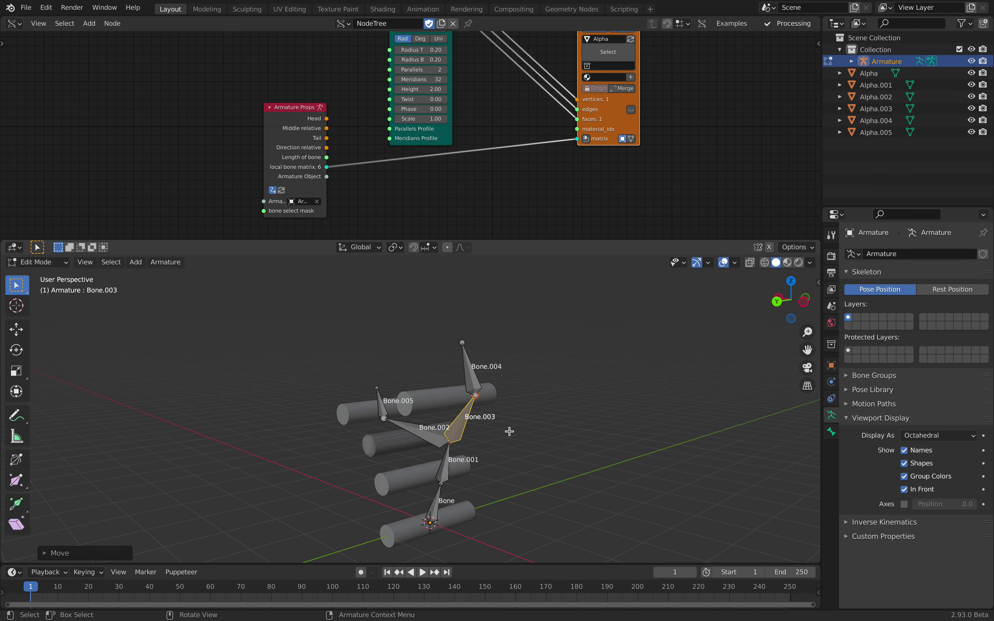
Shift Bone.004 slightly outward and reposition Bone.001 within the trunk of the armature.
click(473, 382)
key(g)
click(487, 384)
click(451, 465)
key(g)
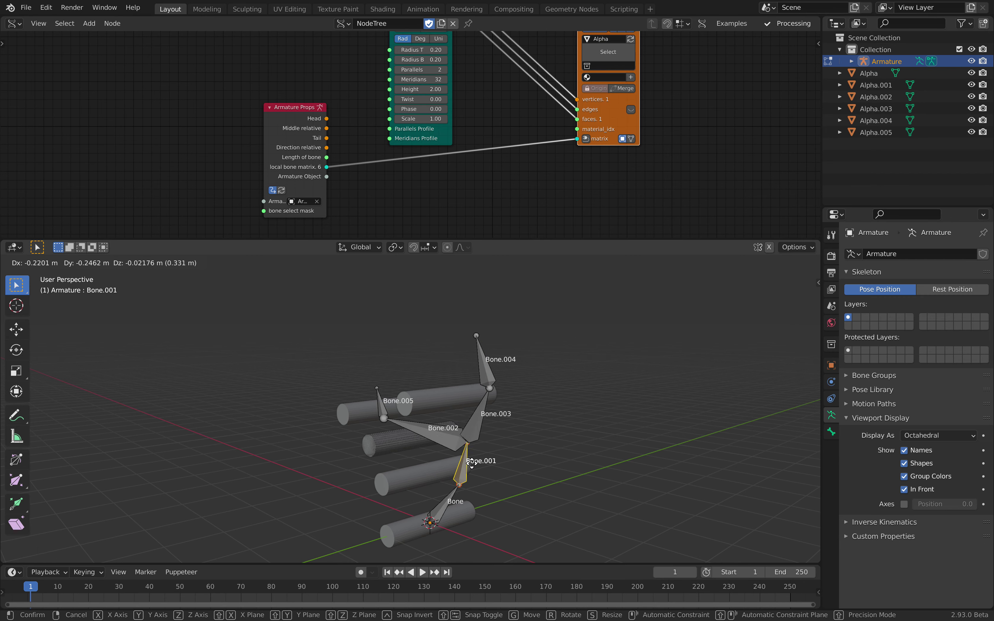
click(451, 456)
Rotate Bone.003 freely with trackball rotation and scale it down slightly.
click(479, 405)
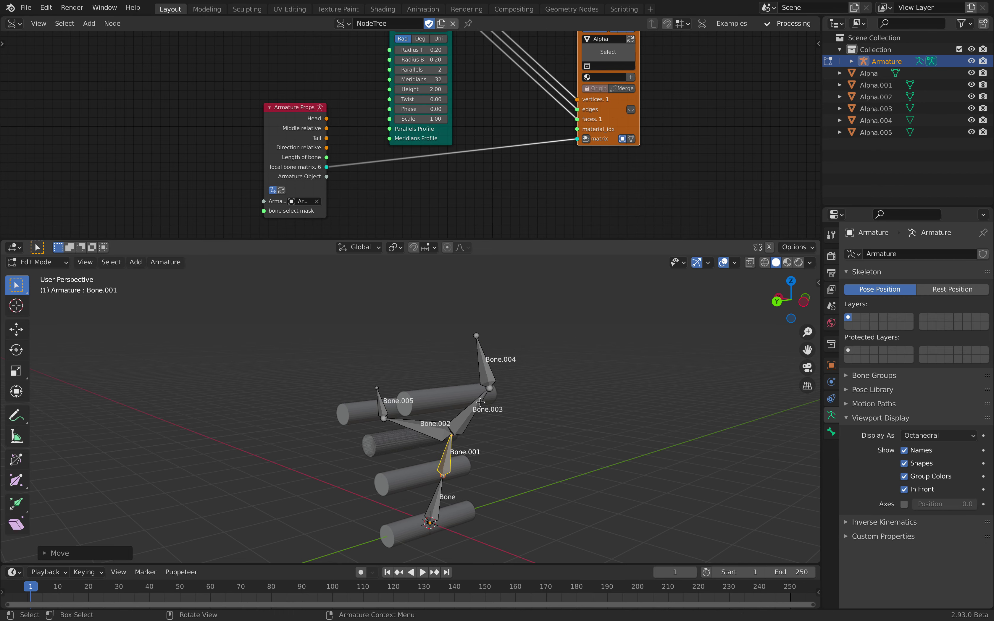
key(r)
click(499, 394)
key(r)
key(r)
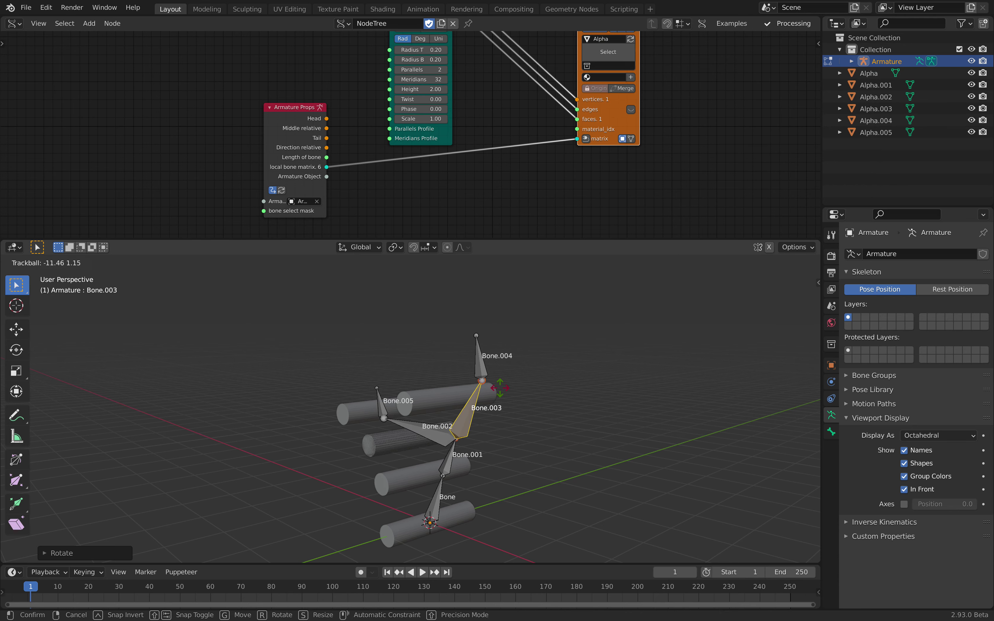
key(s)
click(505, 409)
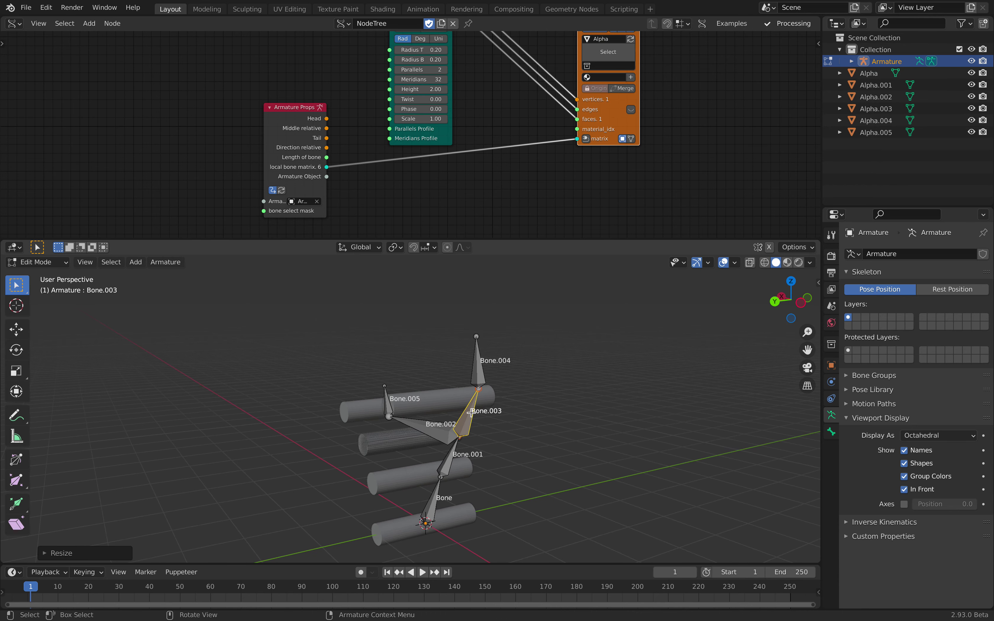
Return to Object Mode and run the animation briefly to frame 11 to refresh the cylinders on the edited bones.
key(Tab)
middle_drag(401, 375, 445, 413)
key(space)
key(space)
Enlarge the node editor and turn off the Cylinder node's Center option so each cylinder starts at its bone's base.
drag(504, 239, 502, 260)
middle_drag(394, 123, 372, 161)
scroll(401, 160, up, 1)
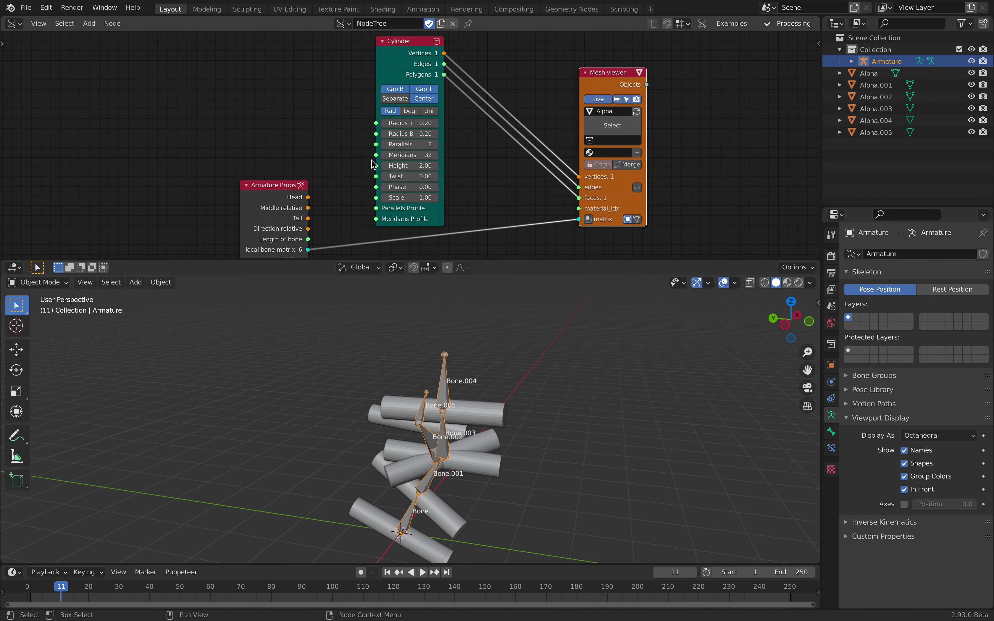
click(425, 101)
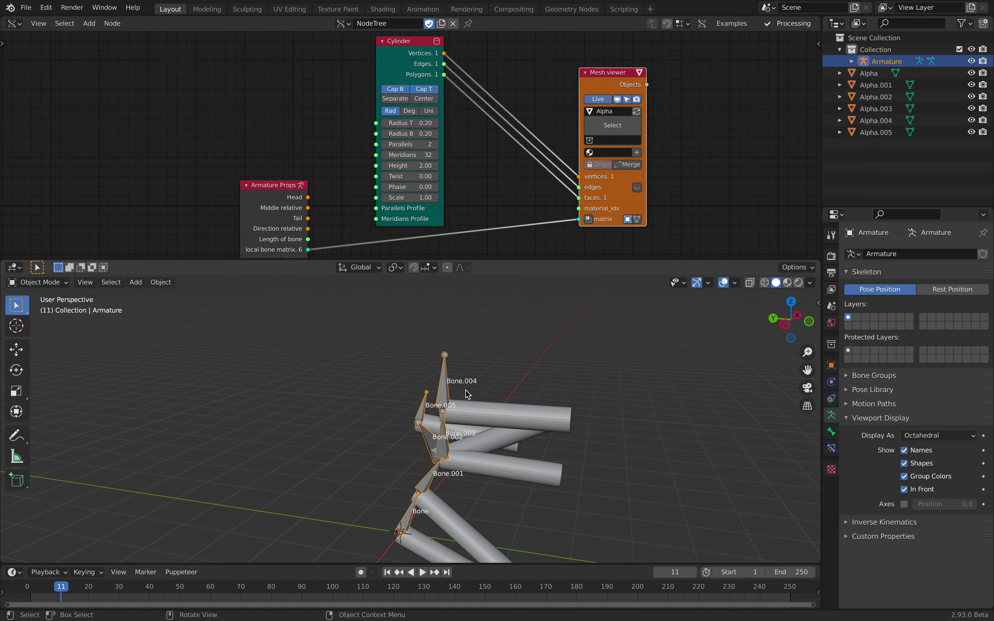
middle_drag(435, 413, 470, 407)
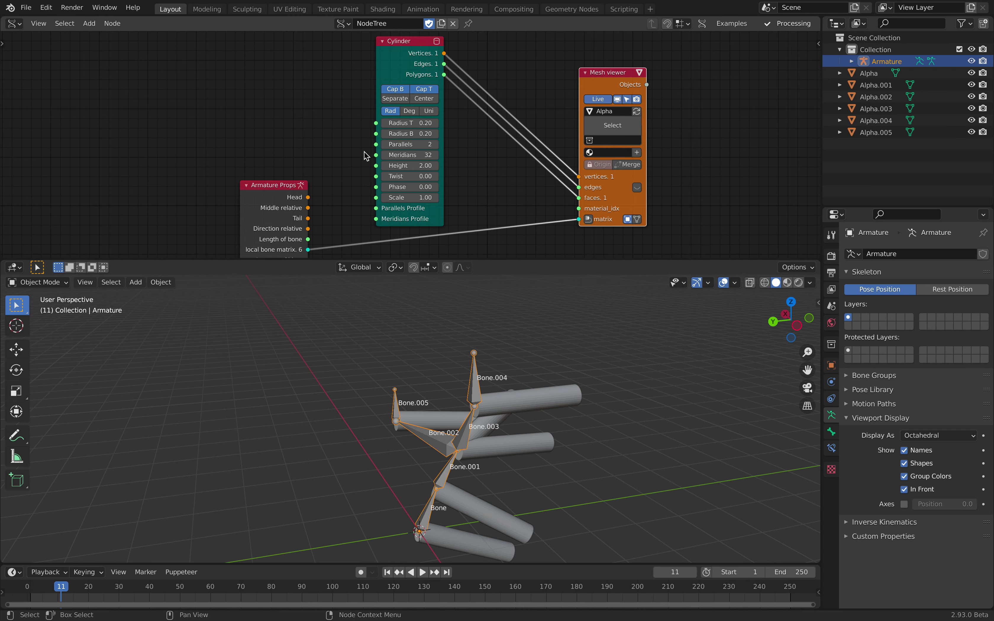
Spread the Armature Props, Cylinder and Mesh viewer nodes apart to make room before the viewer.
drag(279, 187, 265, 185)
drag(413, 60, 373, 57)
middle_drag(455, 464, 448, 514)
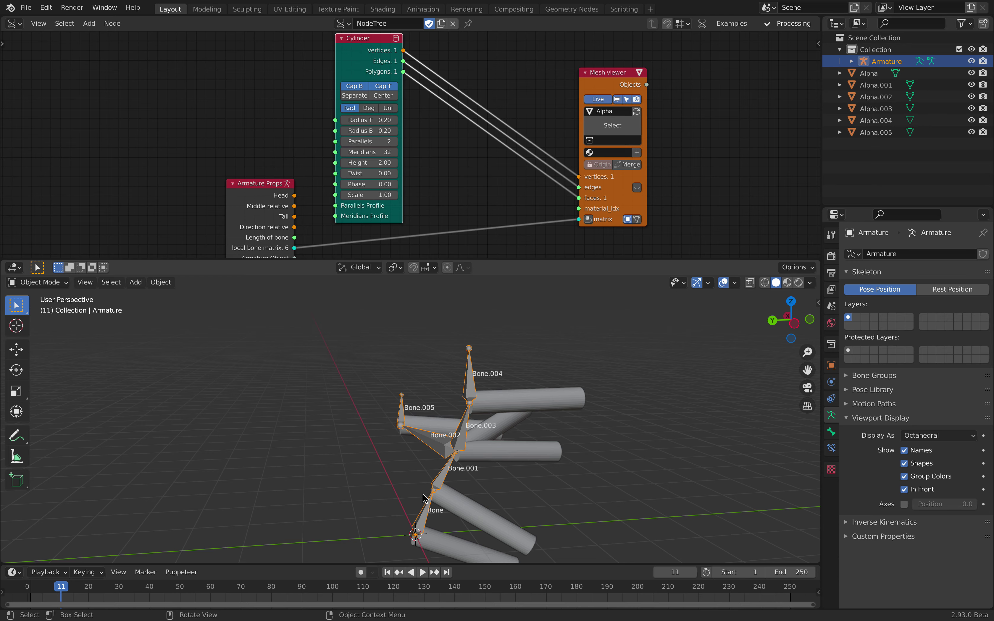
middle_drag(426, 499, 475, 446)
middle_drag(542, 129, 511, 149)
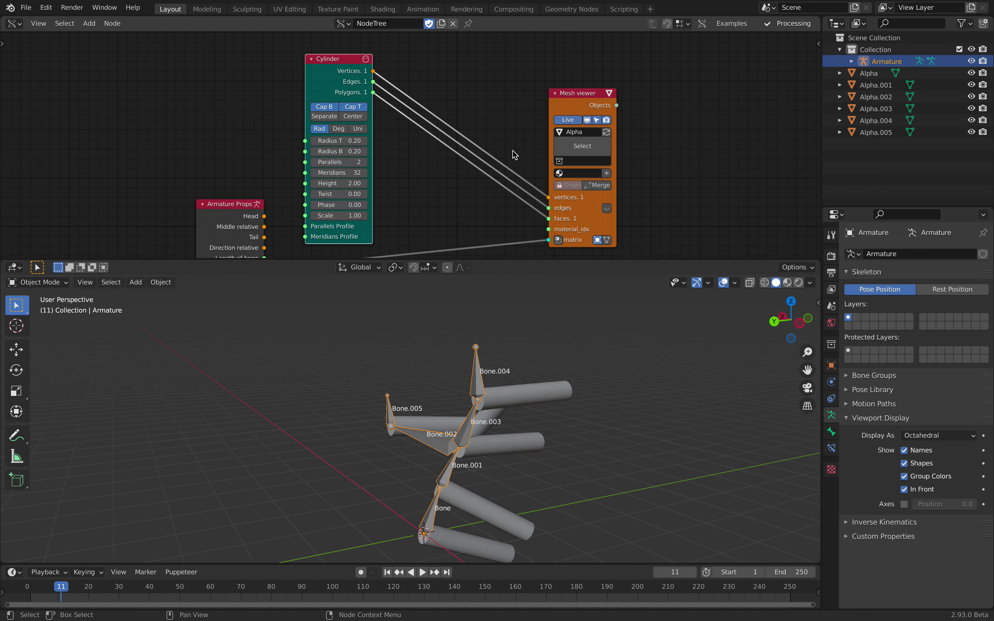
drag(558, 93, 567, 91)
click(567, 92)
middle_drag(511, 90, 521, 119)
Add a Vector Rewire node into the vertices link between the Cylinder and Mesh viewer nodes.
key(shift+a)
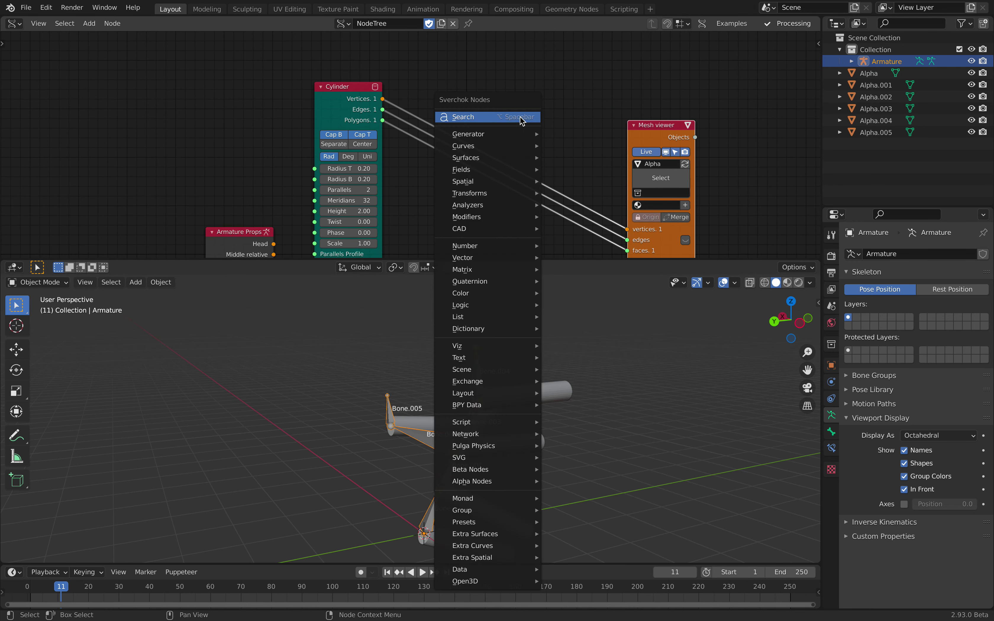
click(520, 117)
text(rew)
key(Return)
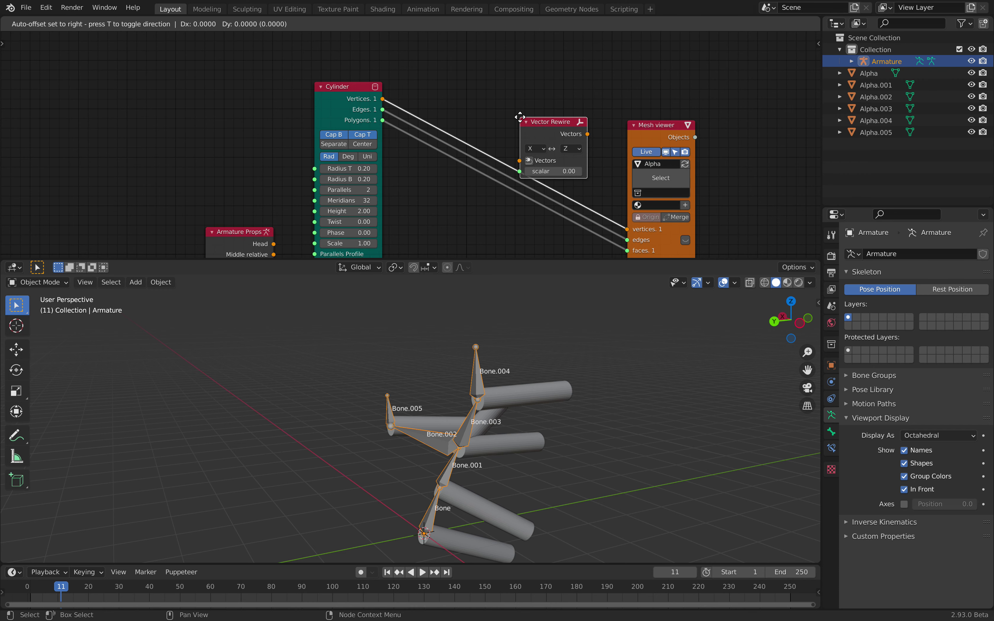
click(495, 116)
Set the Vector Rewire node to swap the Z axis with X.
click(508, 140)
click(503, 174)
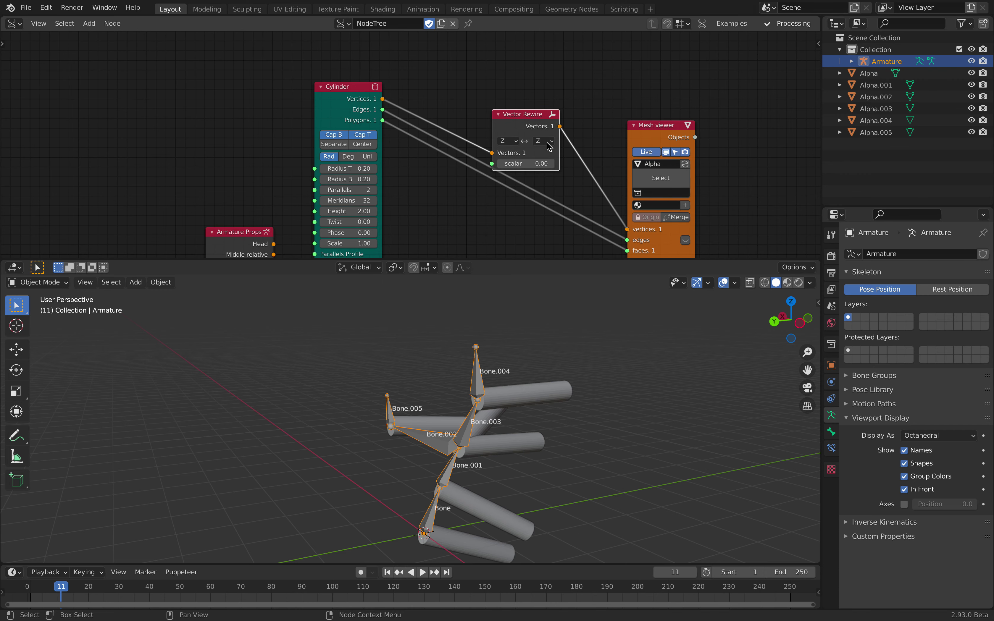
click(543, 141)
click(550, 153)
middle_drag(566, 445, 415, 395)
Move the Armature Props node aside and connect its Length of bone output to the Cylinder's Height input.
middle_drag(499, 192, 563, 129)
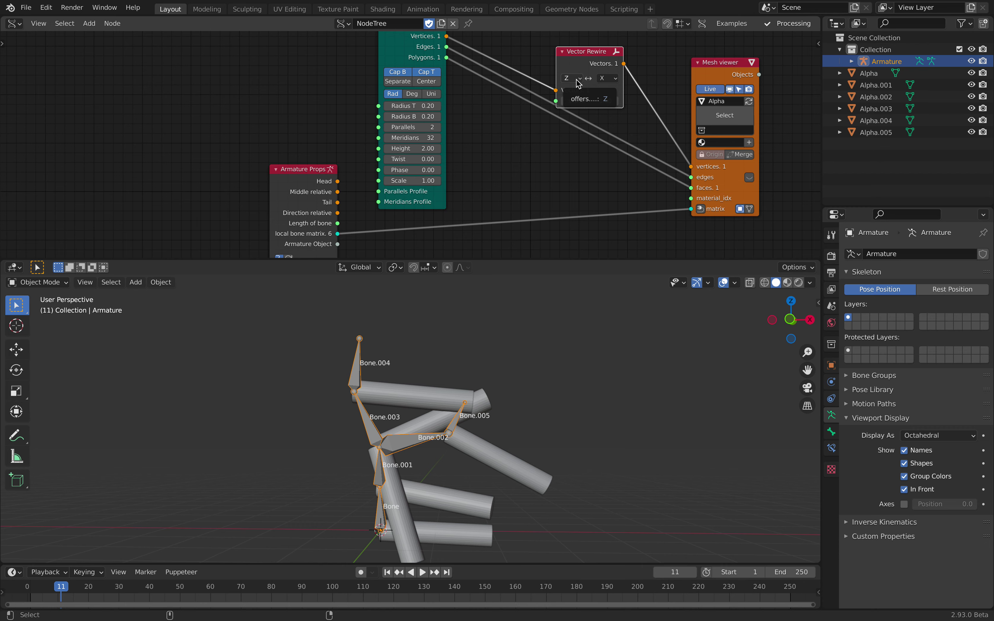
drag(329, 193, 309, 196)
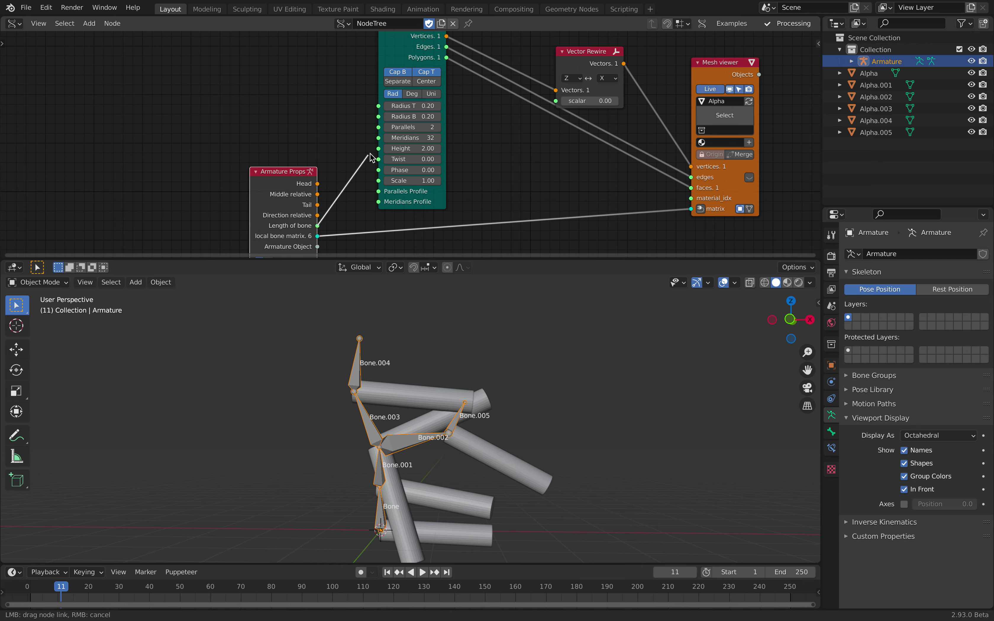
drag(379, 154, 378, 149)
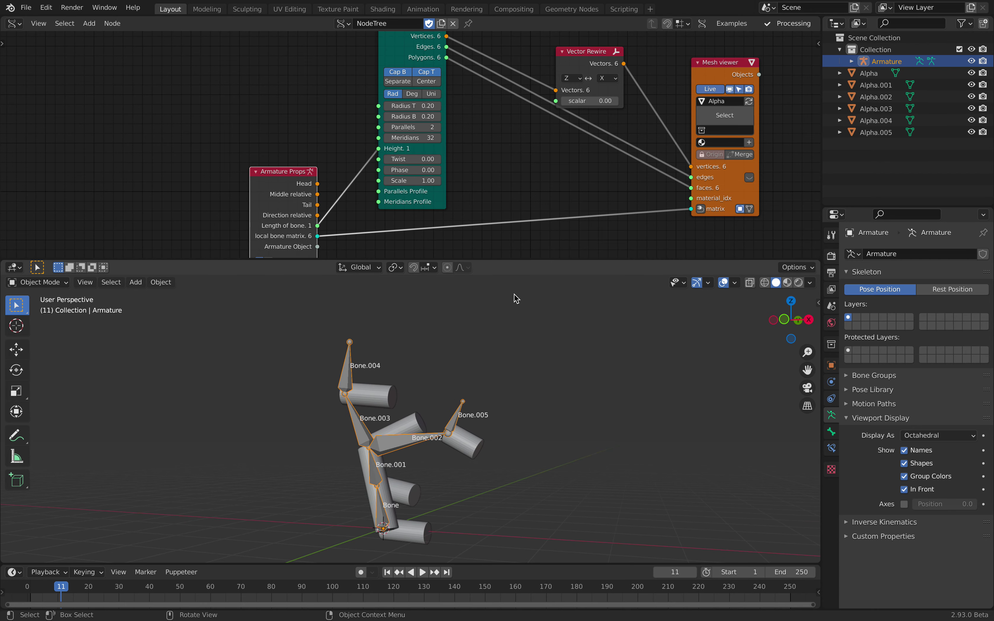
Change the Vector Rewire node's second axis to Y and move the node slightly higher.
ctrl+scroll(612, 78, down, 1)
ctrl+scroll(613, 79, up, 1)
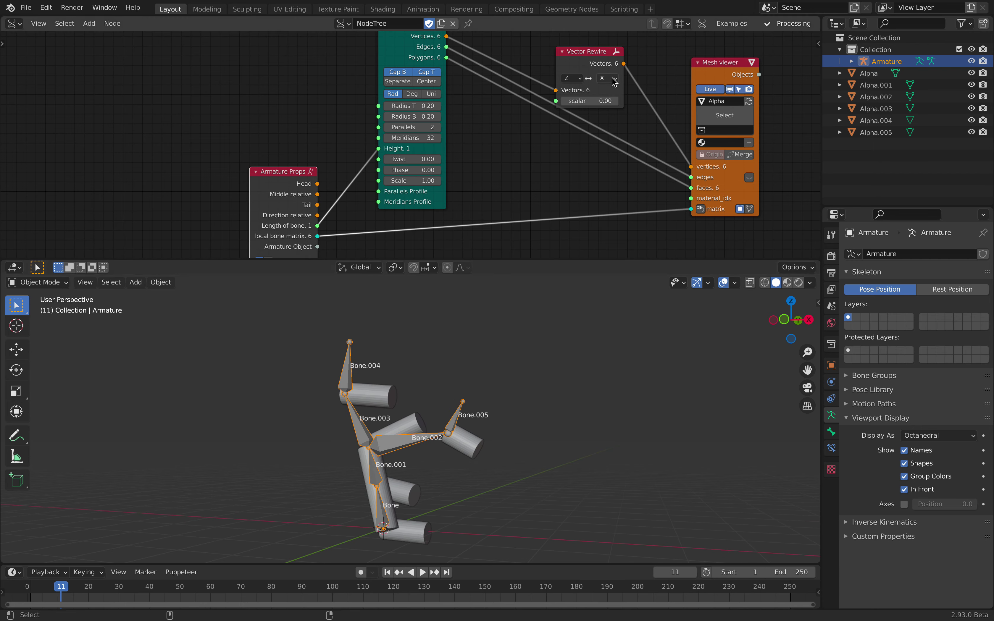
ctrl+scroll(612, 79, down, 1)
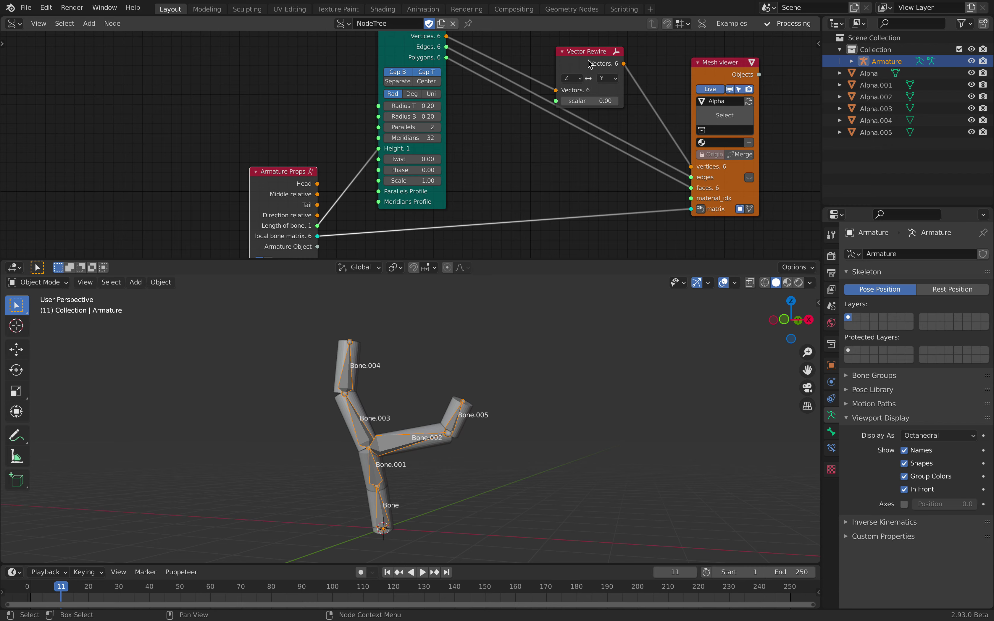
drag(588, 60, 594, 46)
middle_drag(593, 47, 592, 48)
Pull the tip of Bone.004 outward in Edit Mode, and play the animation in Object Mode to update the cylinders.
middle_drag(389, 438, 493, 390)
key(Tab)
drag(470, 345, 552, 339)
key(space)
key(Tab)
key(space)
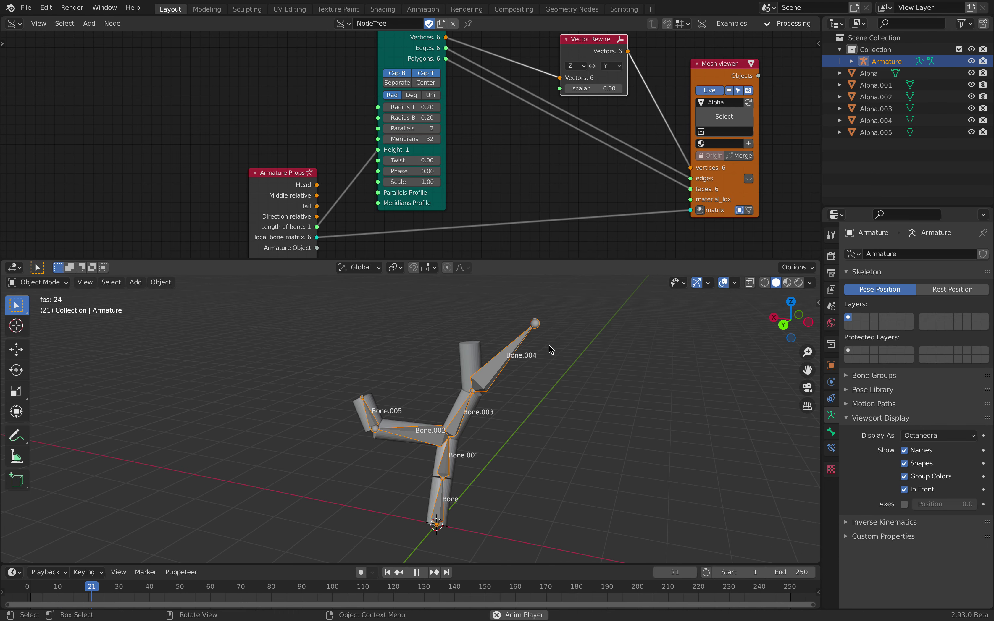
key(space)
Reenter armature Edit Mode and lower the tip of Bone.004 to shorten the bone.
key(Tab)
middle_drag(508, 387, 521, 350)
key(g)
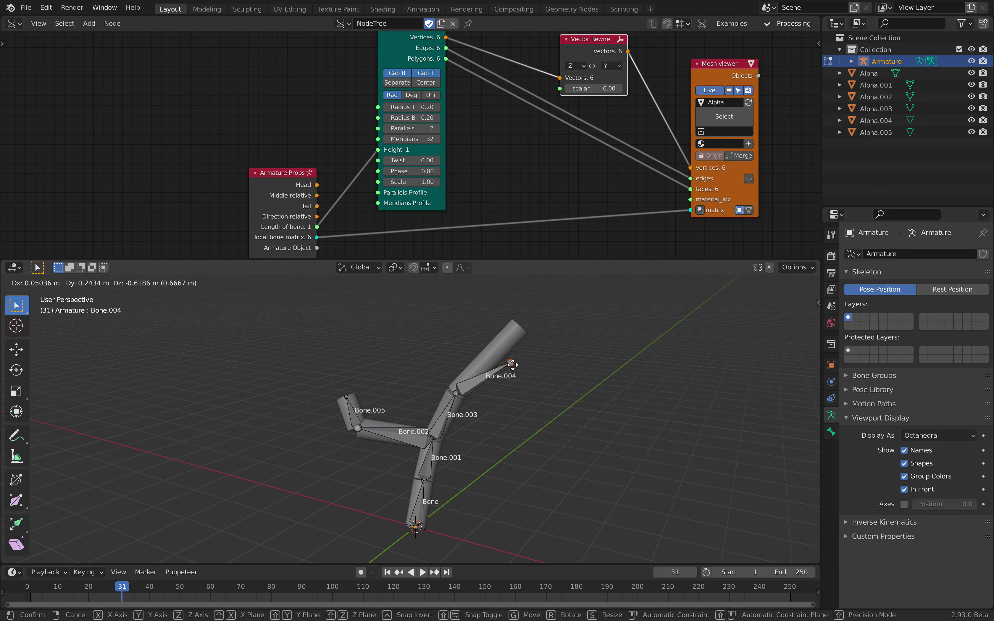
click(510, 369)
Extrude two diverging bones from the tip of Bone.004, one upward and one sideways.
key(e)
click(540, 323)
click(510, 367)
key(e)
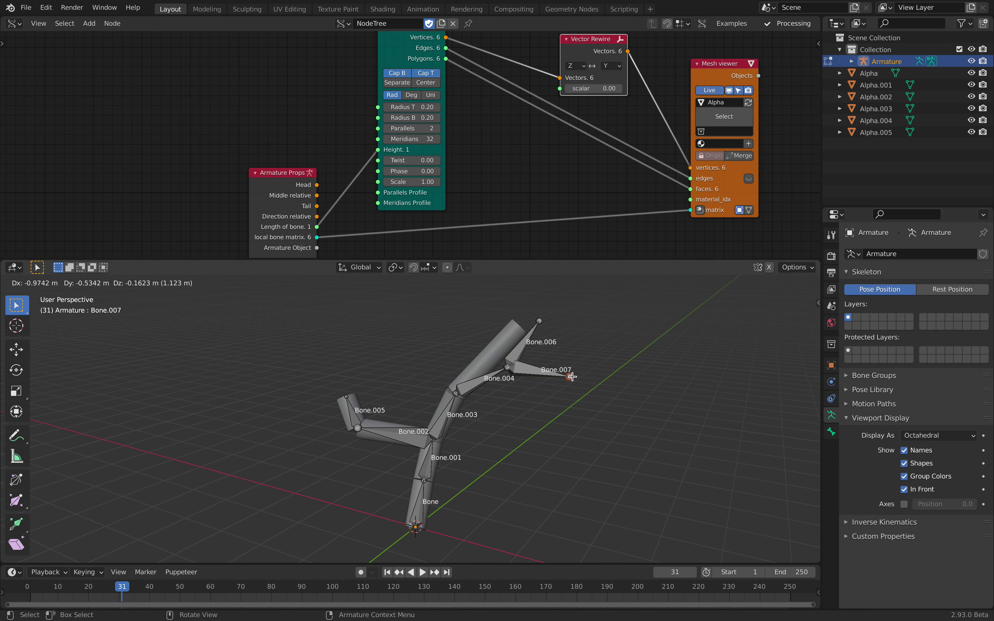
click(569, 376)
Extend both new branches, Bone.007 and Bone.006, with one further extruded bone each.
key(e)
click(655, 360)
click(540, 321)
key(e)
click(590, 292)
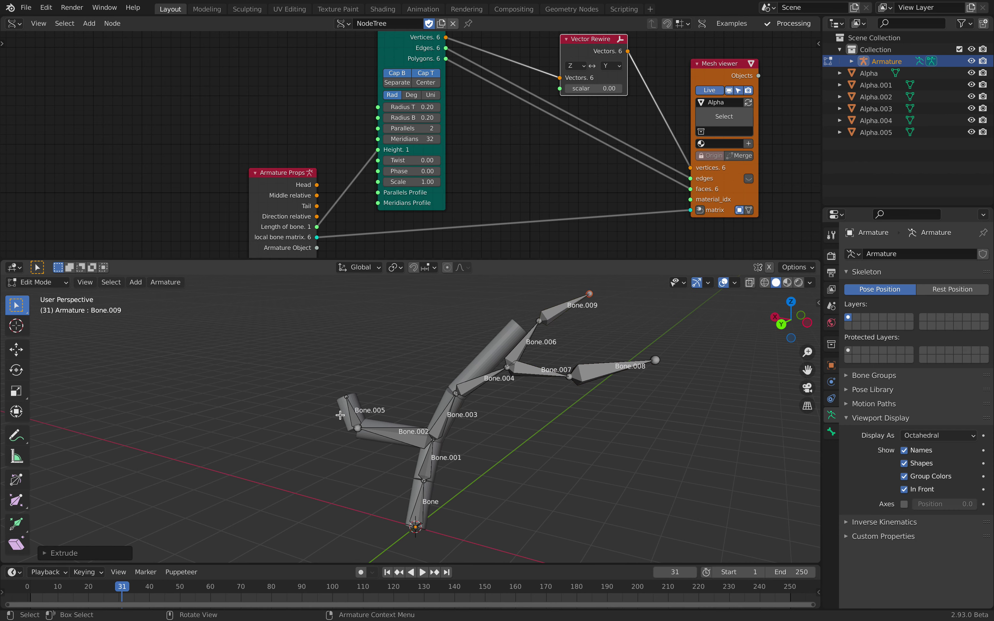
Extrude a bone upward from the tip of Bone.005, return to Object Mode and refresh the cylinders.
click(346, 397)
key(e)
click(336, 337)
key(Tab)
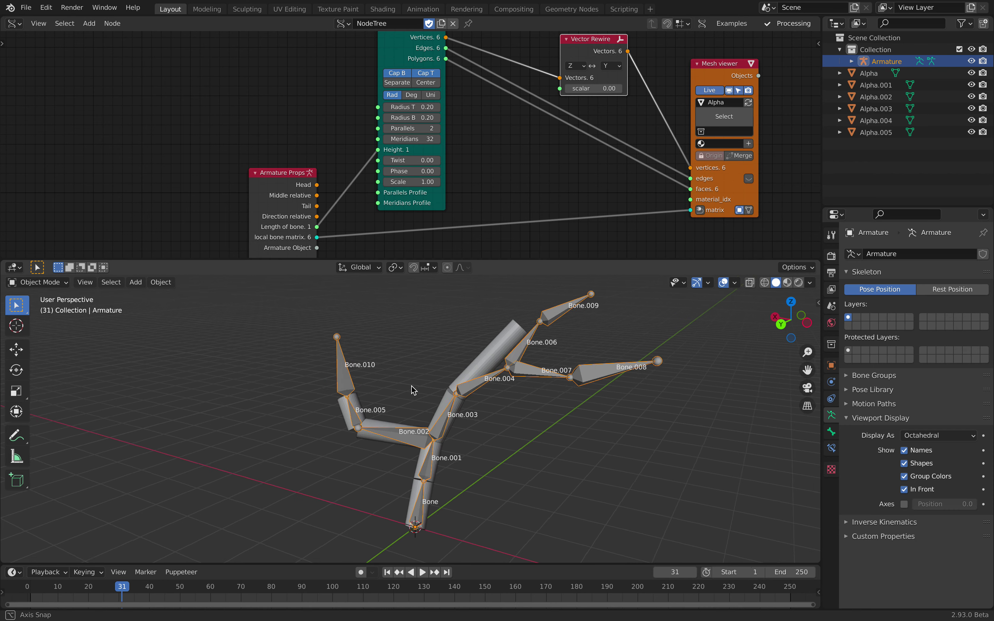
key(Right)
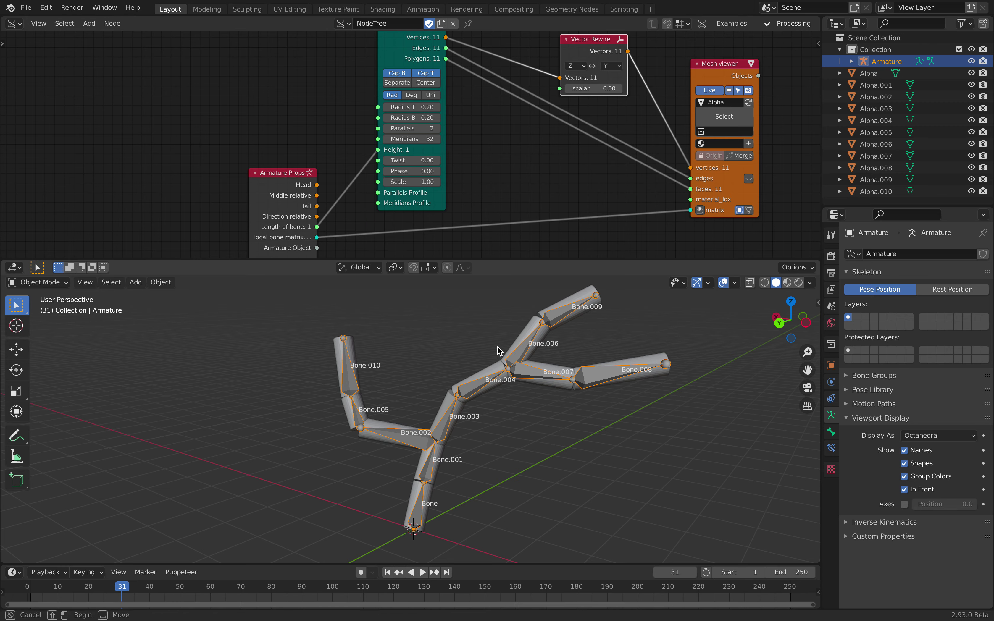
Save the Blender file to the Desktop as bone_to_mesh_001.blend and deselect the armature.
middle_drag(409, 388, 464, 365)
key(super+s)
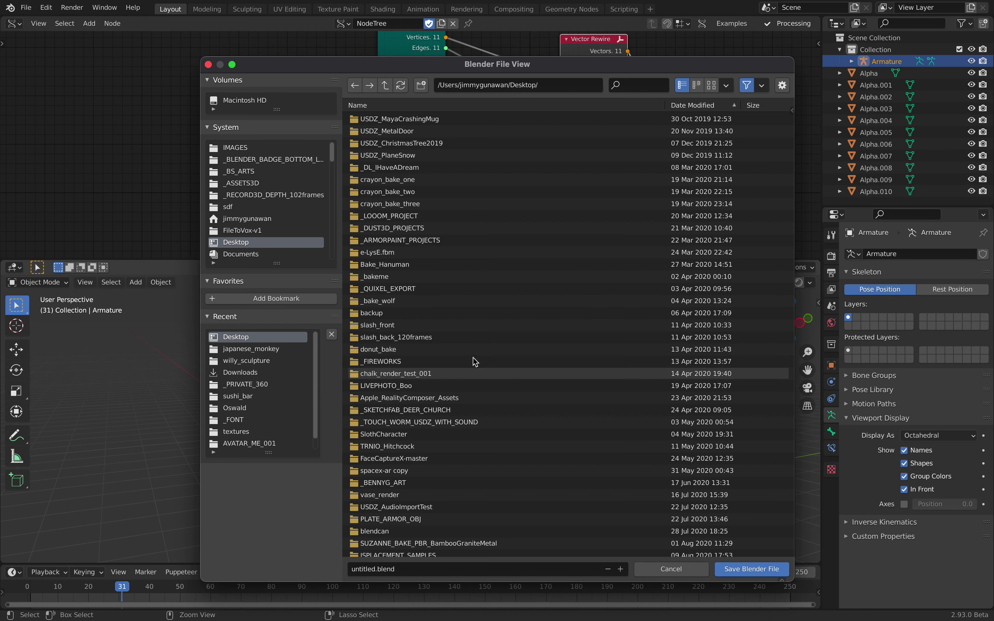
click(382, 568)
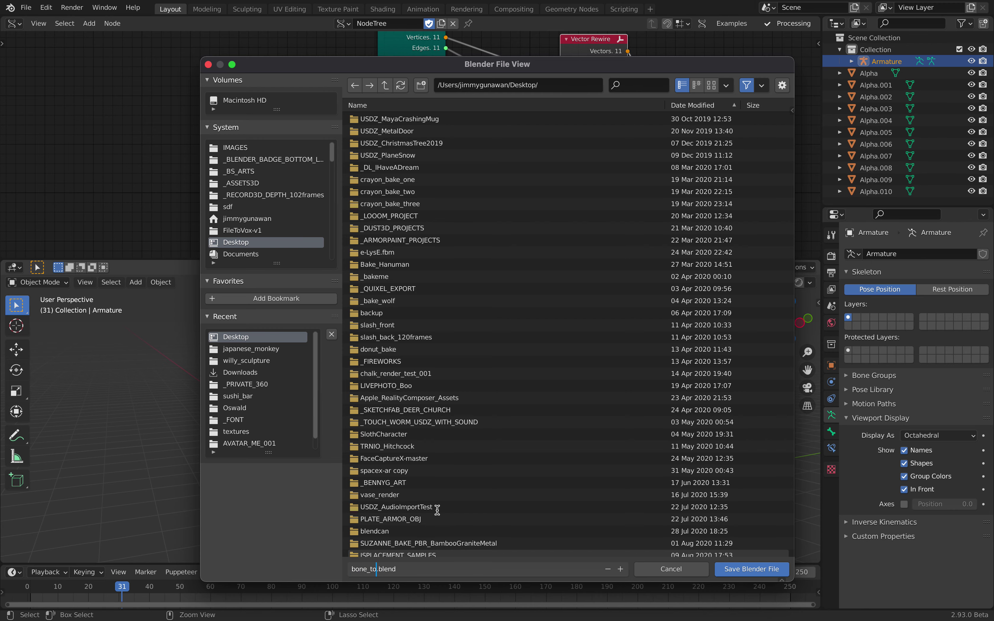
text(bone_to_mesh_001)
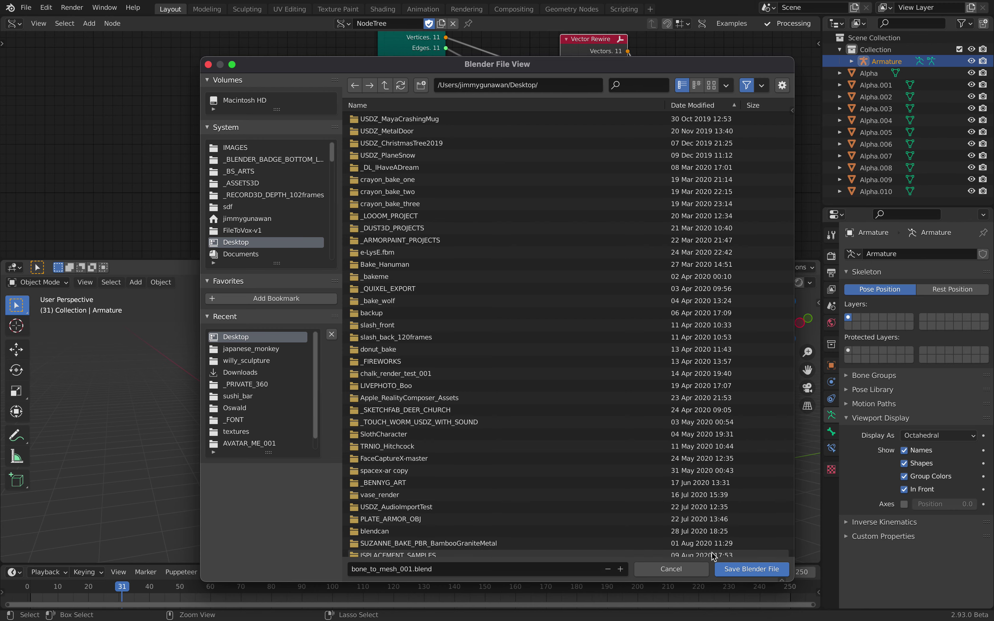
click(752, 569)
click(517, 446)
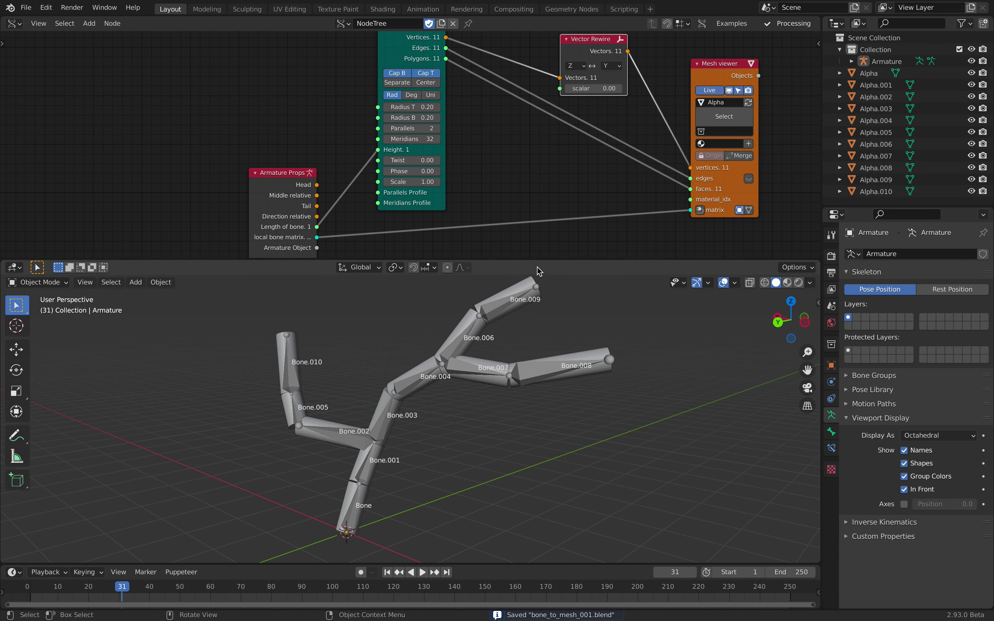
Enlarge the node editor and arrange the Armature Props, Cylinder, Vector Rewire and Mesh viewer nodes more tidily.
drag(538, 261, 472, 388)
scroll(355, 284, down, 2)
click(240, 217)
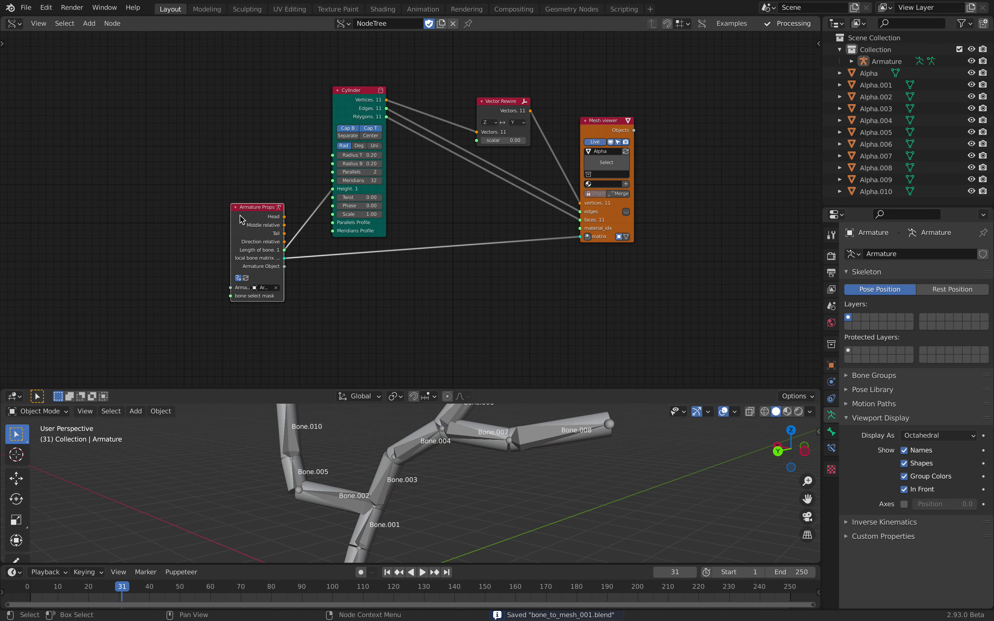
drag(240, 216, 216, 214)
scroll(360, 98, up, 2)
drag(355, 85, 315, 78)
drag(502, 83, 400, 59)
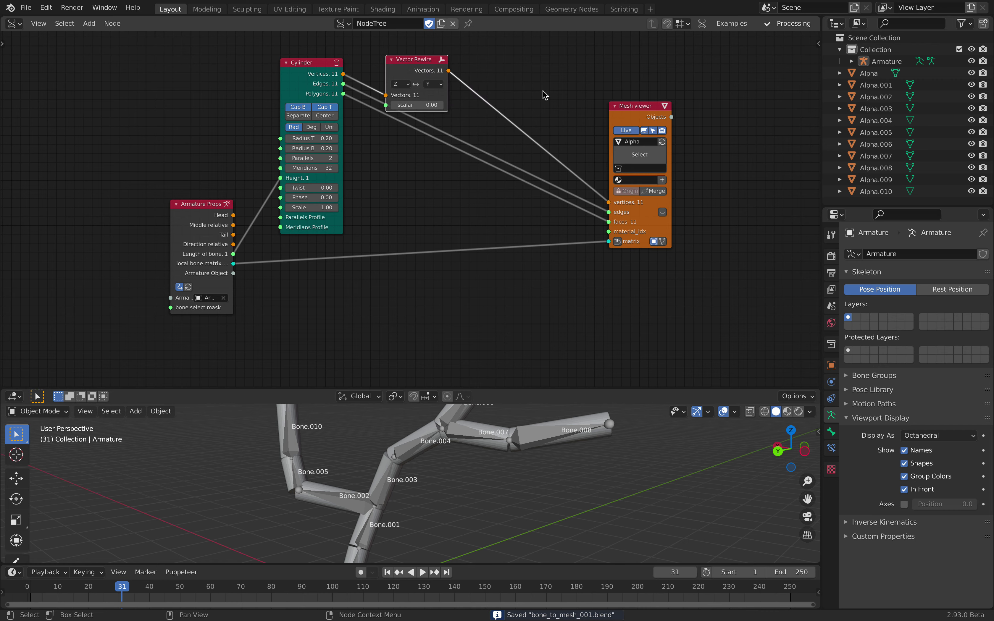
drag(622, 107, 543, 100)
Turn on Merge in the Mesh viewer to combine the cylinders into one object, and save the file.
click(490, 432)
scroll(539, 433, down, 1)
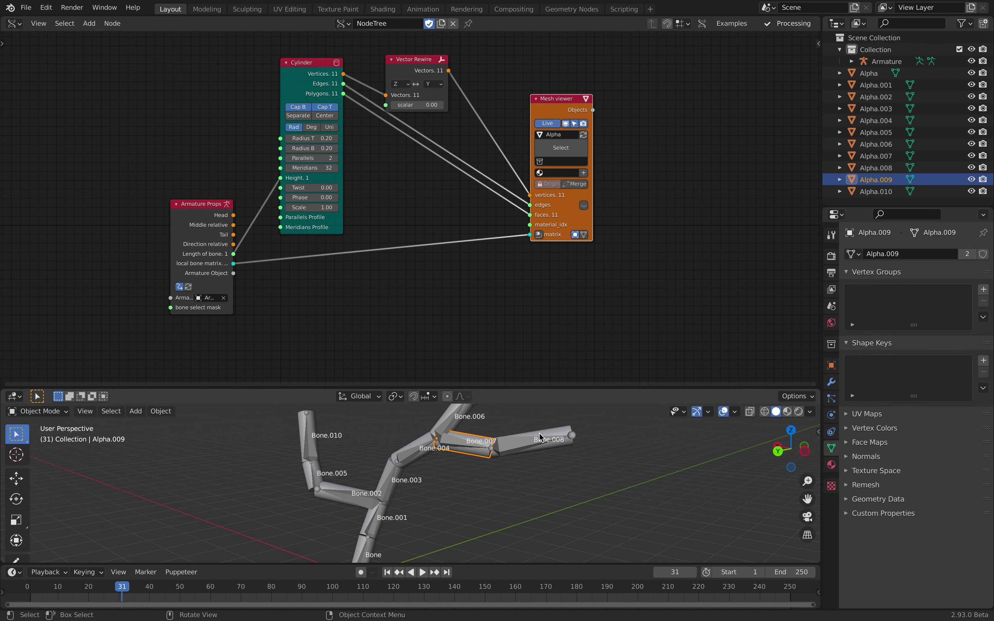
drag(538, 388, 542, 306)
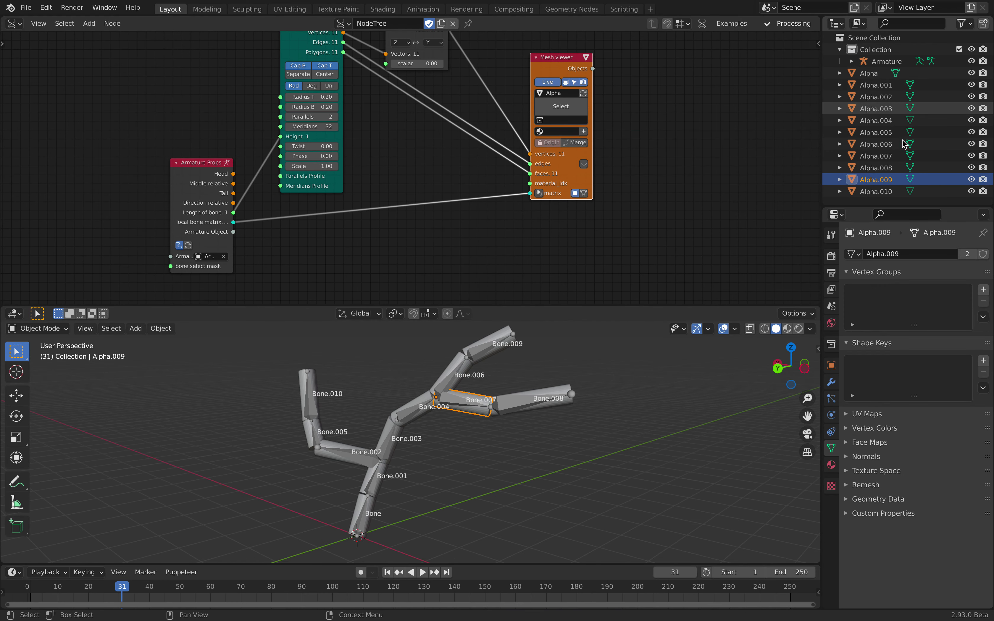
middle_drag(651, 200, 672, 222)
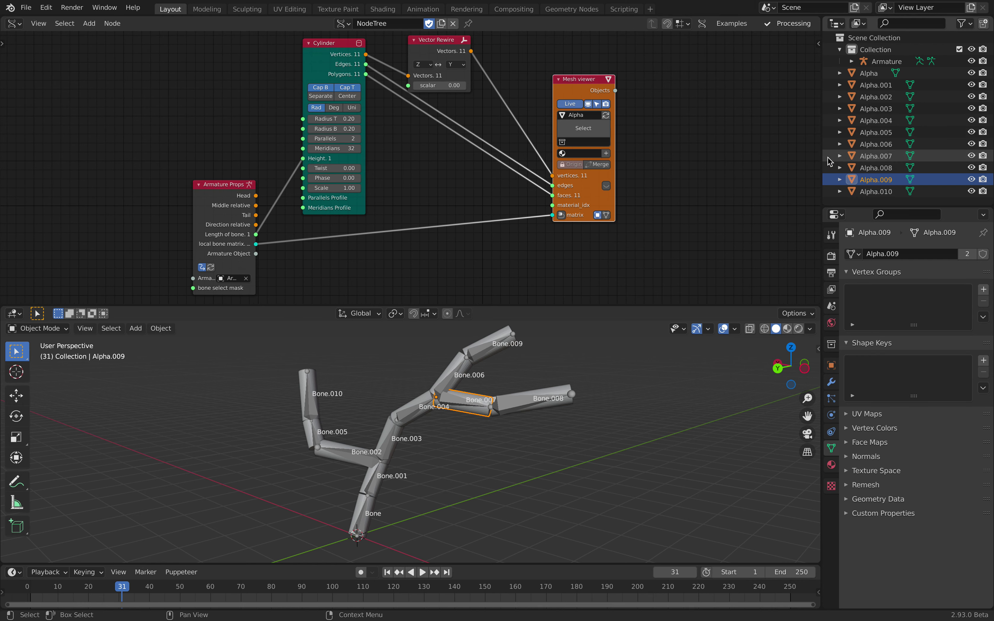
click(599, 165)
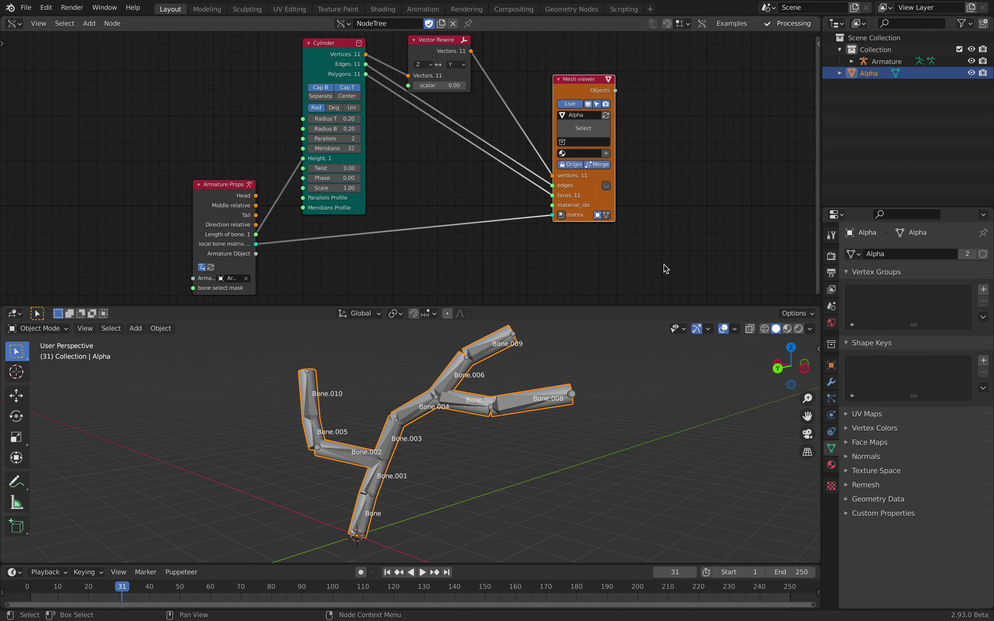
middle_drag(589, 390, 606, 393)
click(614, 397)
key(ctrl+s)
Duplicate the Mesh viewer node below the original and move Armature Props down to its level.
scroll(388, 157, down, 2)
middle_drag(388, 157, 382, 127)
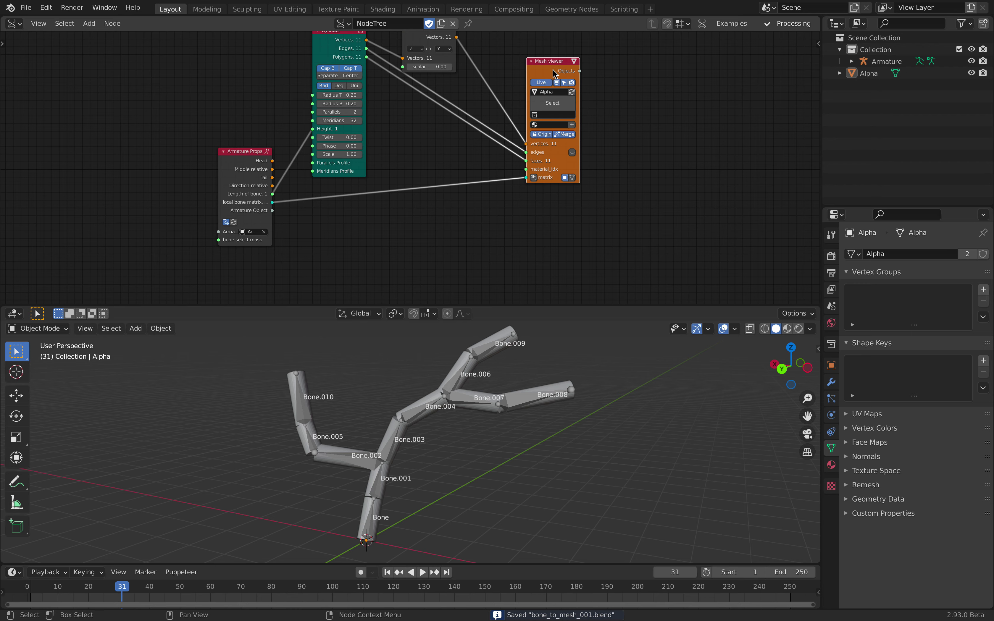
key(shift+d)
click(566, 249)
middle_drag(289, 167, 315, 138)
drag(280, 142, 240, 204)
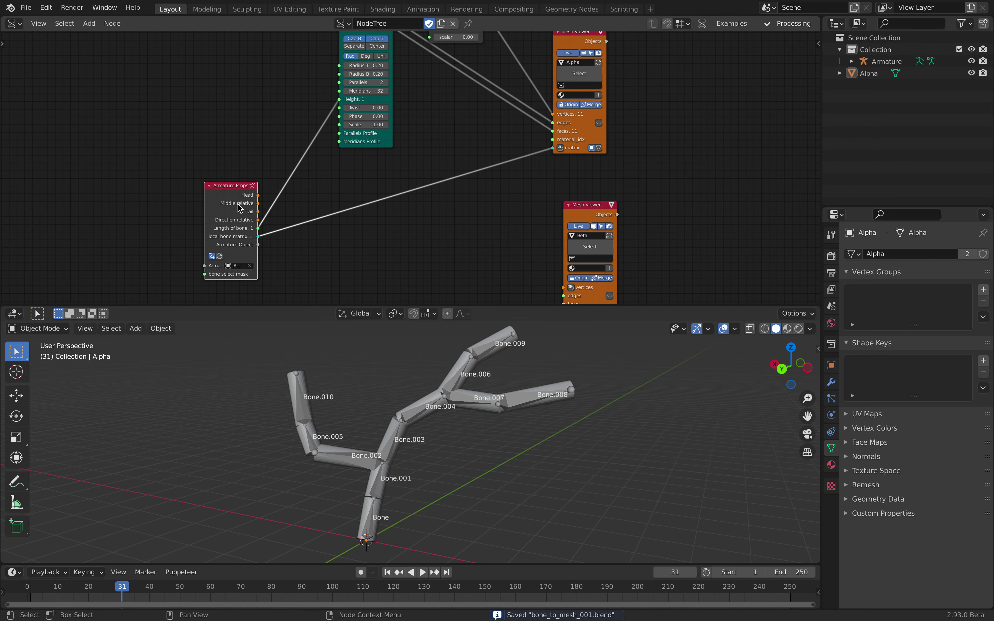
Add a UV Connection node between Armature Props and the duplicated Mesh viewer.
scroll(255, 208, up, 3)
middle_drag(276, 216, 258, 145)
key(shift+a)
mouse_move(328, 183)
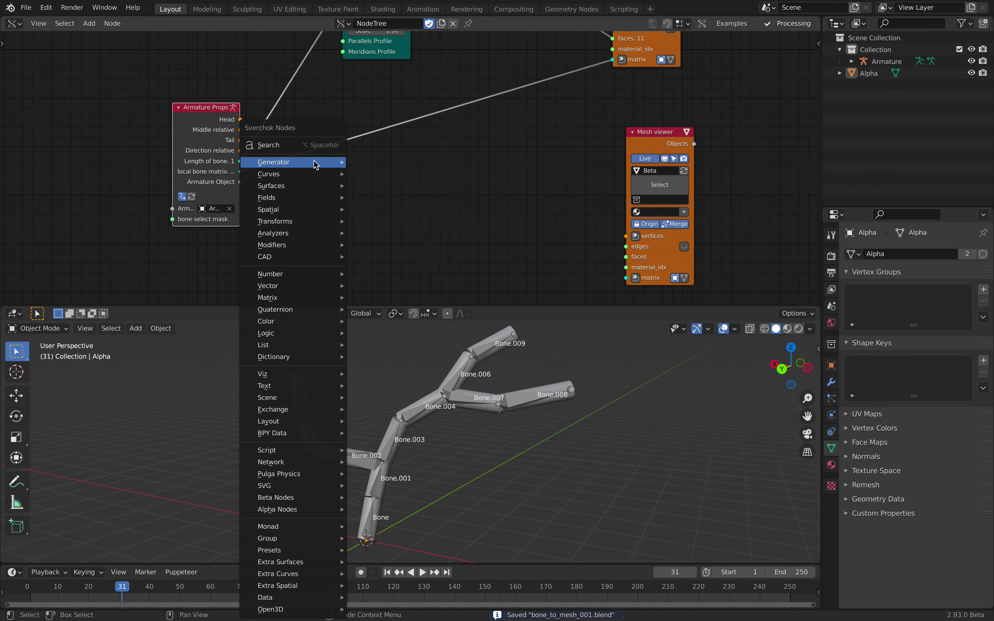
click(306, 146)
text(uv con)
key(Return)
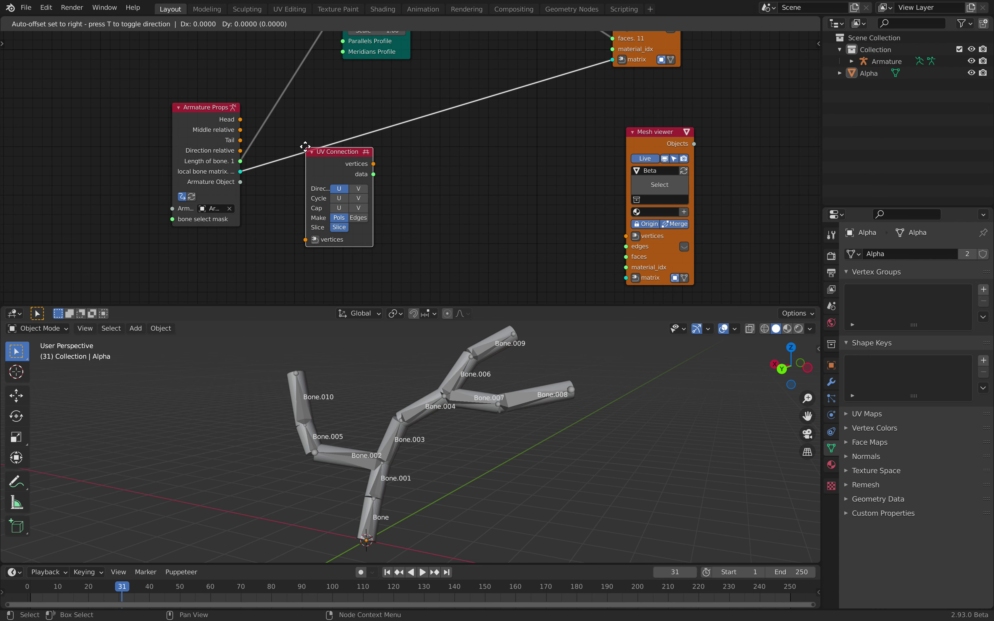
click(467, 141)
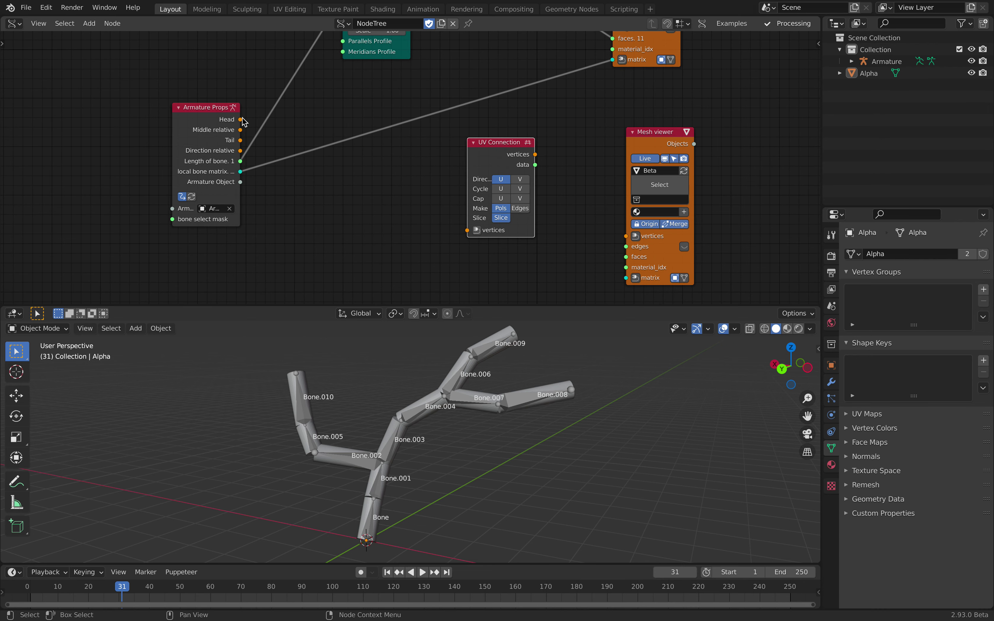
Move Armature Props and UV Connection further apart, and set UV Connection to make Edges.
click(239, 143)
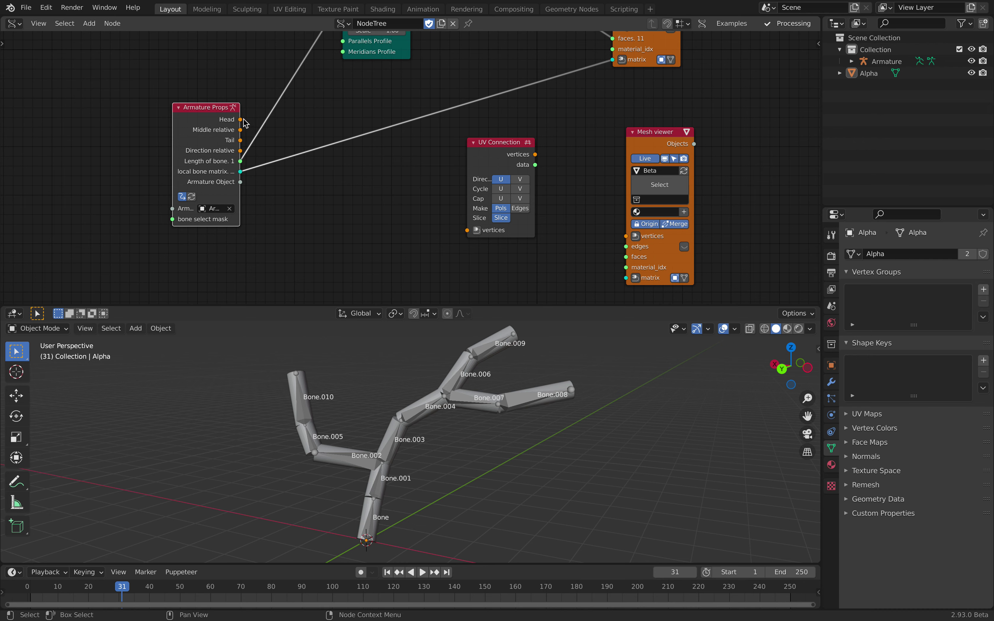
drag(224, 164, 182, 180)
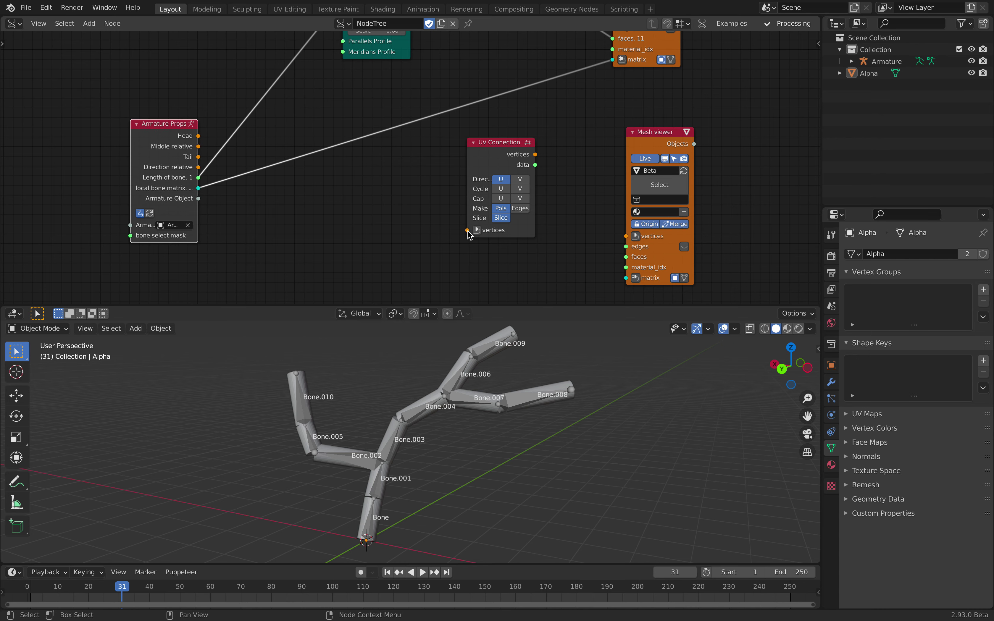
drag(494, 170, 515, 158)
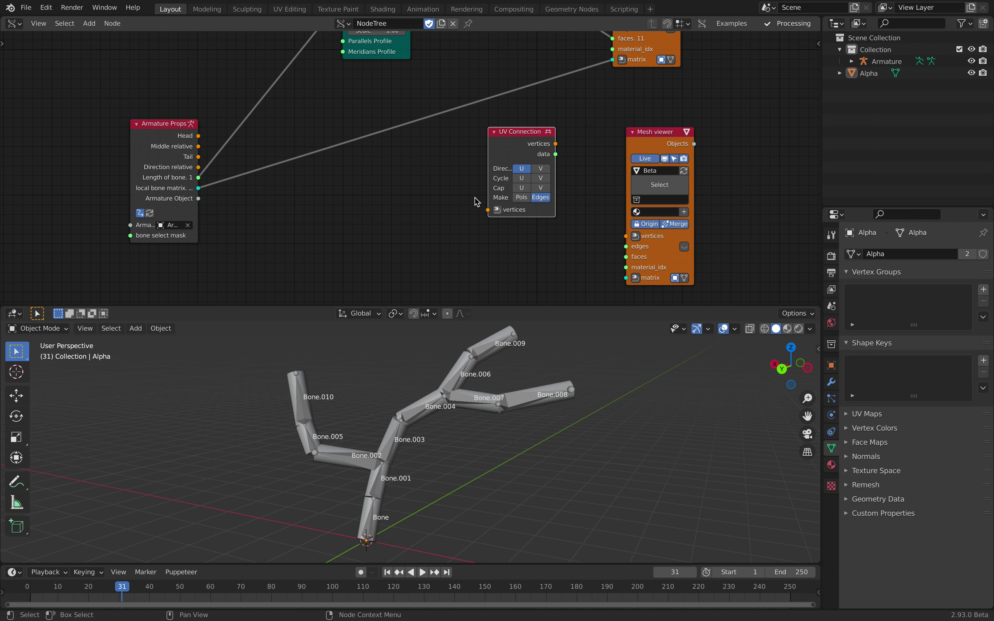
Add a List Zip node and link the Head and Tail outputs of Armature Props to its data inputs.
key(shift+a)
mouse_move(364, 191)
click(348, 146)
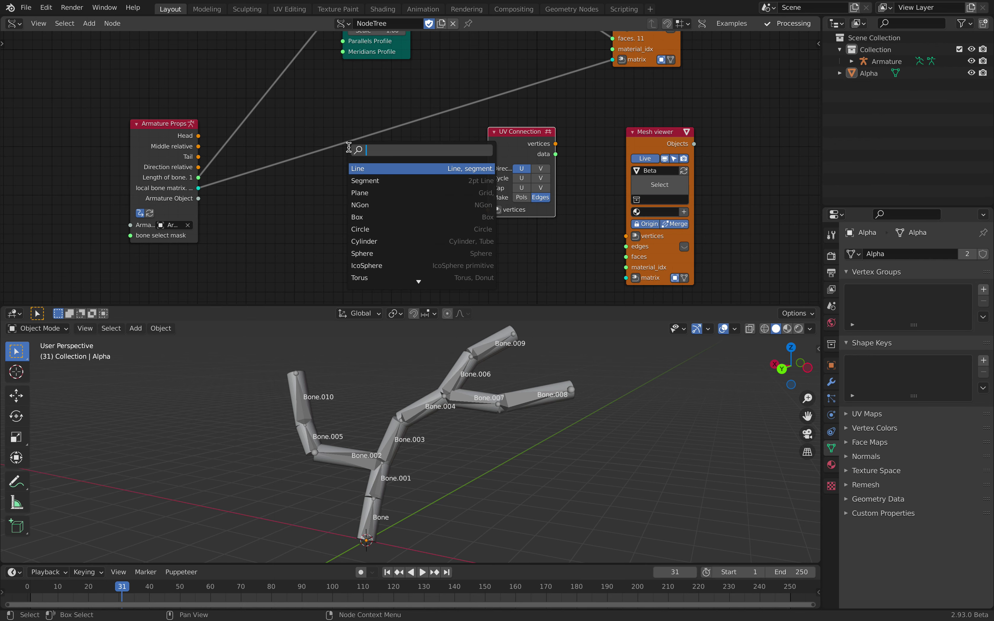
text(list z)
key(Return)
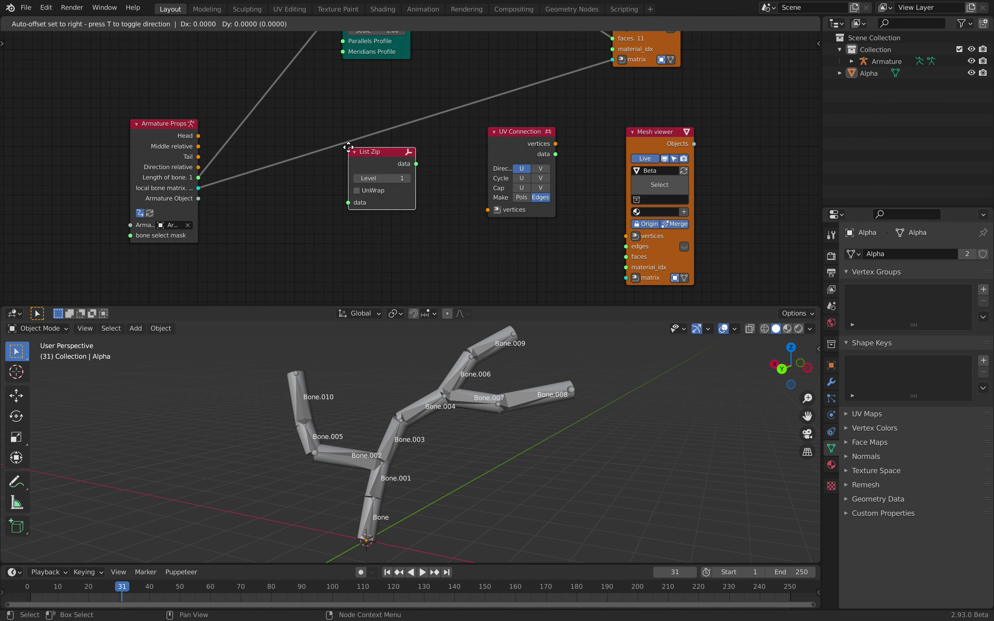
click(355, 187)
drag(198, 136, 230, 170)
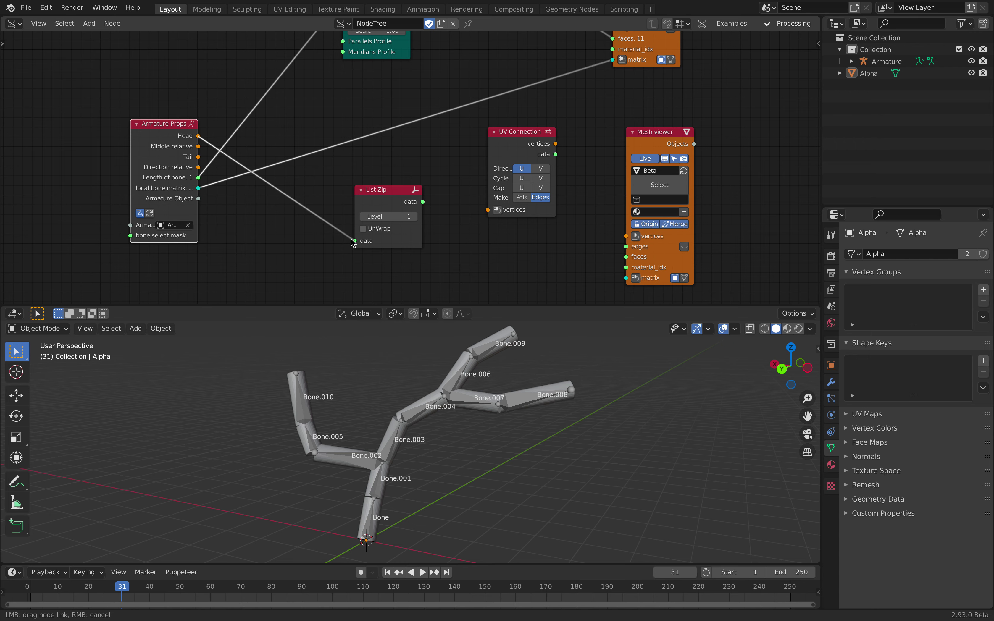
drag(352, 242, 354, 241)
drag(198, 156, 355, 252)
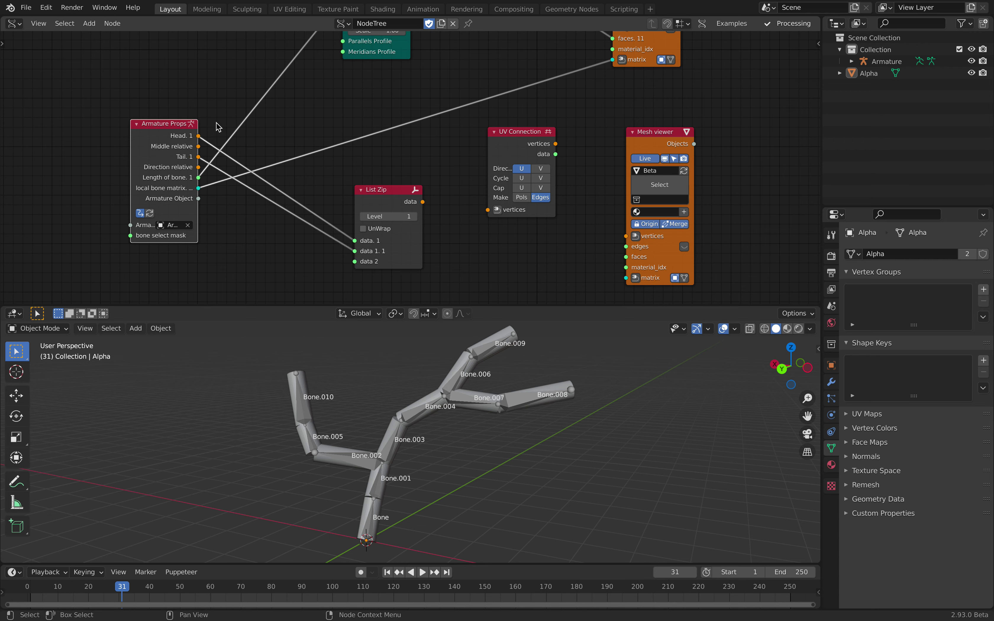
Link List Zip, at level 1, to UV Connection, and UV Connection's vertices and data to the Beta viewer's vertices and edges.
drag(381, 200, 444, 131)
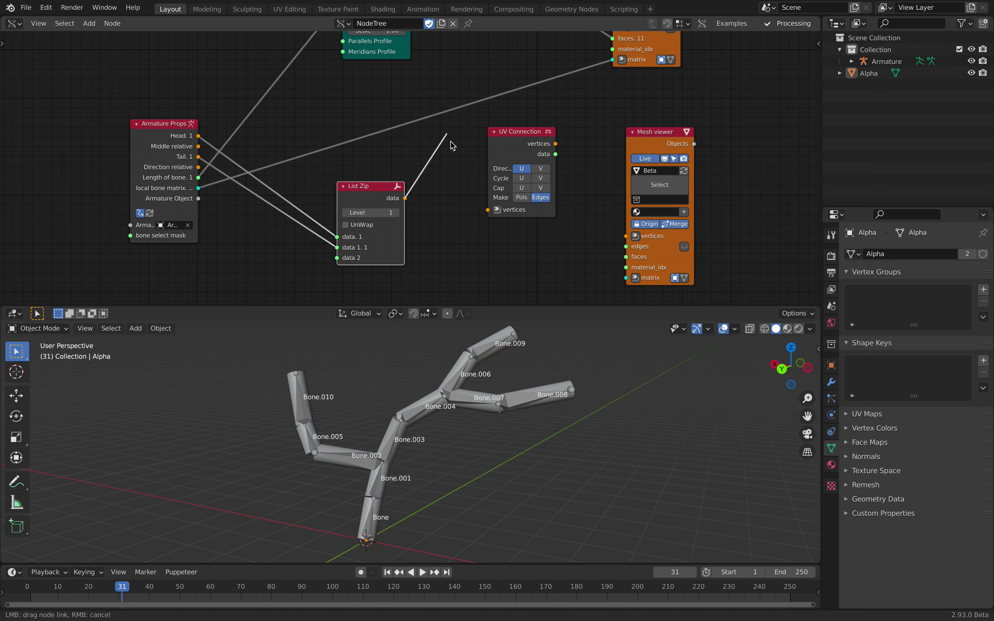
drag(491, 208, 491, 209)
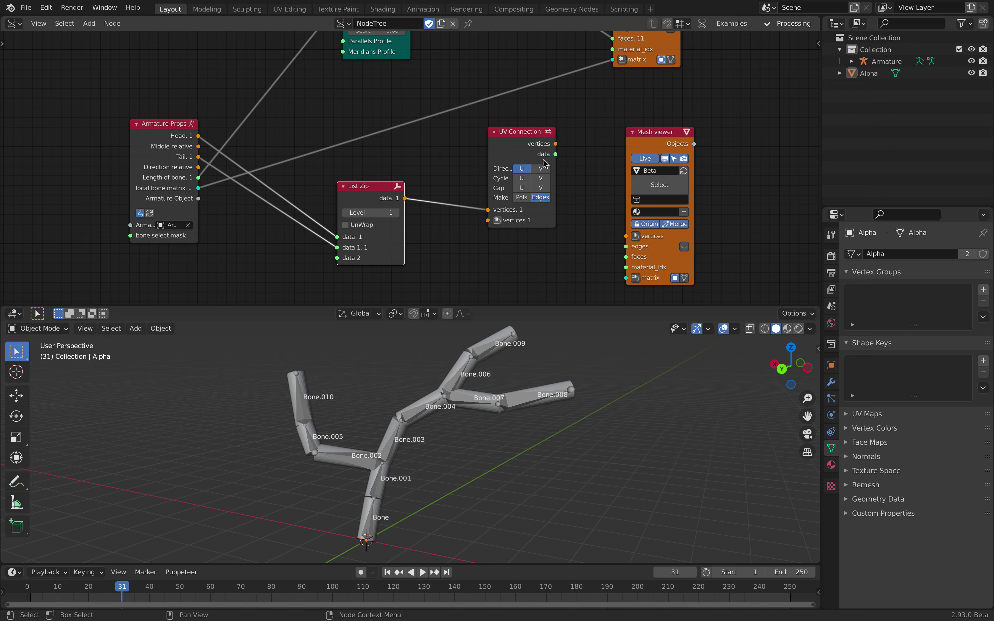
mouse_move(557, 143)
mouse_down()
mouse_move(626, 236)
mouse_move(557, 154)
mouse_up()
middle_drag(507, 411, 481, 409)
drag(635, 134, 621, 120)
click(397, 213)
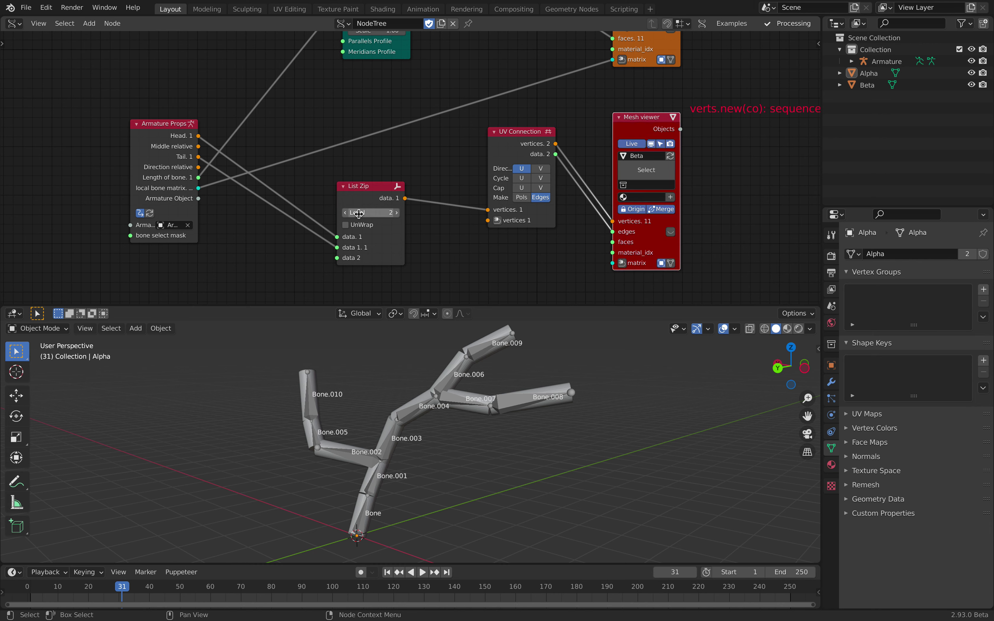
click(345, 212)
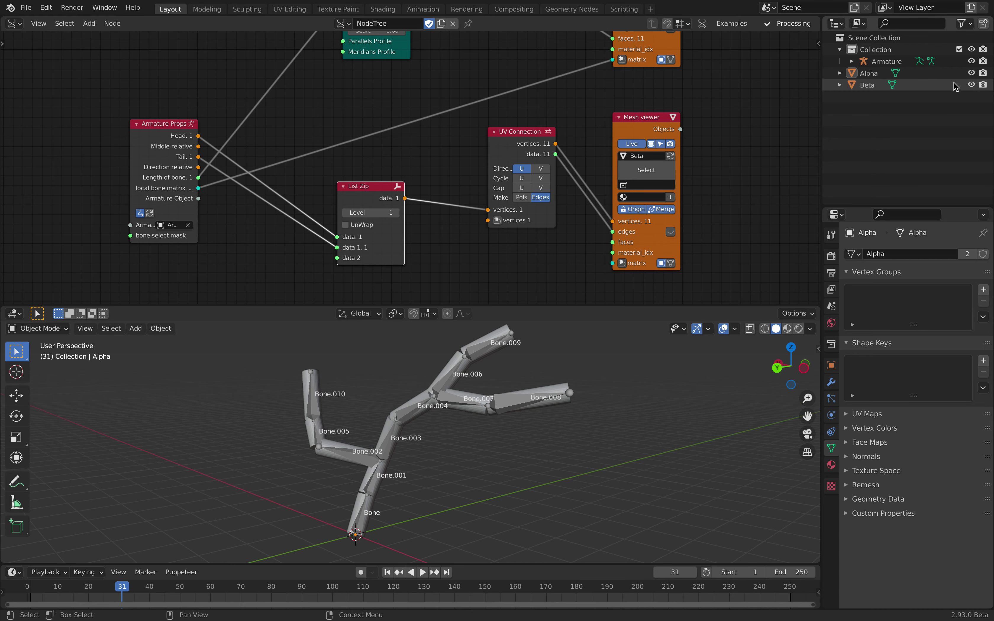
Hide the Alpha mesh and the Armature in the viewport, and select the Beta edge mesh.
click(972, 72)
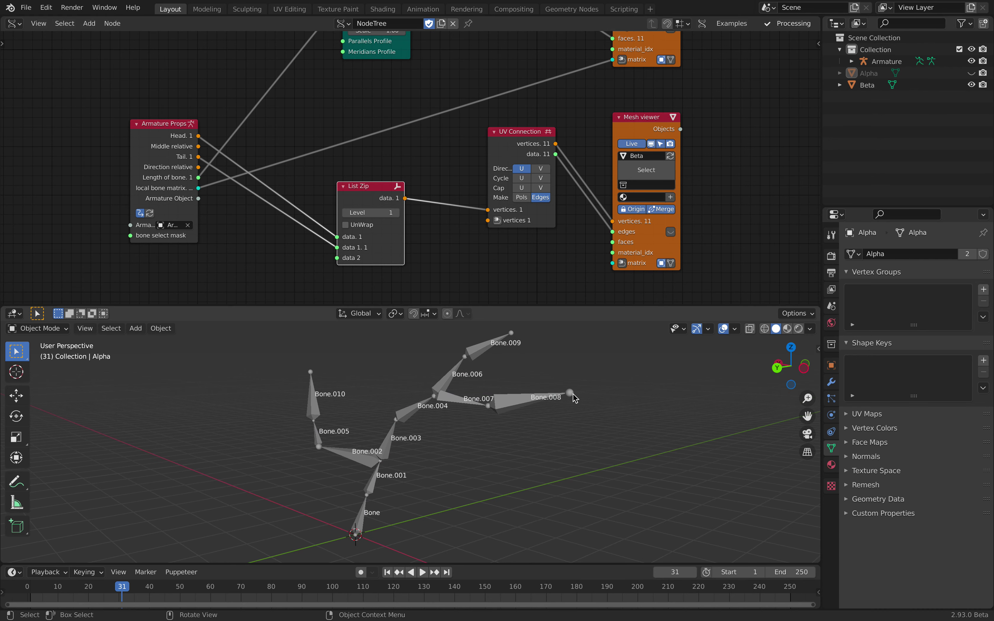
click(971, 61)
click(514, 404)
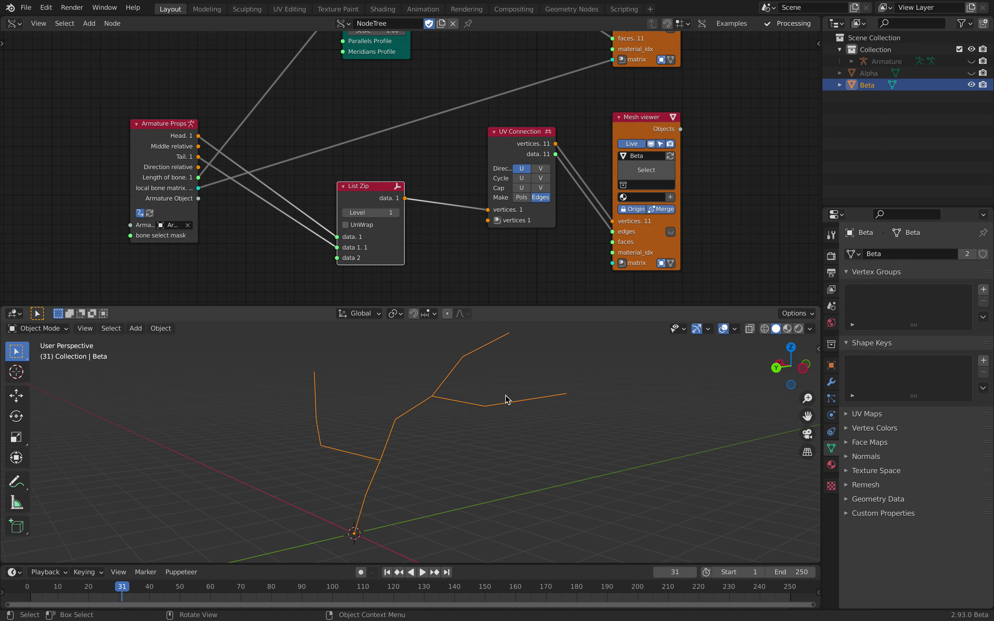
Try moving one vertex at a joint of the Beta mesh in Edit Mode, and return to Object Mode.
key(Tab)
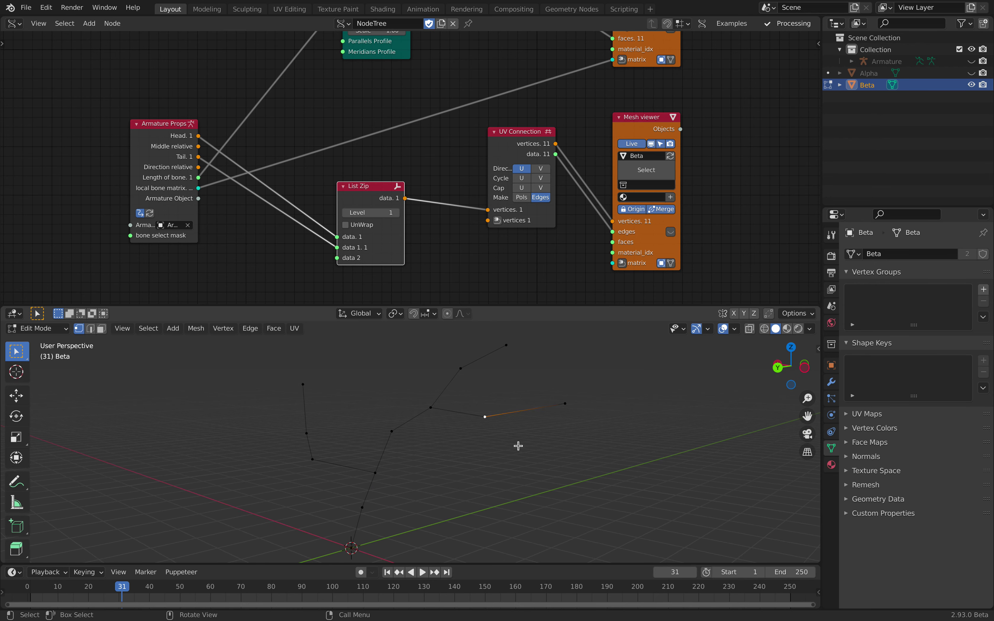
key(g)
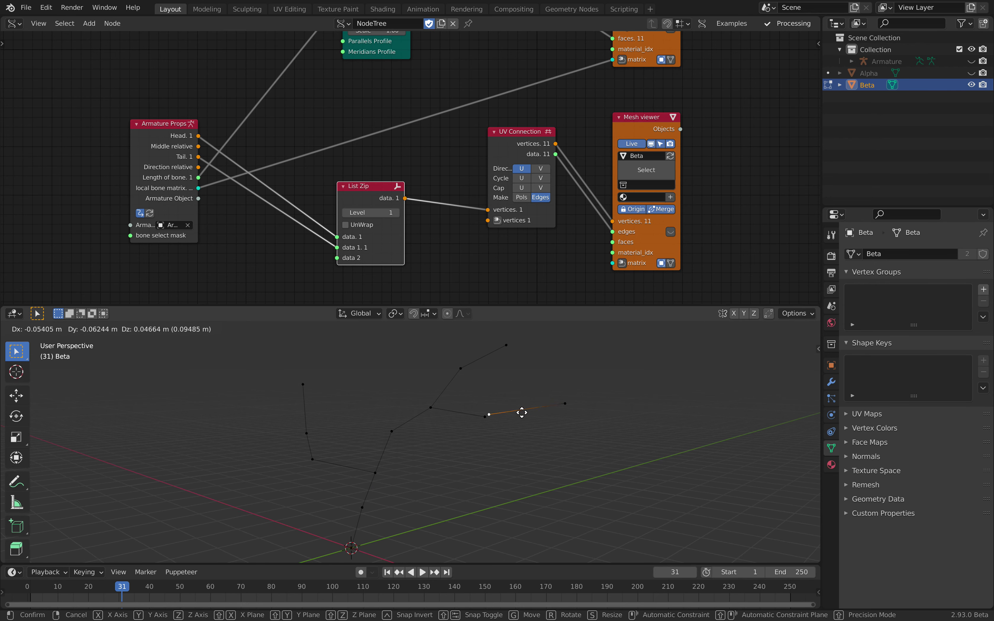
click(514, 408)
key(Tab)
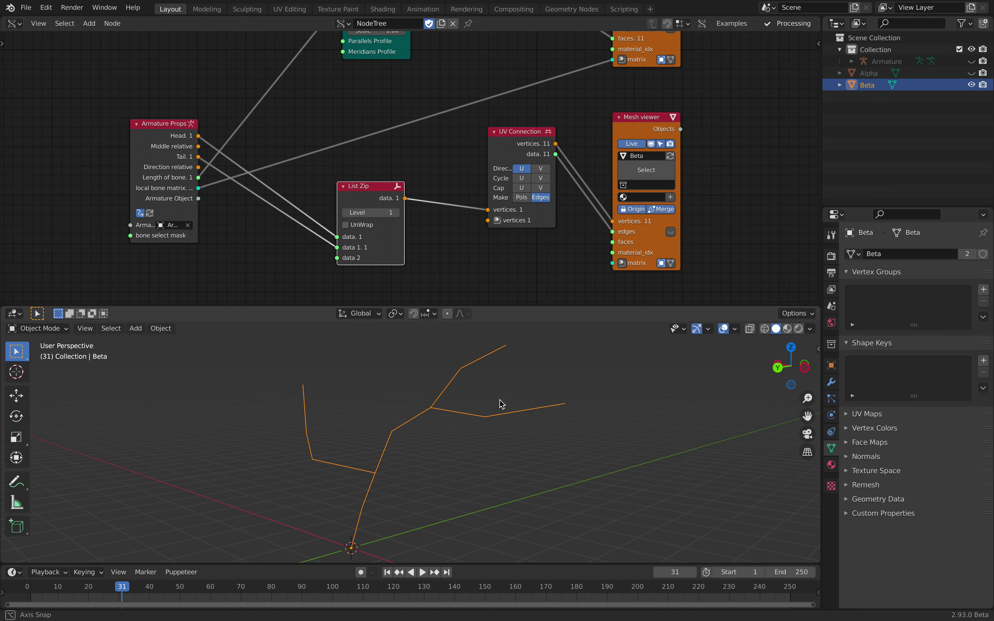
Save the file and tidy the spacing of the List Zip, UV Connection and Beta Mesh viewer nodes.
key(ctrl+s)
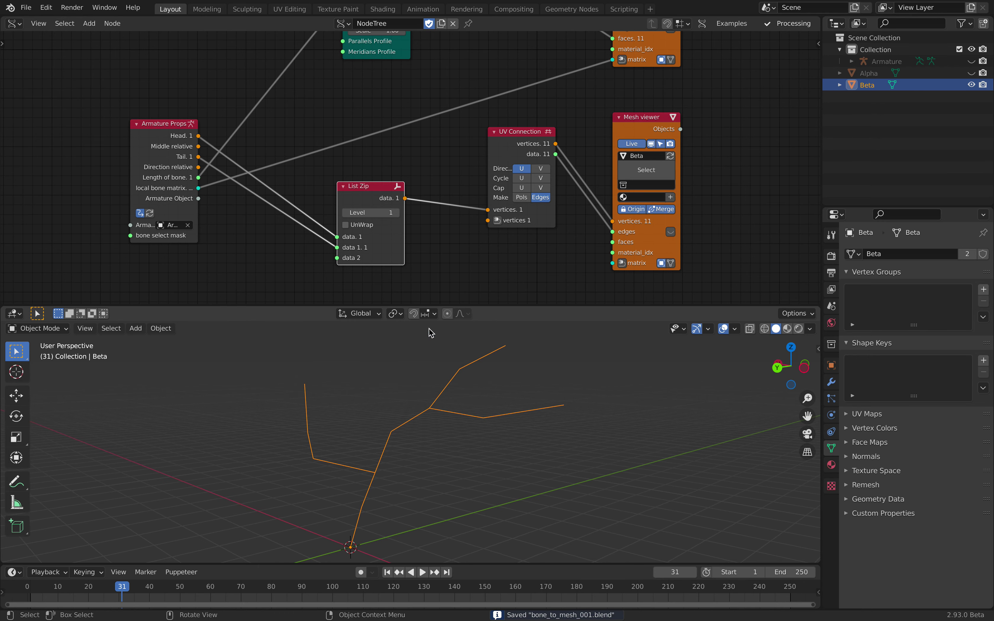
drag(370, 202, 357, 214)
drag(514, 156, 479, 166)
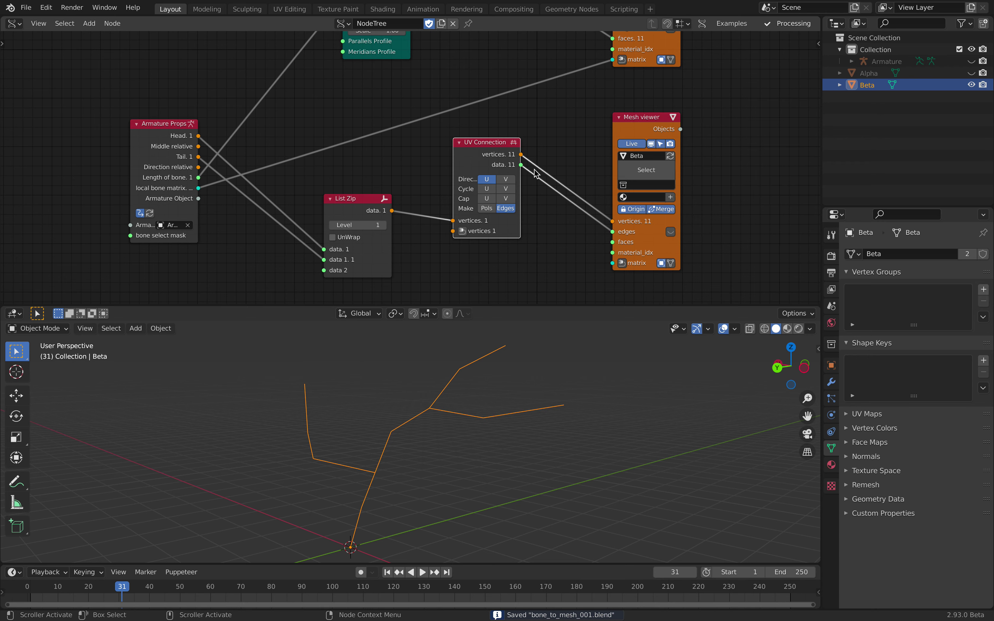
drag(640, 130, 611, 129)
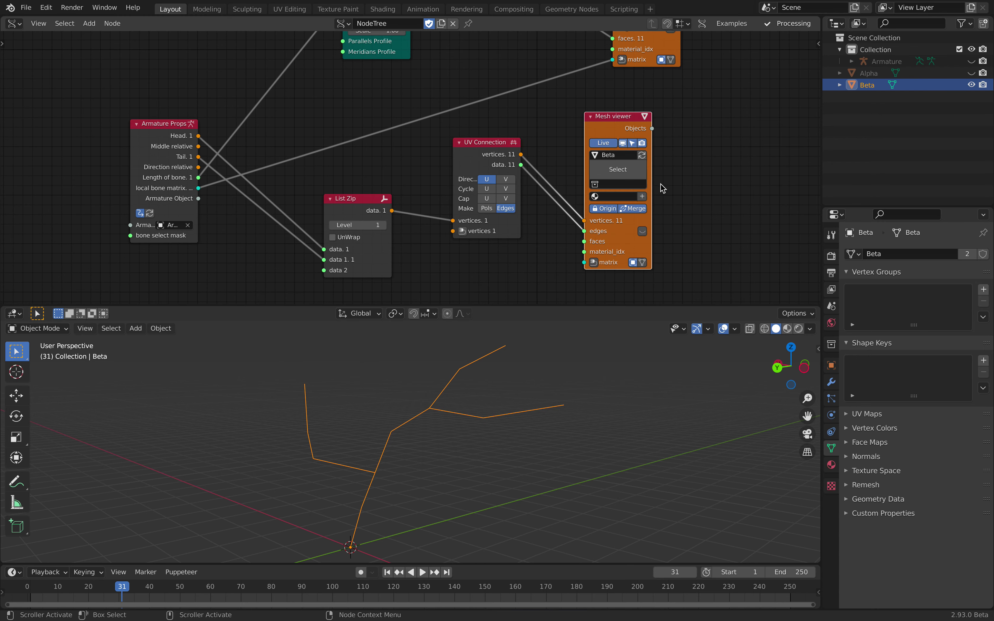
drag(623, 121, 651, 118)
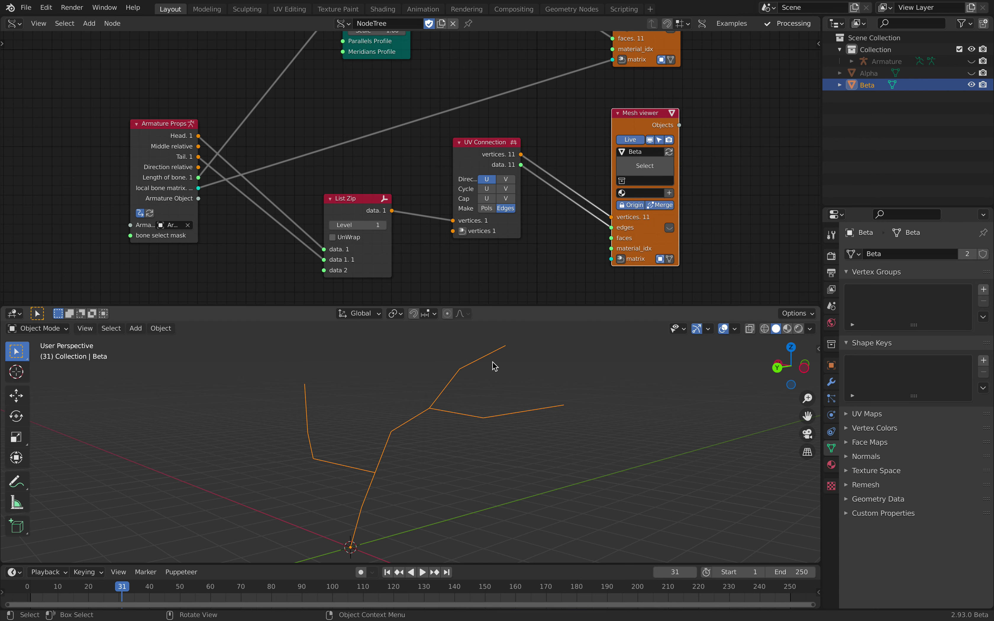
Save the file and show the modifier properties of the Beta object.
middle_drag(494, 377, 488, 379)
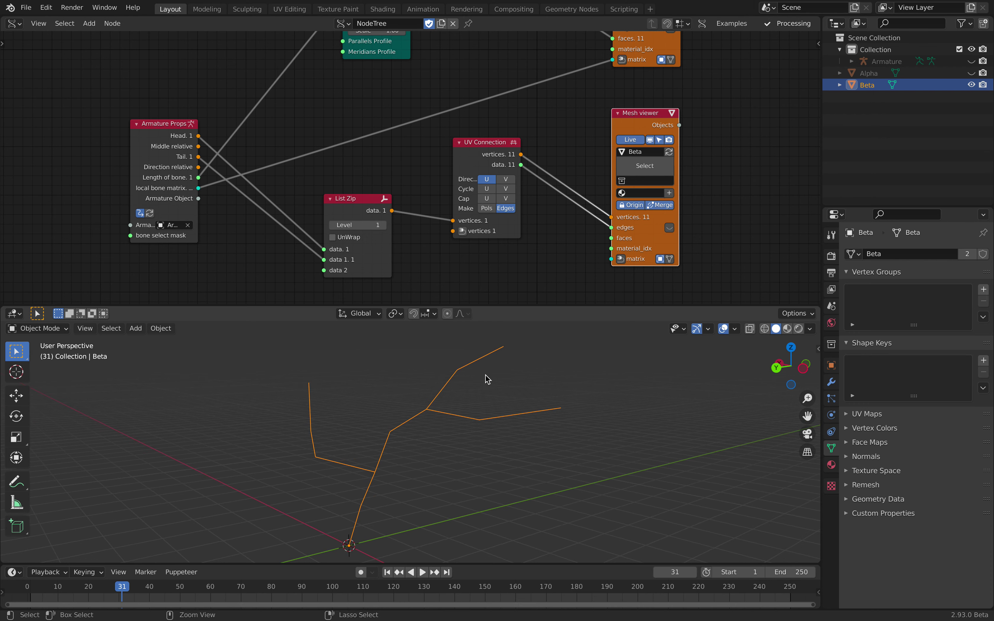
key(ctrl+s)
scroll(488, 397, down, 2)
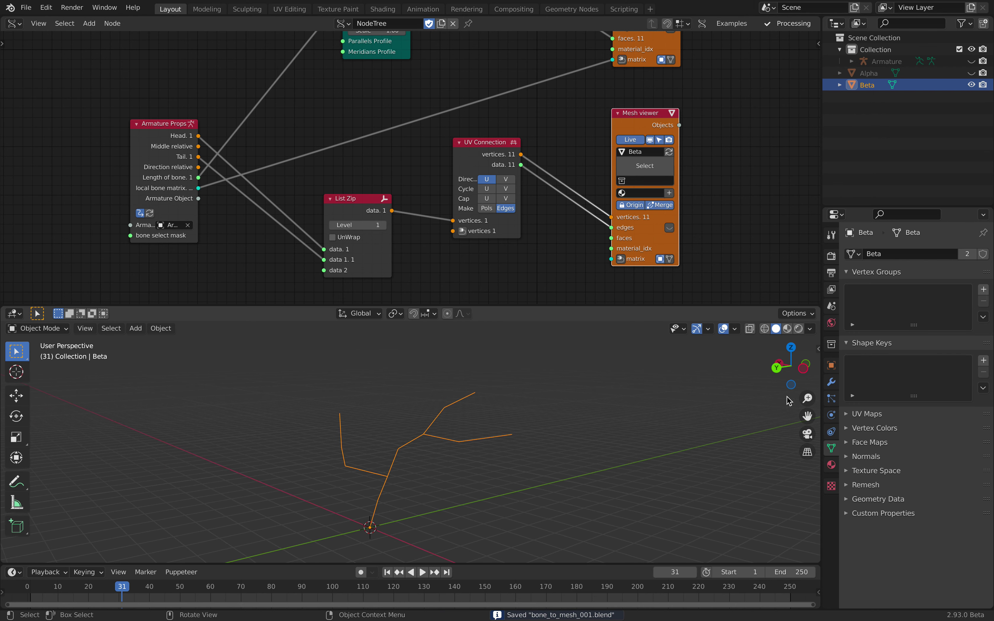
click(831, 382)
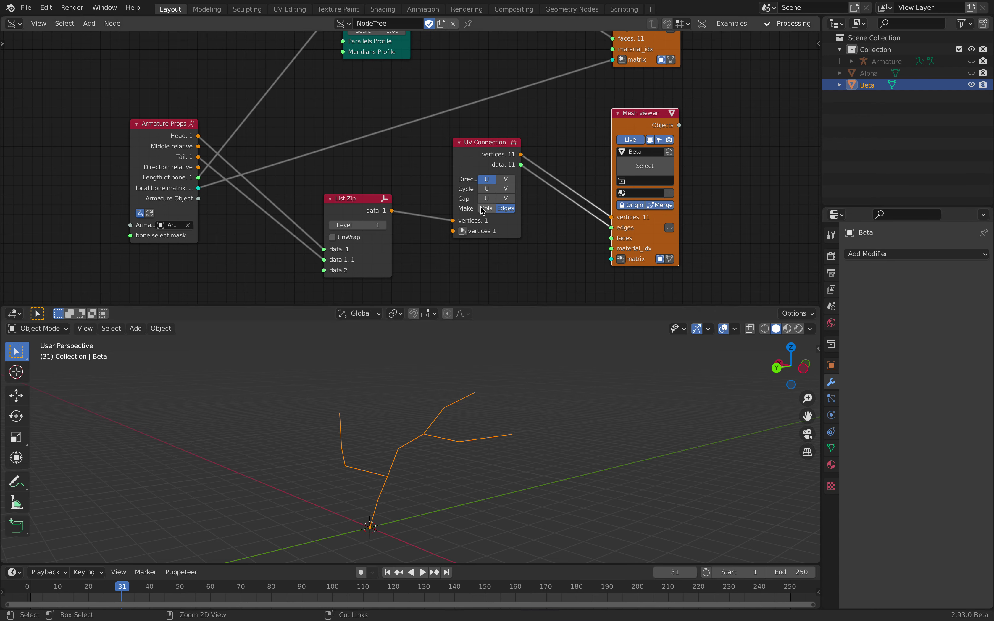
Lower the UV Connection node beside List Zip and move the Beta Mesh viewer node further away from it.
drag(485, 154, 465, 198)
drag(624, 124, 647, 124)
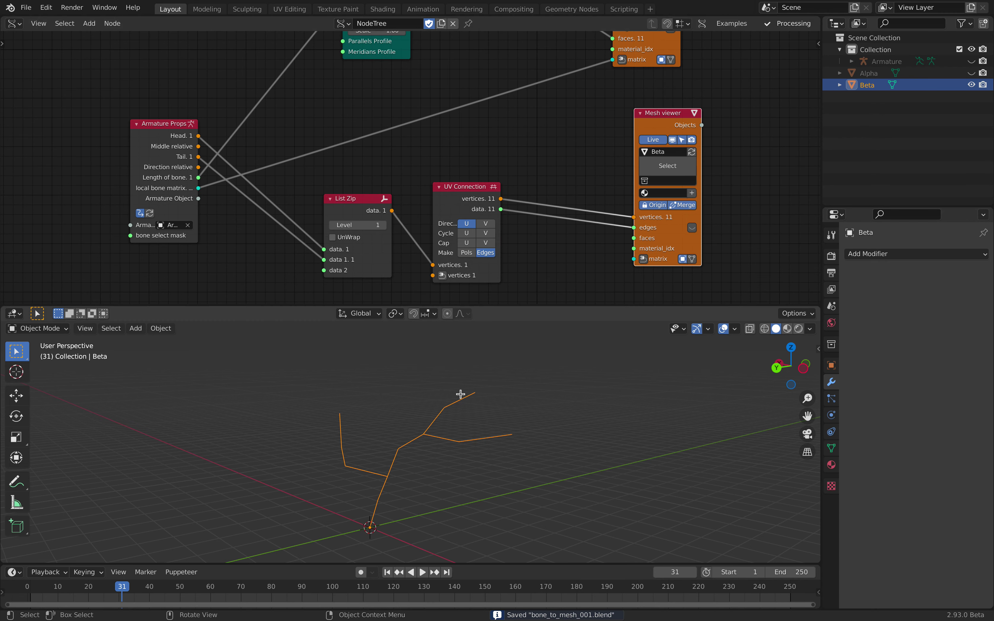
key(Tab)
key(Tab)
middle_drag(451, 413, 416, 422)
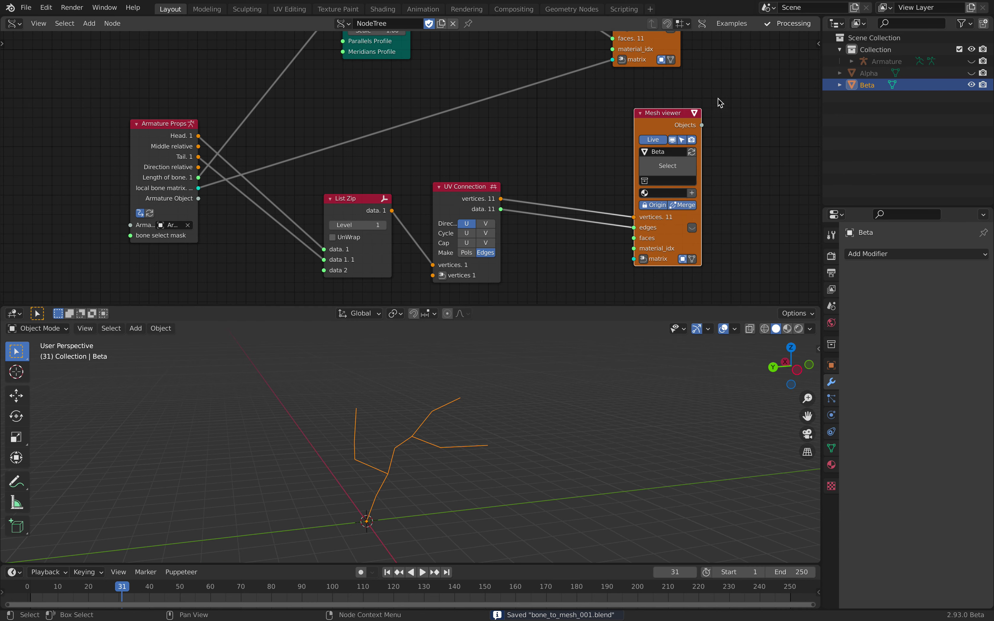
Split the node editor in two and turn the new area into a Geometry Node Editor with a new node tree for Beta.
middle_drag(719, 102, 614, 123)
scroll(664, 151, down, 4)
scroll(617, 167, down, 1)
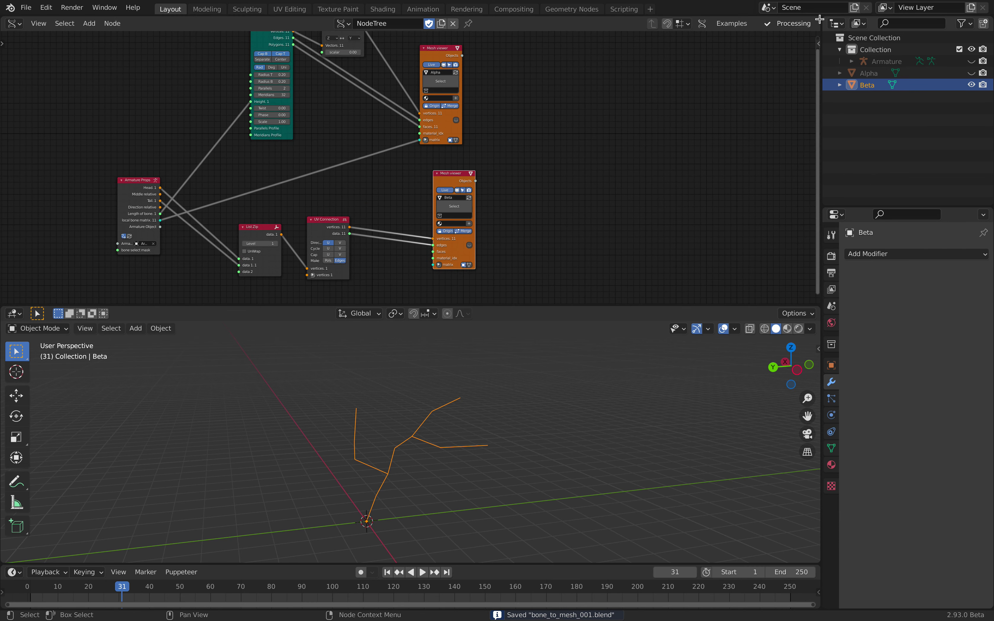
drag(817, 19, 427, 90)
middle_drag(310, 100, 354, 101)
middle_drag(464, 433, 499, 423)
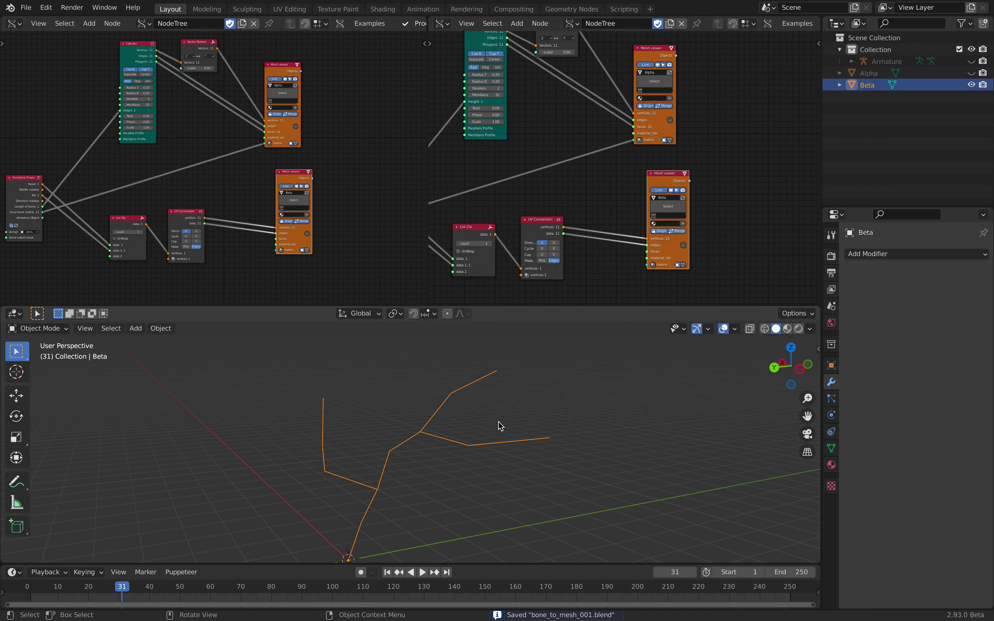
click(443, 23)
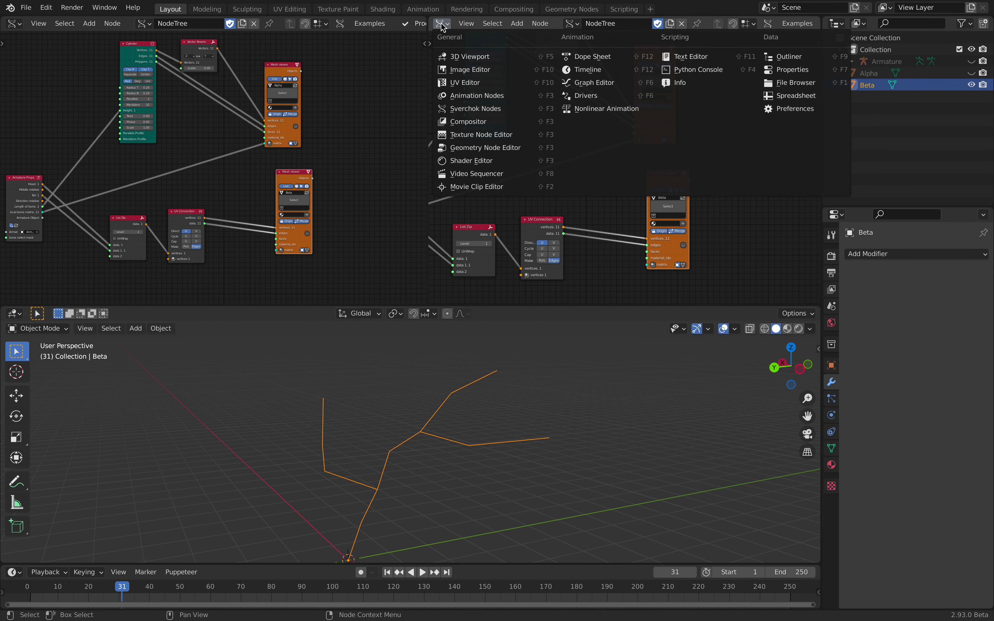
click(469, 148)
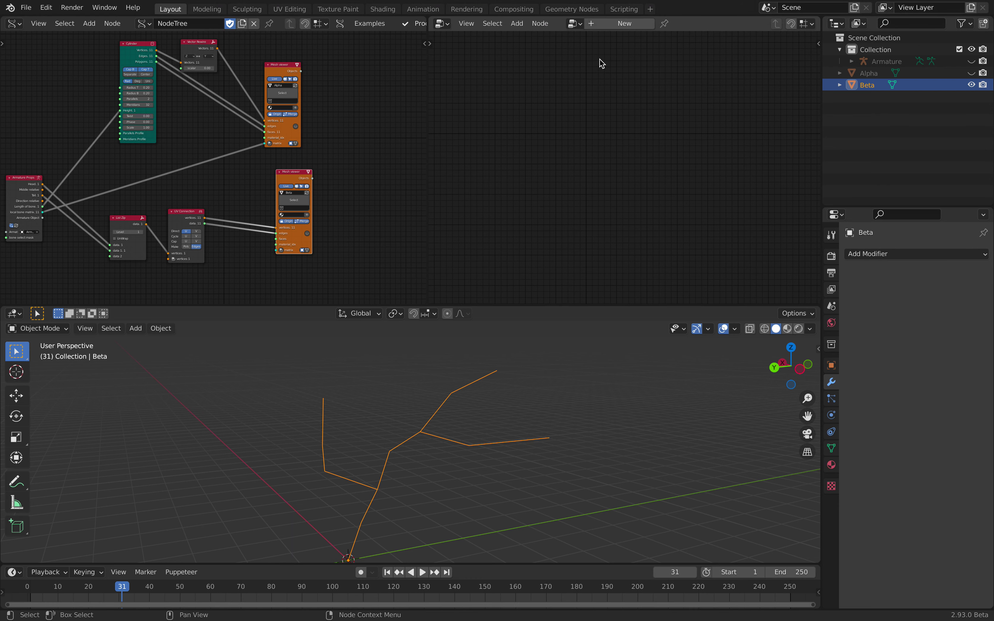
click(606, 23)
Insert a Subdivide node between Group Input and Group Output with Level 2.
scroll(572, 136, up, 2)
key(shift+a)
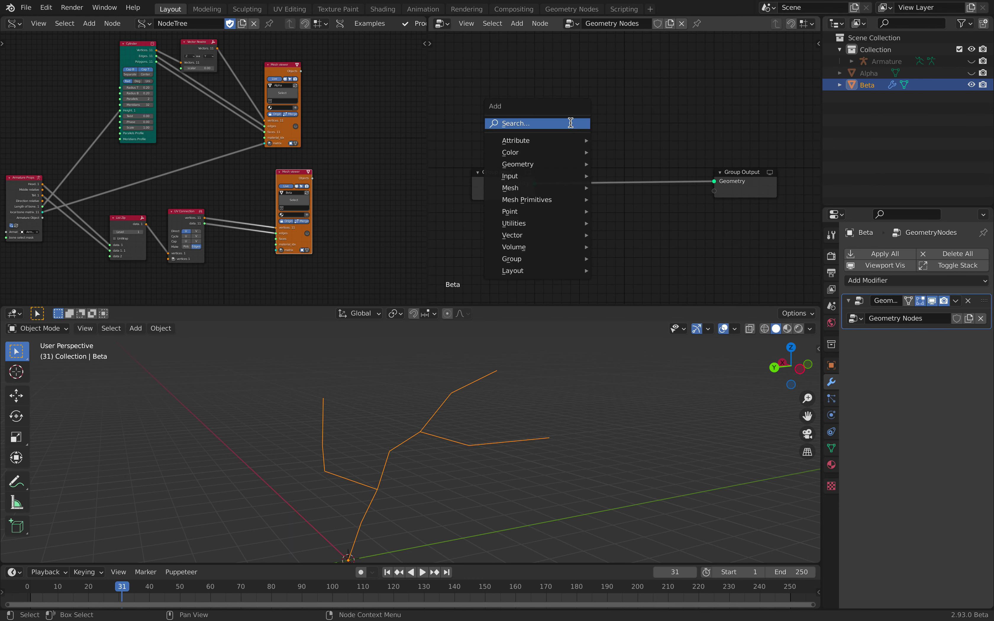
click(570, 123)
text(subd)
key(Return)
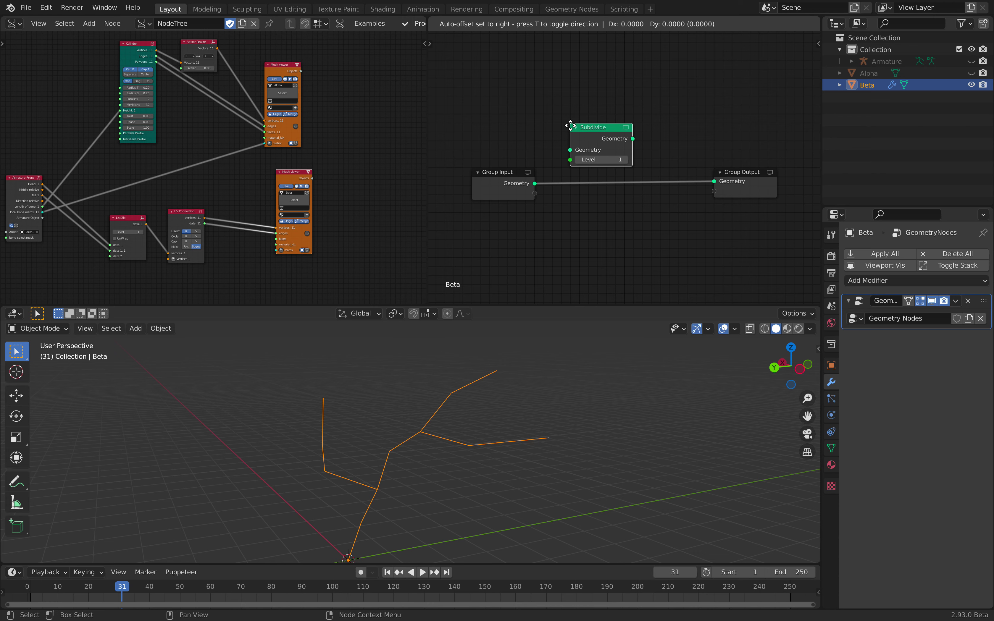
click(570, 154)
click(626, 188)
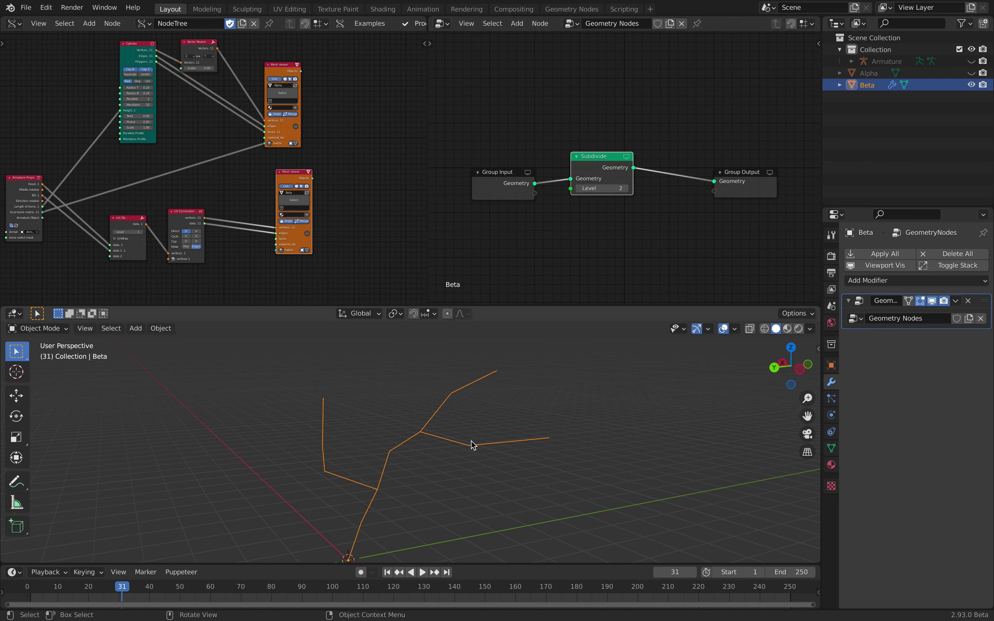
Insert an Attribute Randomize node between Subdivide and Group Output, and set its attribute to position.
middle_drag(546, 133, 517, 110)
drag(580, 141, 565, 146)
drag(715, 154, 724, 158)
key(shift+a)
click(647, 142)
text(randomize)
key(Return)
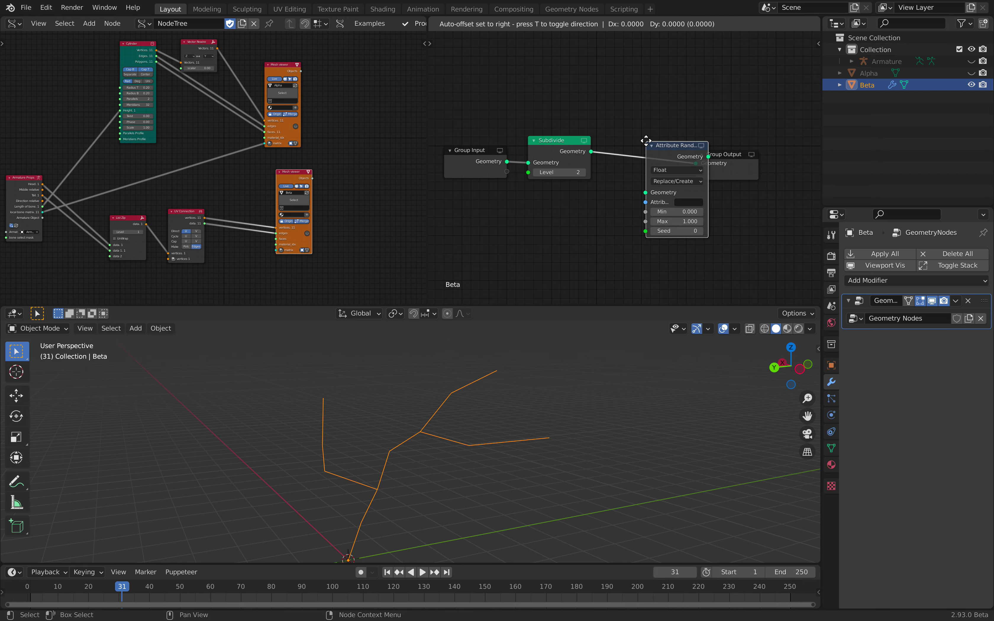
click(639, 140)
click(693, 195)
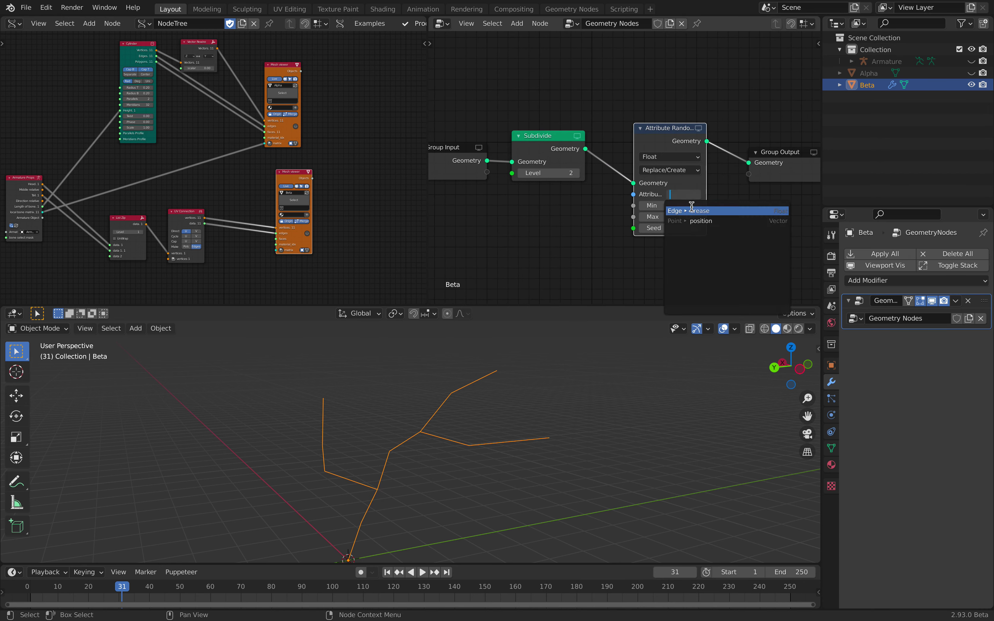
click(678, 220)
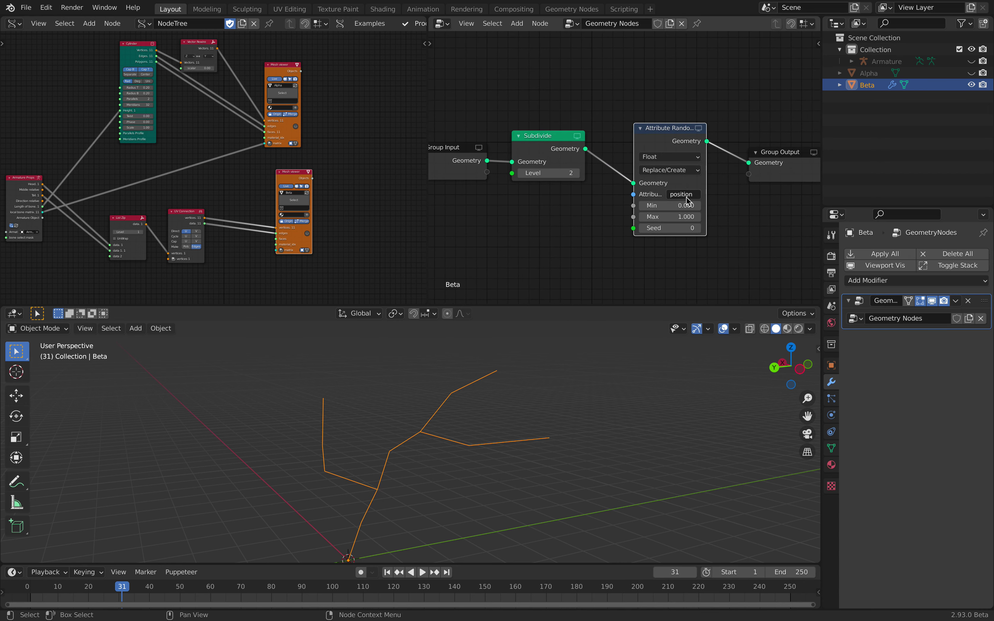
Set the Attribute Randomize node's data type to Vector and its operation to Add.
click(674, 157)
click(671, 193)
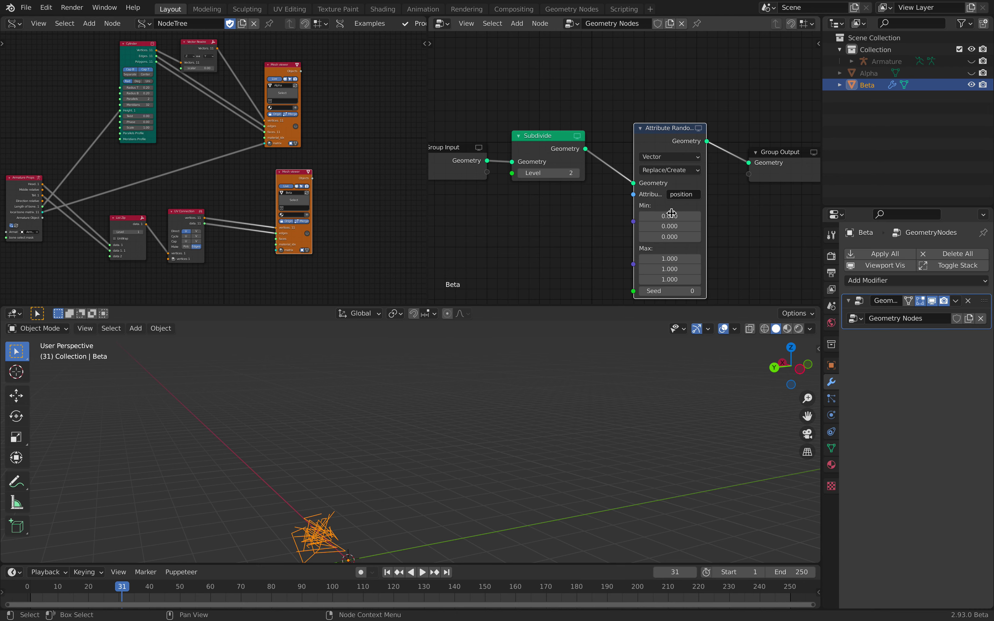
middle_drag(668, 216, 644, 132)
click(648, 152)
click(650, 175)
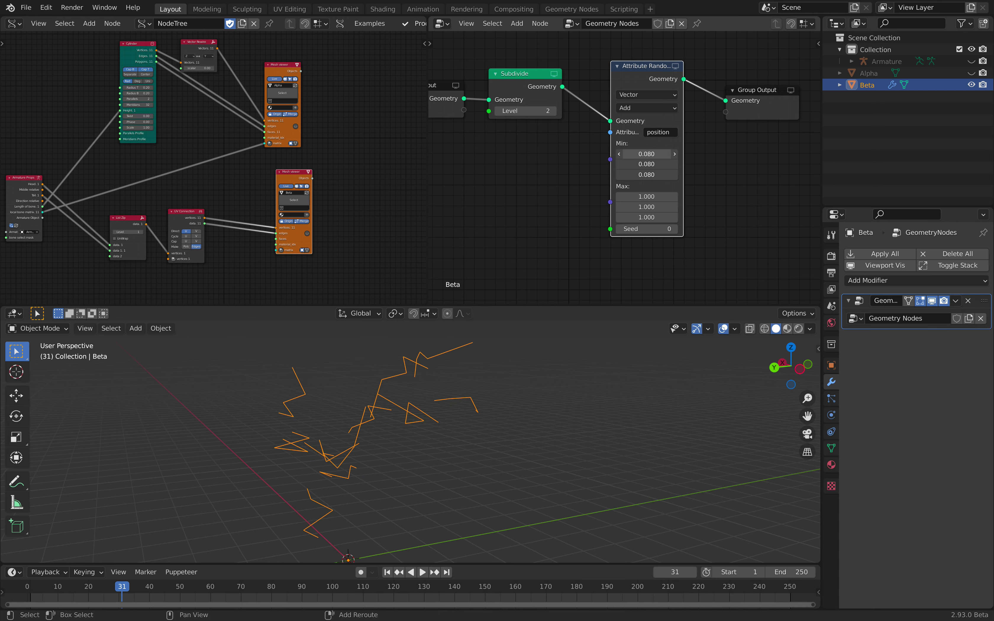
Set Attribute Randomize's Min to -0.040 and Max to 0.140 on all axes, with Seed 106.
drag(646, 174, 596, 218)
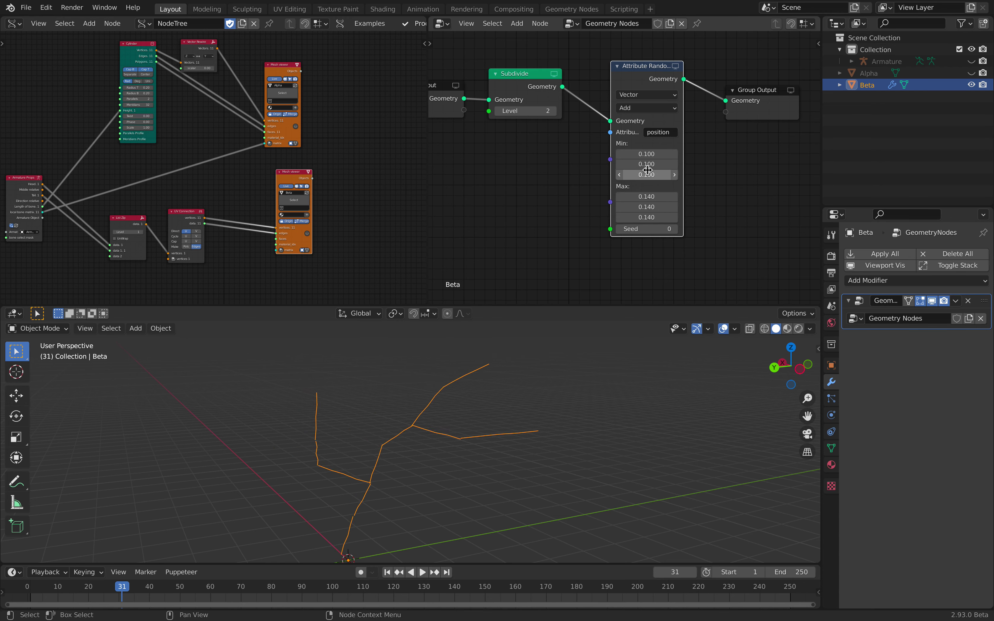
drag(646, 155, 636, 154)
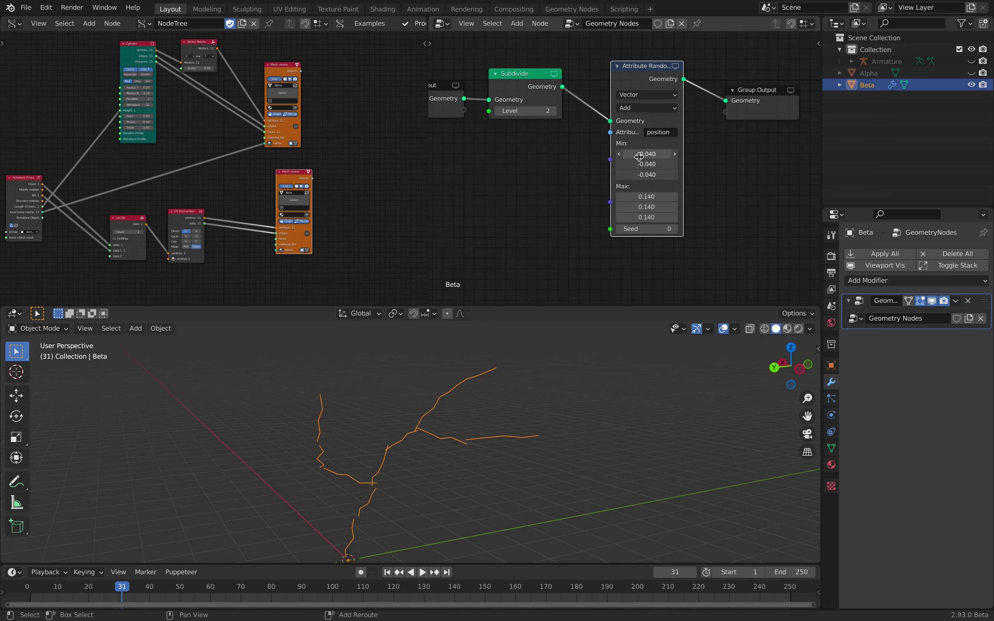
middle_drag(521, 191, 613, 186)
drag(719, 223, 756, 223)
Raise the Subdivide node's Level to 6.
middle_drag(591, 177, 526, 180)
click(580, 110)
click(579, 110)
click(579, 110)
click(580, 109)
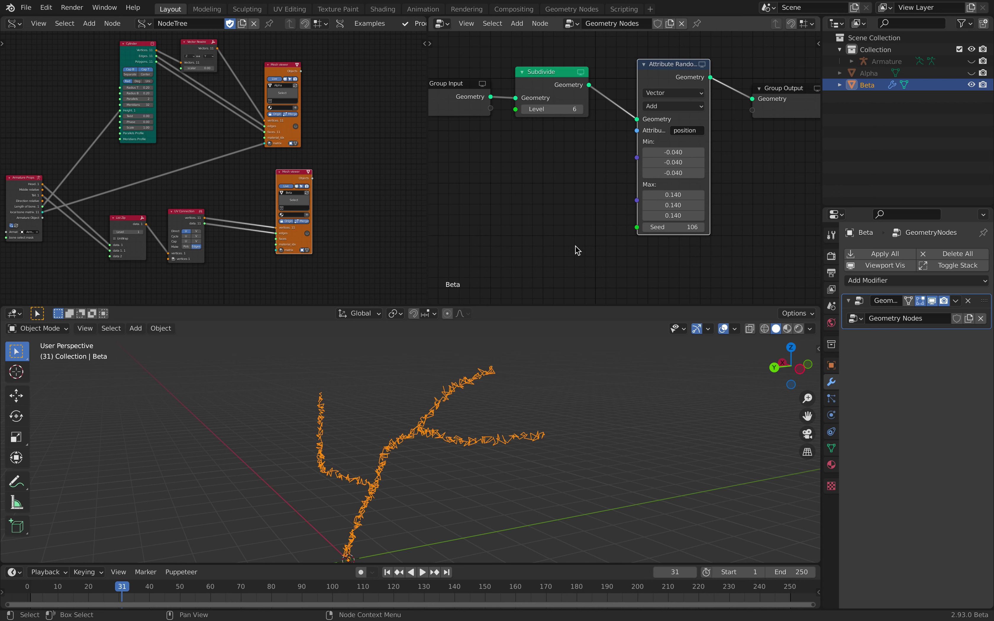
Set Attribute Randomize's Min to -0.140 and Max to 0.240 on all axes, and save the file.
drag(665, 152, 698, 216)
mouse_move(560, 172)
middle_down()
mouse_move(575, 170)
mouse_move(572, 162)
middle_up()
key(ctrl+s)
Try the Float data type on the Attribute Randomize node and switch it back to Vector.
click(683, 84)
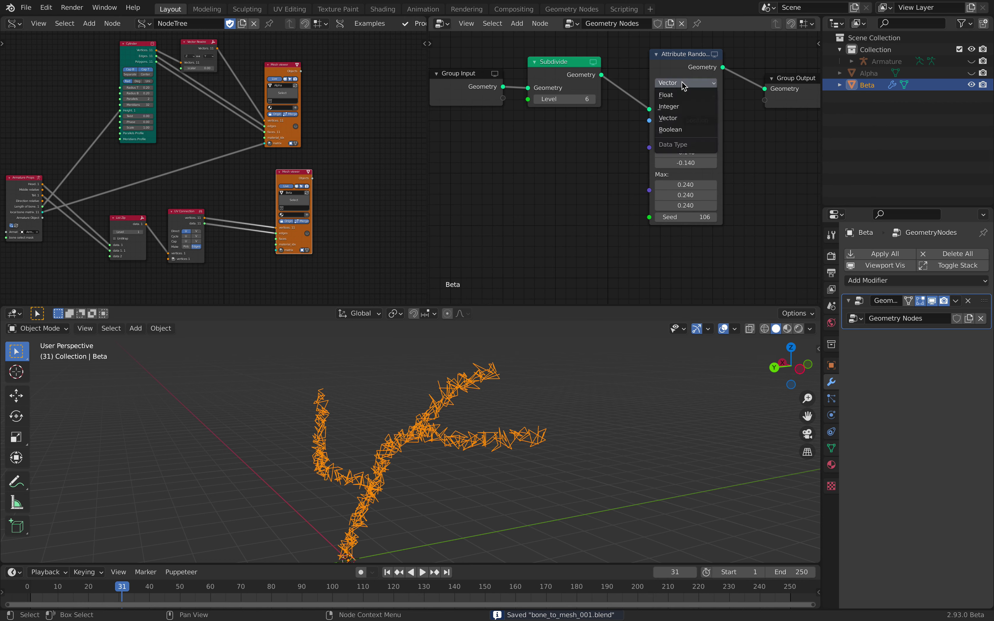
click(683, 94)
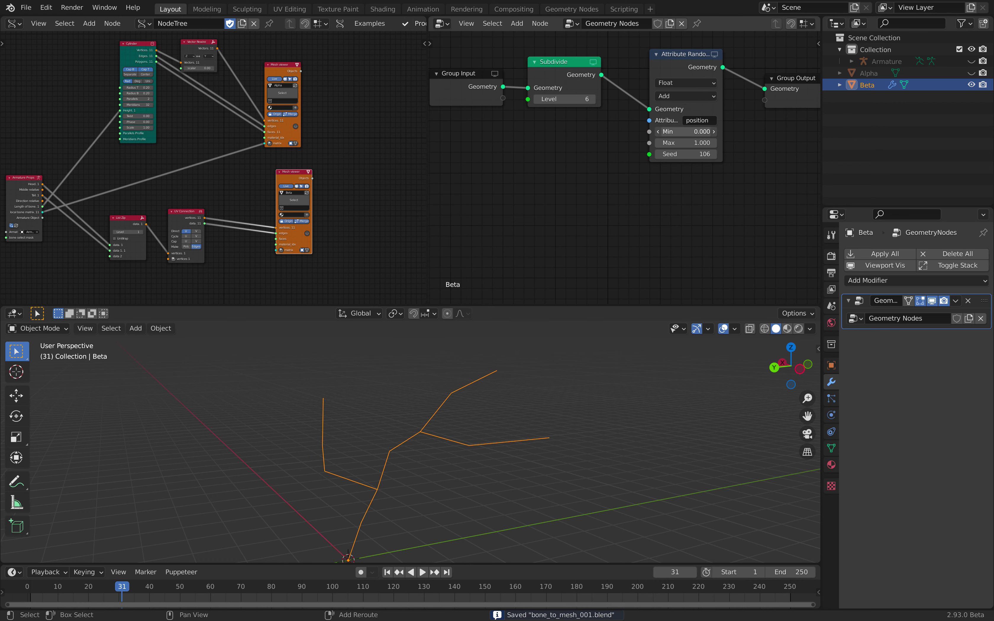
click(685, 85)
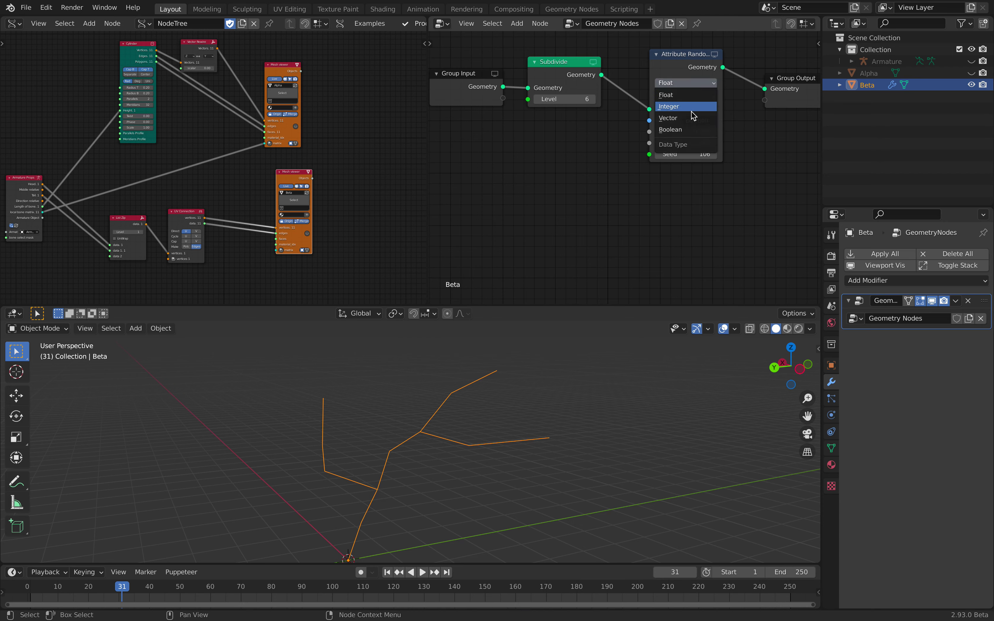
click(691, 118)
Add a Value node below Group Input.
middle_drag(555, 162, 560, 148)
key(shift+a)
text(s)
text(val)
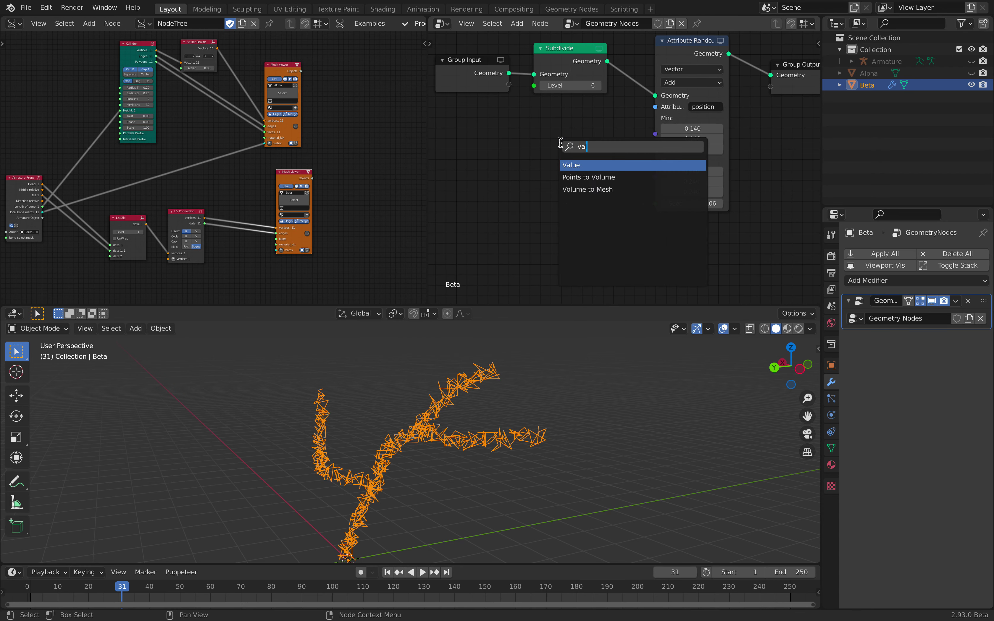
key(Return)
click(487, 165)
Add a Math node next to the Value node.
key(shift+a)
text(s)
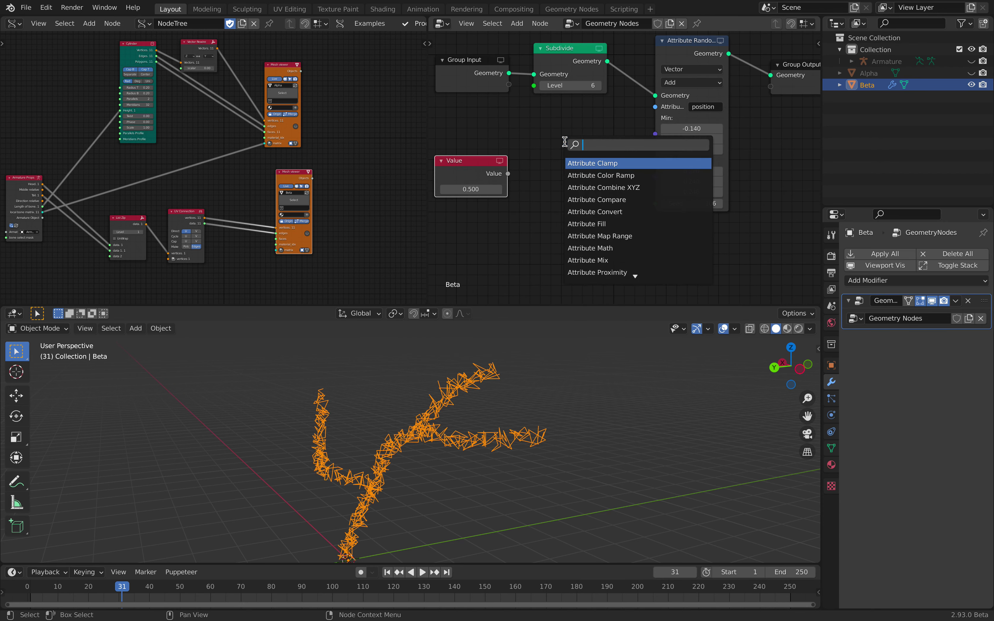
text(math)
key(Down)
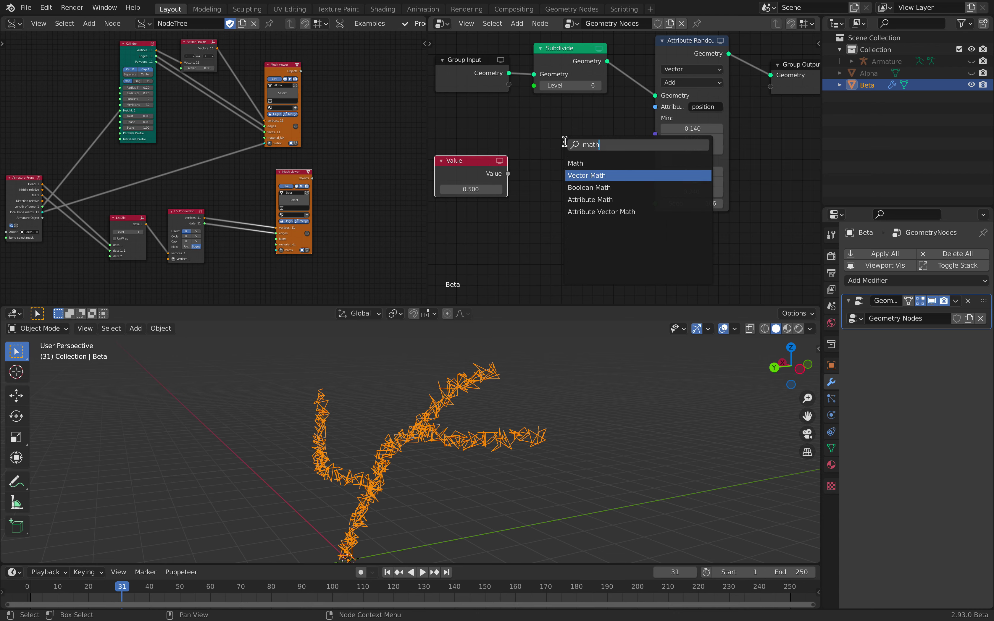
key(Up)
key(Return)
click(530, 147)
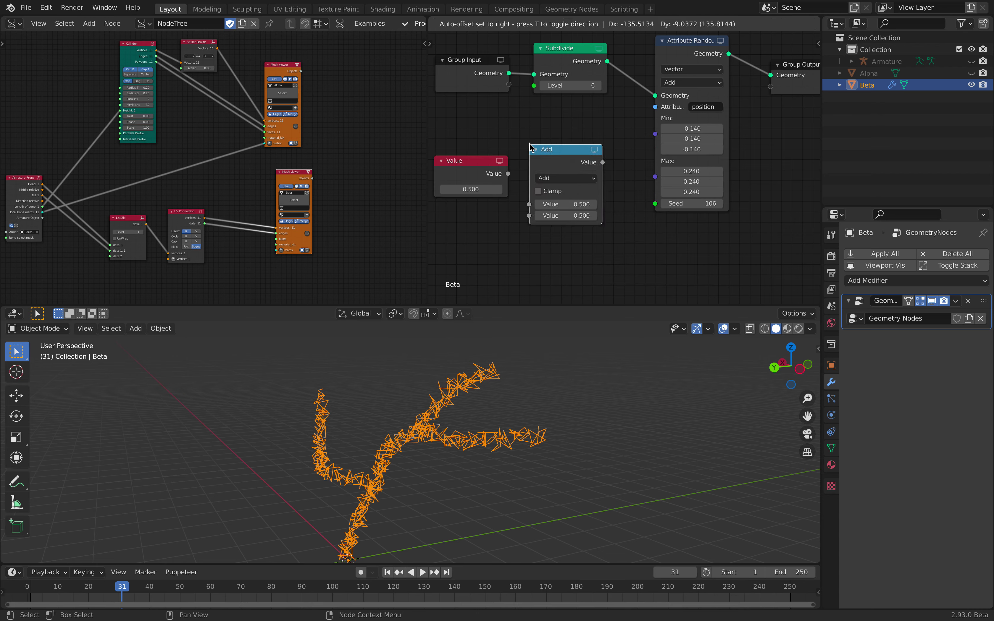
Link the Value node to the Math node and set it to Multiply by -1.000.
drag(508, 174, 530, 204)
click(567, 179)
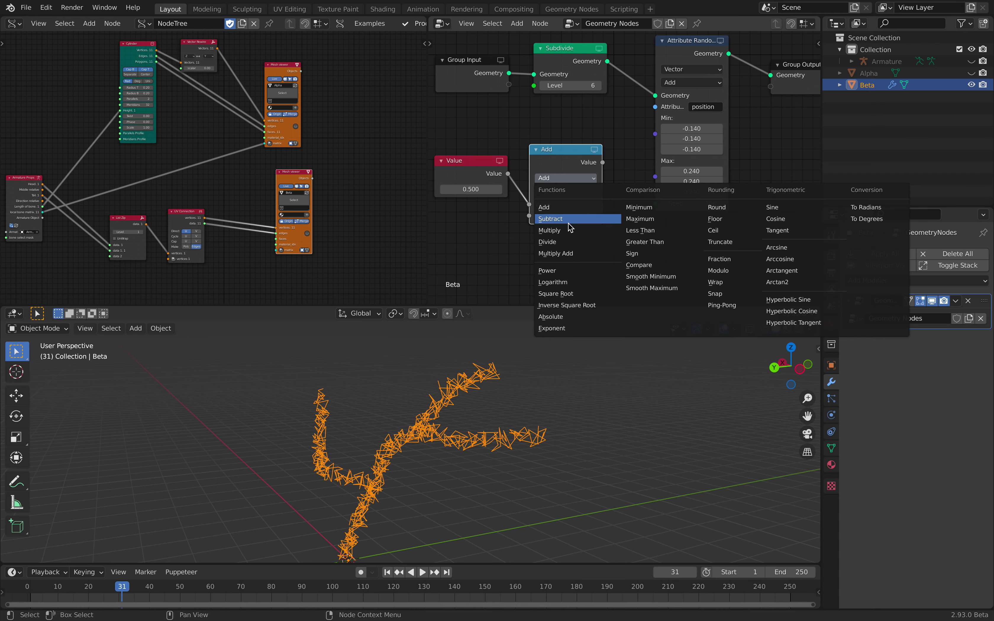
click(551, 231)
drag(556, 165, 560, 189)
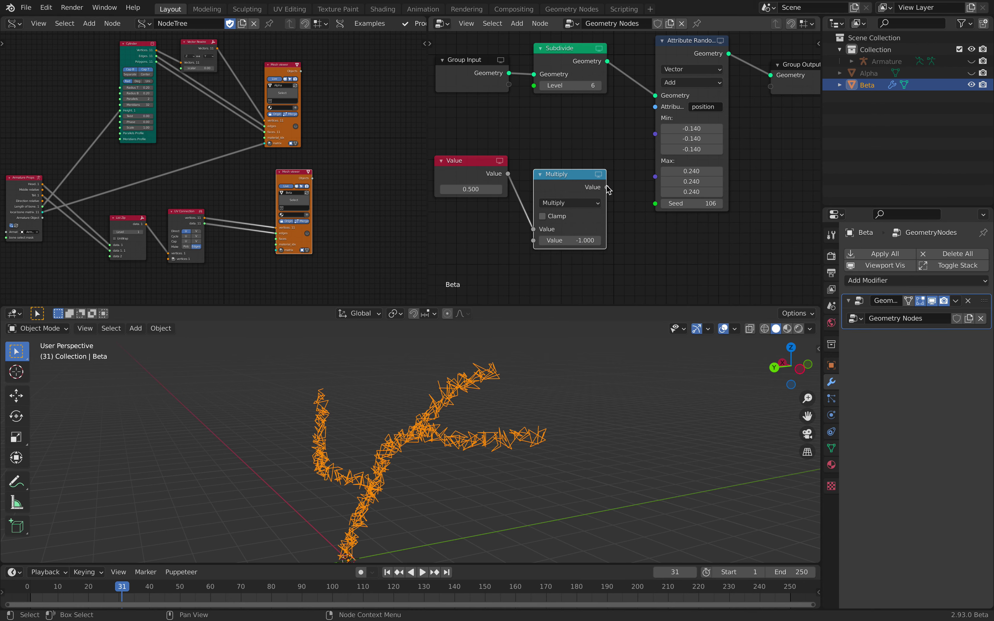
Link Multiply to Attribute Randomize's Max and the Value node to its Min, and collapse the Multiply node.
drag(607, 187, 655, 177)
click(541, 174)
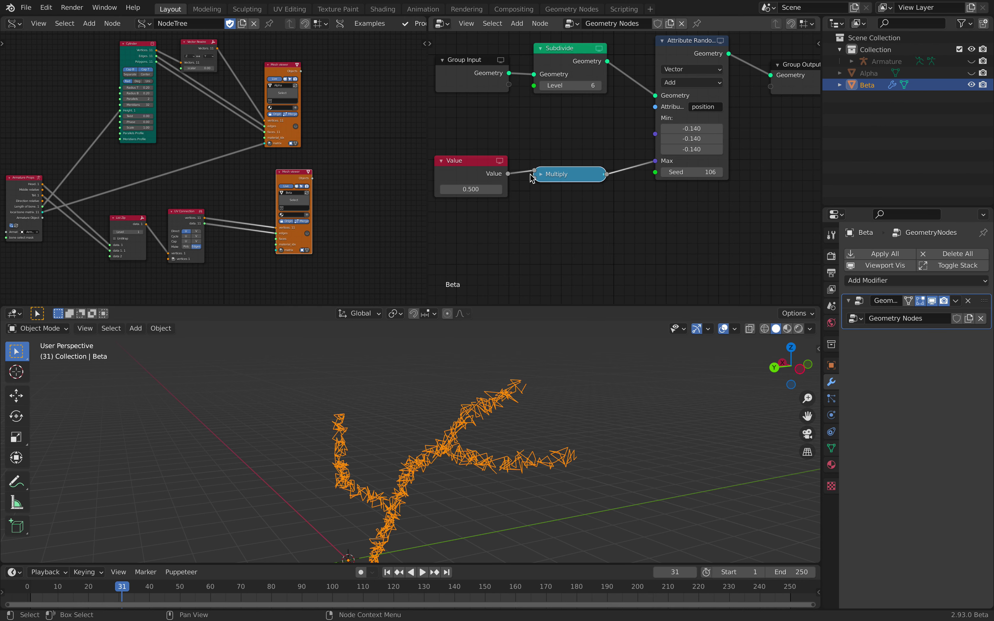
drag(511, 172, 656, 134)
click(655, 133)
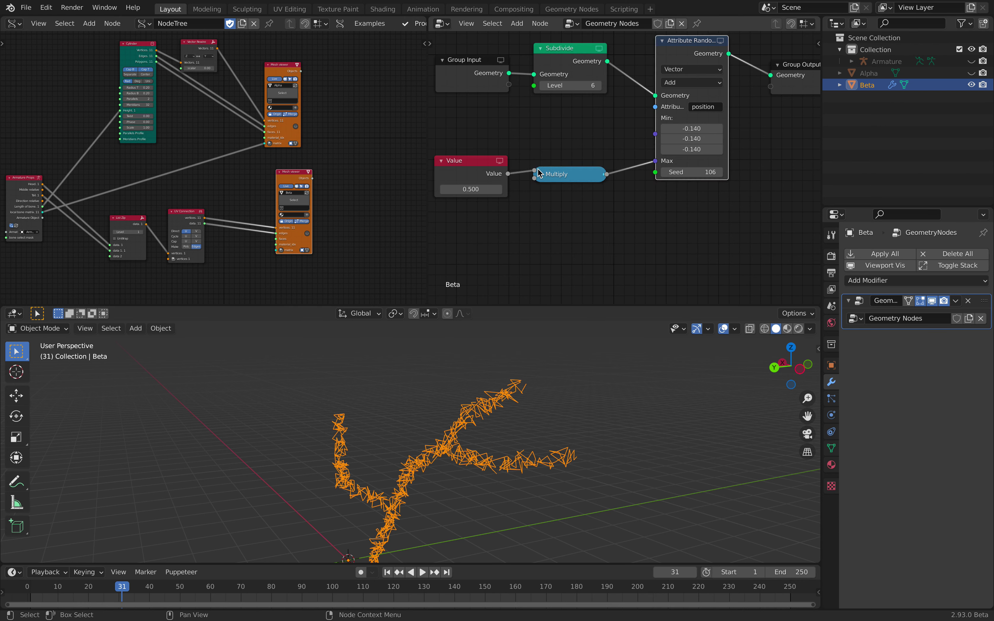
drag(511, 175, 656, 134)
drag(571, 174, 578, 185)
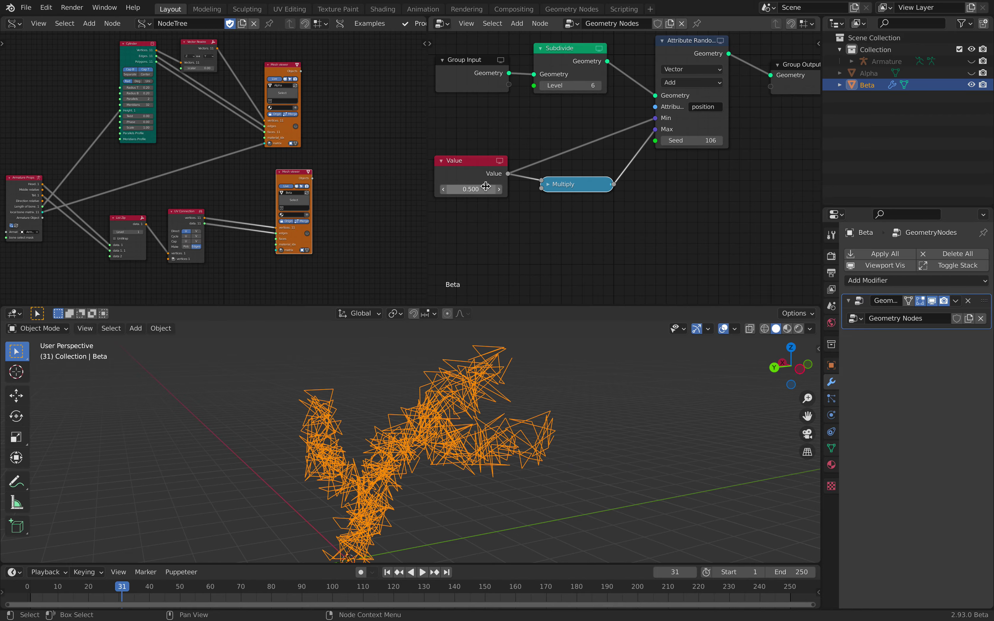
Save the file with the Value node set to 0.300, and set Attribute Randomize's Seed to 176.
mouse_move(471, 189)
mouse_down()
mouse_move(493, 189)
mouse_move(464, 189)
mouse_up()
click(547, 378)
key(ctrl+s)
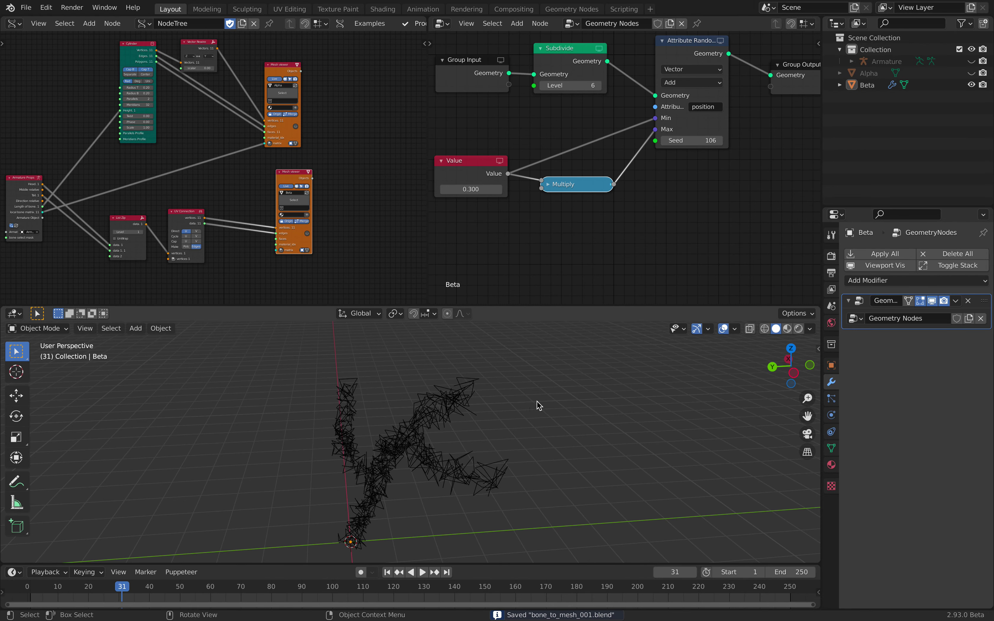
middle_drag(554, 389, 569, 391)
drag(690, 144, 719, 144)
Add a Points to Volume node between Attribute Randomize and Group Output.
middle_drag(608, 91, 621, 119)
middle_drag(684, 111, 494, 155)
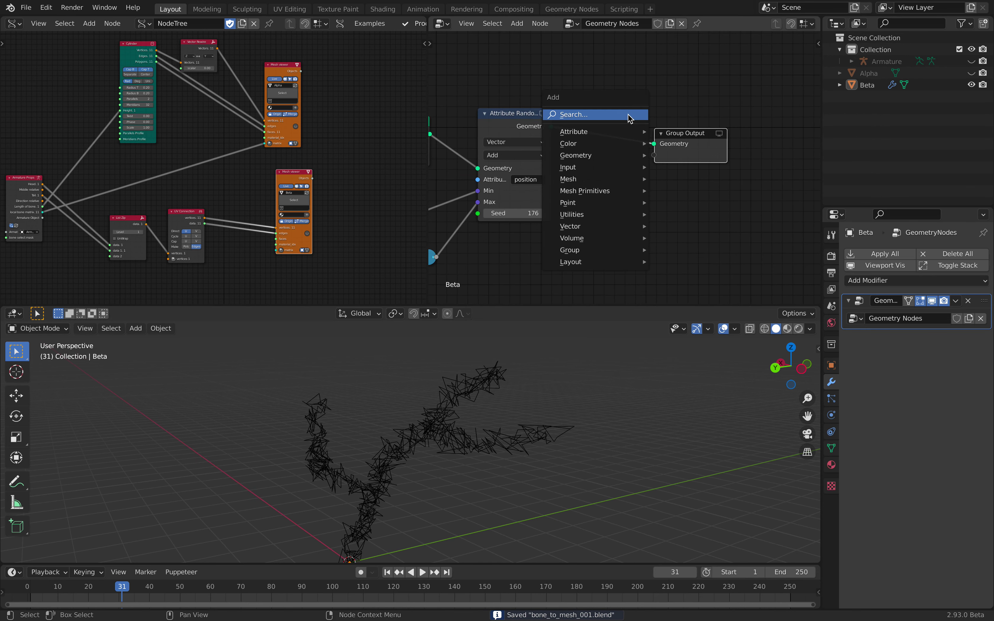
click(630, 116)
text(poin)
key(Down)
key(Down)
key(Down)
key(Down)
key(Down)
key(Down)
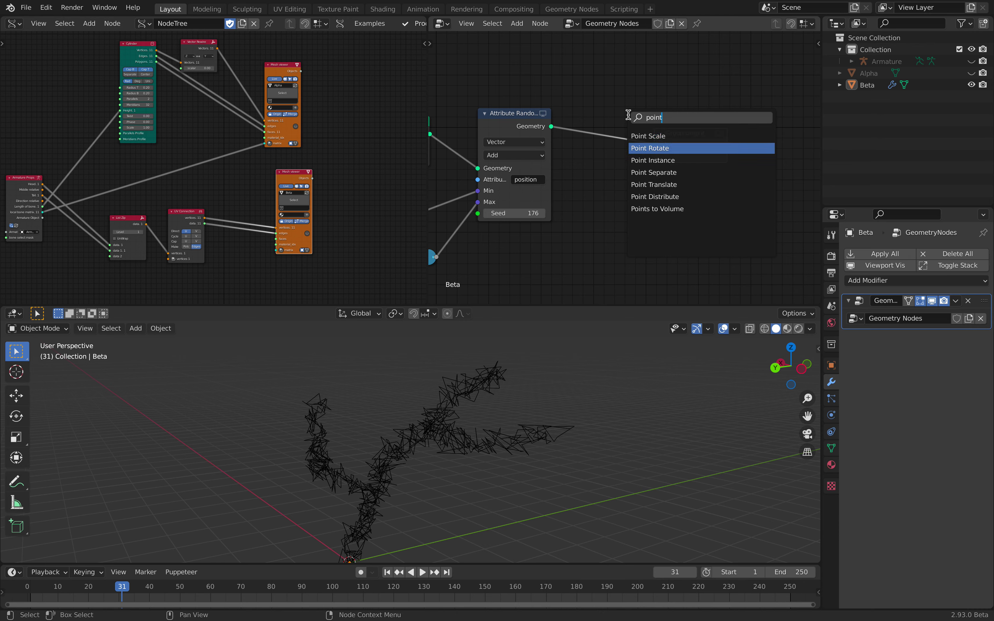
key(Return)
click(550, 100)
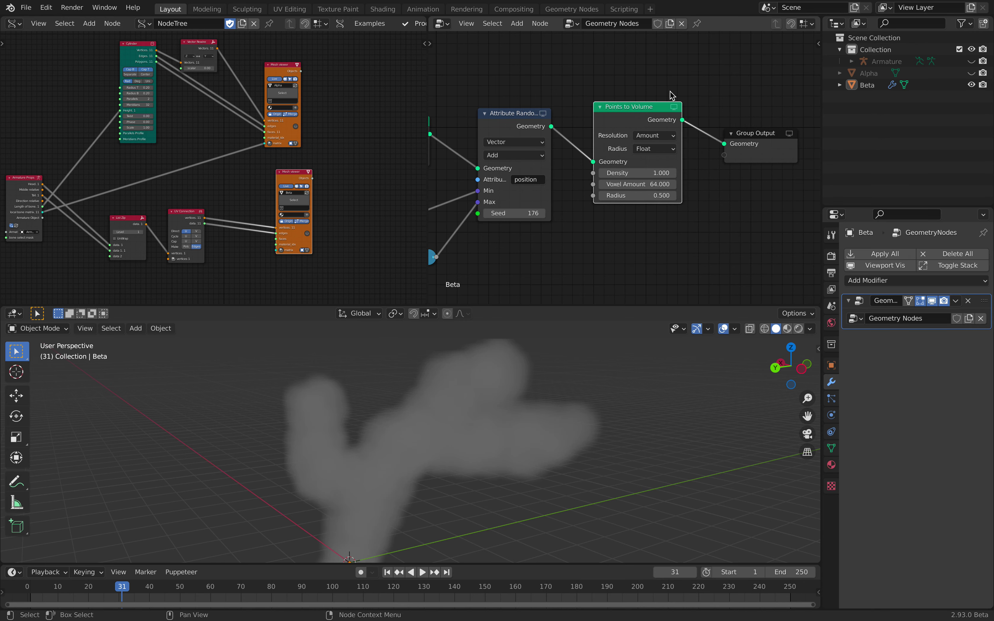
Insert a Volume to Mesh node between Points to Volume and Group Output, and save the file.
middle_drag(728, 97, 644, 93)
key(shift+a)
click(643, 93)
text(vol)
key(Return)
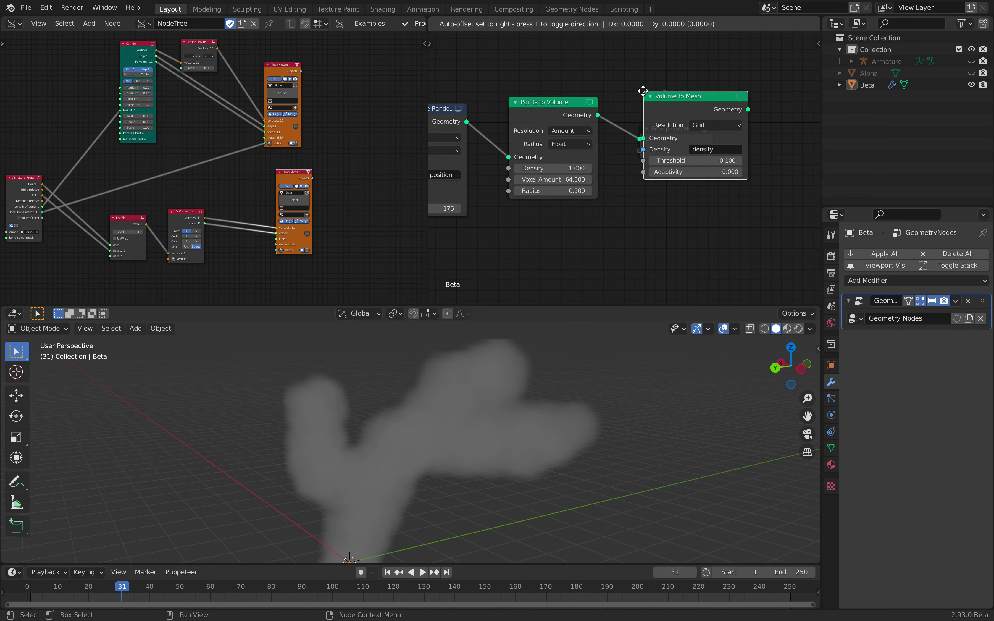
click(604, 96)
middle_drag(556, 176, 674, 127)
key(ctrl+s)
Set the Value node to 0.020 and save the file.
middle_drag(517, 161, 727, 143)
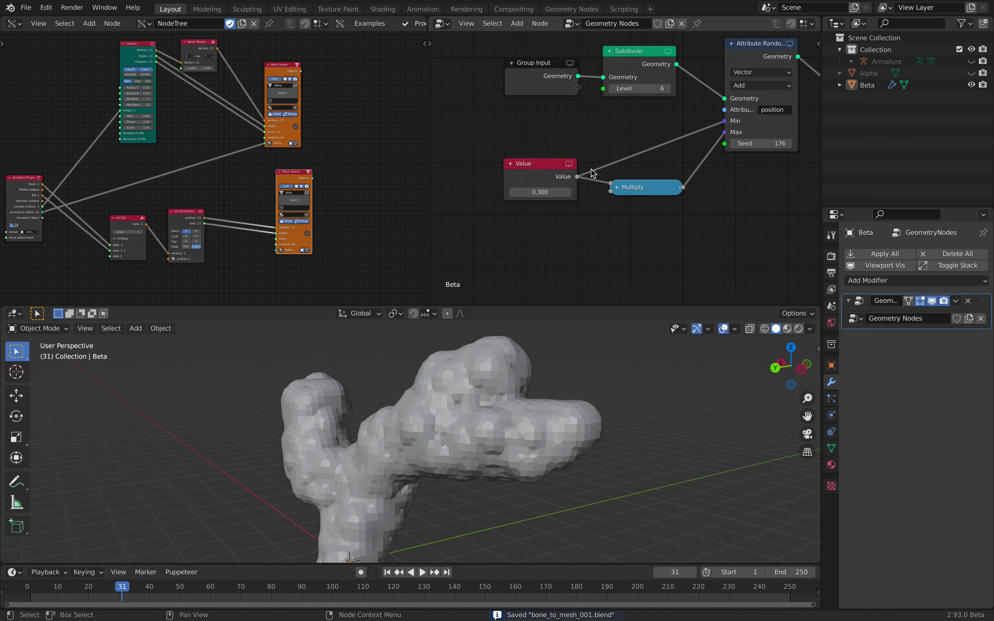
drag(540, 192, 528, 192)
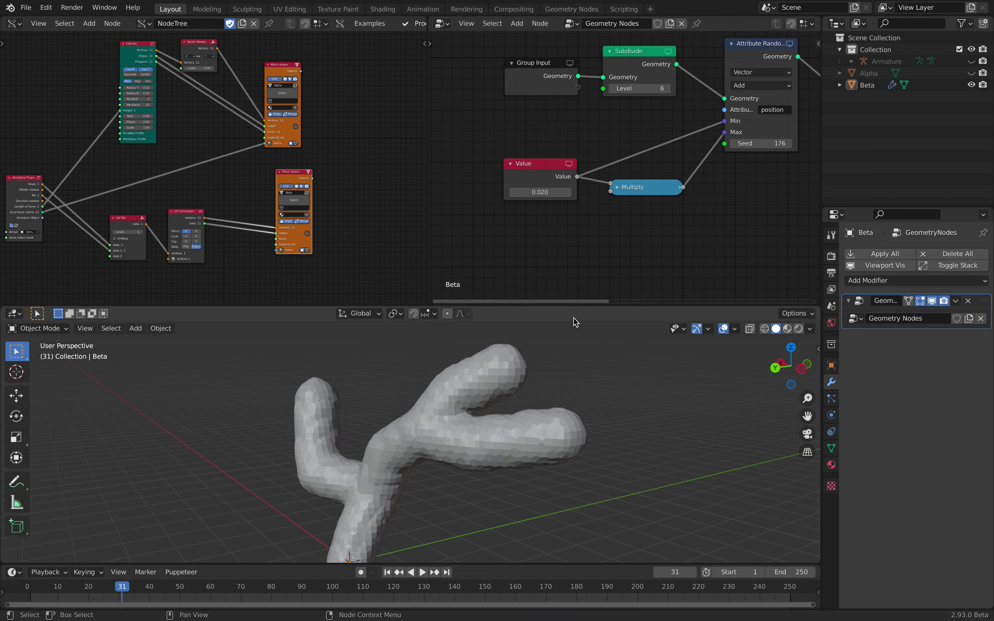
middle_drag(537, 402, 490, 438)
key(ctrl+s)
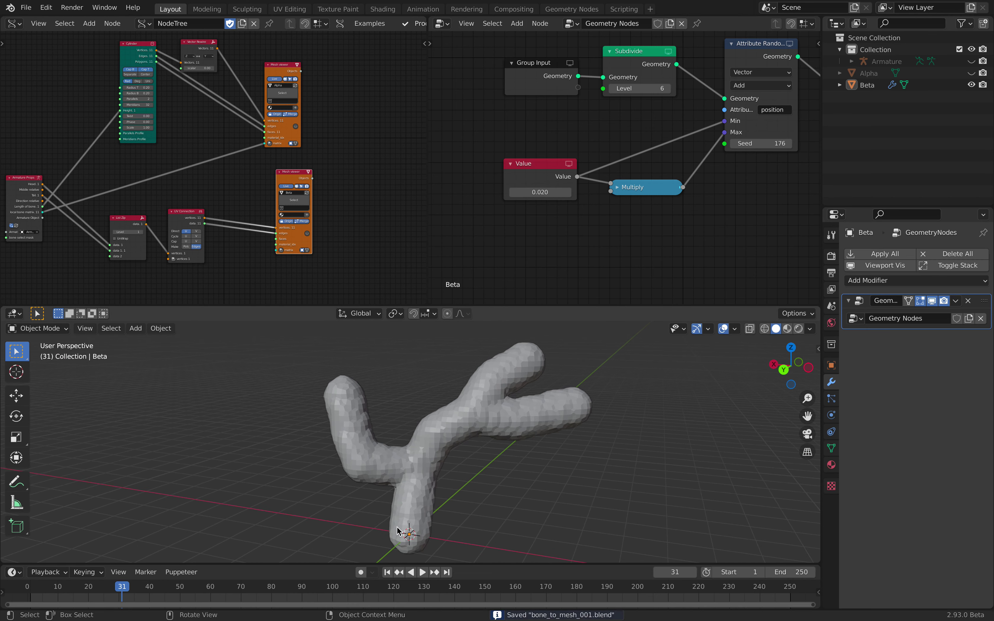
Widen the Sverchok node editor at the expense of the Geometry Nodes editor.
middle_drag(506, 370, 541, 362)
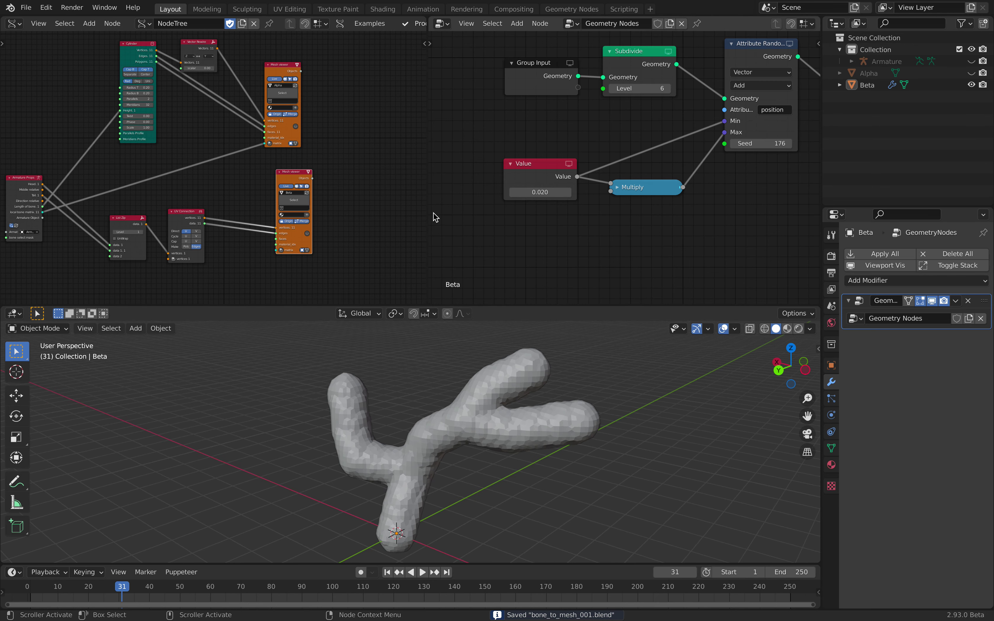
drag(428, 209, 531, 208)
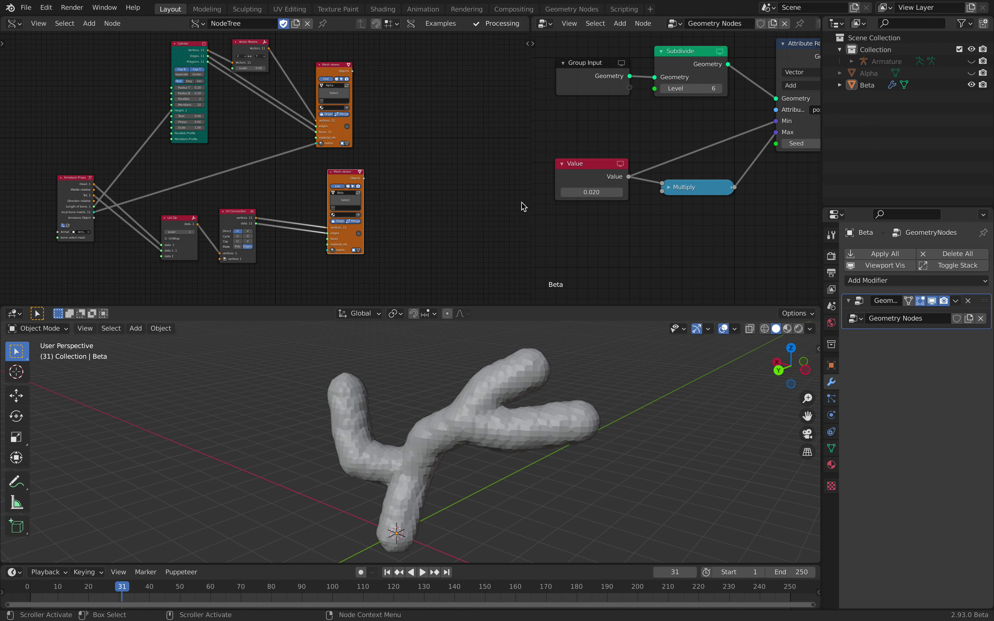
middle_drag(473, 209, 562, 189)
scroll(13, 164, up, 3)
Tidy the node chain feeding the Beta Mesh viewer, collapse its List Zip node, and save the file.
drag(481, 156, 406, 174)
middle_drag(368, 173, 345, 134)
scroll(345, 134, up, 4)
drag(247, 181, 187, 206)
click(198, 156)
drag(317, 160, 278, 174)
click(401, 108)
middle_drag(401, 108, 377, 129)
scroll(289, 143, down, 1)
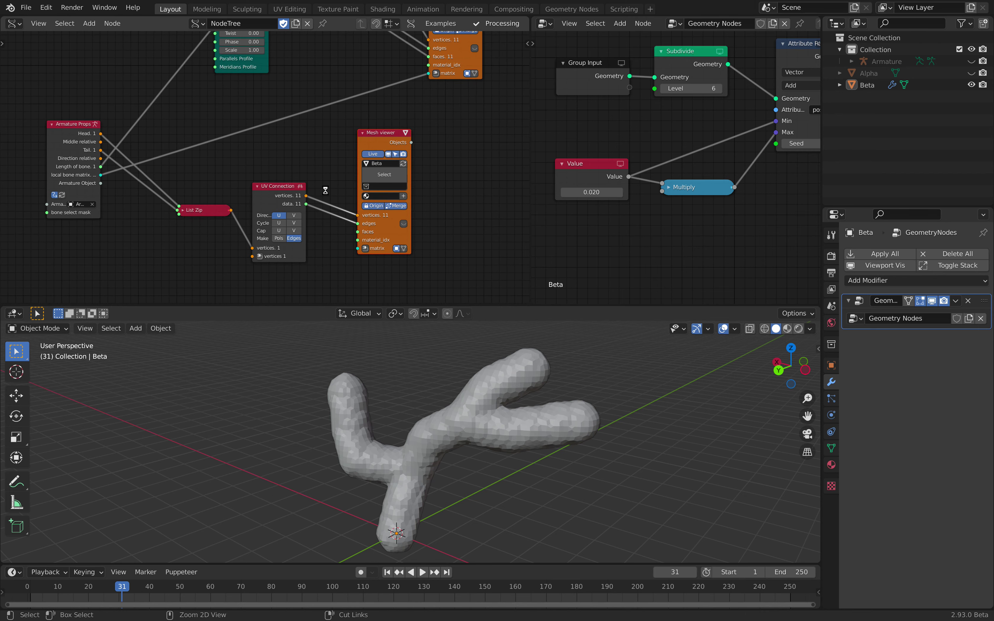
key(ctrl+s)
Fine-tune the Value node that drives the random offset range, and save the file.
middle_drag(513, 441, 480, 419)
middle_drag(782, 179, 690, 198)
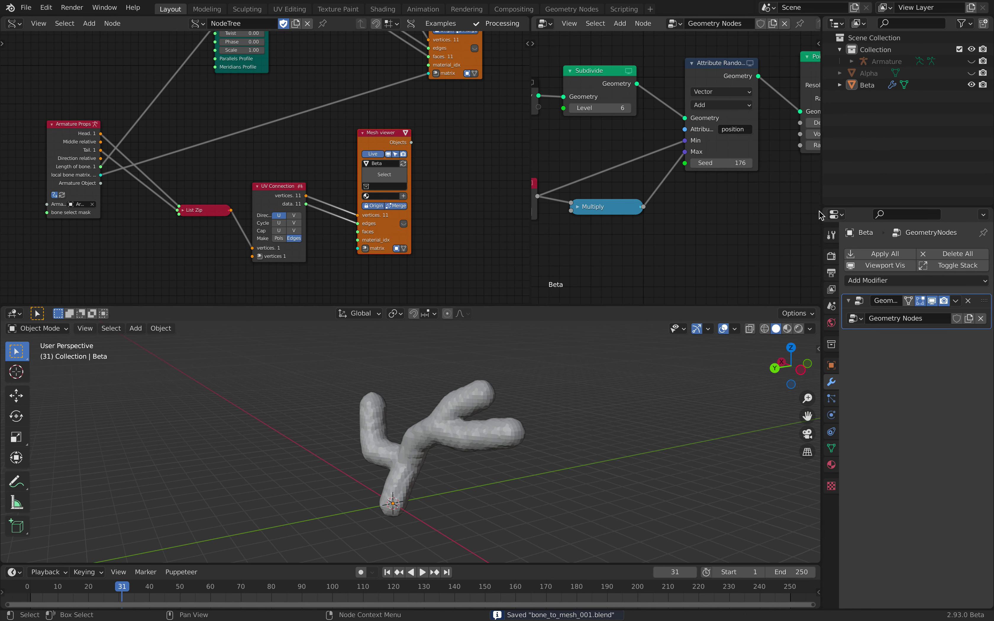
middle_drag(534, 220, 693, 202)
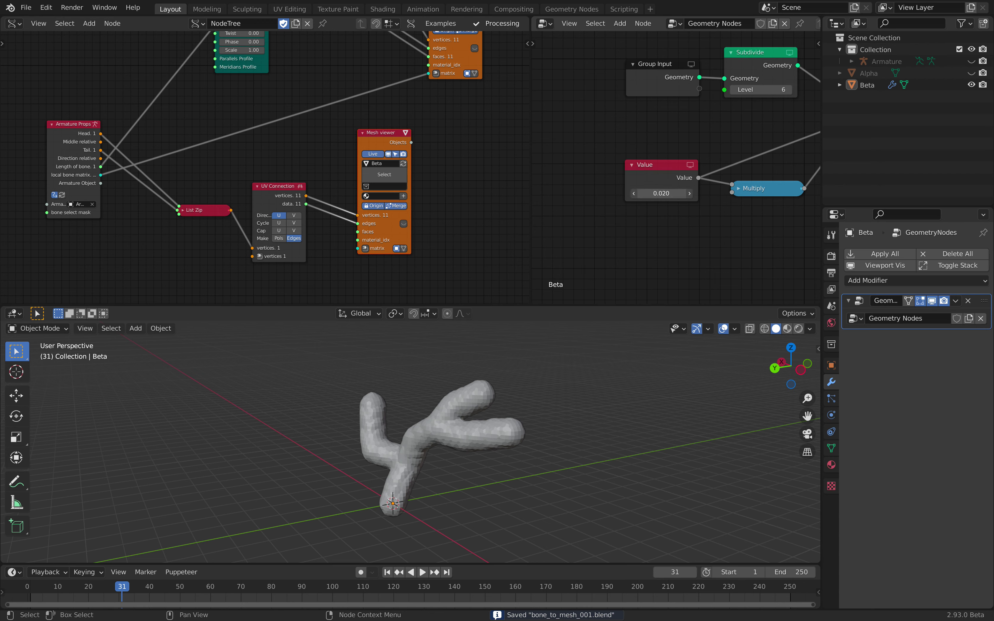
mouse_move(661, 193)
mouse_down()
mouse_move(633, 193)
mouse_move(668, 193)
mouse_up()
key(ctrl+s)
Set Attribute Randomize's Seed to 188 and Points to Volume's Density to 0.340, and save the file.
middle_drag(713, 110, 507, 144)
mouse_move(682, 181)
shift+mouse_down()
mouse_move(657, 180)
mouse_move(674, 181)
shift+mouse_up()
middle_drag(693, 178, 601, 181)
mouse_move(701, 144)
mouse_down()
mouse_move(663, 145)
mouse_move(694, 146)
mouse_up()
middle_drag(551, 428, 801, 382)
click(787, 371)
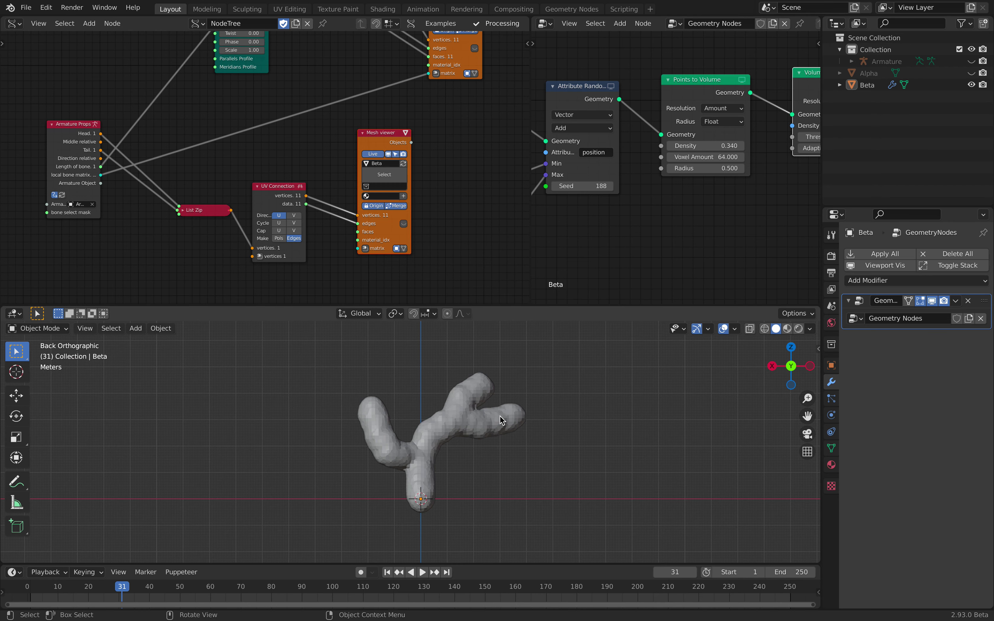
key(ctrl+s)
Unhide the Armature and Alpha objects and select the Armature.
click(972, 61)
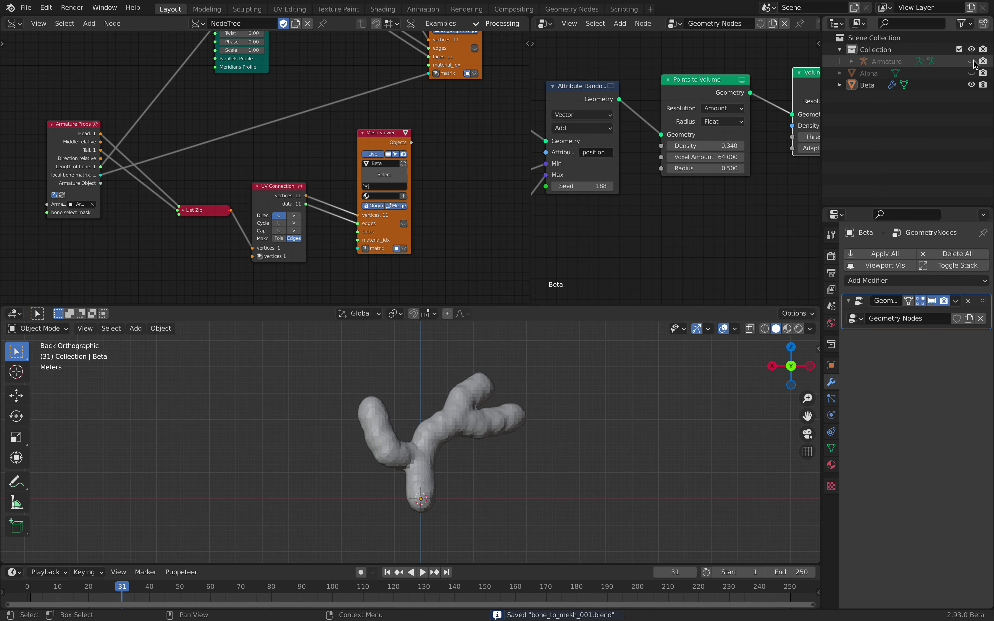
click(886, 61)
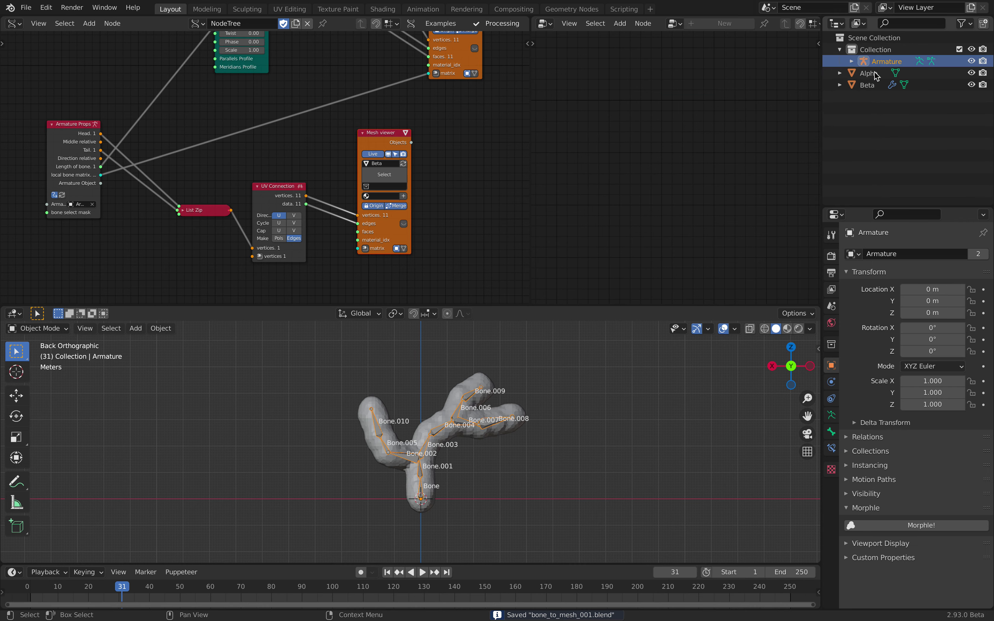
scroll(521, 405, up, 2)
click(494, 376)
click(498, 379)
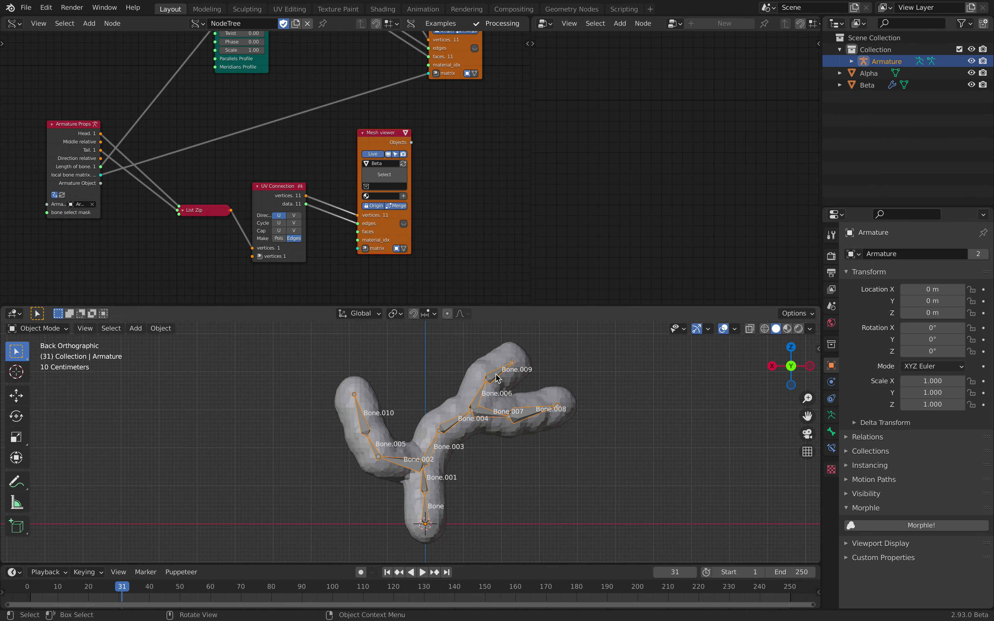
Enter Edit Mode on the Armature and move the tip of Bone.009 up and outward.
key(Tab)
click(512, 364)
shift+middle_drag(520, 406, 474, 444)
key(g)
click(504, 405)
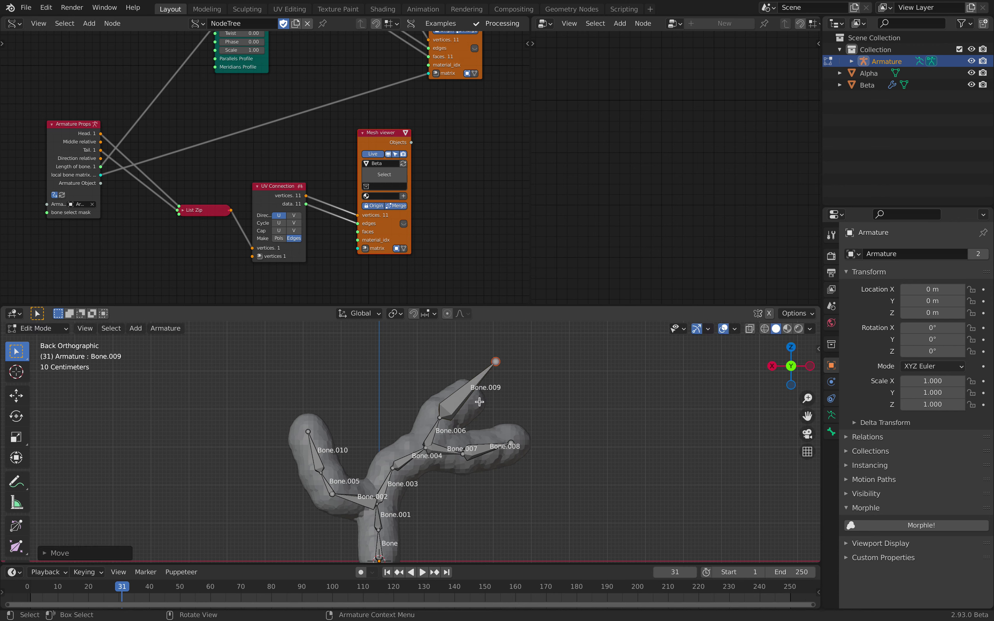
Move the joint between Bone.006 and Bone.009 up and outward, and shift the joint at the base of Bone.006.
click(442, 420)
key(g)
click(466, 393)
click(430, 442)
key(g)
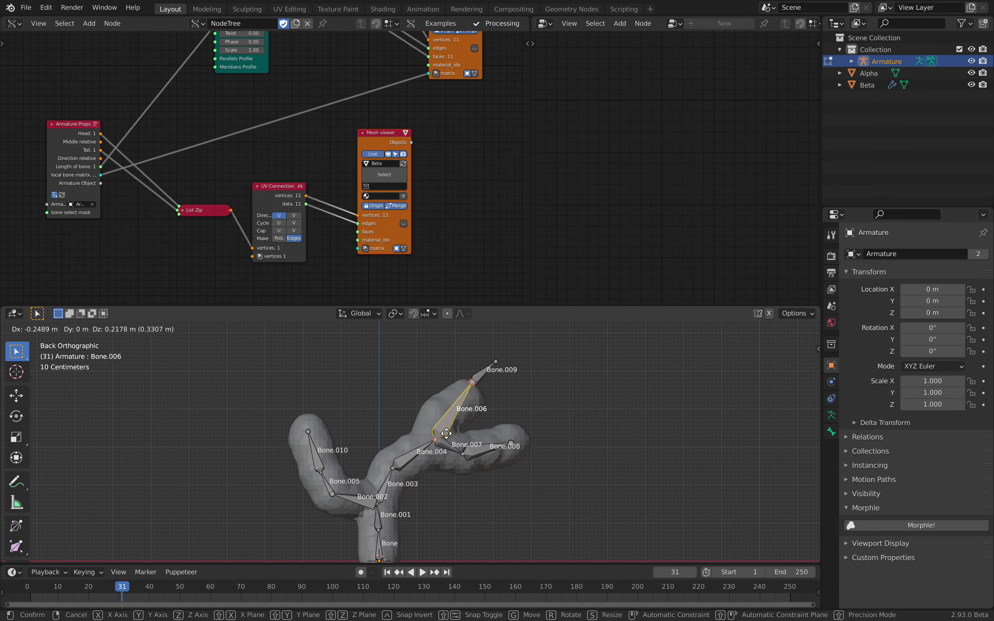
click(445, 432)
Pull the tip of Bone.008 outward, and move Bone.008 with its joint to Bone.007 outward and slightly down.
click(510, 446)
key(g)
click(555, 455)
click(464, 455)
key(g)
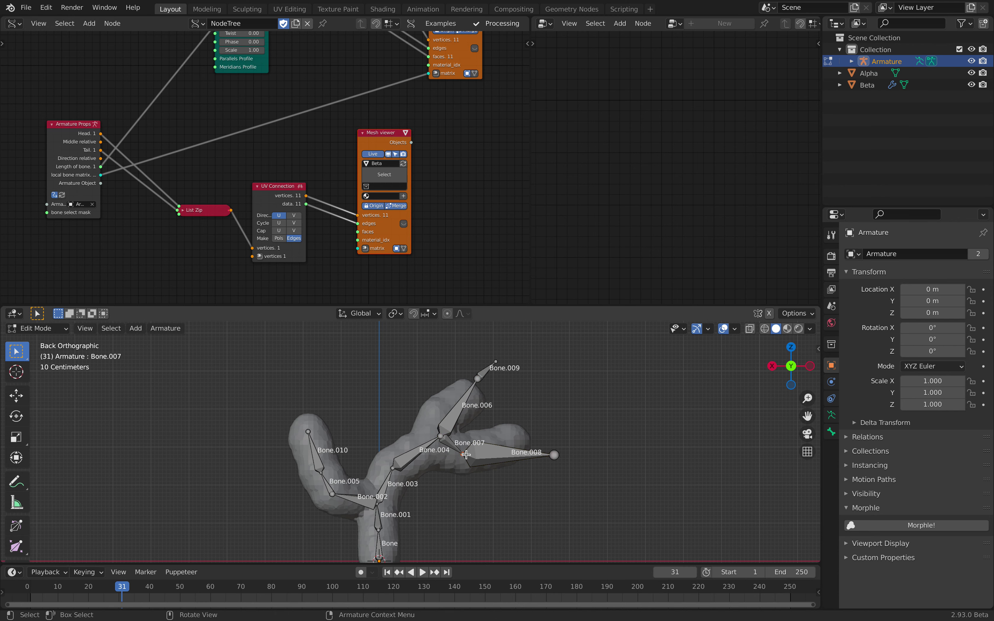
click(489, 465)
click(504, 464)
key(g)
click(519, 469)
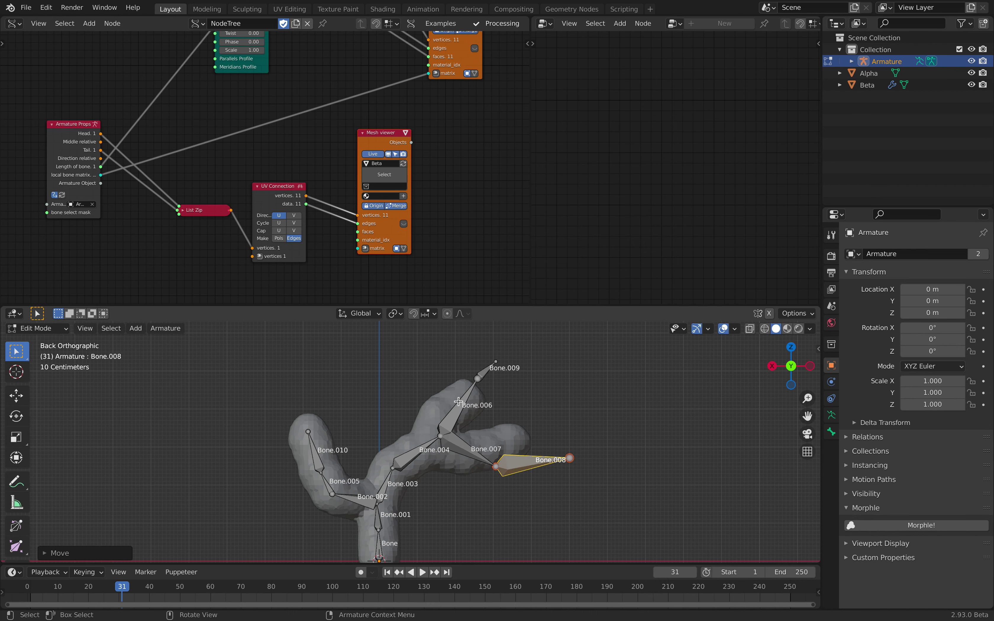
Reposition Bone.006 and Bone.009, moving the tip of Bone.009 outward and adjusting the joint between them.
click(460, 402)
key(g)
click(478, 375)
click(491, 372)
key(g)
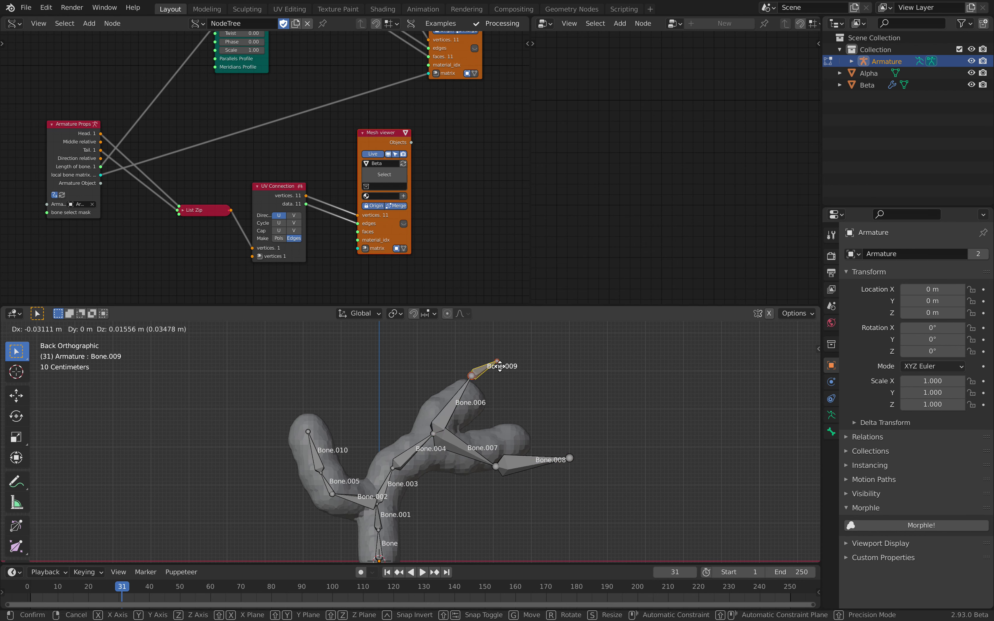
click(498, 368)
key(g)
click(527, 368)
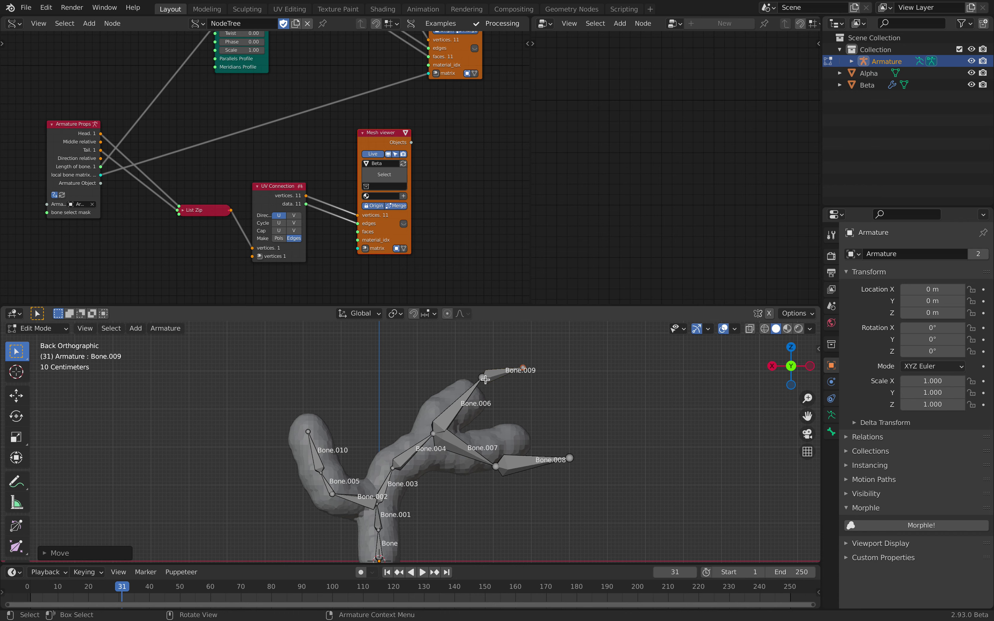
click(482, 378)
key(g)
click(493, 404)
Reposition the upper branch joints from a perspective angle, shifting the joint at the end of Bone.004 in depth and down.
middle_drag(493, 404, 424, 431)
key(g)
click(477, 411)
key(g)
click(410, 441)
click(472, 458)
key(g)
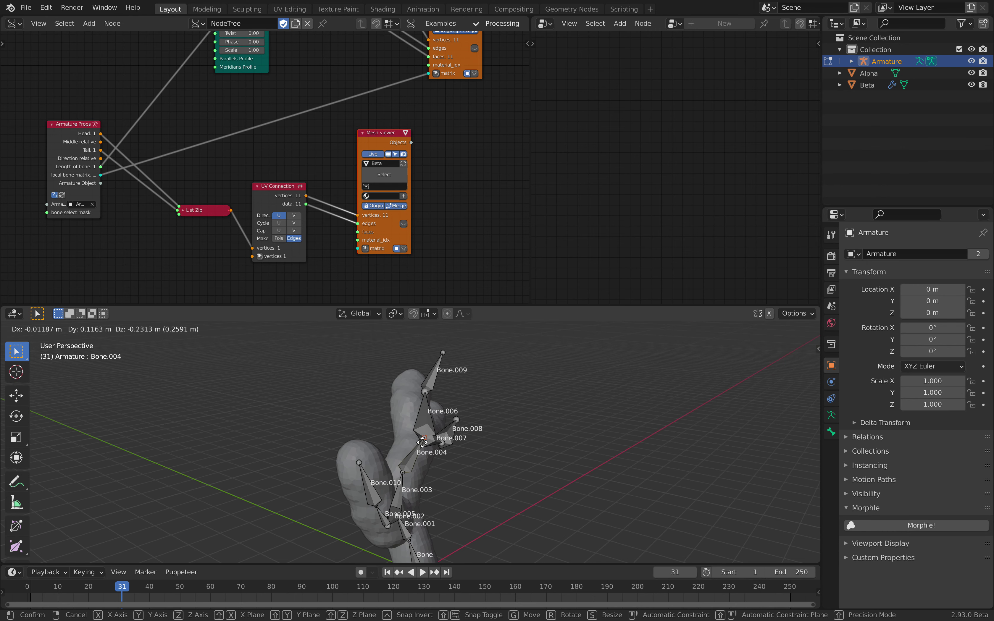
click(419, 440)
Lower the joint between Bone.007 and Bone.008, lower the tip of Bone.008, and shift the whole Bone.008.
middle_drag(439, 439, 452, 445)
click(477, 447)
key(g)
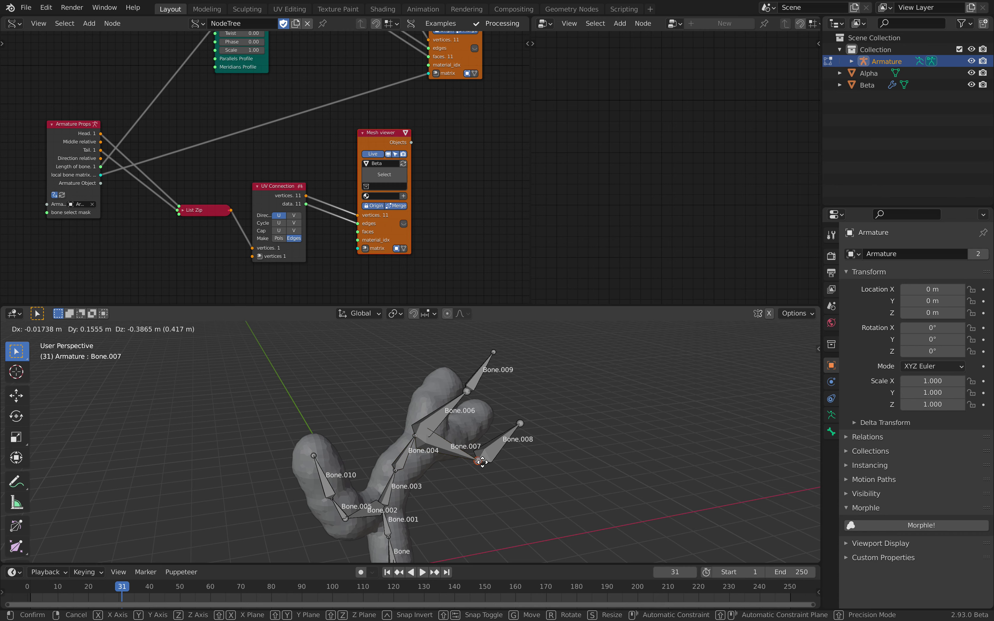
click(478, 462)
click(521, 423)
key(g)
click(496, 453)
click(496, 452)
key(g)
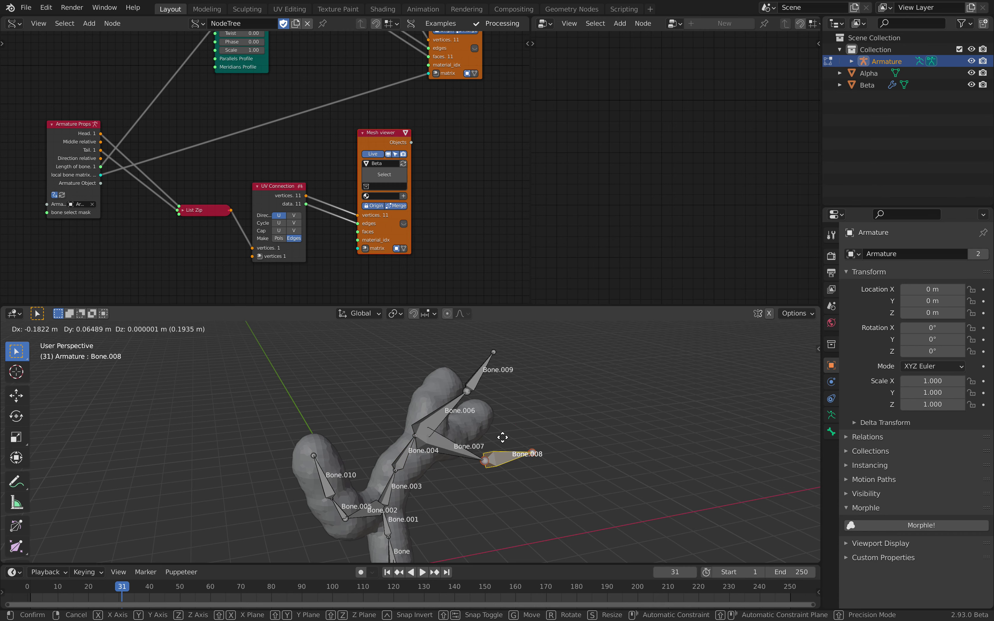
click(502, 449)
Play the timeline briefly, and switch the Armature back to Object Mode.
middle_drag(503, 416, 484, 413)
key(space)
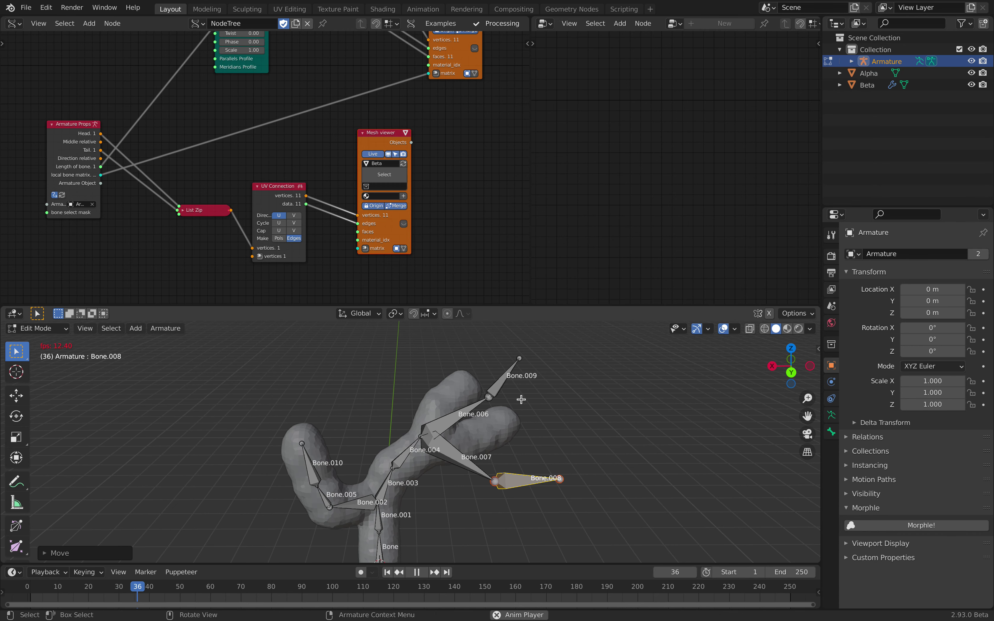
key(space)
middle_drag(423, 401, 382, 409)
click(48, 331)
click(48, 342)
click(408, 378)
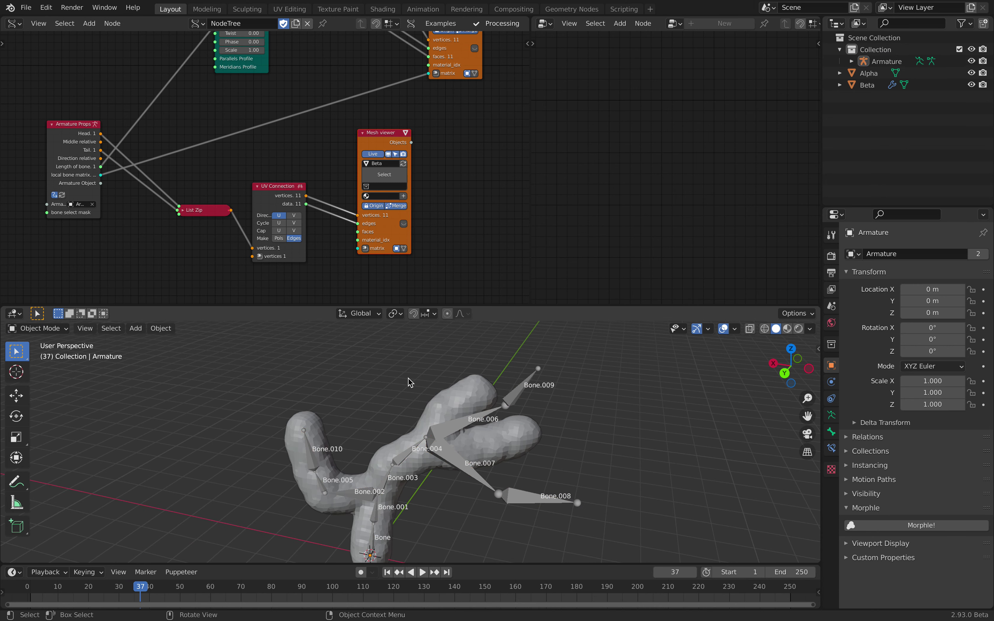
Play the timeline for a few frames to refresh the generated meshes in Object Mode, and save the file.
key(space)
key(space)
middle_drag(440, 420, 465, 401)
key(ctrl+s)
Switch to the back orthographic view and select the Armature among the overlapping objects.
click(454, 416)
scroll(477, 372, down, 1)
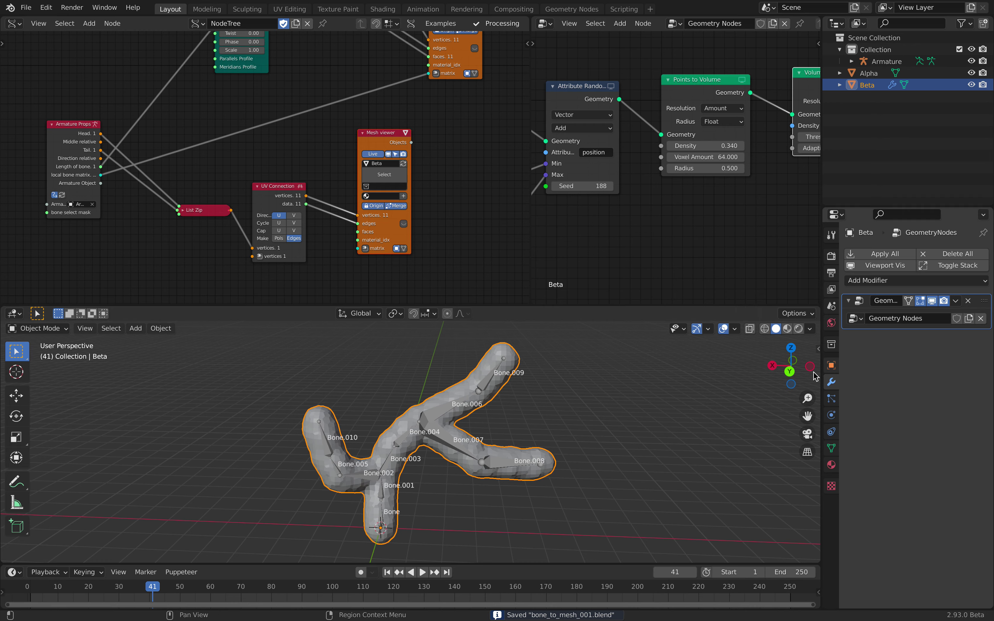
click(789, 371)
click(481, 437)
click(468, 408)
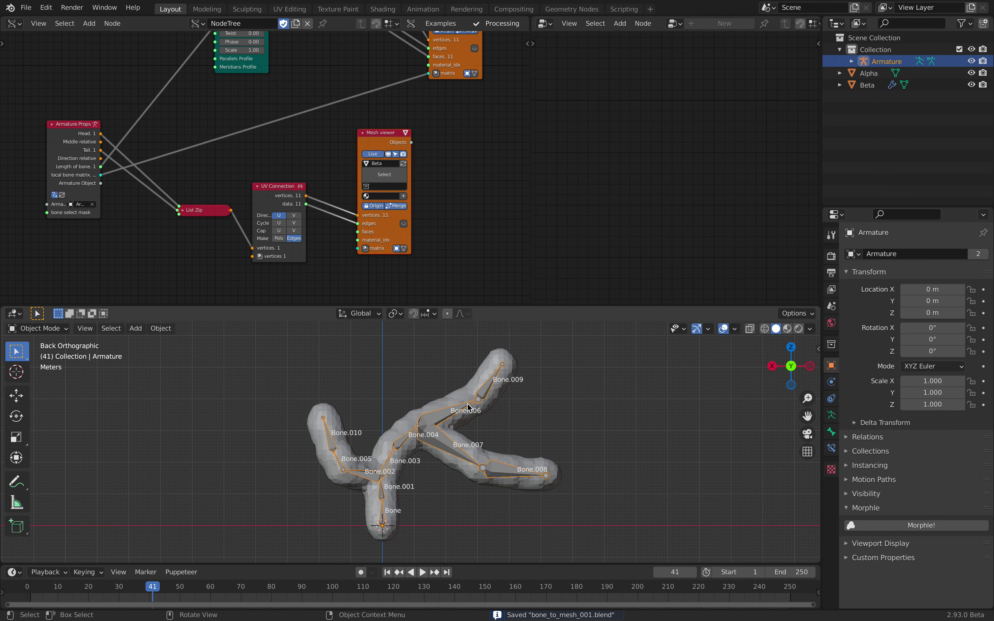
click(468, 407)
click(460, 417)
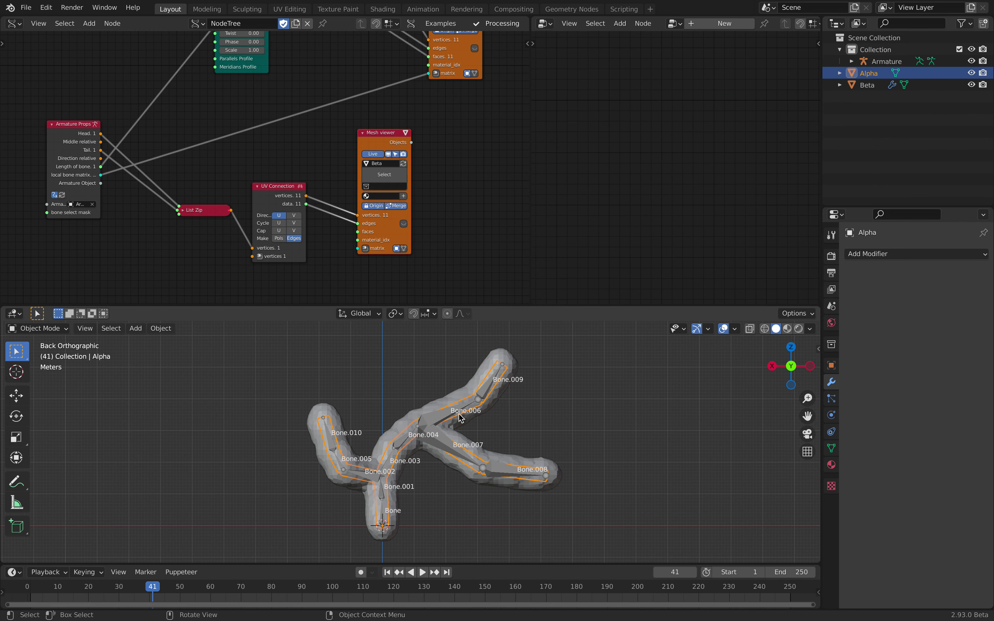
click(496, 388)
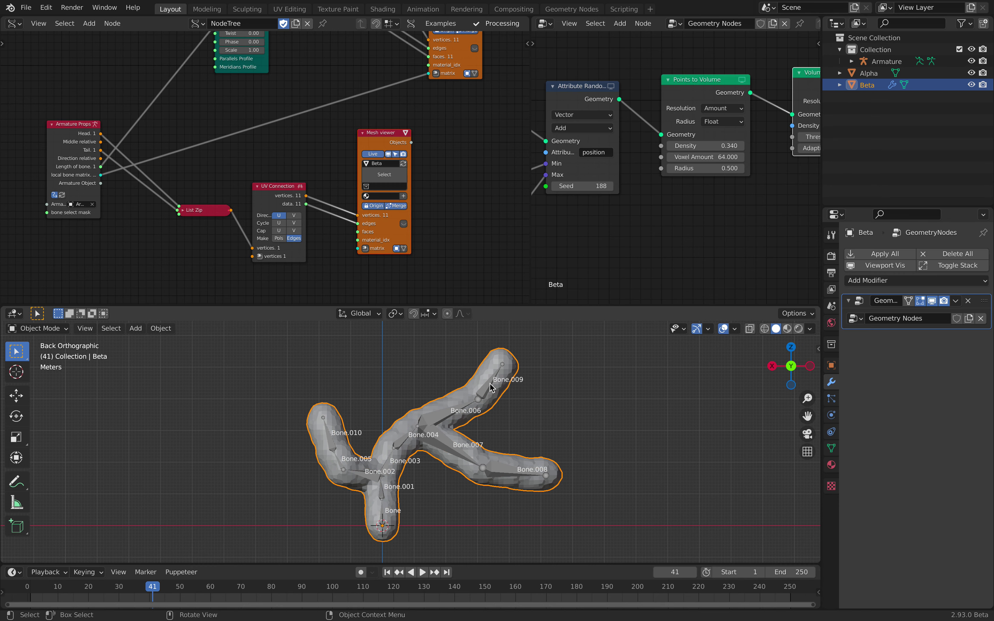
click(488, 397)
click(455, 409)
click(466, 394)
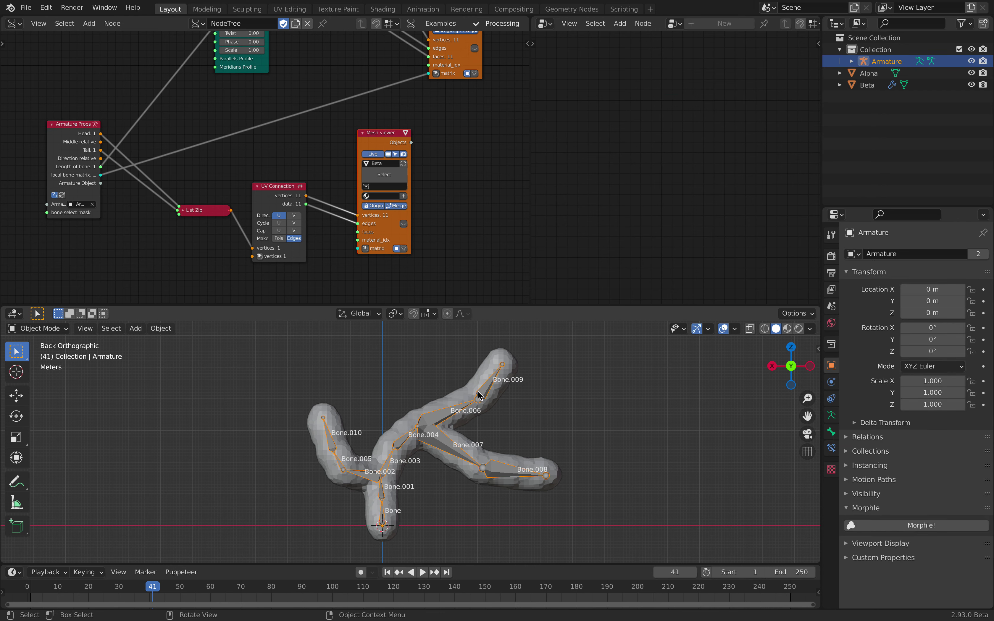
Enter Pose Mode on the Armature, rotate Bone.006 to a steeper upward angle, and rotate Bone.009 outward.
click(47, 332)
click(31, 366)
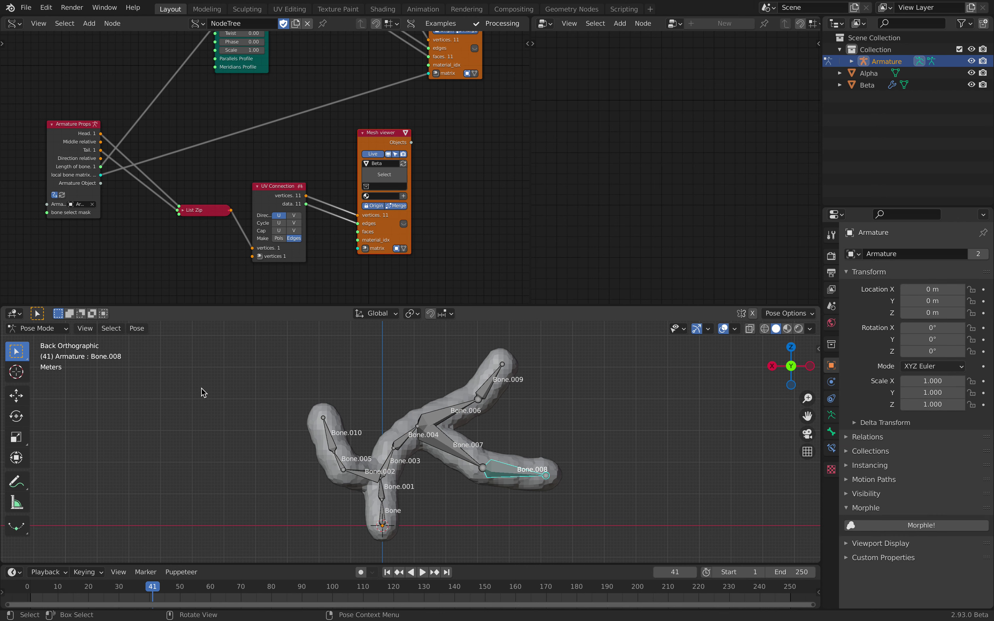
click(443, 423)
key(r)
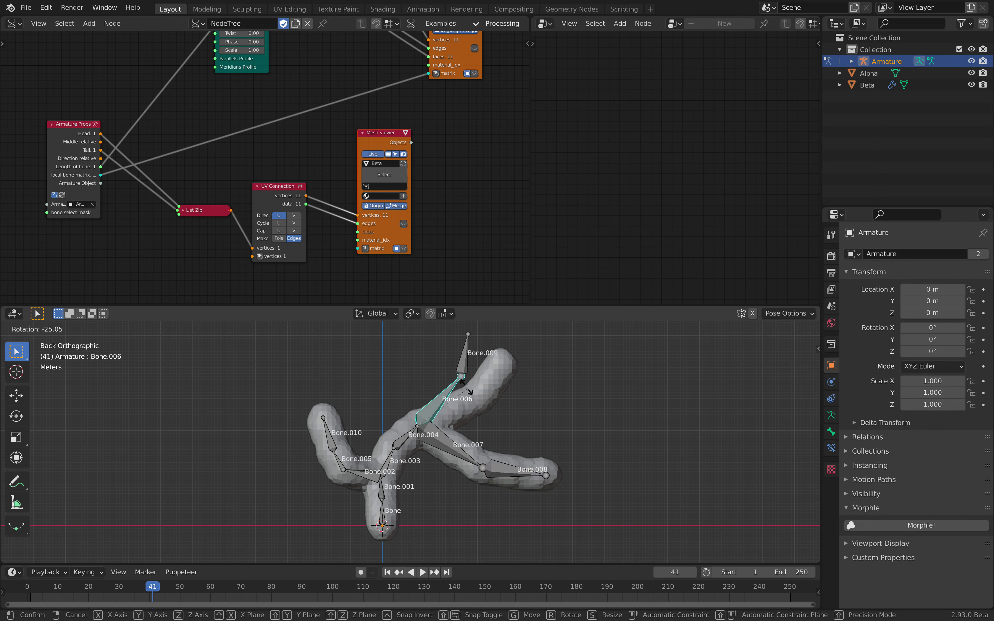
click(445, 370)
click(436, 349)
key(r)
click(483, 403)
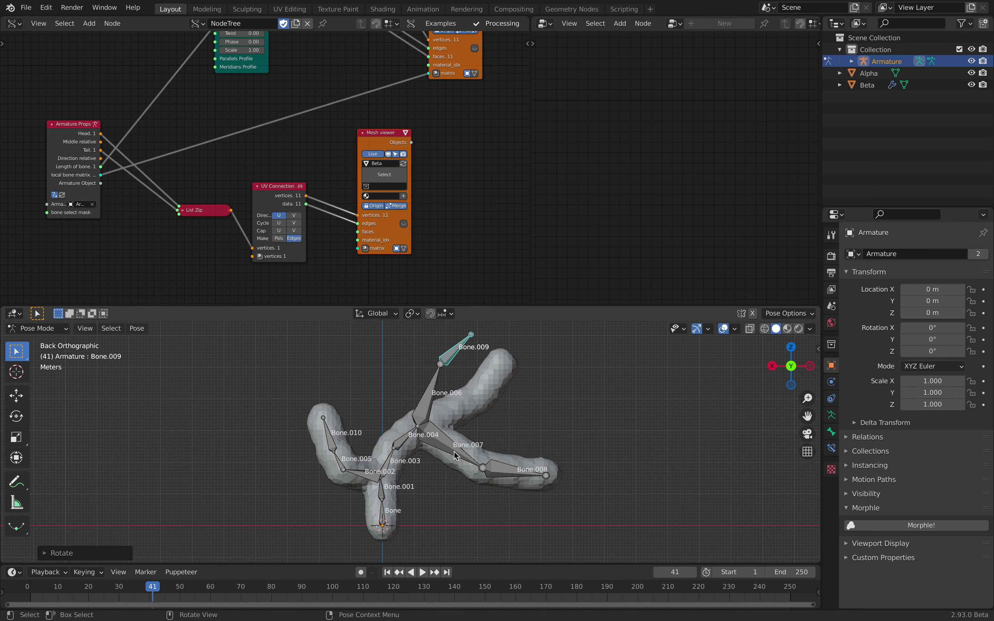
Rotate Bone.007 to a steeper downward angle and rotate Bone.008 outward from it in Pose Mode.
click(454, 451)
key(r)
click(445, 464)
click(485, 503)
key(r)
click(529, 451)
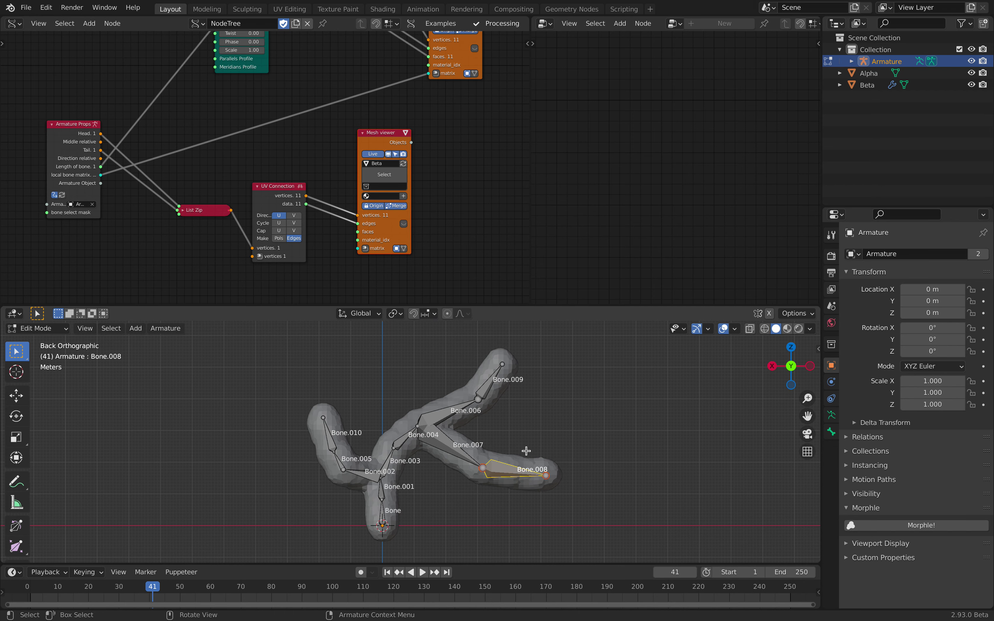
Return the Armature to Object Mode, and play the timeline briefly from an earlier frame before selecting the Beta mesh.
click(60, 328)
click(37, 341)
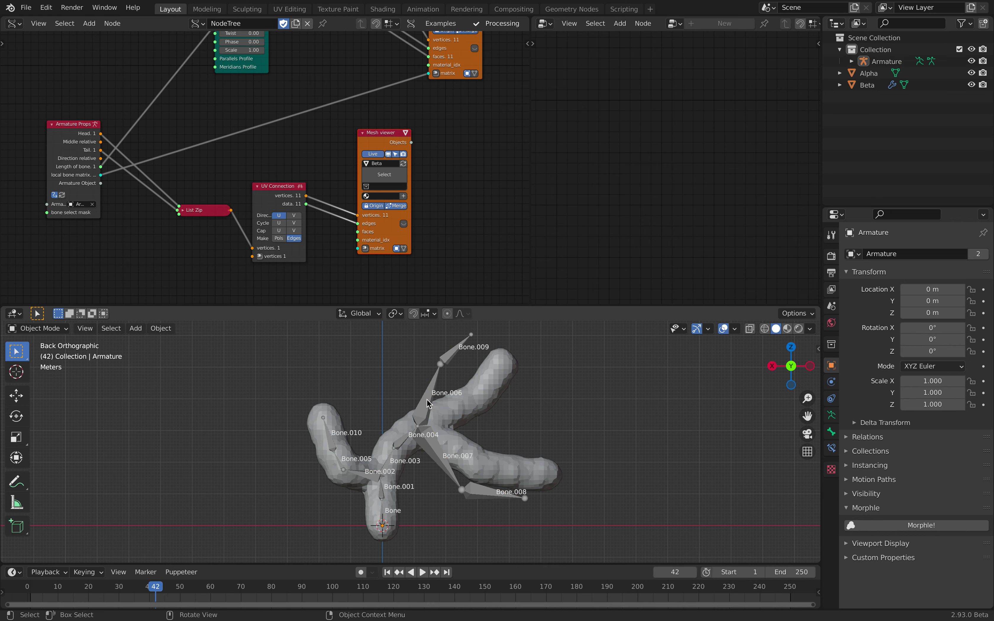
click(113, 589)
key(space)
click(485, 390)
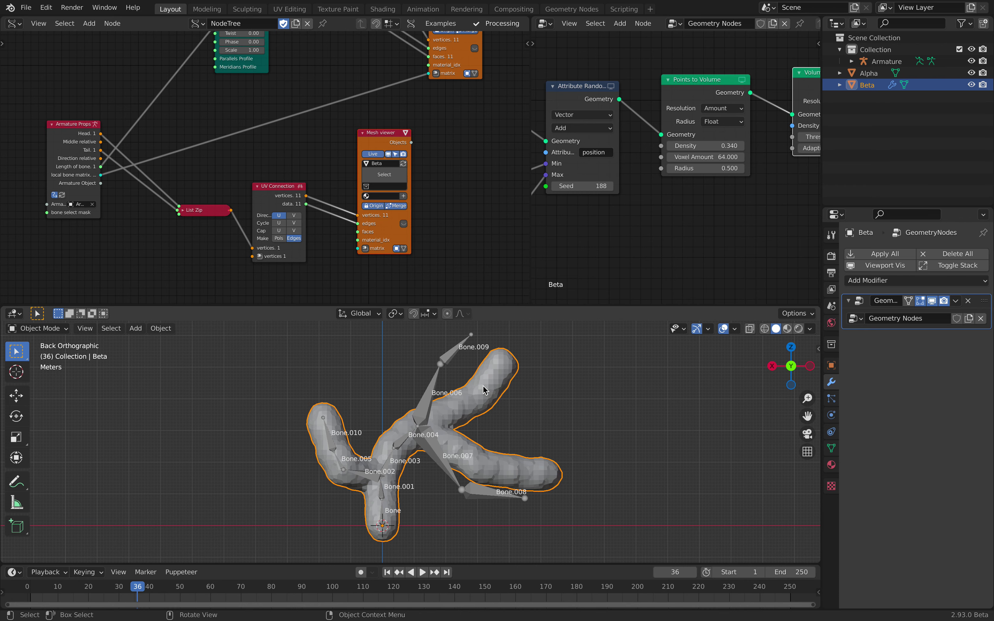
Enlarge the 3D viewport upward and save the file.
drag(507, 307, 508, 231)
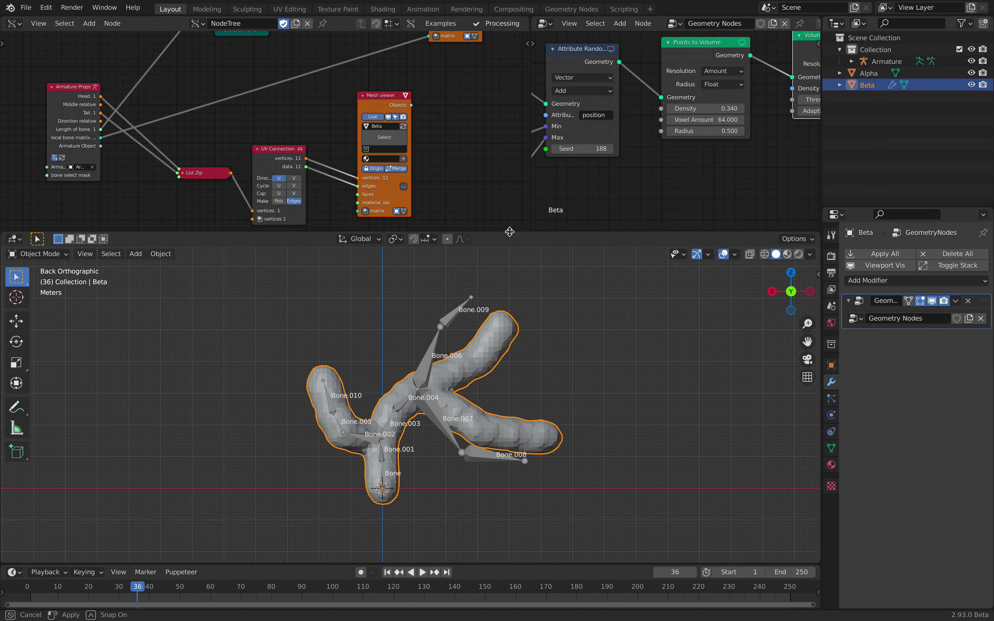
key(ctrl+s)
click(519, 355)
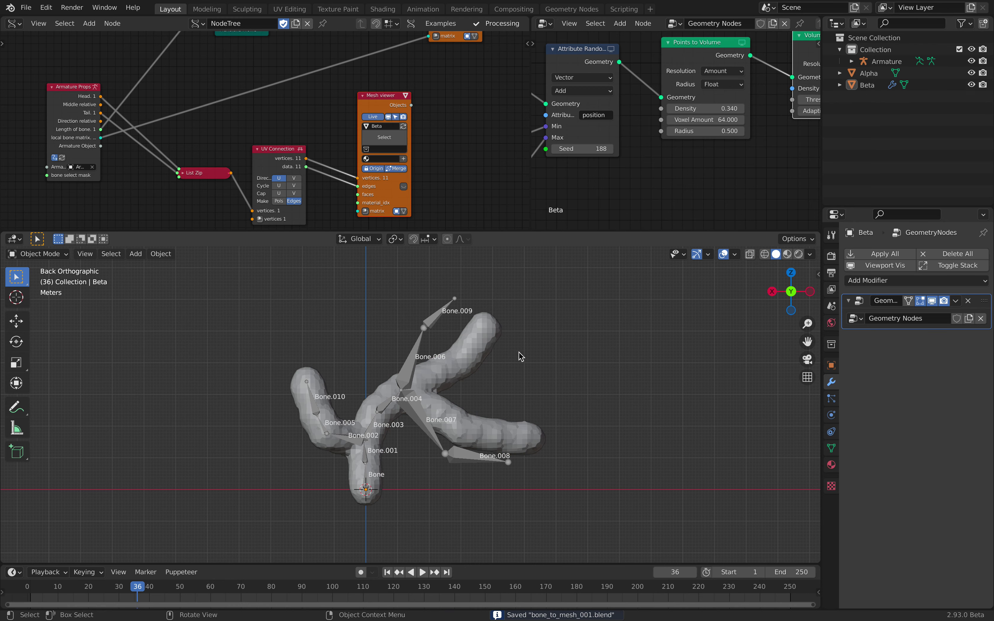
Duplicate the Beta mesh along the X axis beside the original, and remove the copy's Geometry Nodes modifier.
shift+middle_drag(519, 355, 496, 369)
click(924, 85)
scroll(421, 361, down, 1)
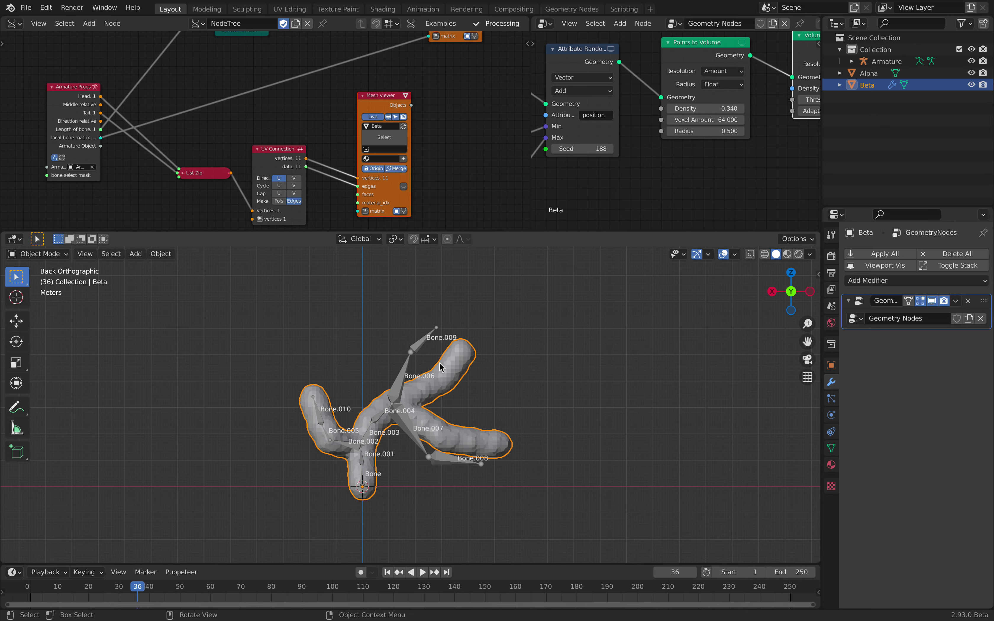
key(shift+d)
key(x)
click(608, 296)
key(Home)
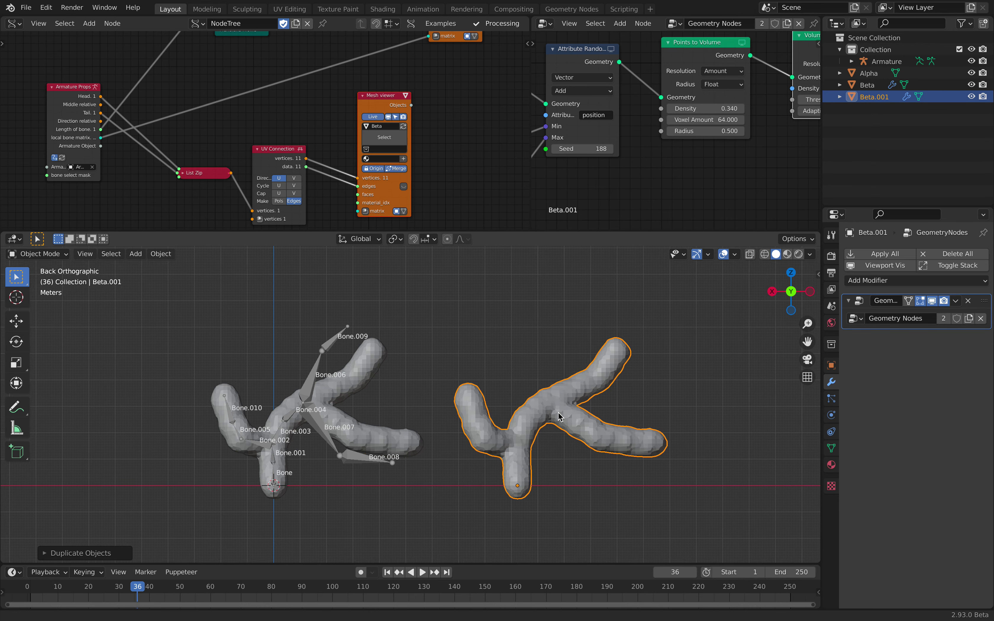
click(968, 301)
shift+middle_drag(536, 436, 524, 415)
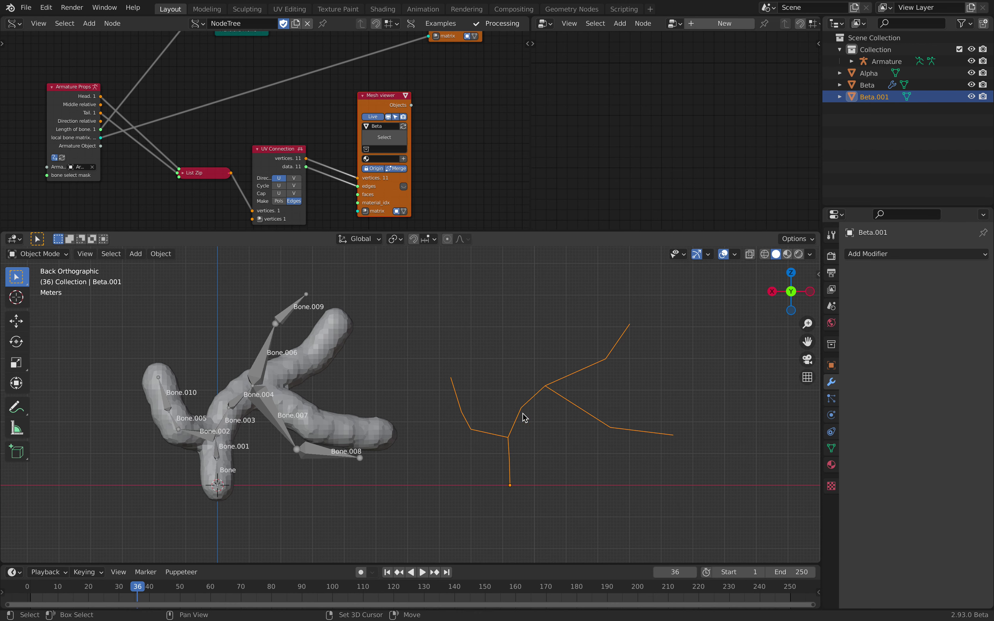
Add a Weld modifier with a 0.013 m distance and a Skin modifier to the Beta.001 edge skeleton.
key(alt+a)
click(560, 380)
click(865, 255)
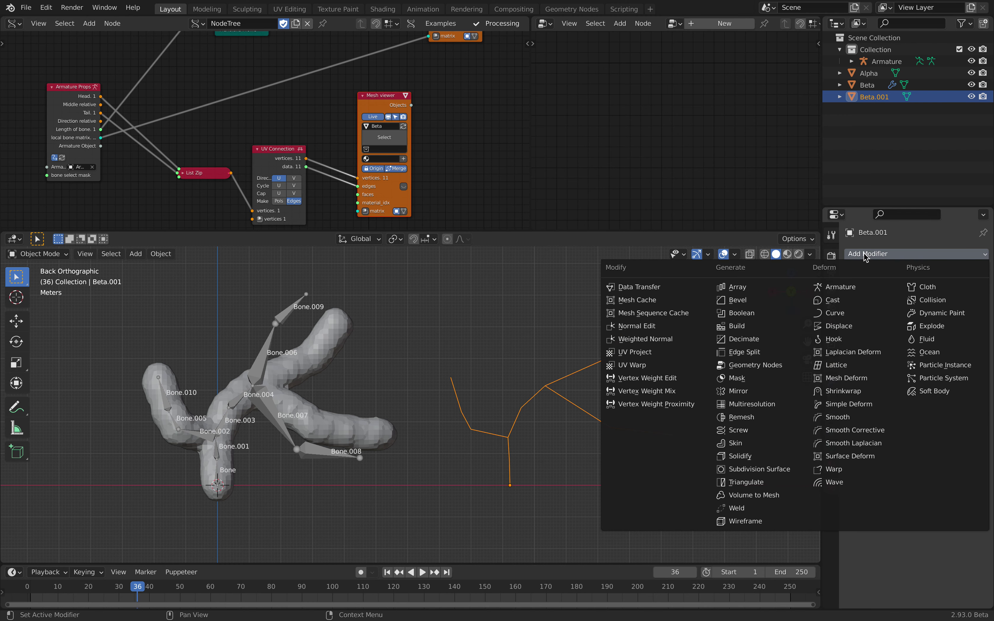
click(771, 510)
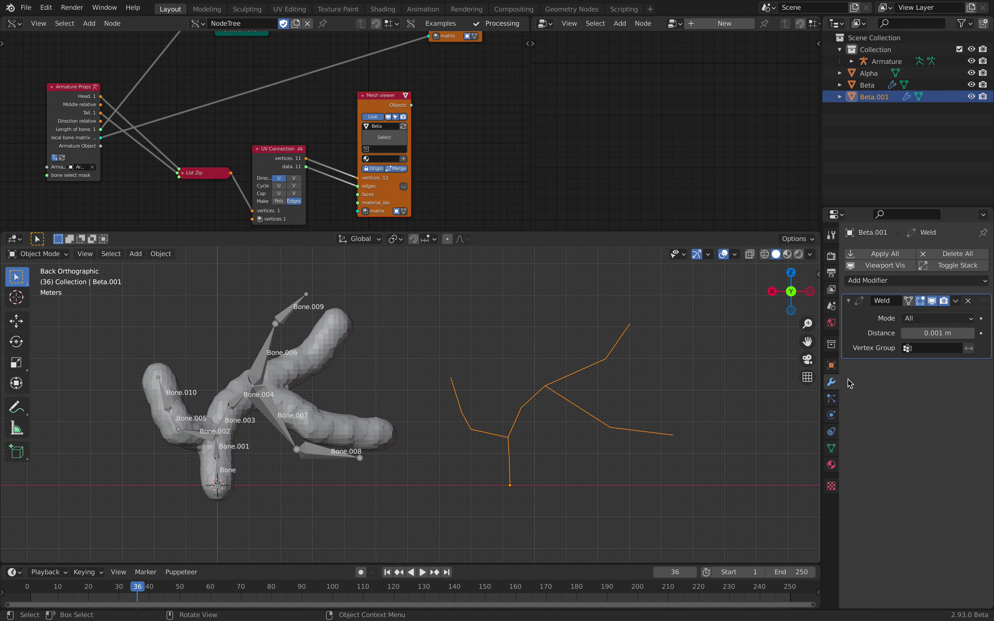
click(883, 282)
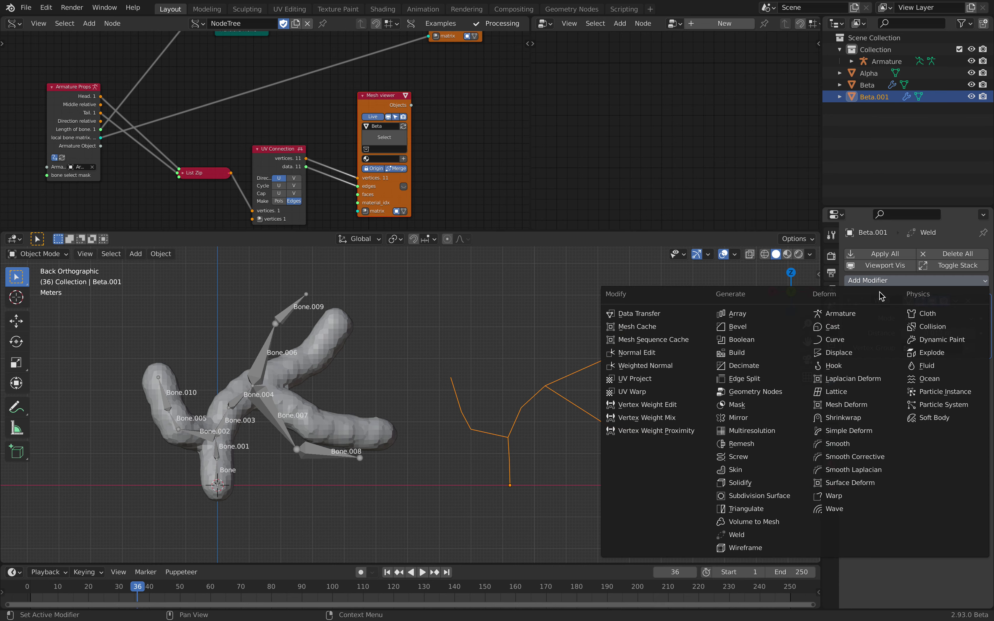
click(764, 473)
scroll(573, 416, up, 1)
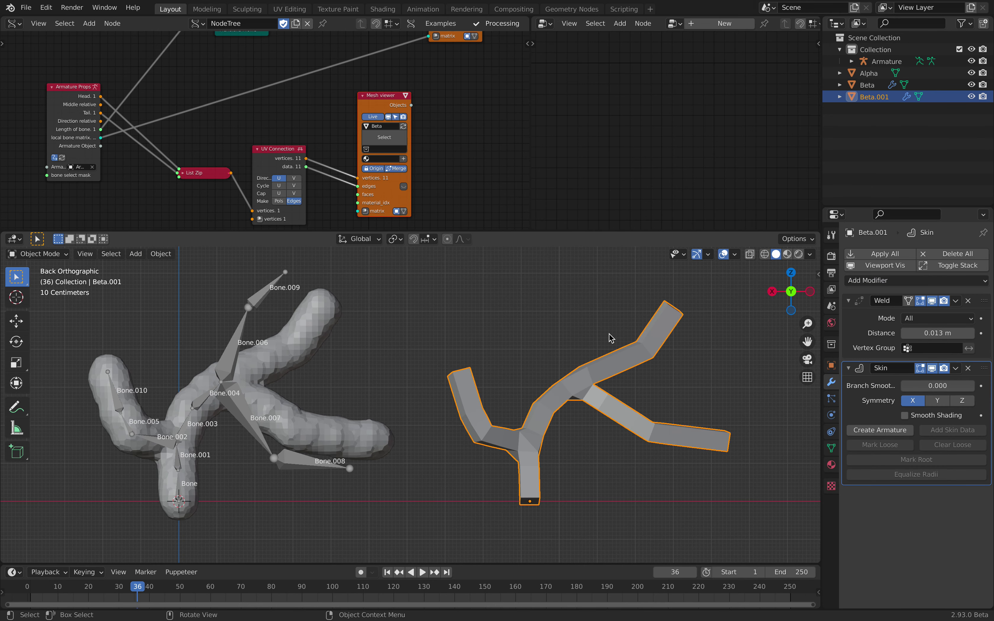
Create an armature from the Skin modifier on Beta.001, and check the new armature's bone, data and object properties.
middle_drag(604, 359, 502, 416)
middle_drag(249, 352, 269, 337)
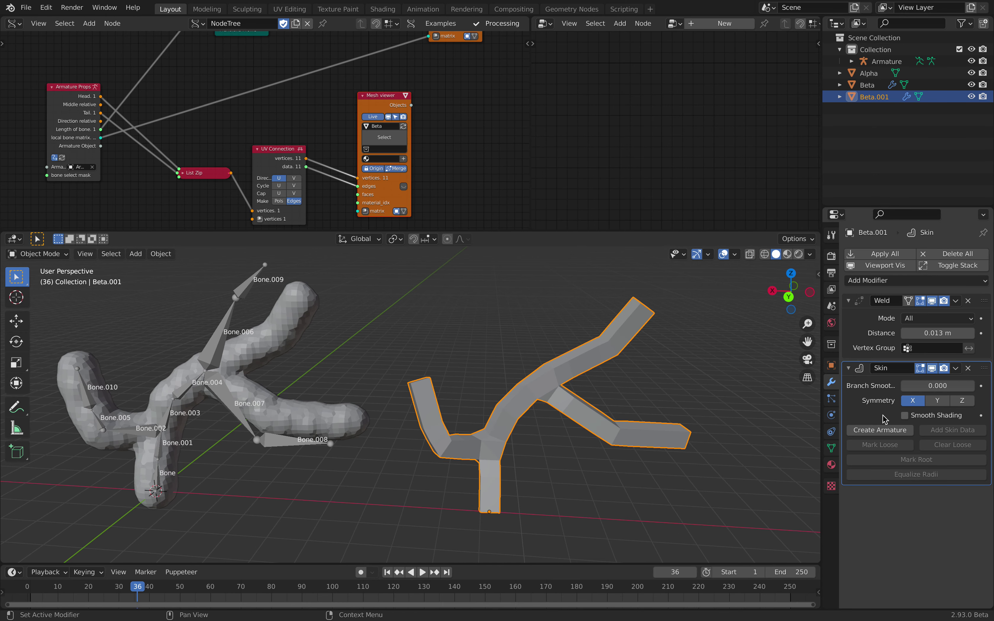
click(866, 431)
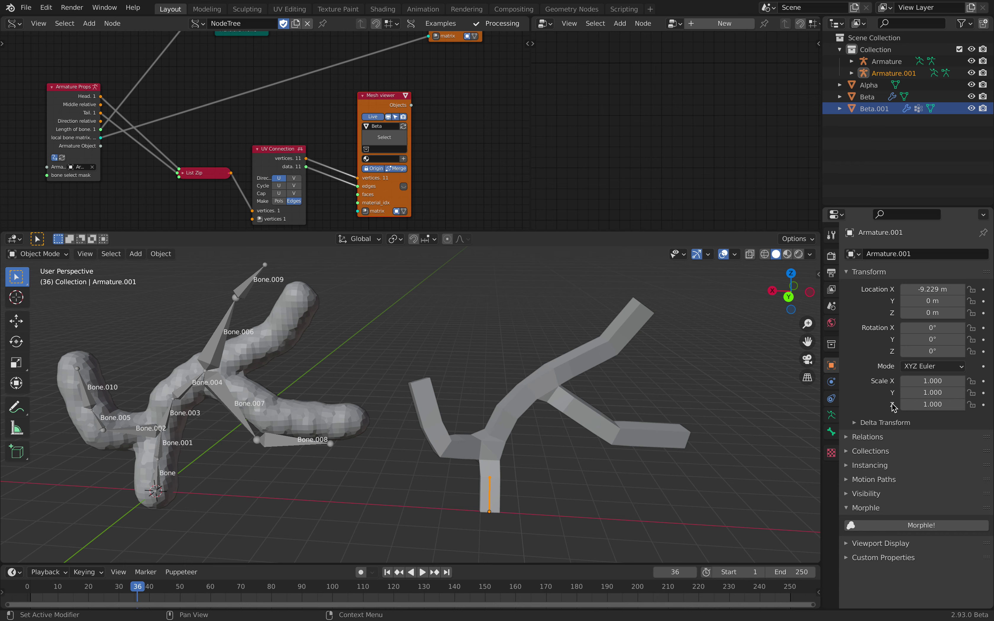
middle_drag(665, 407, 650, 413)
click(834, 431)
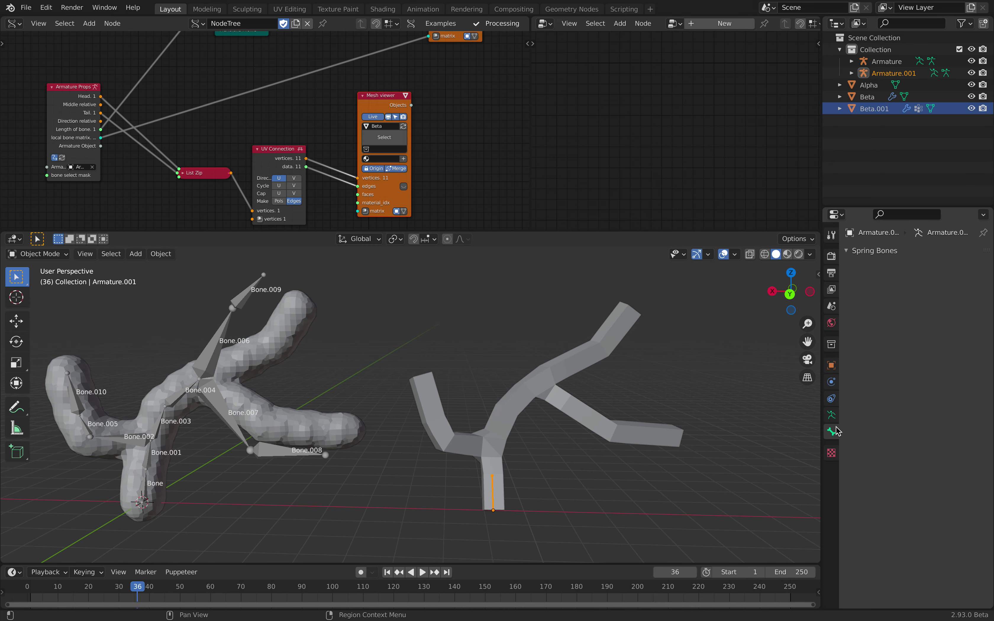
click(832, 419)
click(832, 366)
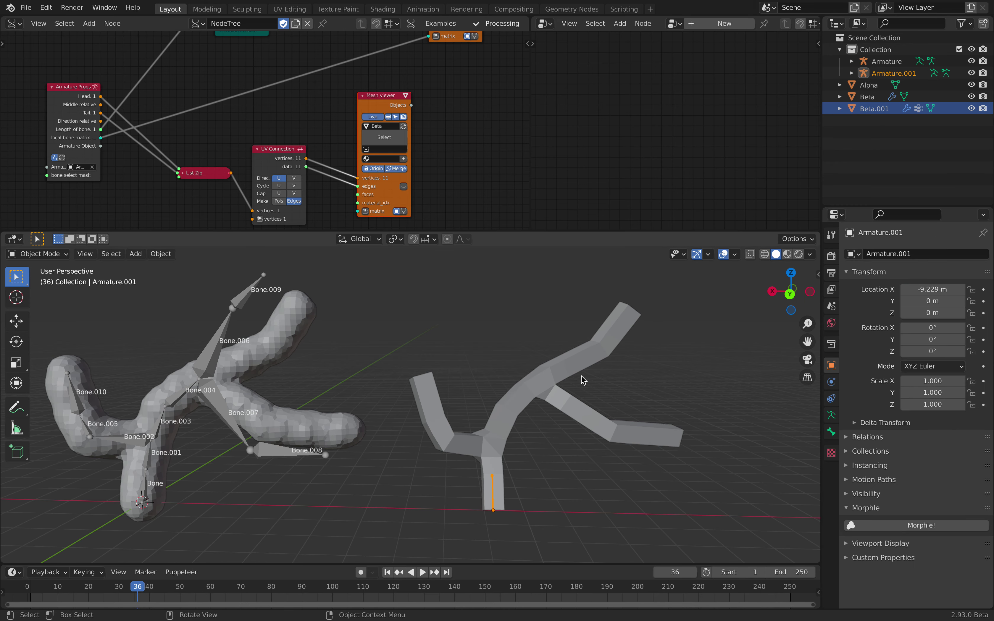
Enter Edit Mode on Beta.001, turn on X-ray, and select all vertices of its inner skeleton.
click(572, 370)
key(Tab)
middle_drag(599, 377, 603, 374)
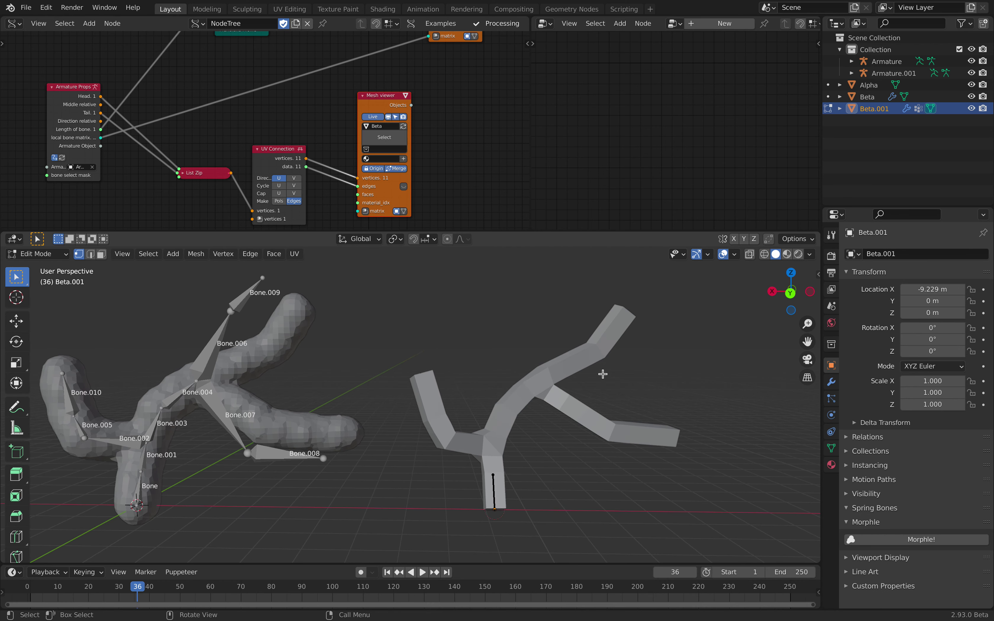
click(698, 254)
click(724, 254)
click(723, 254)
click(696, 255)
click(749, 254)
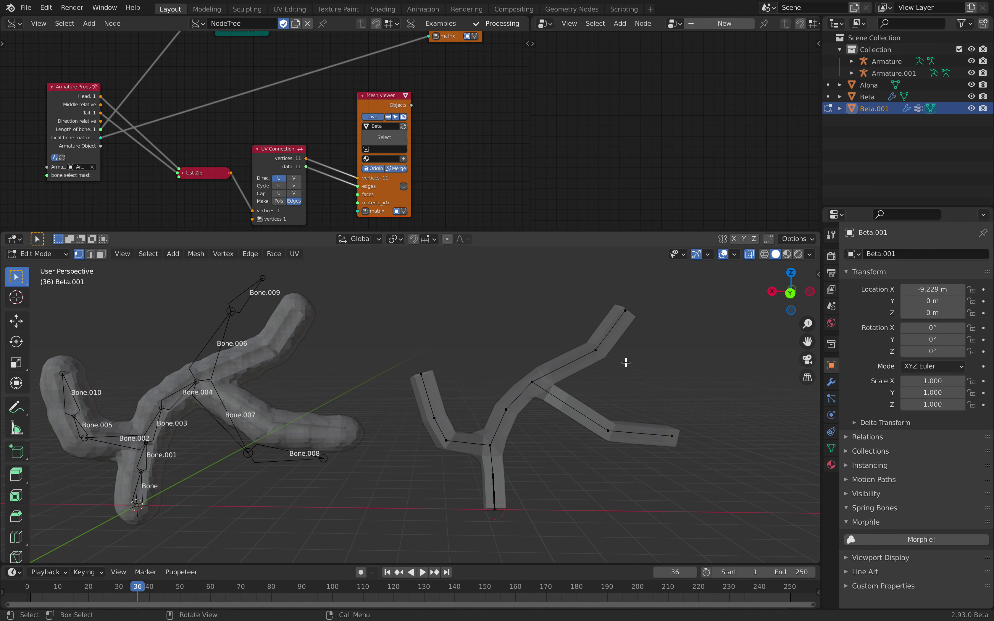
key(a)
scroll(608, 370, up, 2)
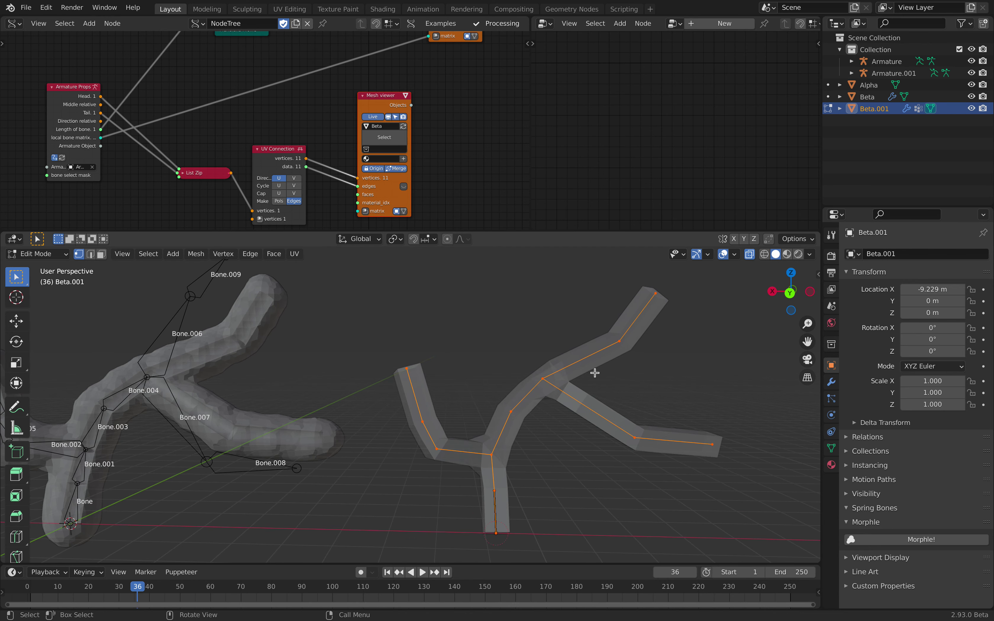
shift+middle_drag(604, 383, 572, 370)
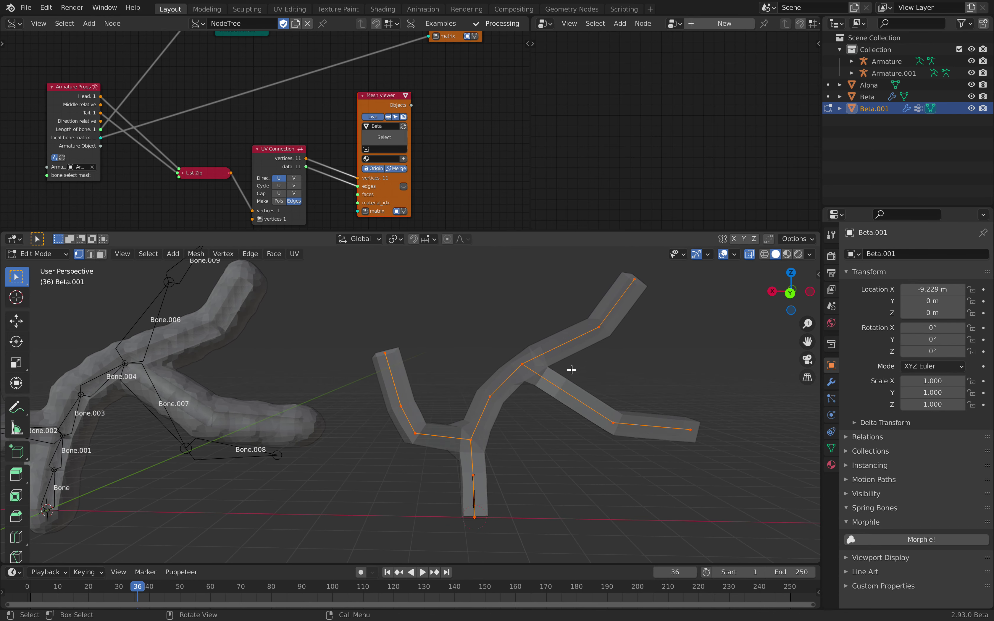
Try to run a skin root operator by searching for "skin root".
key(F3)
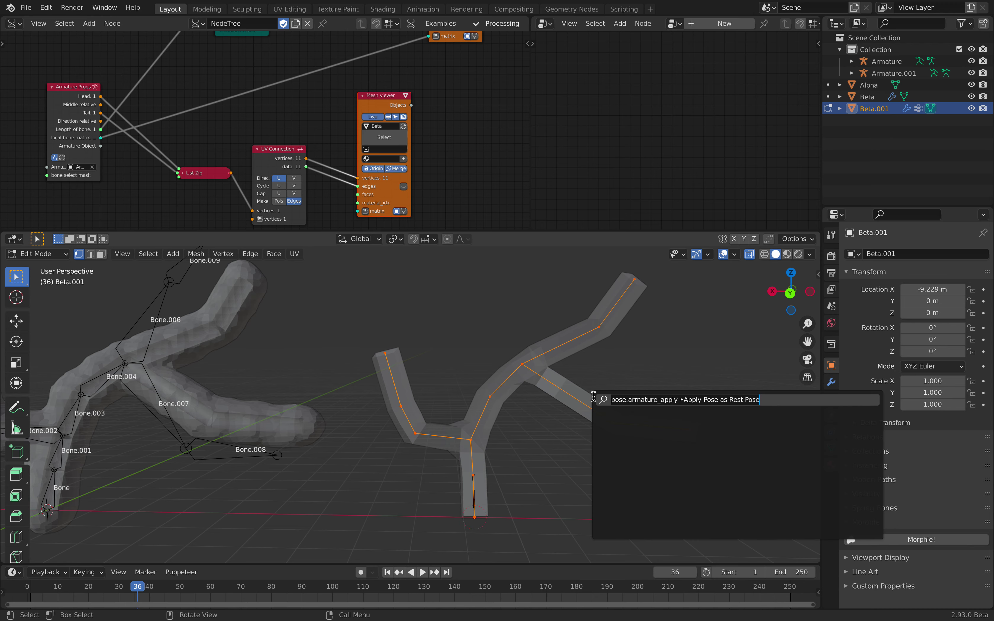
text(skin root)
key(Return)
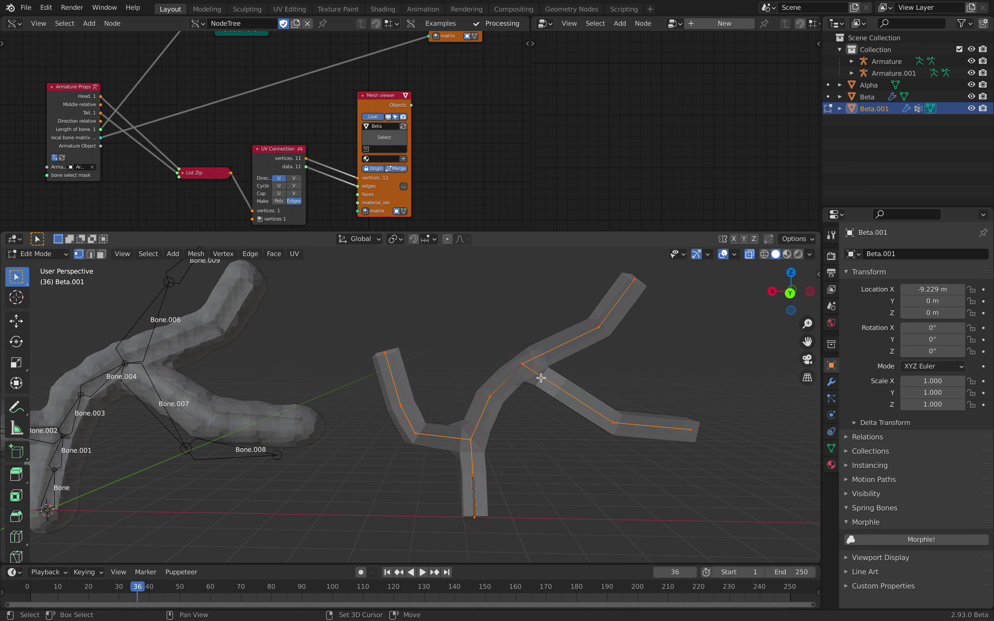
middle_drag(566, 368, 564, 369)
key(Tab)
key(Tab)
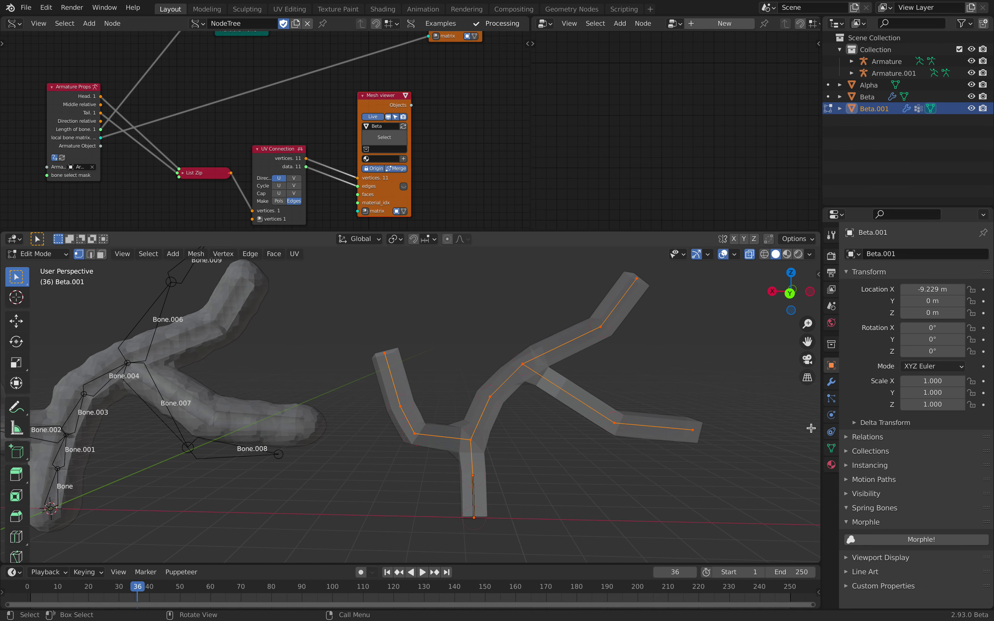
Mark all selected vertices of Beta.001 as roots in the Skin modifier, and return to Object Mode.
click(831, 382)
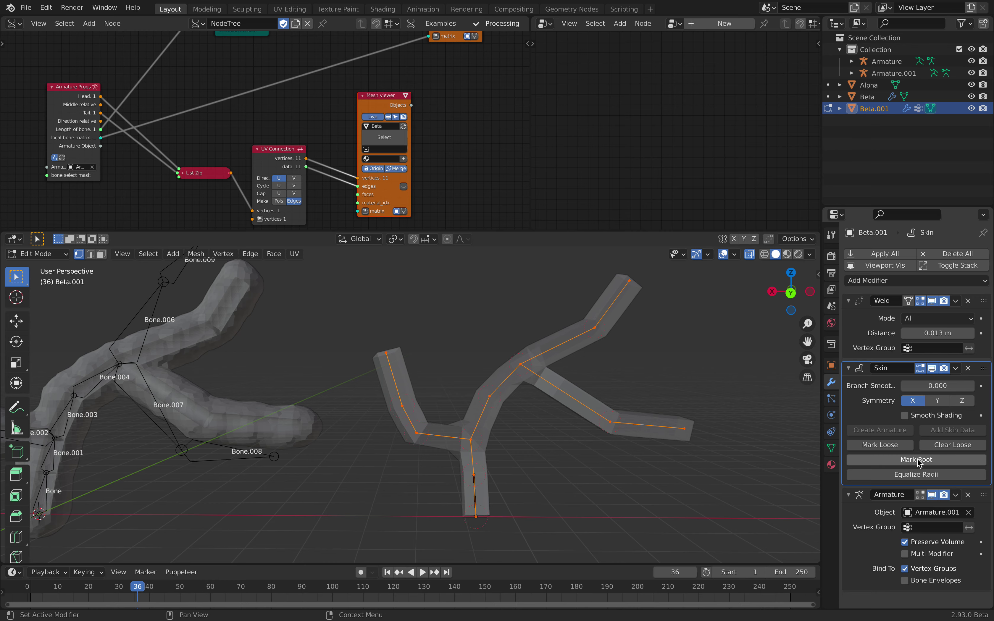
middle_drag(684, 422, 671, 418)
key(a)
key(a)
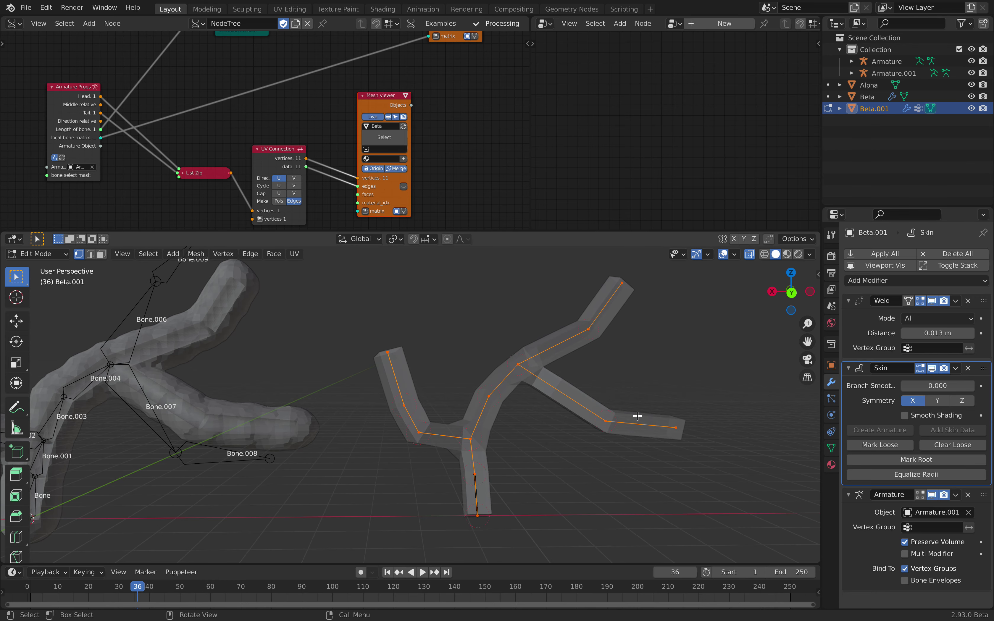
click(907, 461)
key(Tab)
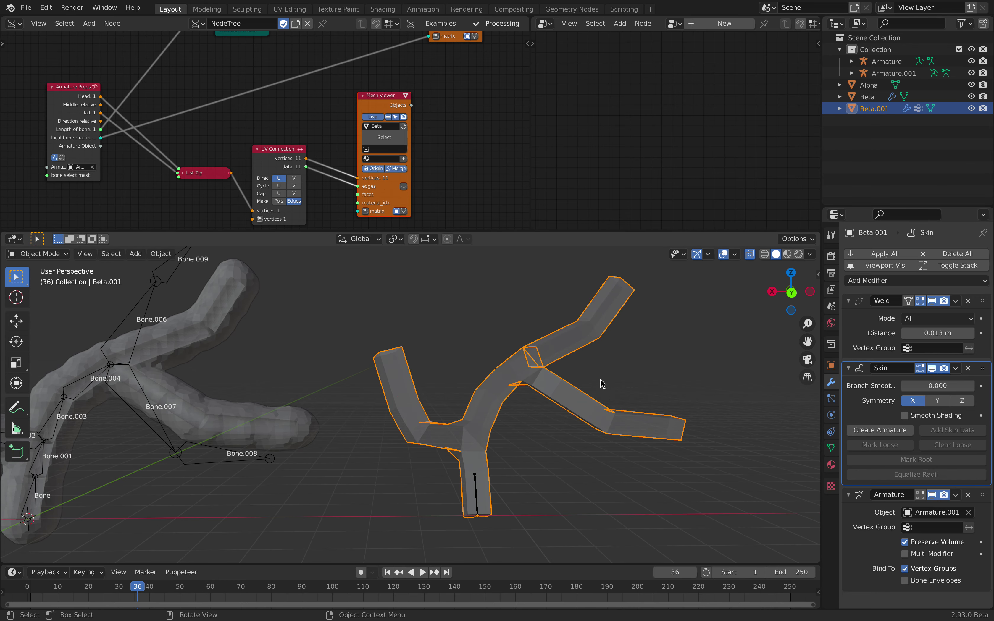
Remove the Armature modifier from Beta.001, and create a new armature from its Skin modifier.
key(space)
key(space)
click(968, 496)
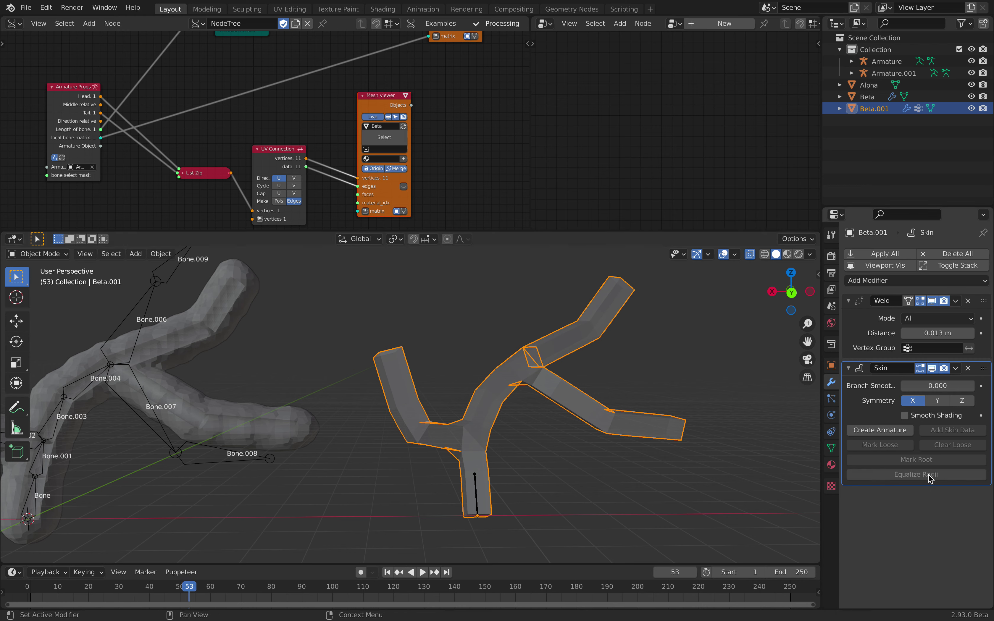
click(894, 430)
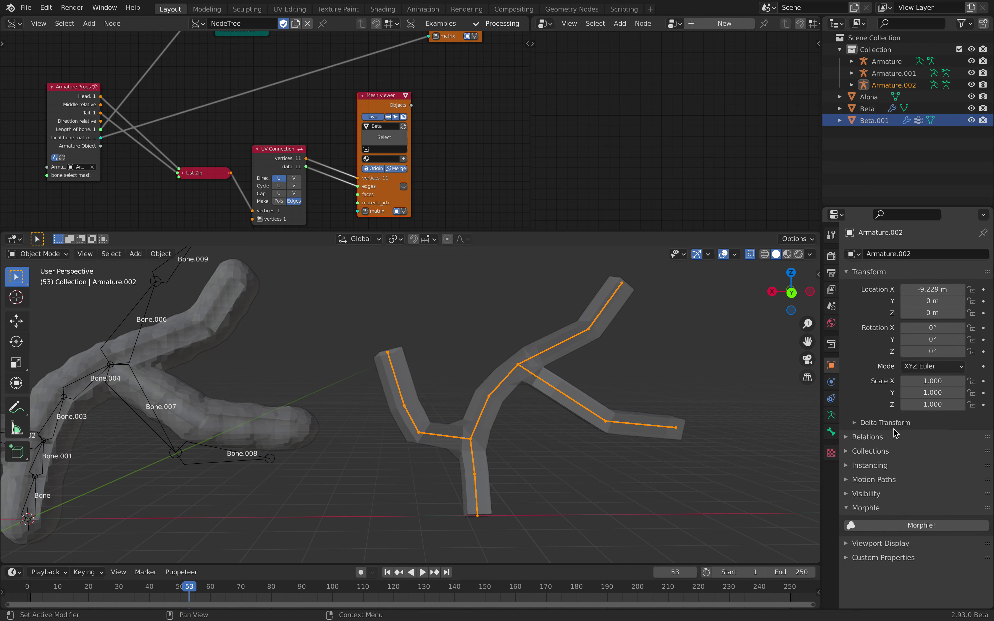
Reselect the Beta.001 mesh and collapse its Weld, Skin and Armature modifiers.
middle_drag(490, 371, 477, 386)
key(Tab)
key(Tab)
middle_drag(539, 367, 504, 360)
click(500, 367)
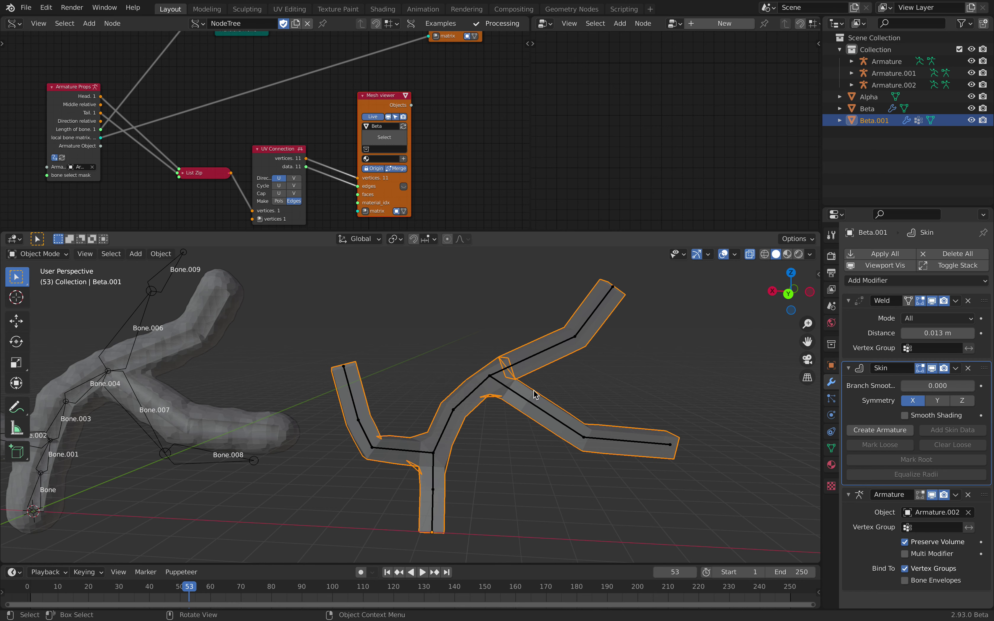
click(848, 300)
click(848, 317)
click(848, 333)
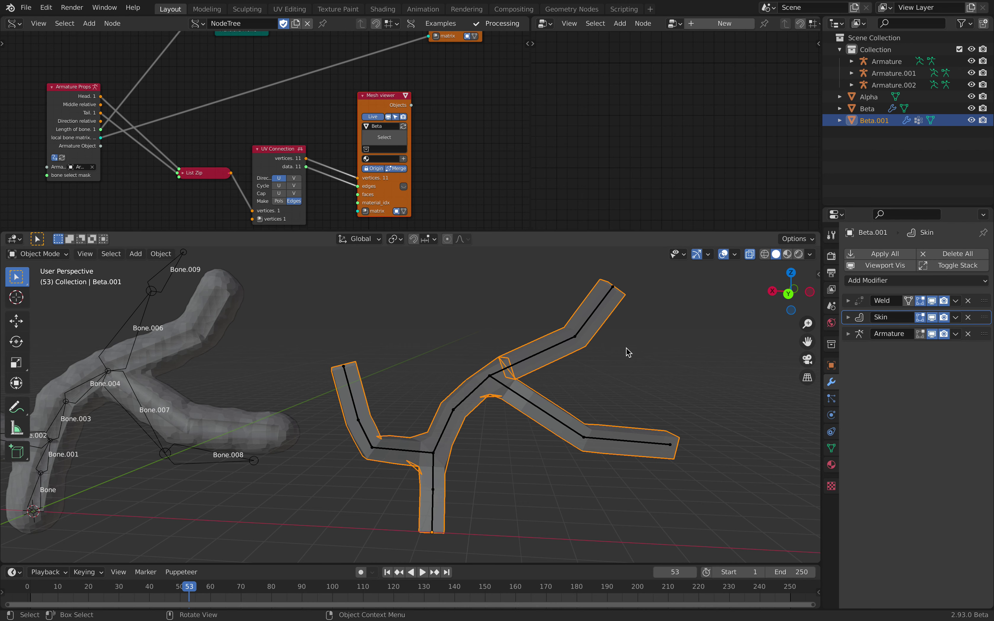
Add a Geometry Nodes modifier to Beta.001 and assign the existing Geometry Nodes group to it.
click(865, 284)
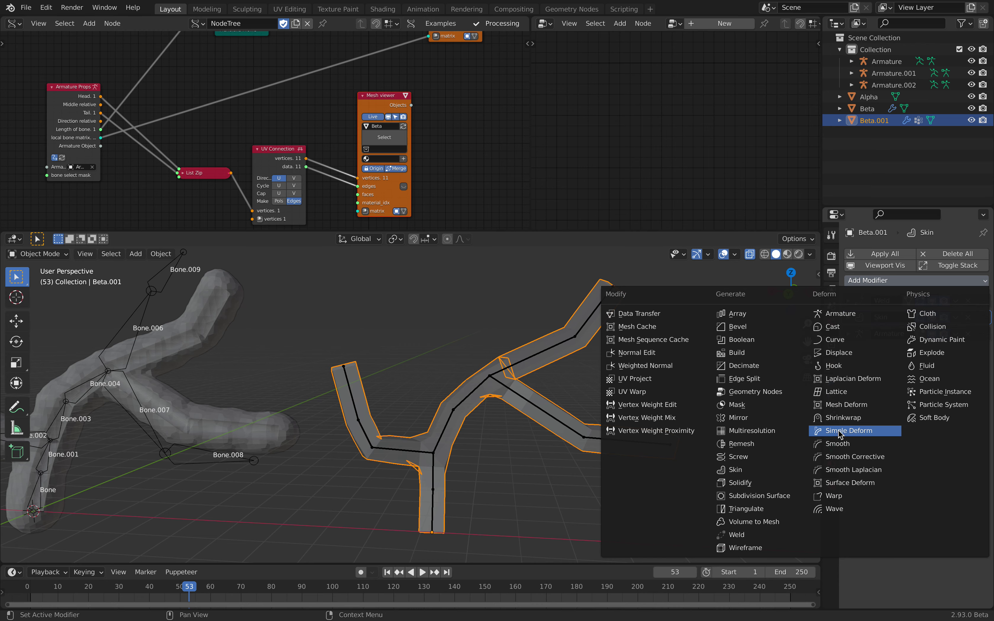
click(780, 393)
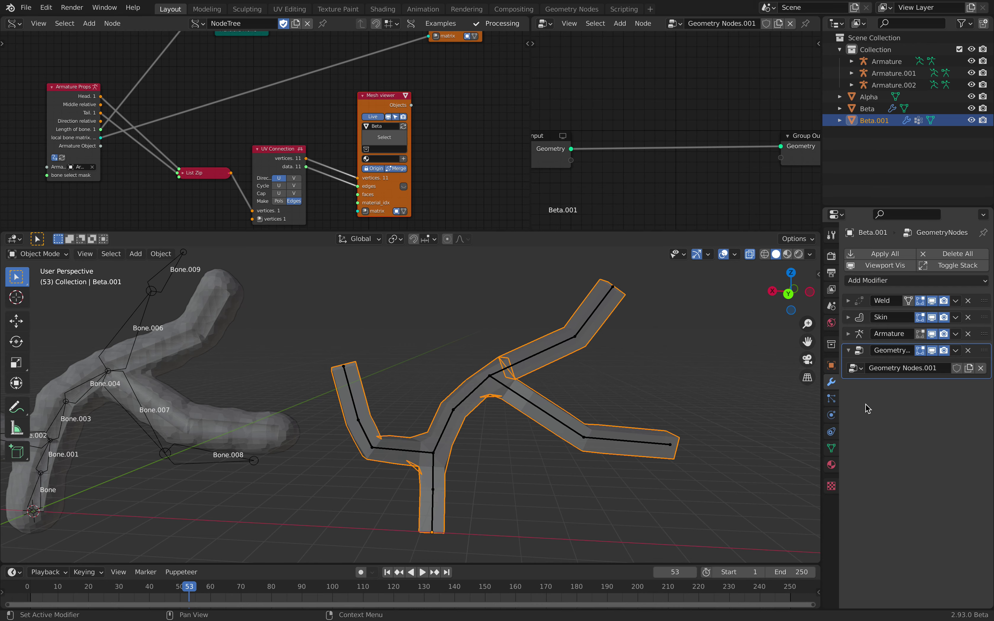
click(856, 368)
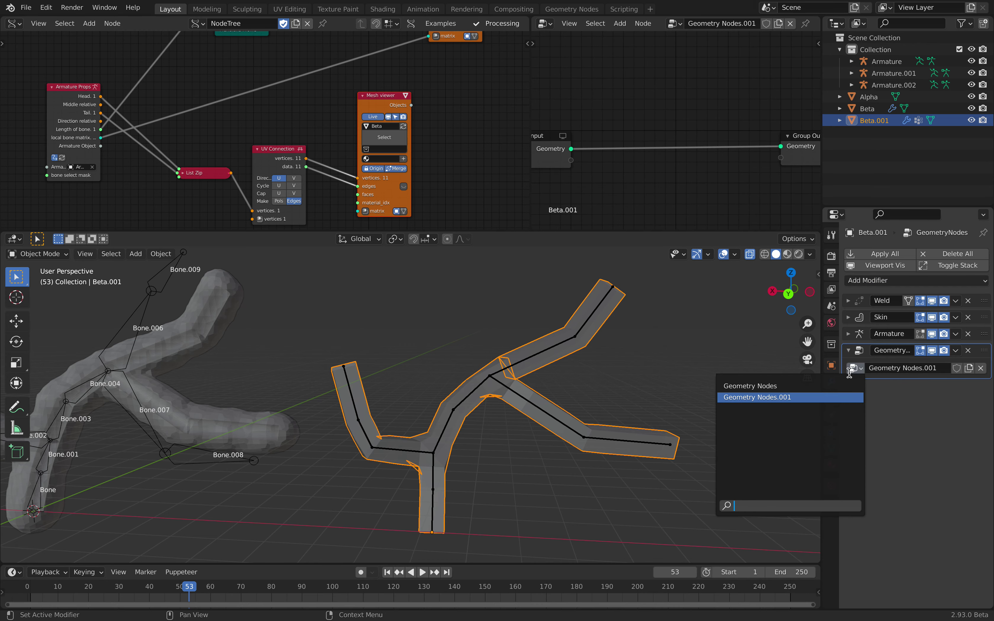
click(835, 385)
middle_drag(575, 173, 793, 153)
scroll(638, 151, down, 1)
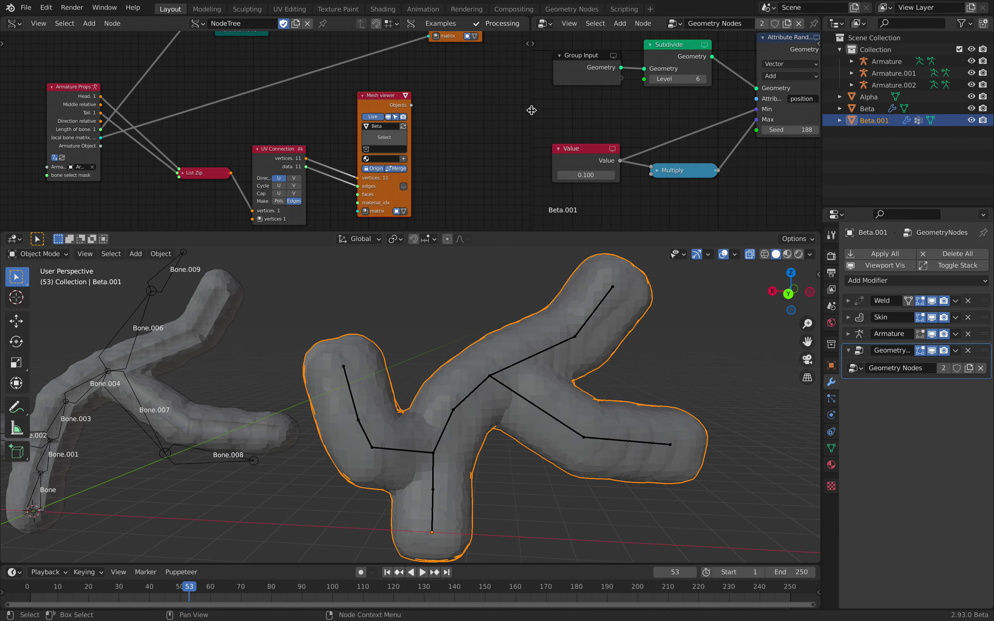
Lower the Value node that drives the position randomization range in the Geometry Nodes group.
drag(530, 109, 450, 109)
scroll(625, 152, up, 2)
click(627, 152)
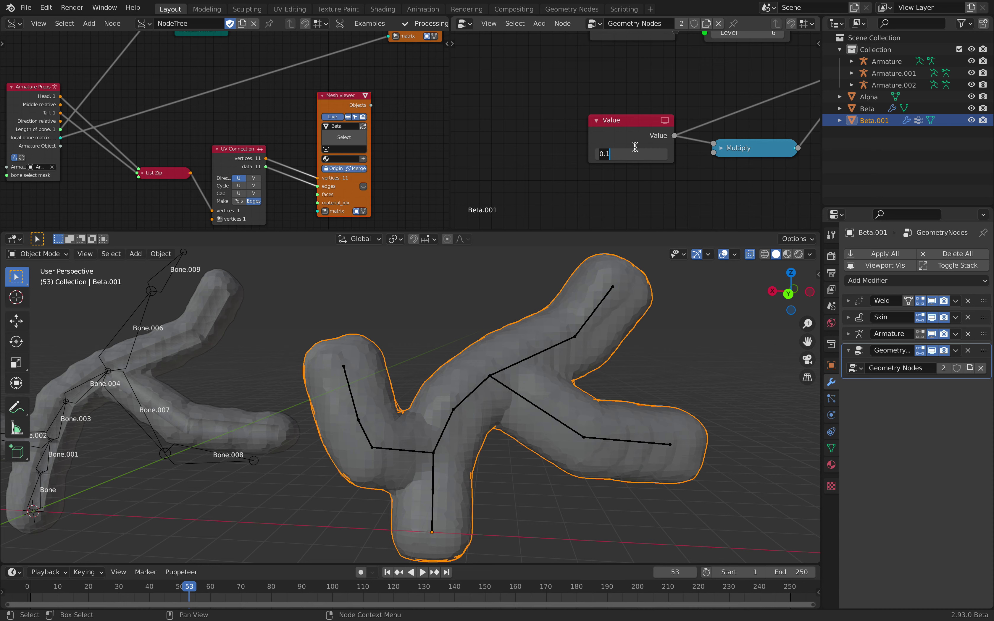
key(Return)
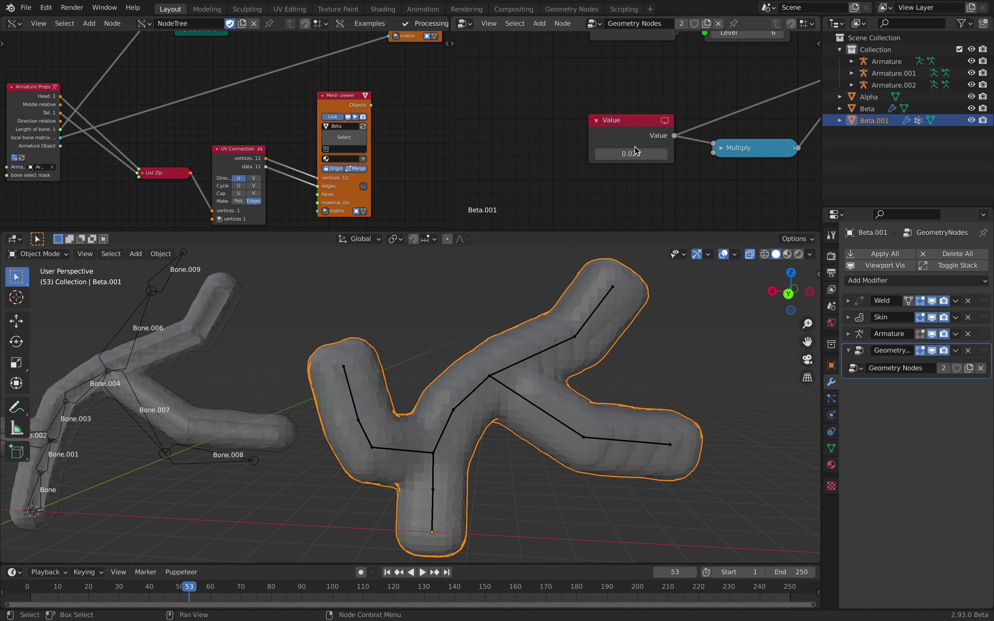
click(624, 153)
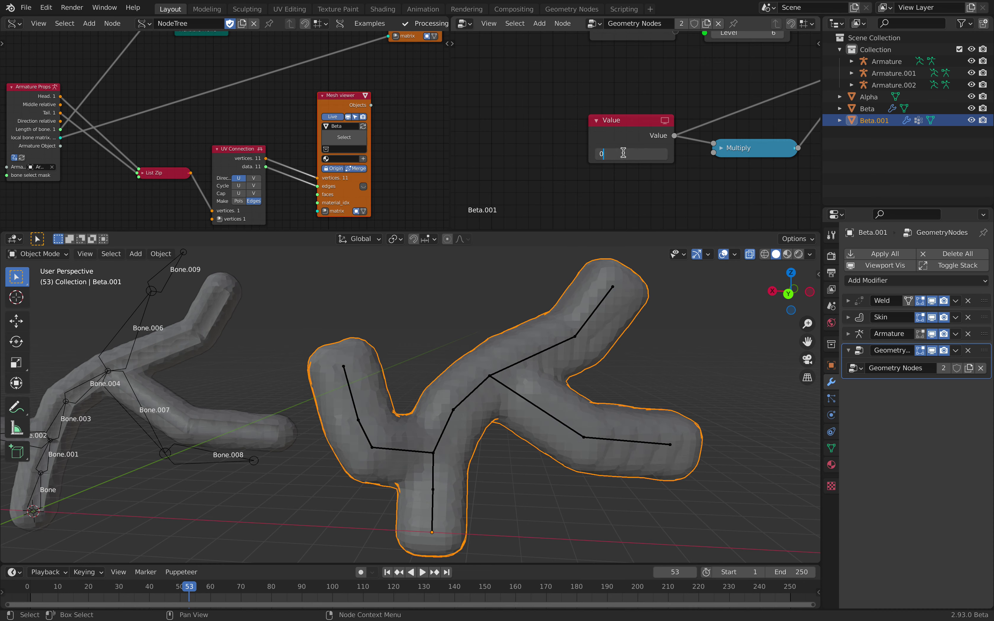
key(Return)
Select Armature.002 inside the duplicated branching mesh and switch it to Pose Mode.
shift+middle_drag(521, 366, 554, 364)
click(543, 363)
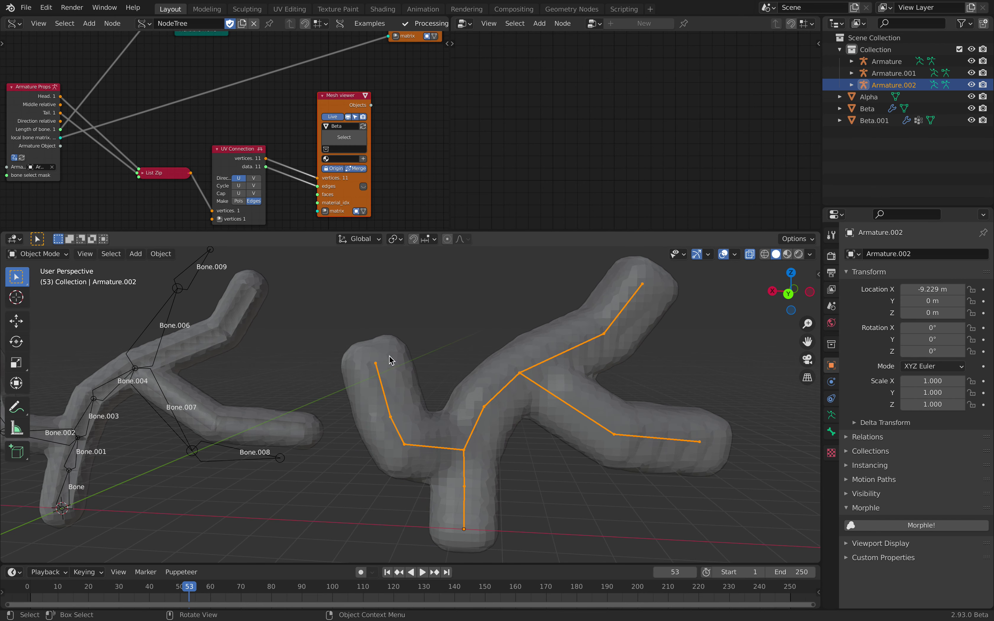
click(52, 260)
click(58, 300)
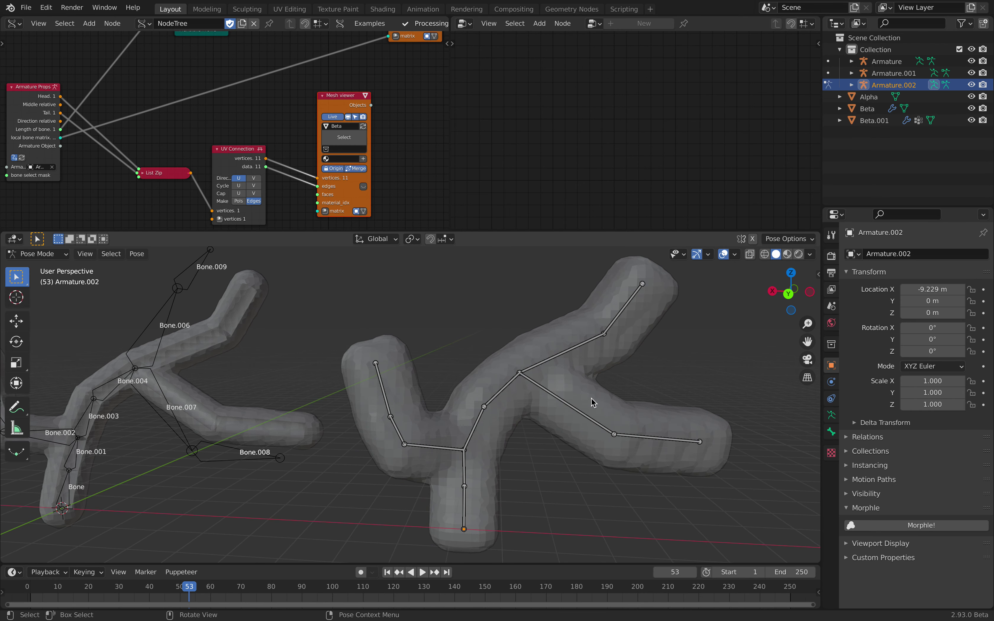
Try to rotate Bone.09, the first bone of Armature.002's lower side branch.
click(567, 405)
key(r)
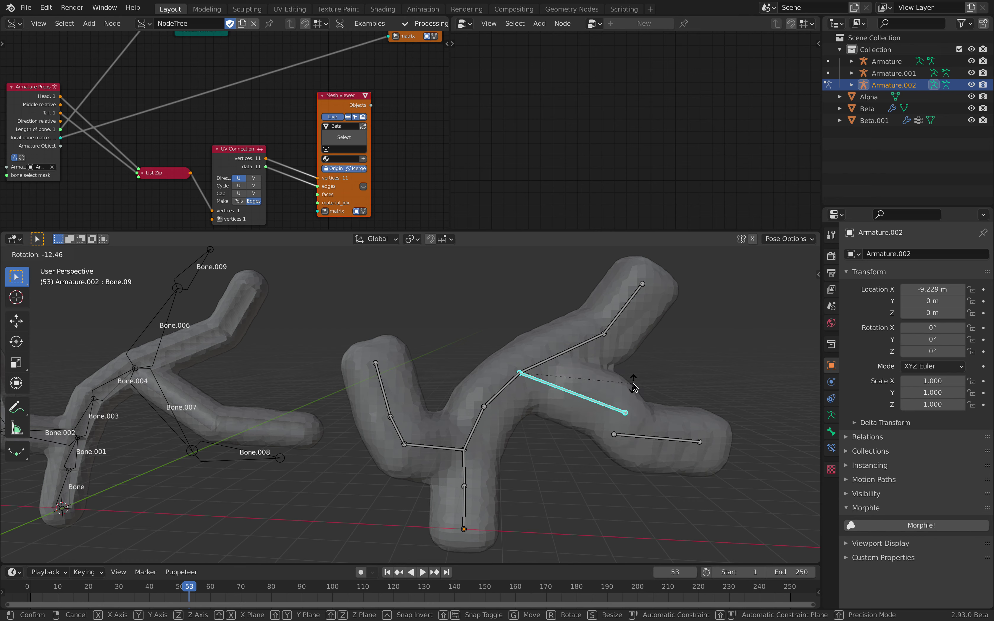
key(Escape)
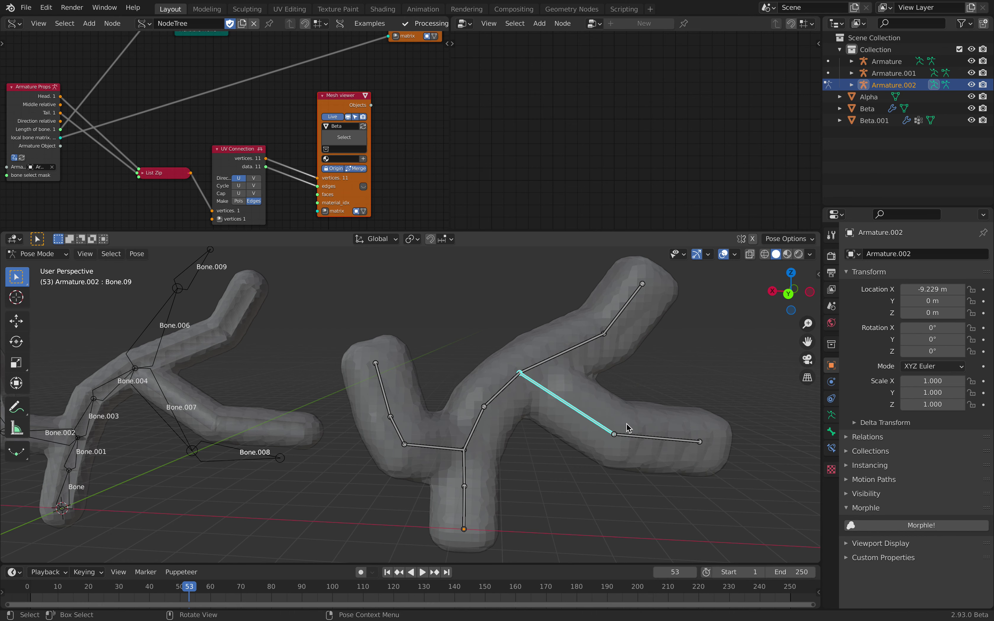
Switch Armature.002 out of Pose Mode.
click(37, 254)
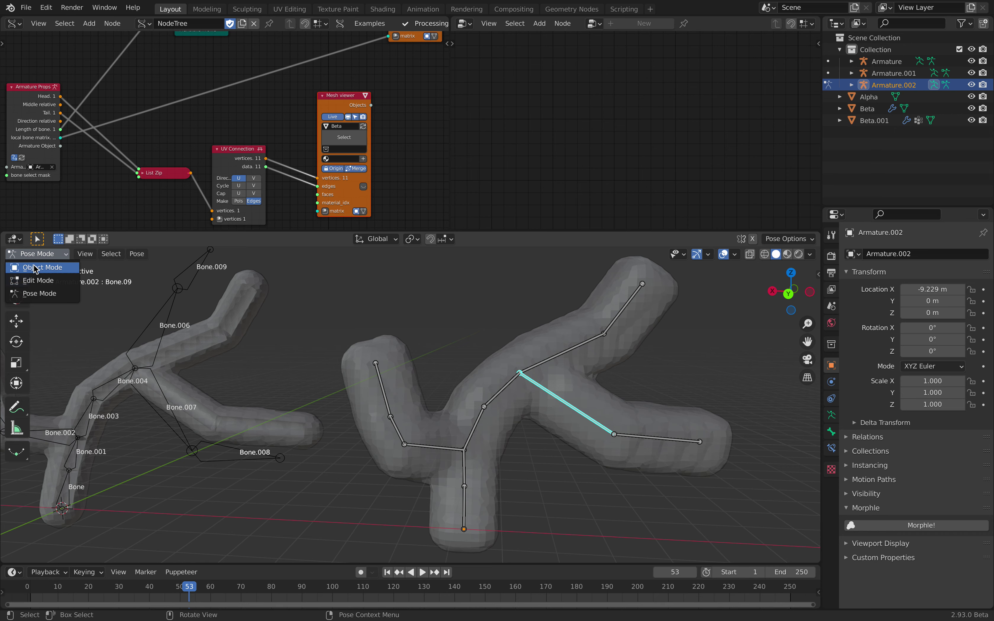
Return to Object Mode, select Beta.001, and set the Subdivide node's Level to 2 in its geometry node tree.
click(37, 269)
click(540, 357)
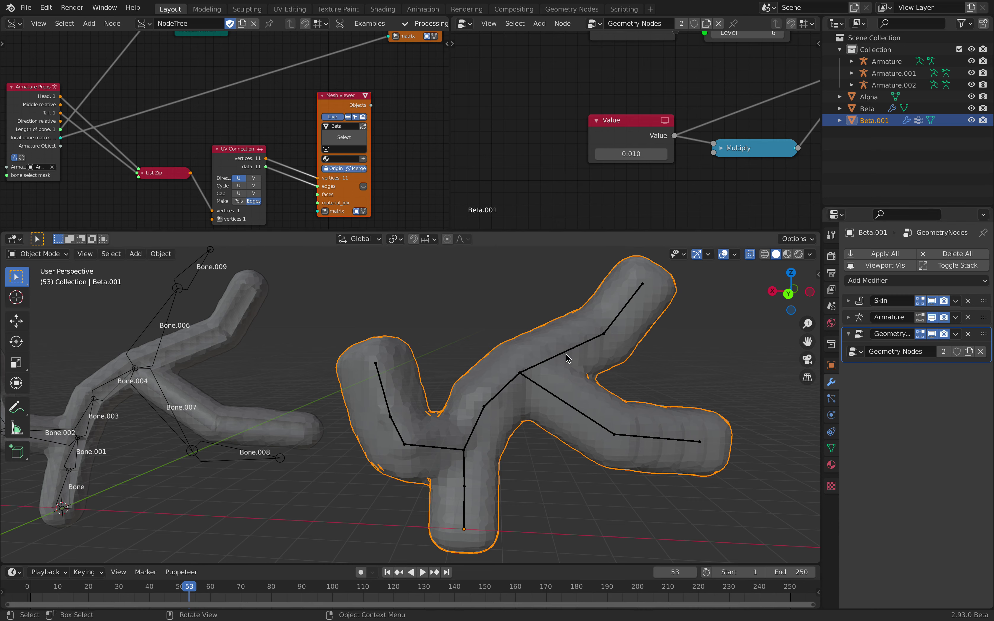
scroll(584, 200, down, 3)
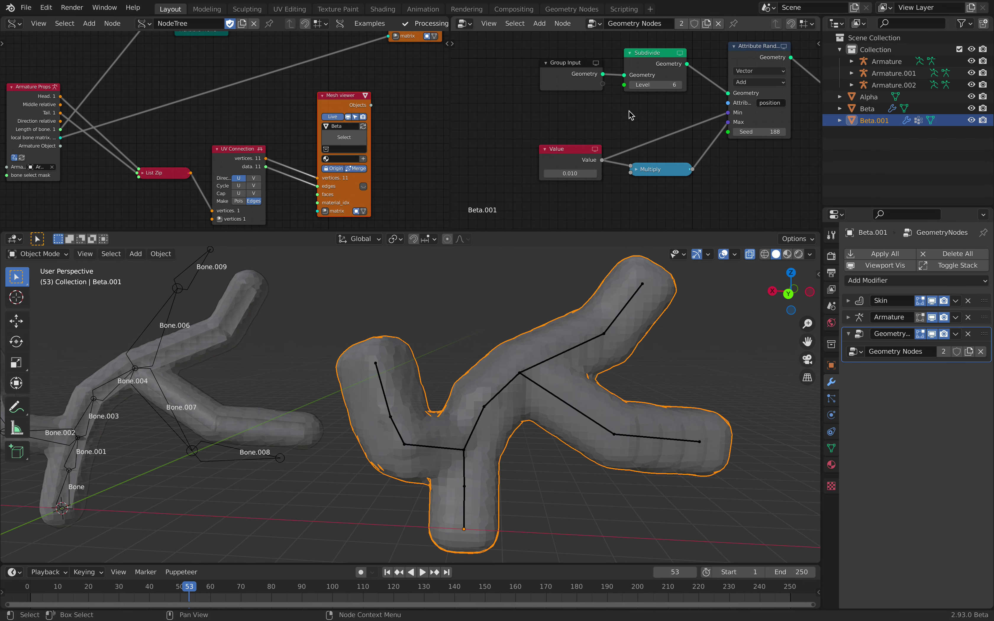
click(657, 85)
text(5)
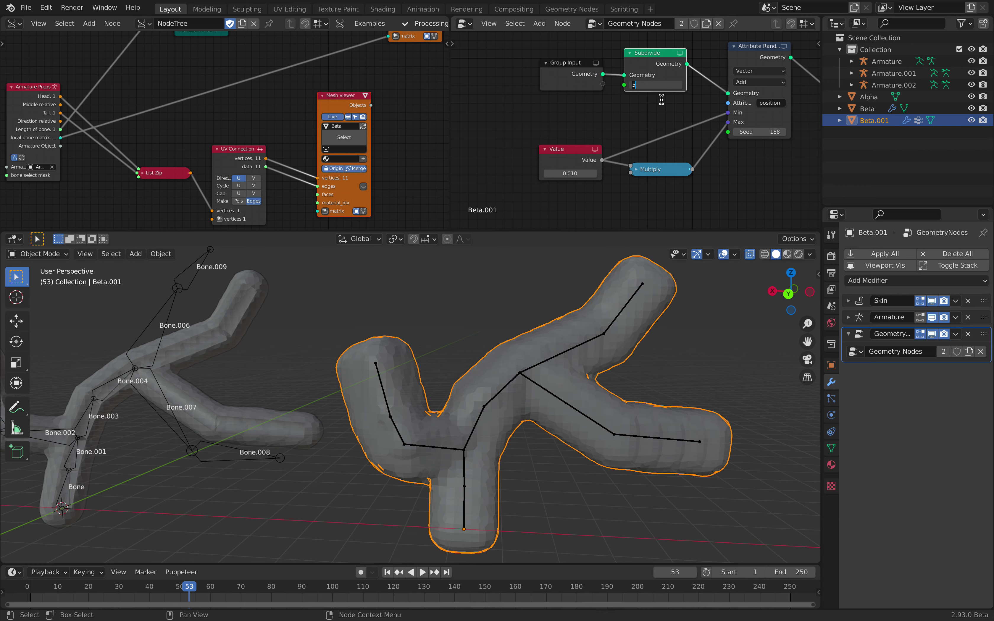
key(Return)
Select Armature.002 and switch it to Pose Mode.
click(593, 340)
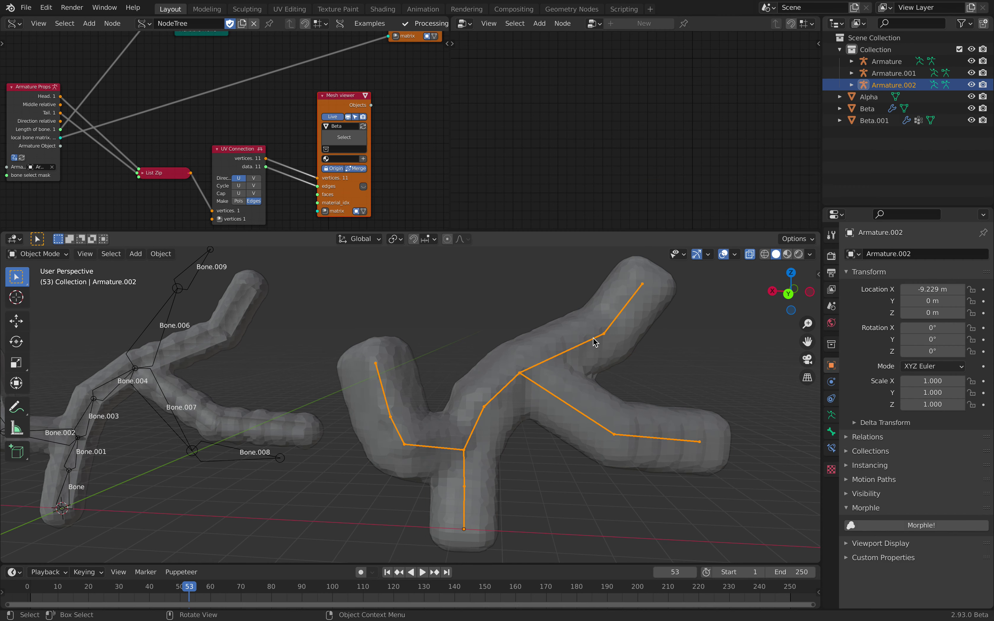
click(26, 254)
click(31, 292)
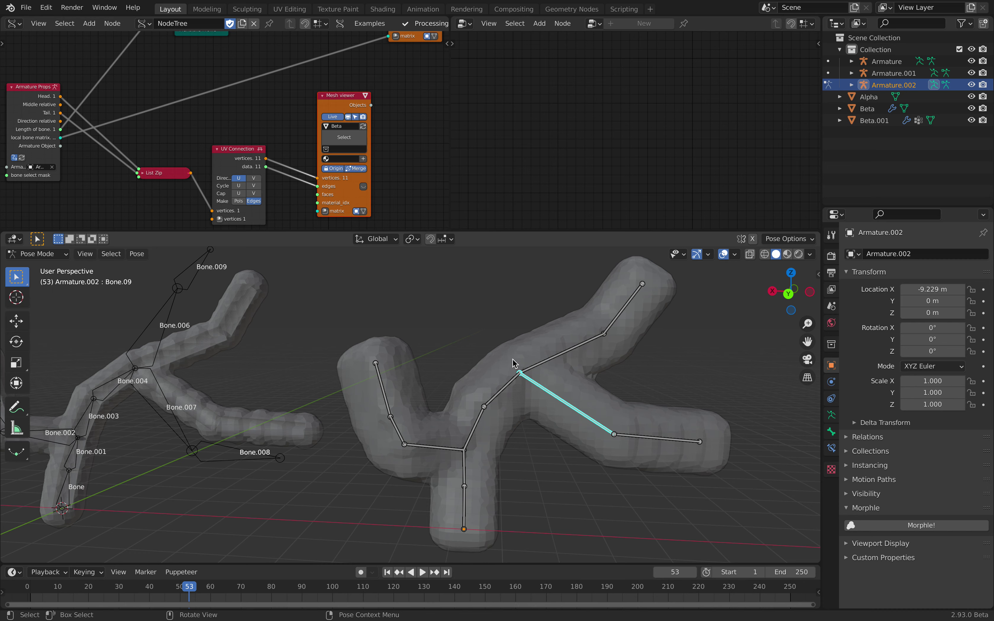
click(561, 356)
click(644, 437)
key(g)
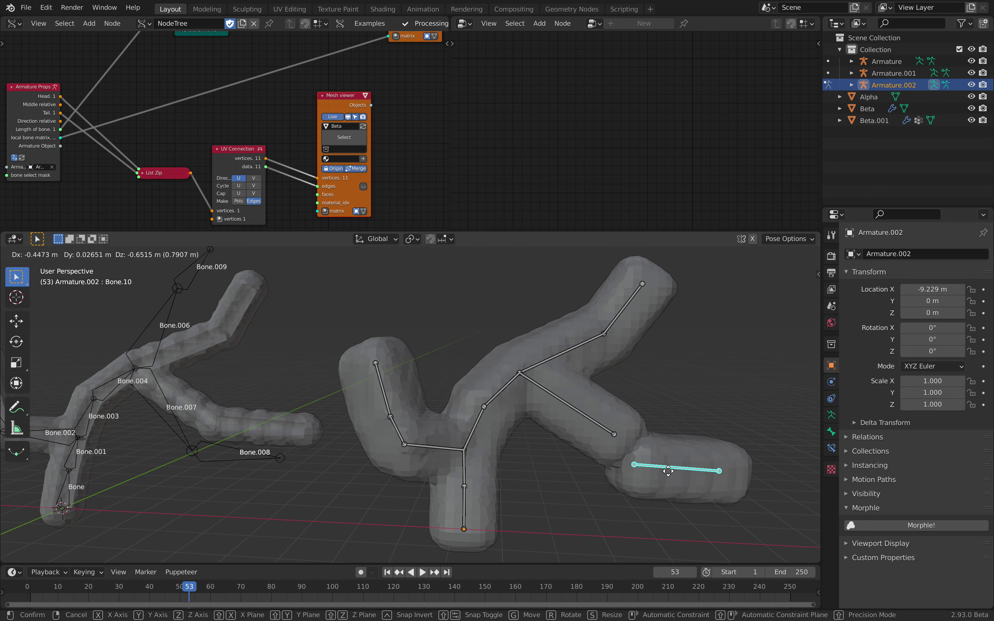
click(608, 437)
Move Bone.09 of Armature.002 about 1.05 m down and outward, away from its parent joint.
click(601, 428)
key(g)
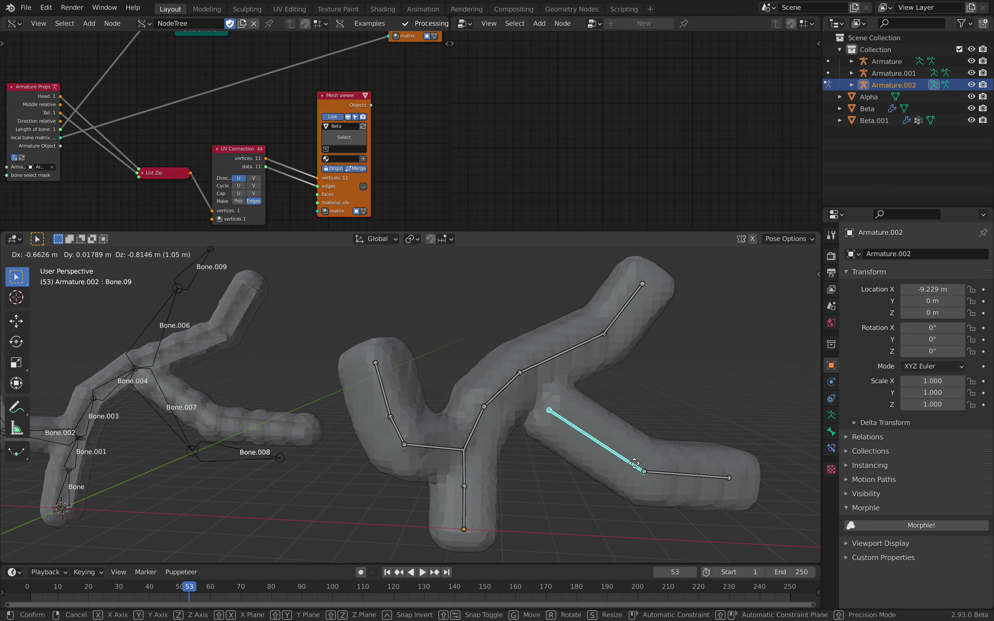
click(633, 464)
Move Bone.10 slightly outward from Bone.09, rotate it about -37° so its tip points upward, and adjust its position.
click(703, 476)
key(g)
click(723, 476)
key(r)
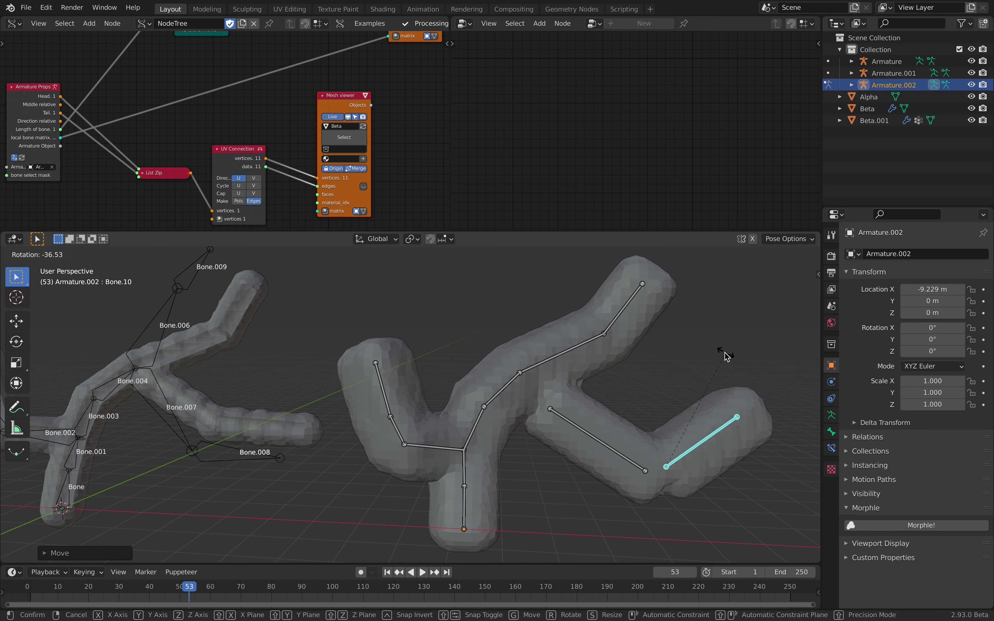
click(725, 355)
key(g)
click(717, 343)
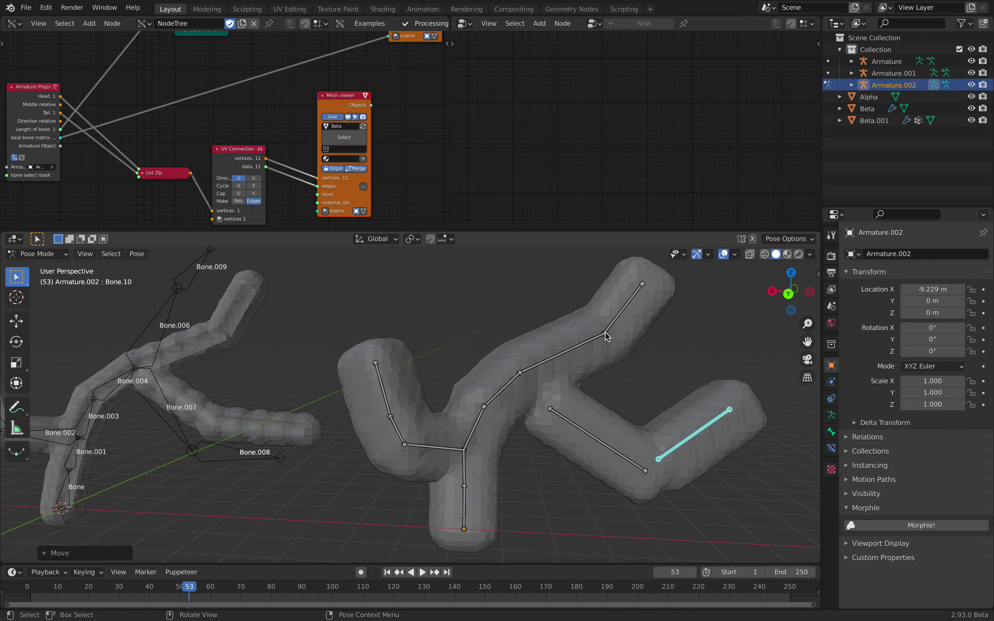
Move the upper branch's tip bone, Bone.07 and Bone.06 upward and outward to detach them from their parent joints.
click(618, 324)
key(g)
click(670, 310)
click(592, 347)
key(g)
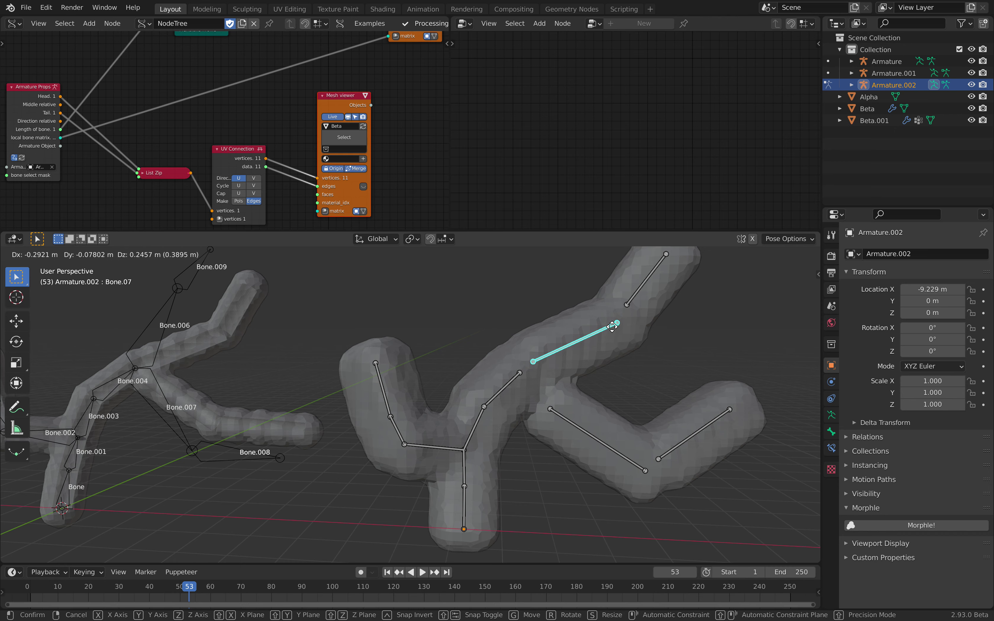
click(611, 328)
click(513, 383)
key(g)
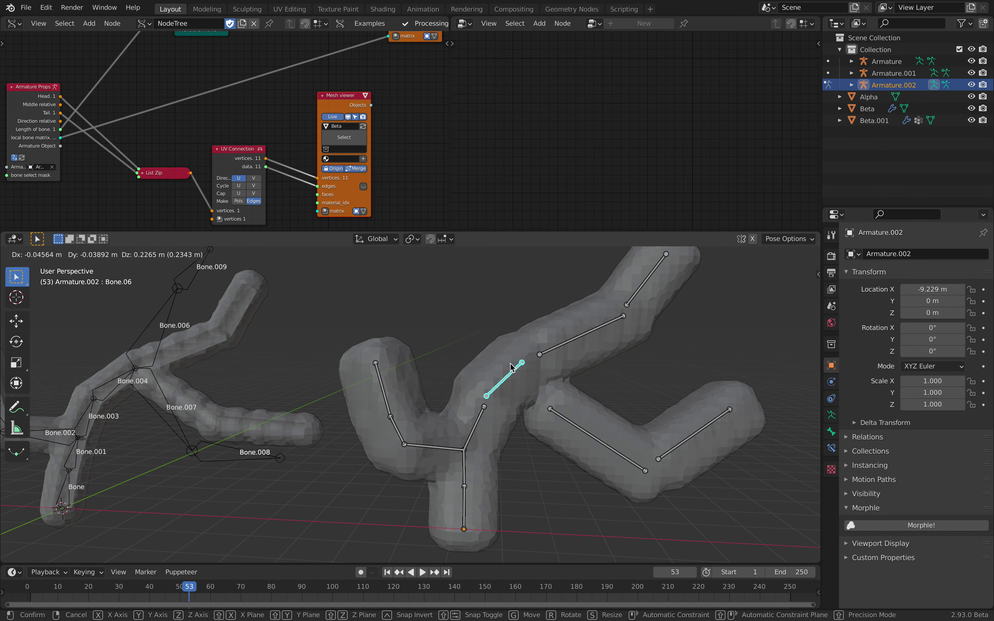
click(517, 349)
Move Bone.04 upward and Bone.03 outward on the opposite branch, separating them from each other and from Bone.02.
click(475, 425)
scroll(402, 401, down, 2)
click(394, 399)
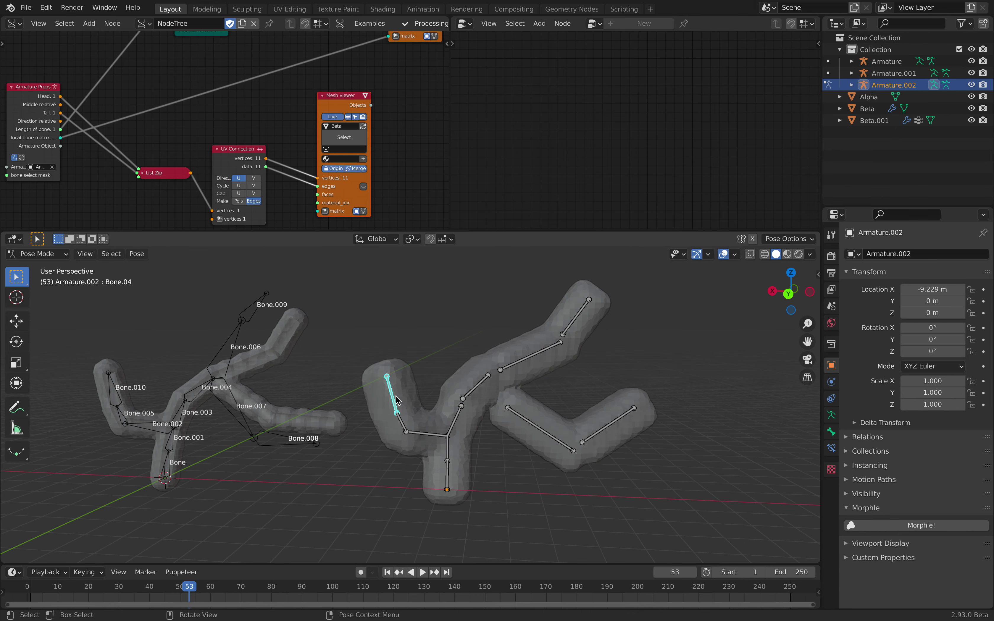
key(g)
click(384, 381)
click(400, 421)
key(g)
click(377, 426)
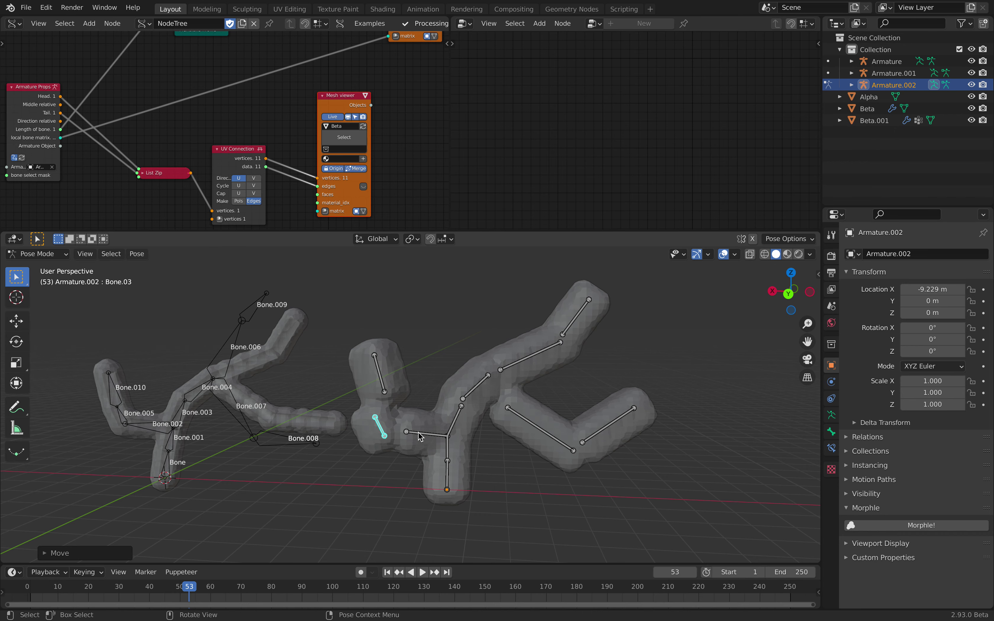
click(425, 436)
middle_drag(445, 415, 455, 370)
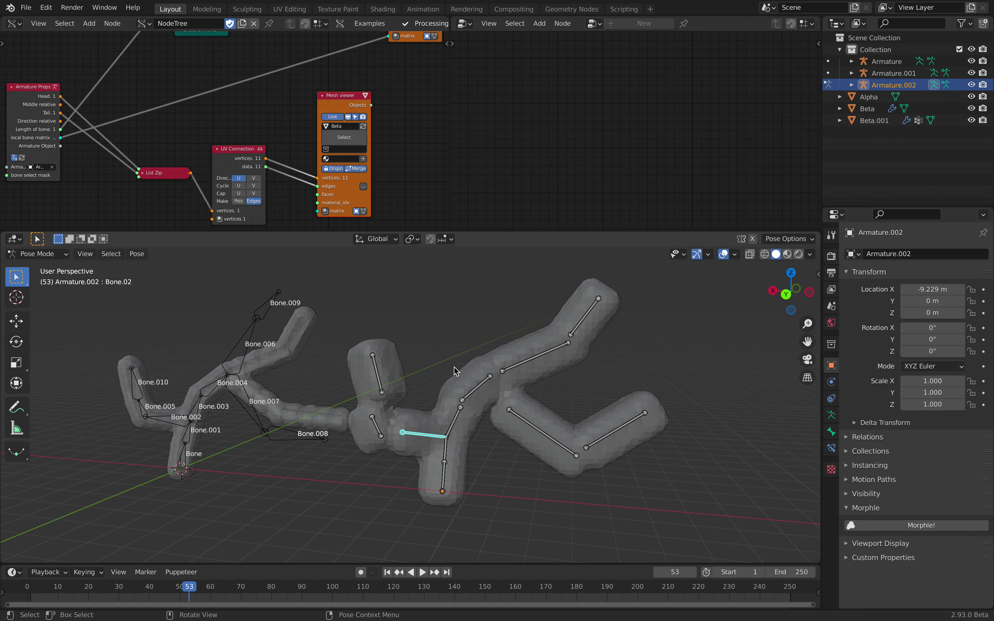
Spread the UV Connection and Mesh viewer nodes further apart in the node tree.
middle_drag(196, 143, 144, 119)
scroll(179, 128, up, 2)
scroll(228, 130, up, 1)
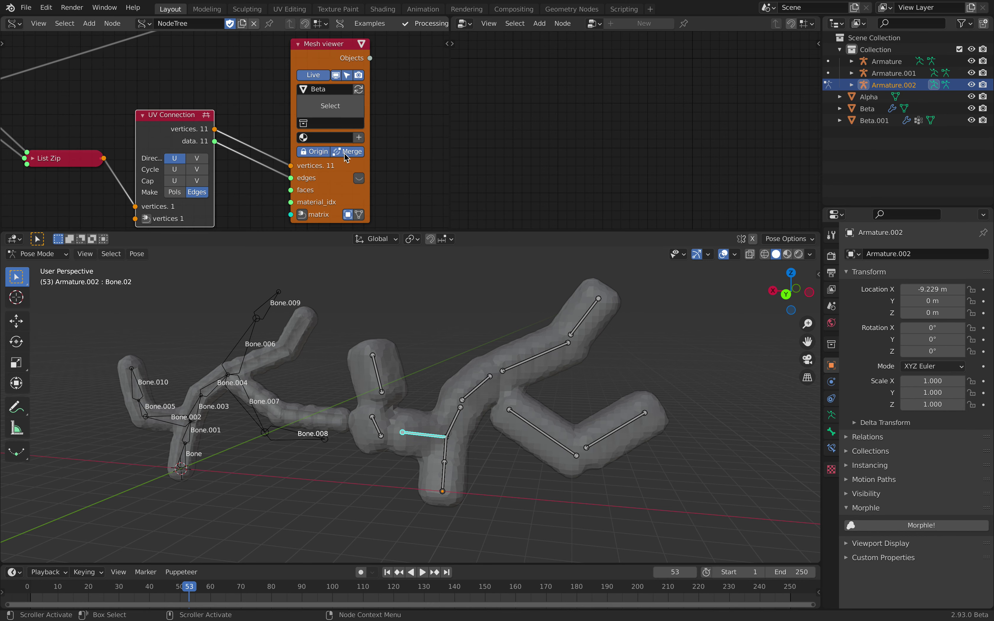
drag(314, 62, 368, 63)
middle_drag(246, 110, 173, 120)
drag(117, 121, 108, 114)
middle_drag(185, 115, 193, 116)
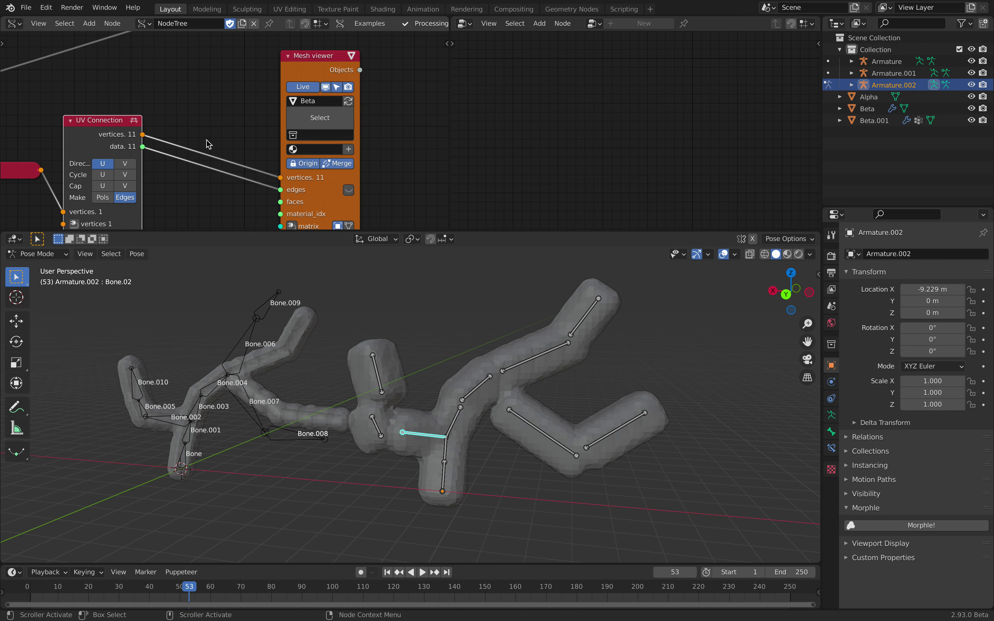
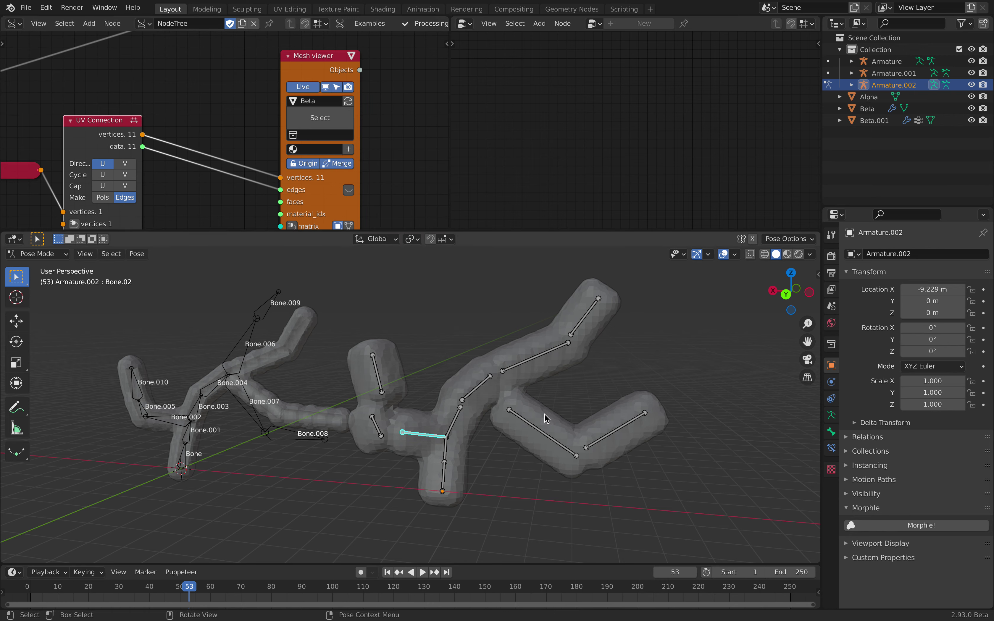
View Armature.002's rest shape in Edit Mode and return the armature to Object Mode.
click(547, 435)
key(Tab)
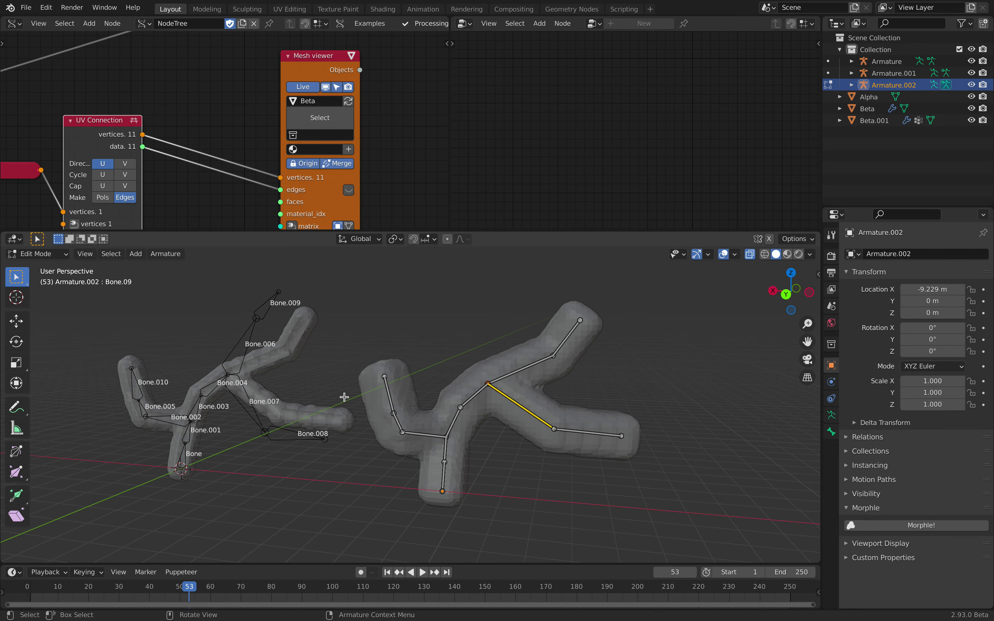
shift+middle_drag(93, 304, 194, 303)
click(37, 254)
click(29, 263)
Deselect everything and save the blend file.
middle_drag(238, 333, 305, 324)
click(344, 324)
key(ctrl+s)
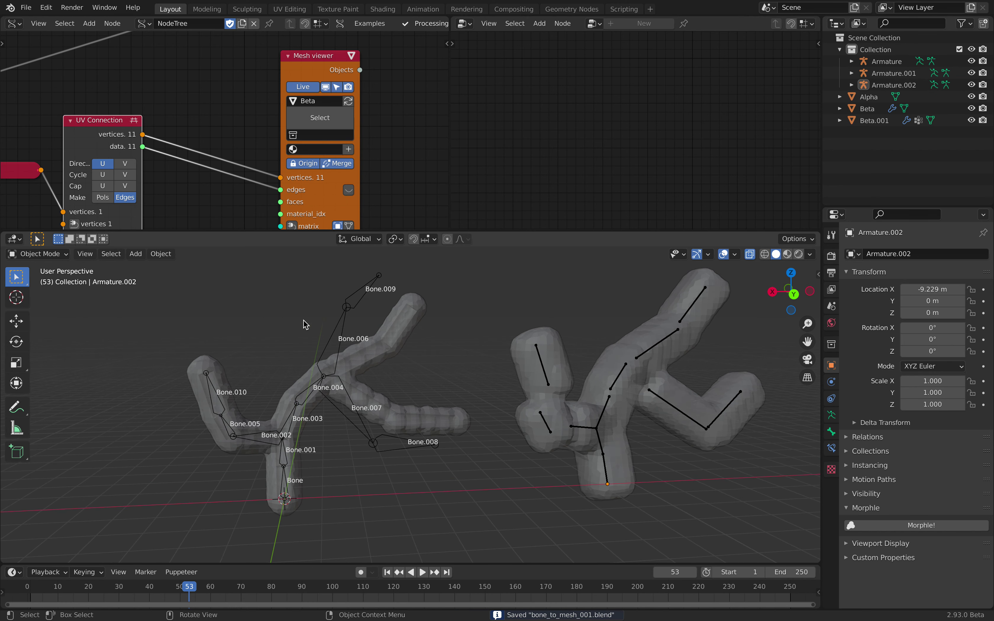
Select the Alpha mesh and move it about 7.6 m, mostly along X, clear of the Beta mesh and its armature.
click(361, 279)
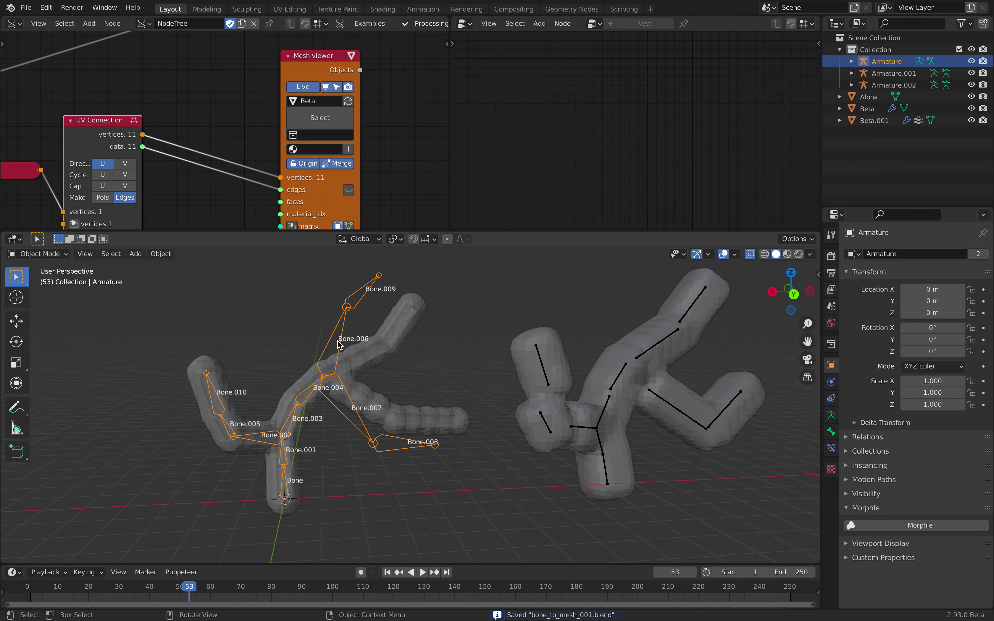
click(870, 98)
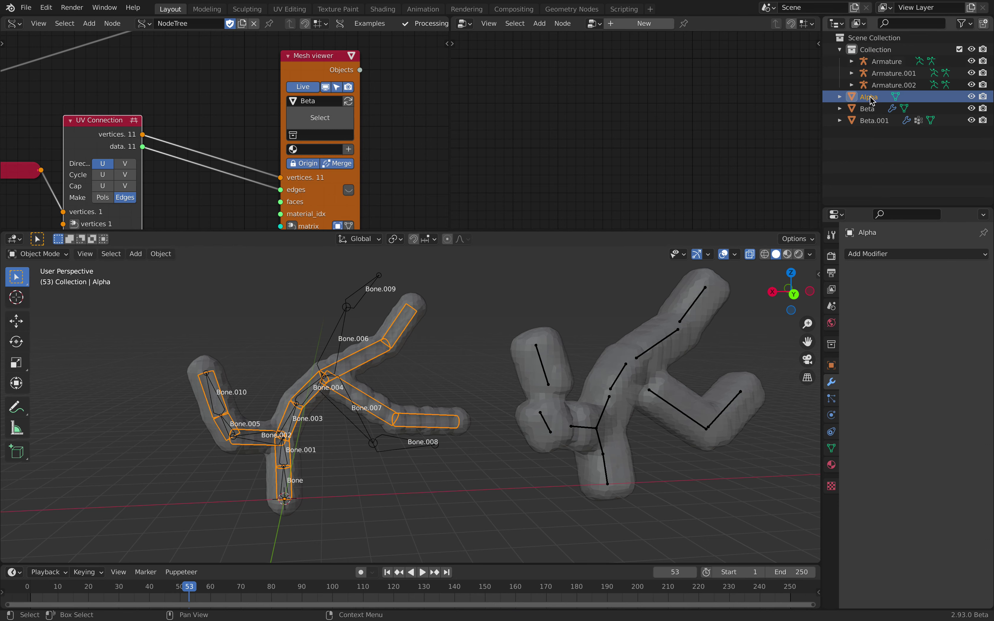
scroll(434, 365, down, 1)
key(g)
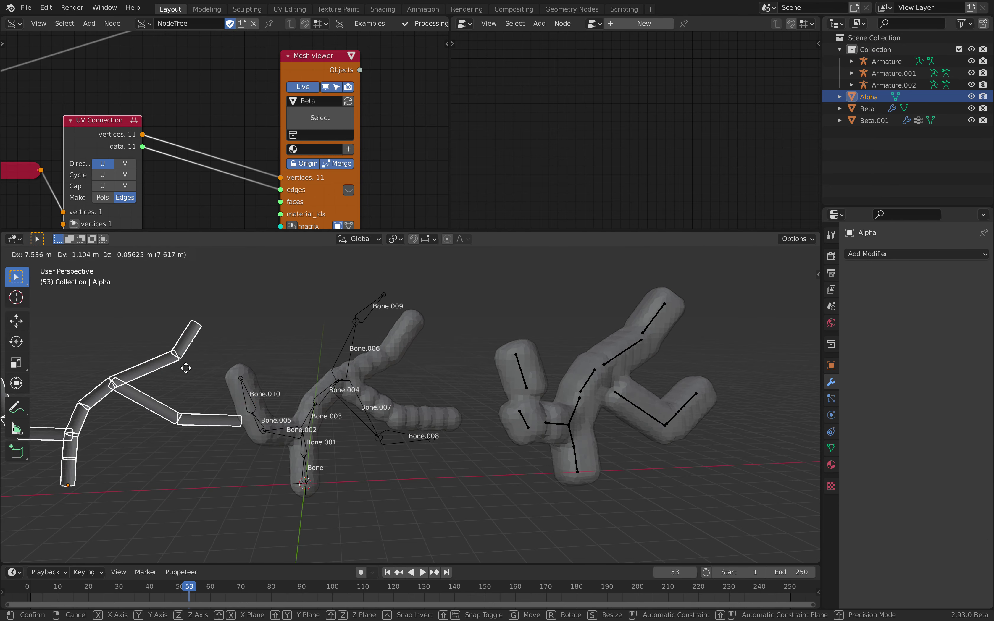
click(175, 368)
shift+middle_drag(184, 369, 406, 373)
key(alt+a)
click(334, 370)
mouse_move(335, 370)
middle_down()
mouse_move(381, 363)
mouse_move(333, 362)
middle_up()
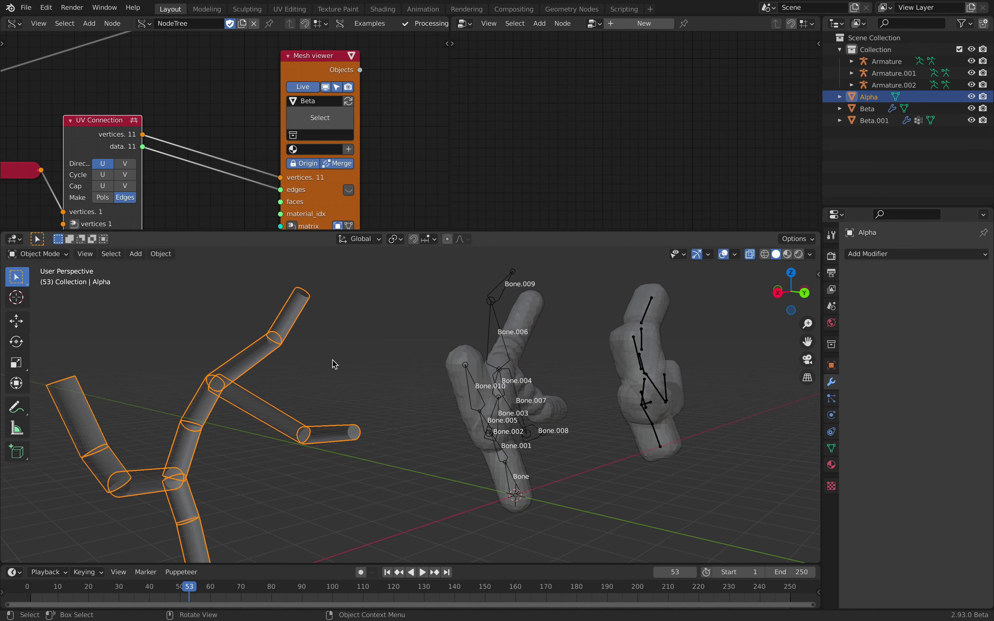
Turn off X-ray display in the viewport so the meshes appear solid.
key(z)
click(404, 366)
click(810, 254)
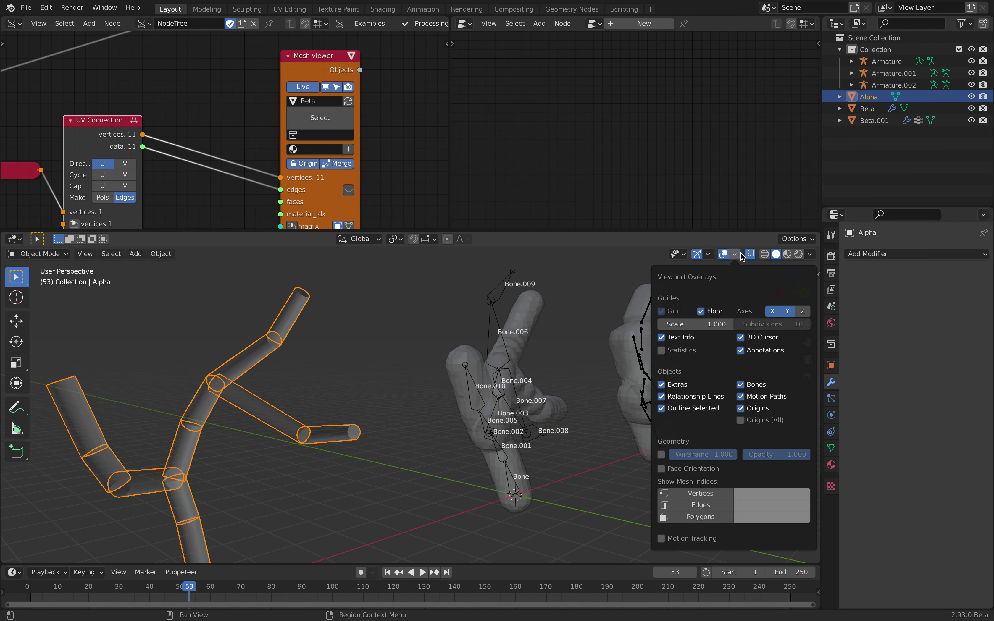
click(750, 254)
middle_drag(674, 295, 344, 322)
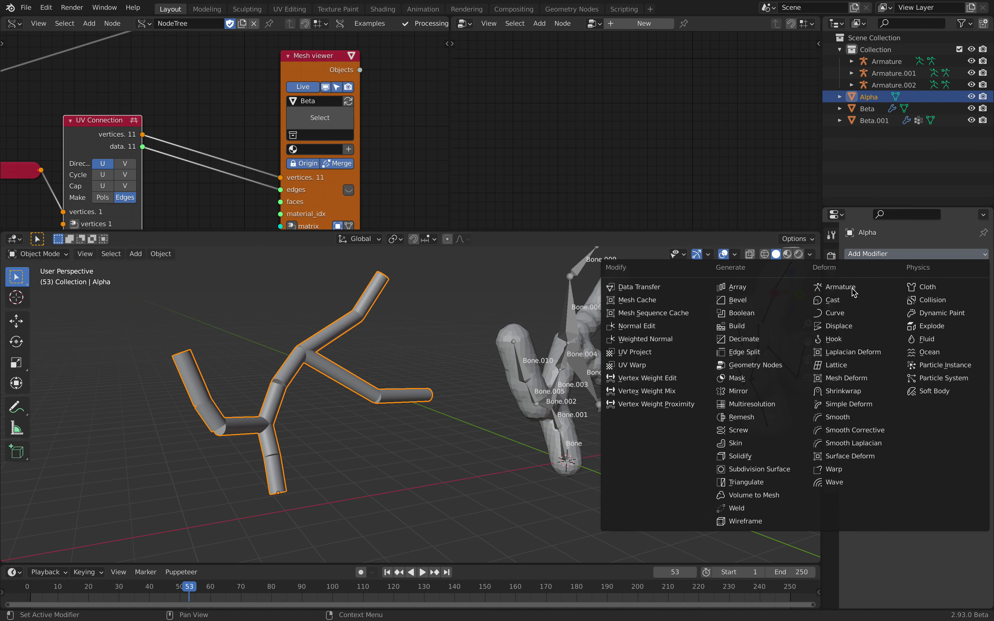
Add a Geometry Nodes modifier to Alpha and assign it the existing "Geometry Nodes" tree.
click(875, 254)
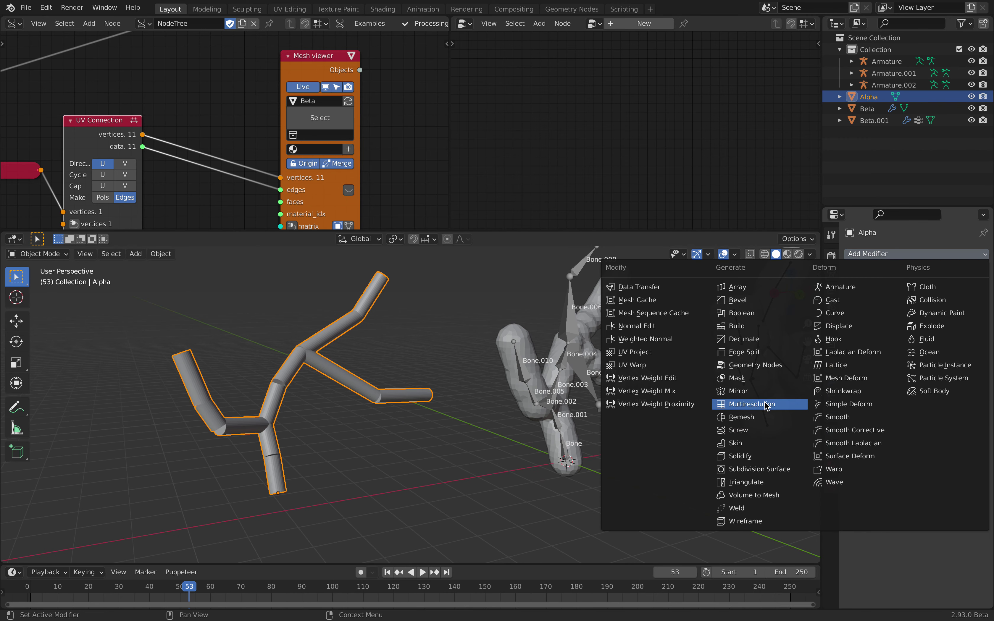
click(793, 366)
click(857, 318)
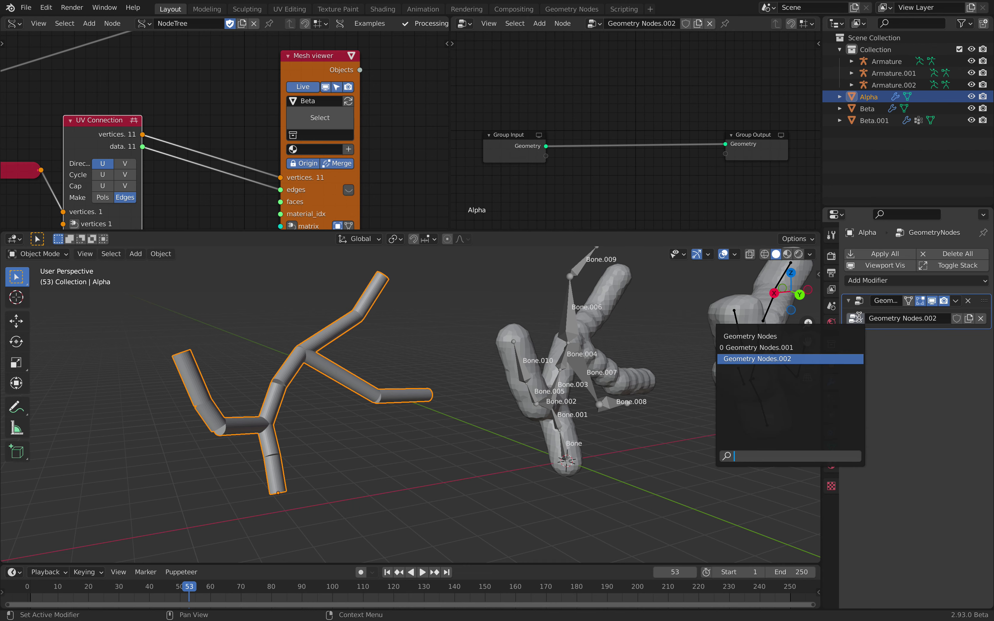
click(811, 340)
click(414, 345)
middle_drag(414, 346, 398, 380)
click(371, 372)
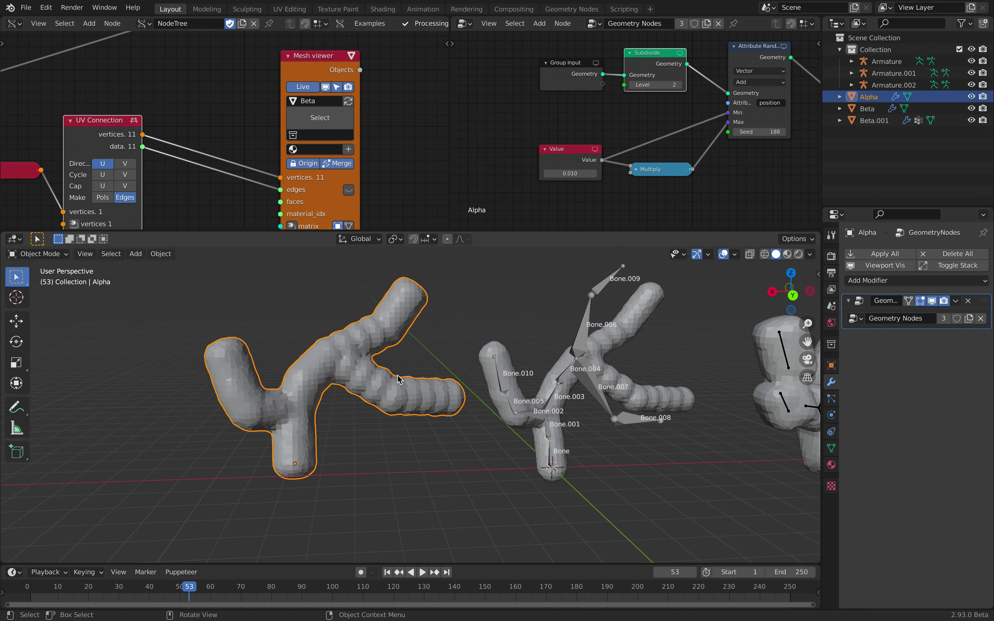
Put the bone-labelled Armature into Pose Mode in the back orthographic view and select all its bones.
click(567, 353)
click(795, 298)
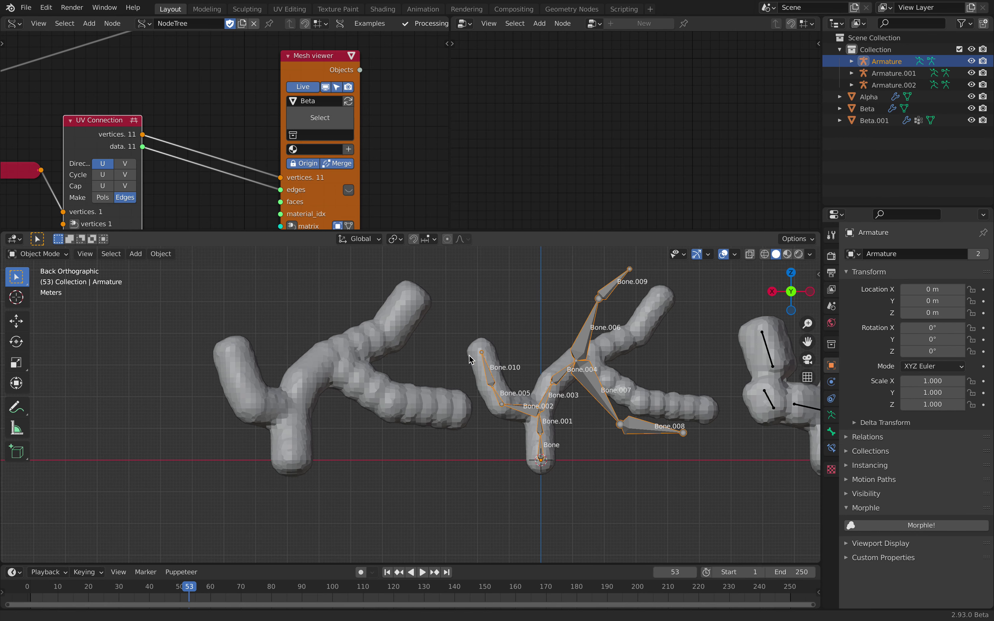
click(576, 349)
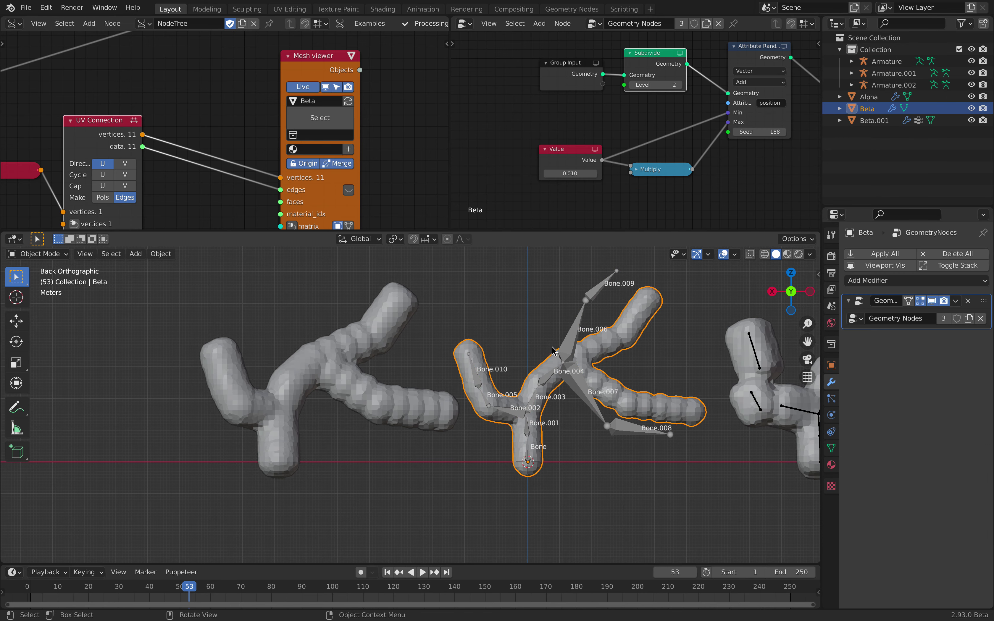
scroll(486, 365, up, 1)
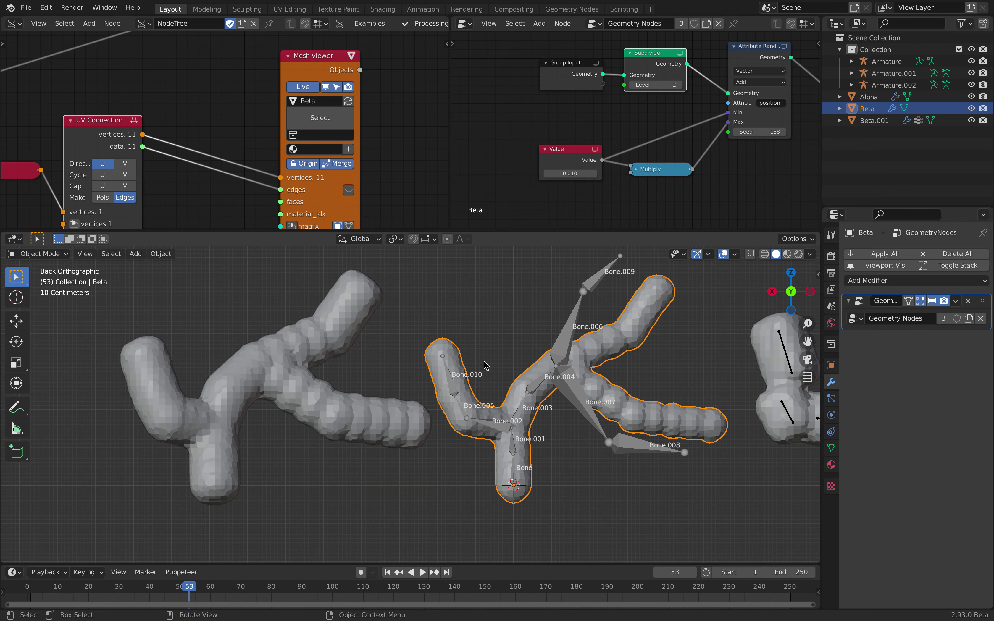
click(563, 349)
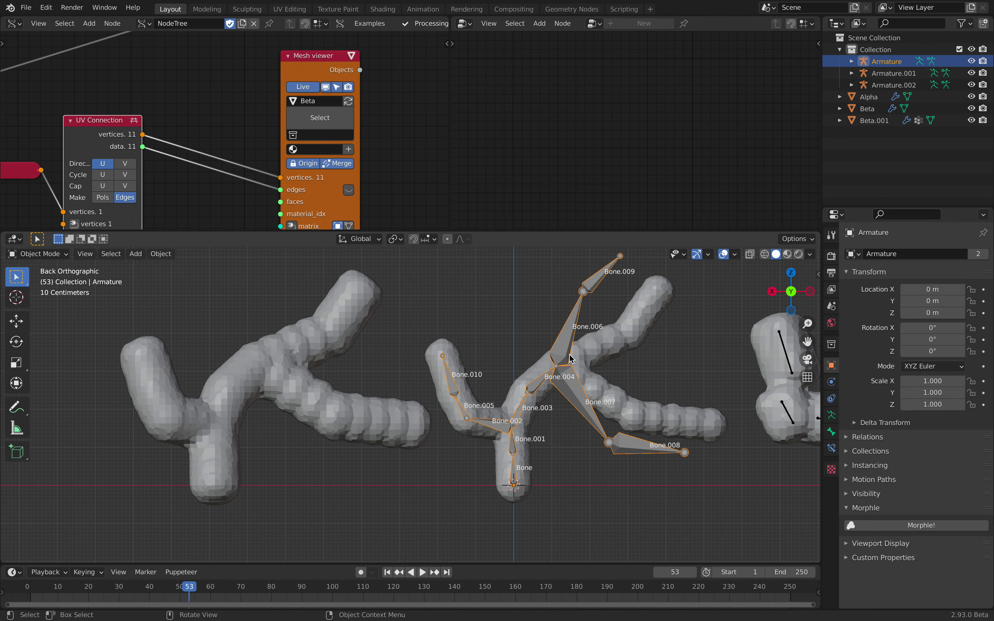
key(Tab)
key(Tab)
click(59, 258)
click(35, 272)
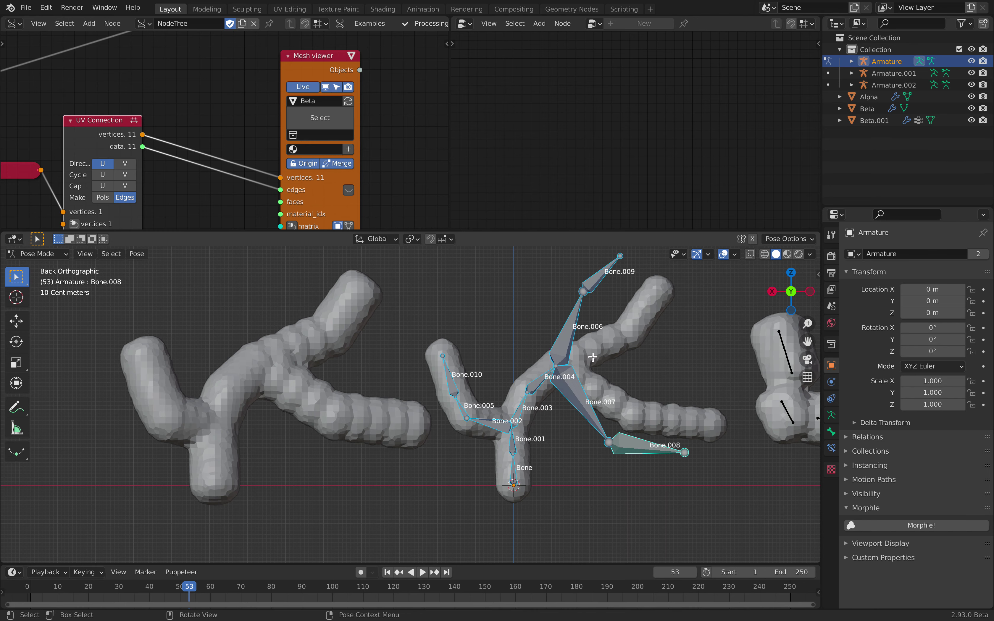
key(ctrl+Tab)
key(alt+a)
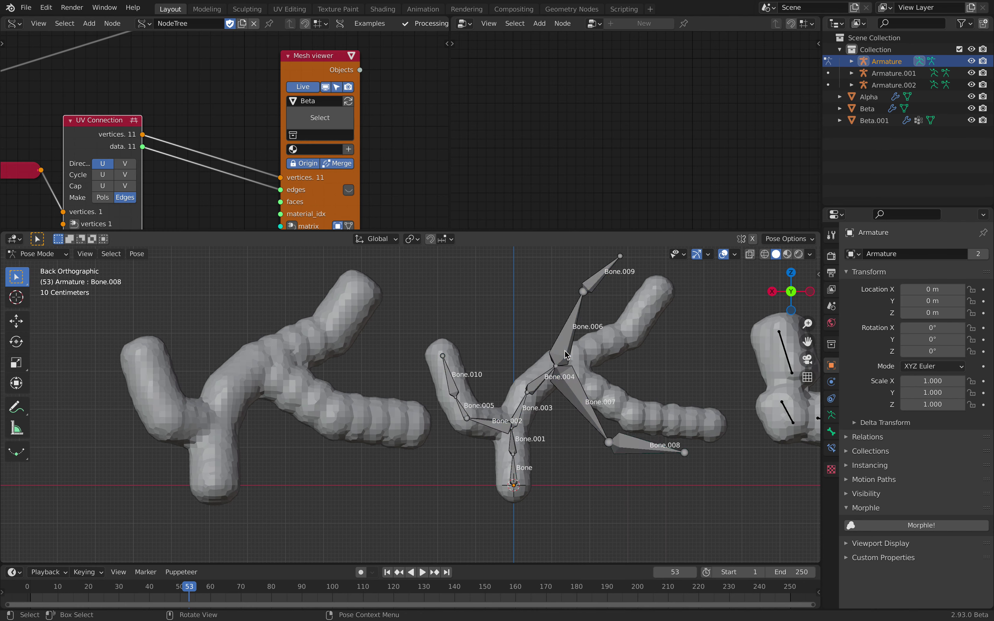
key(a)
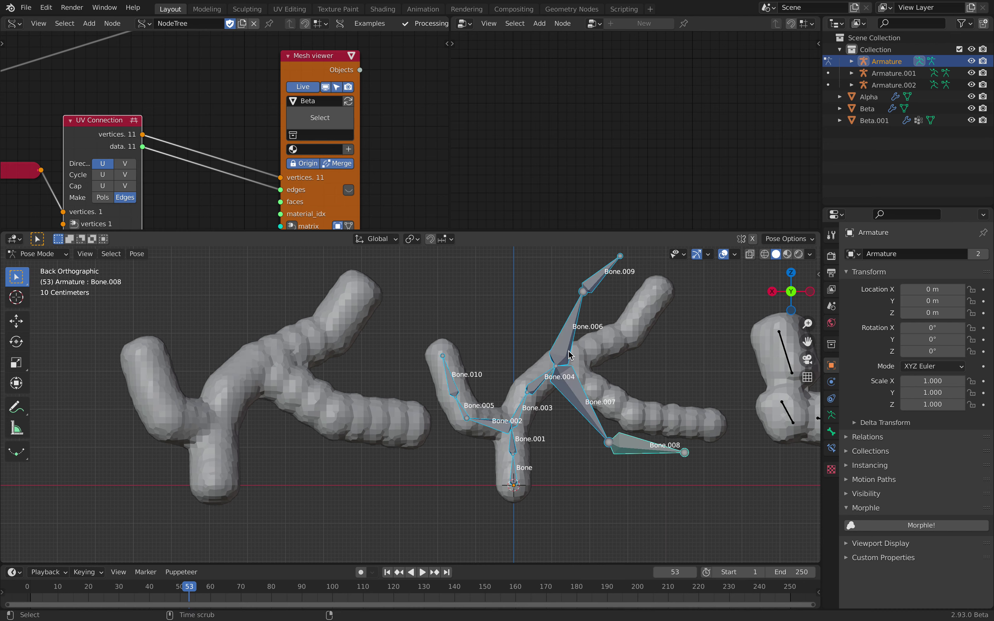
Put the bone-labelled Armature into Edit Mode and rotate Bone.006 to a steeper upward angle, bringing its upper joint higher.
key(ctrl+Tab)
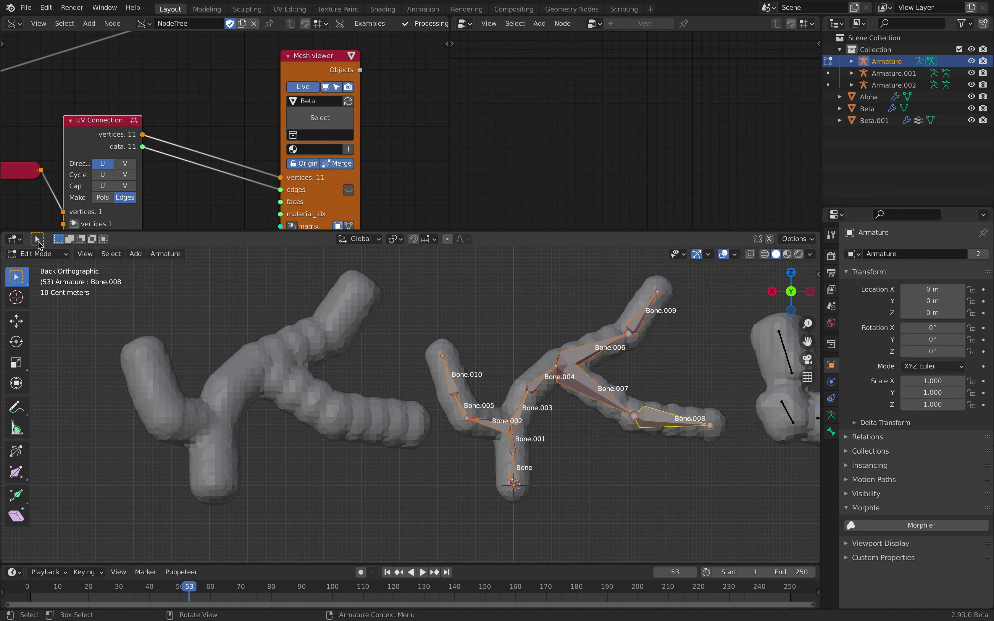
click(586, 361)
key(r)
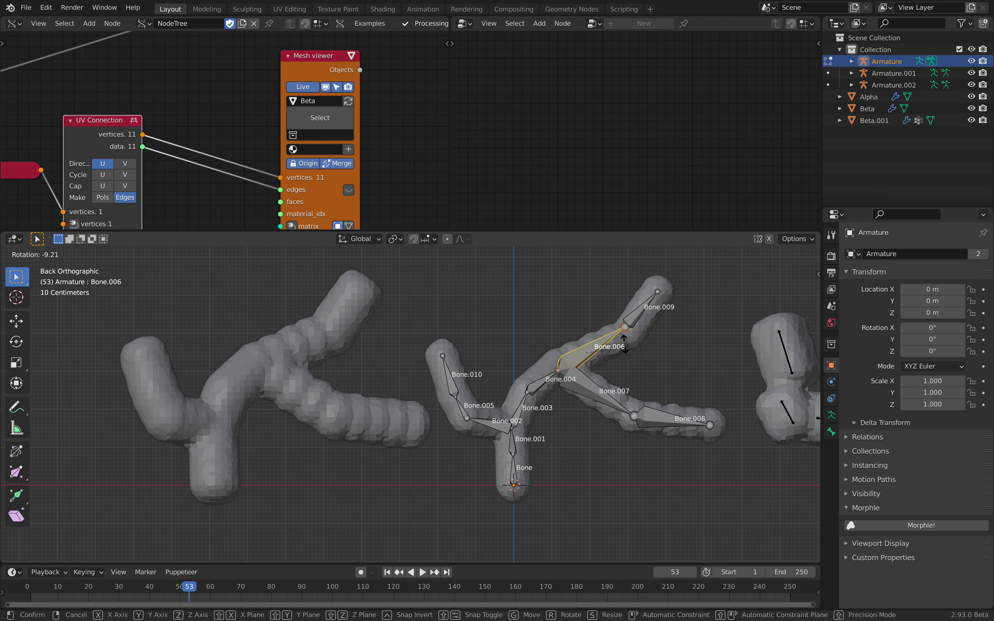
click(624, 346)
drag(643, 311, 628, 297)
key(r)
click(630, 294)
key(g)
click(633, 301)
Move and rotate Bone.009 in the perspective view so it sits on the end of the raised Bone.006.
shift+middle_drag(633, 301, 674, 370)
key(g)
click(590, 362)
key(r)
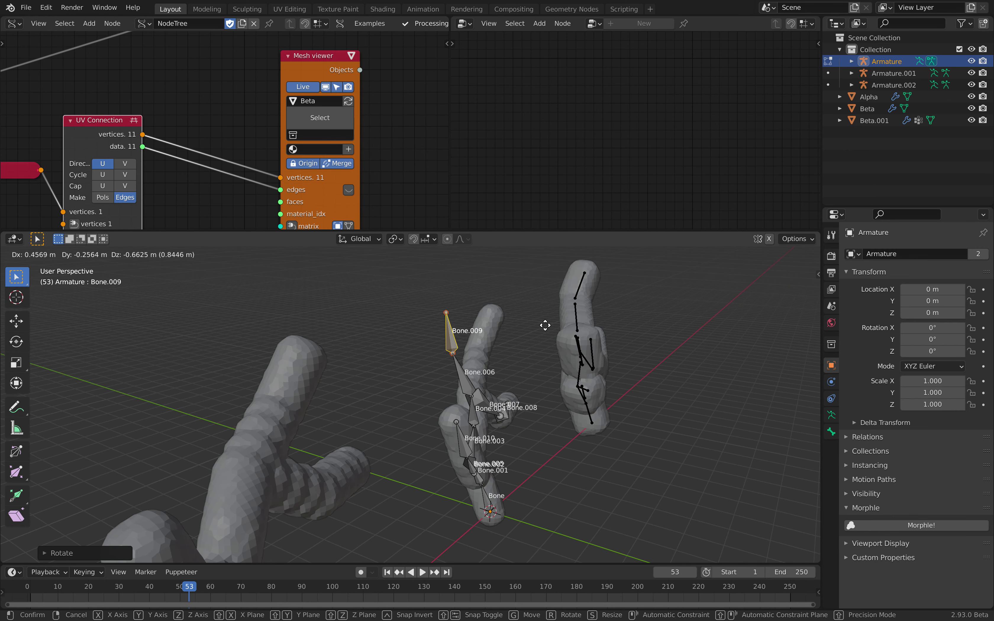
click(505, 290)
middle_drag(504, 290, 556, 353)
key(r)
click(541, 338)
key(r)
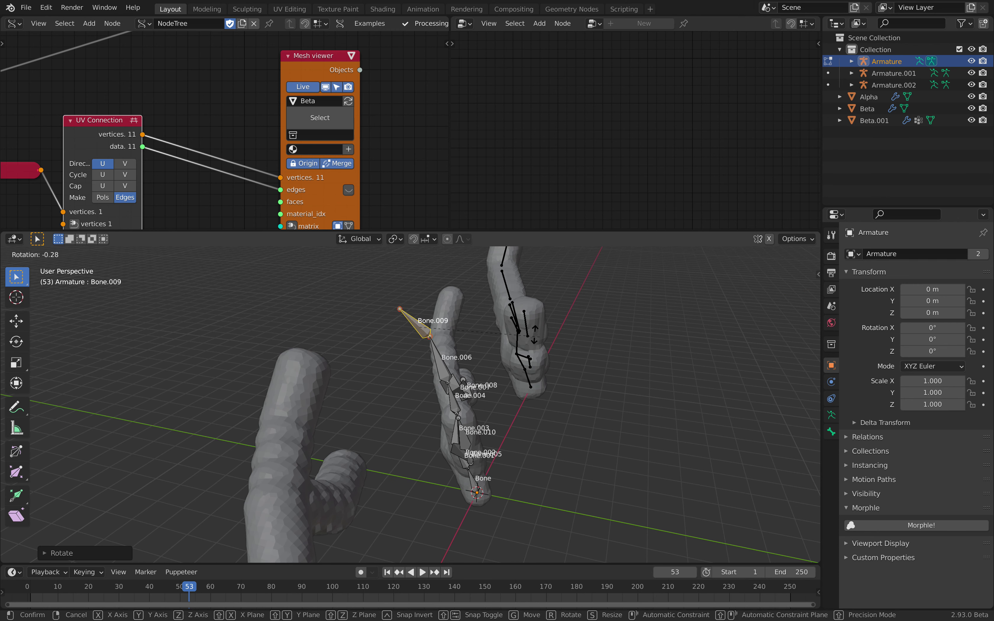
key(r)
click(527, 331)
Leave Edit Mode and examine the Armature Props node's outputs and their links in the Sverchok tree.
key(Tab)
scroll(180, 153, down, 3)
middle_drag(54, 130, 251, 159)
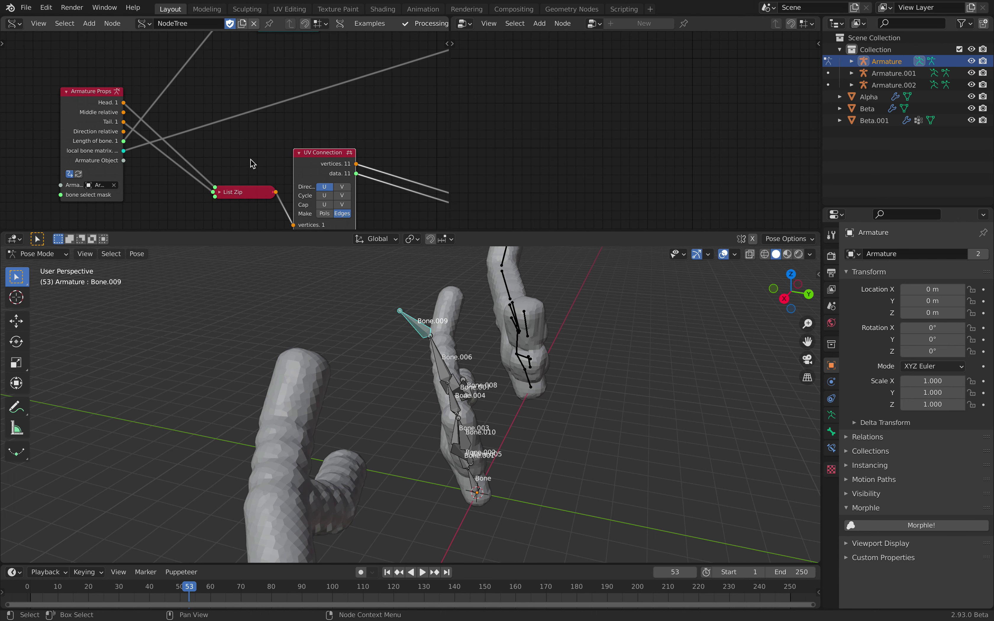
scroll(100, 148, up, 1)
drag(63, 80, 75, 78)
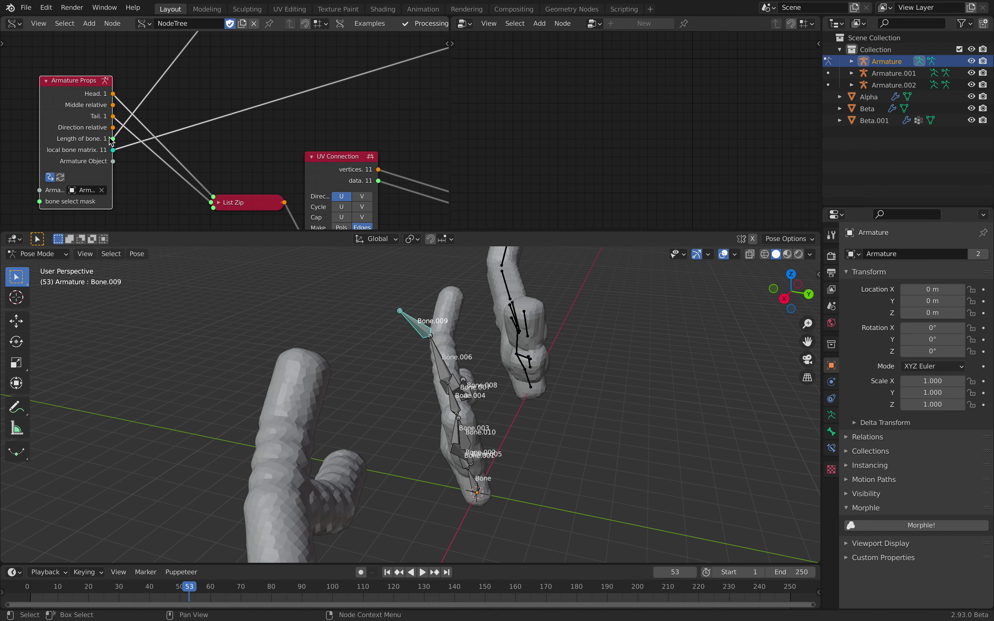
middle_drag(111, 141, 114, 118)
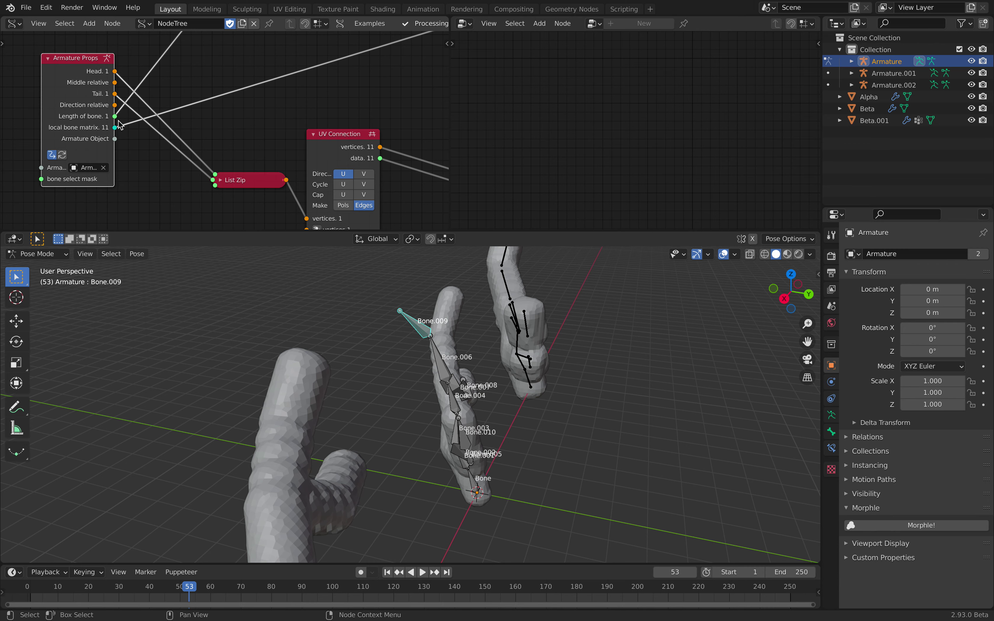
middle_drag(411, 312, 349, 314)
Switch the Armature to Object Mode, advance to frame 54 to update the meshes, and check the fit of Alpha and the Armature.
click(39, 254)
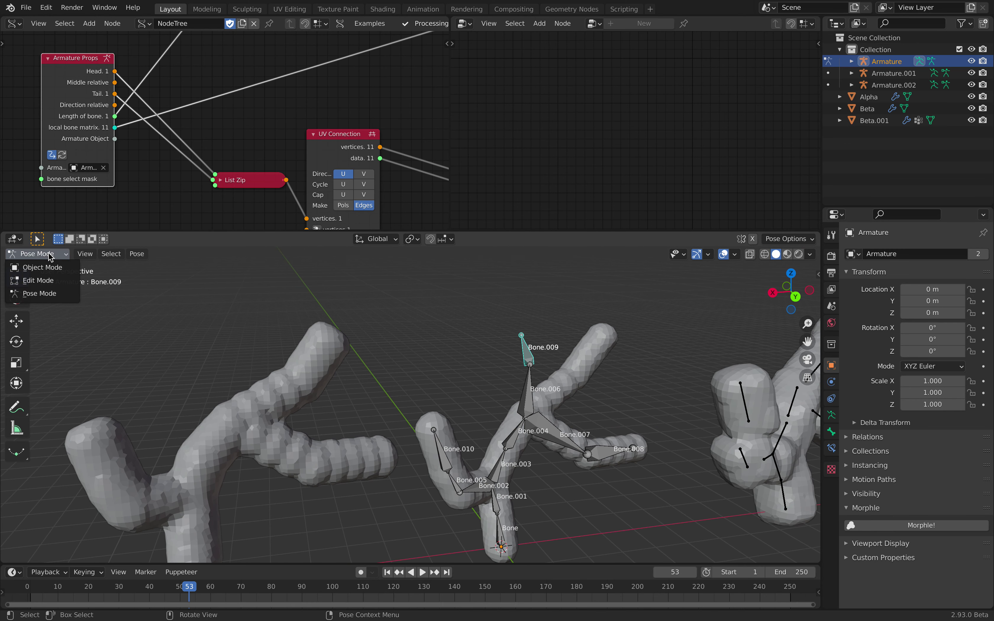
click(59, 274)
middle_drag(466, 418, 517, 395)
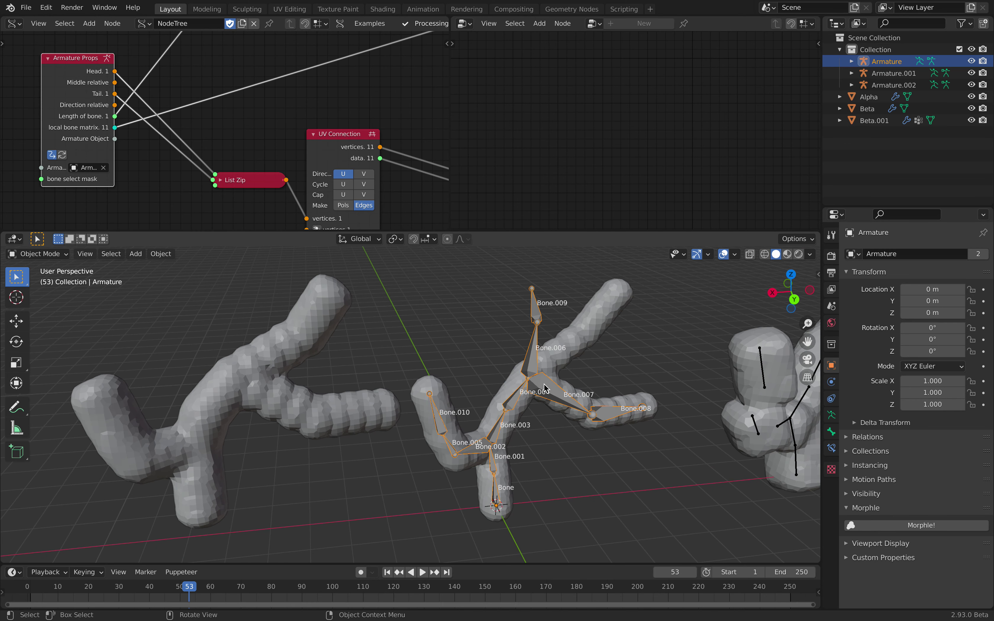
click(505, 426)
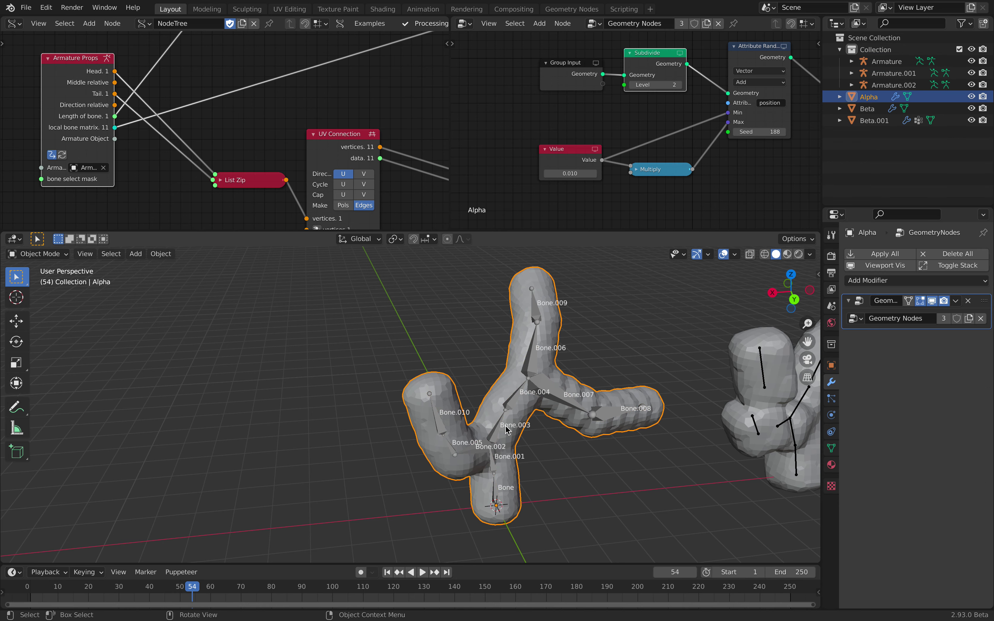
click(496, 422)
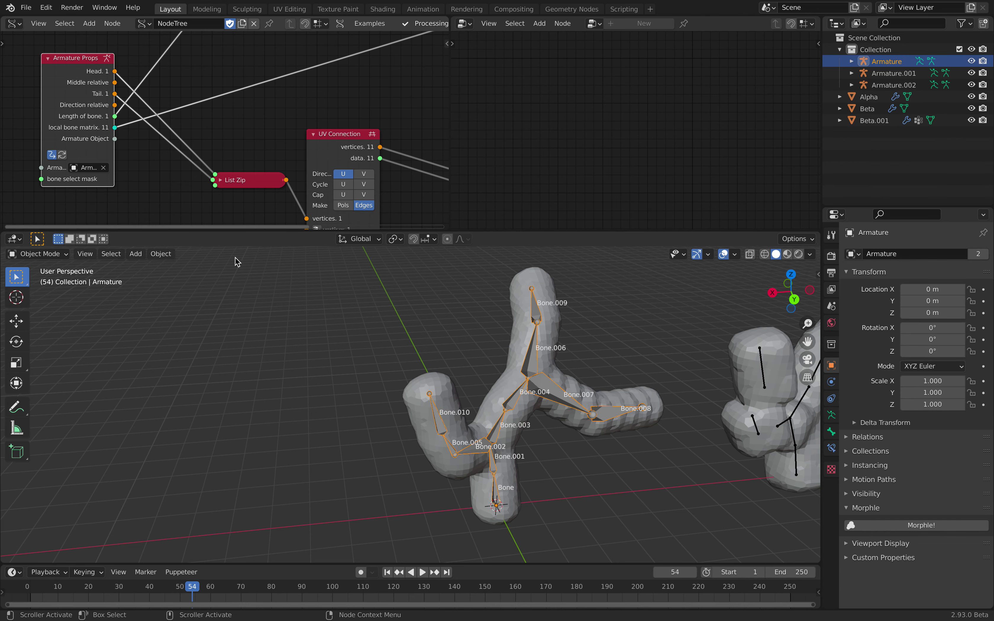
shift+middle_drag(385, 325, 237, 328)
Save the current file and open the recent file containing the character armature and the Armature_To_Edge node tree.
click(29, 9)
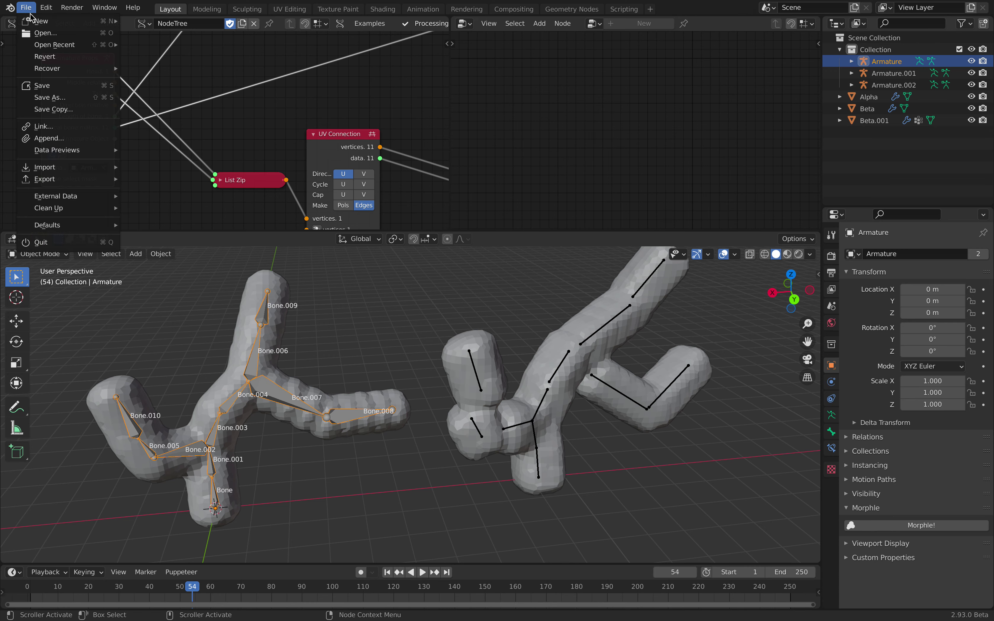
click(42, 85)
click(26, 8)
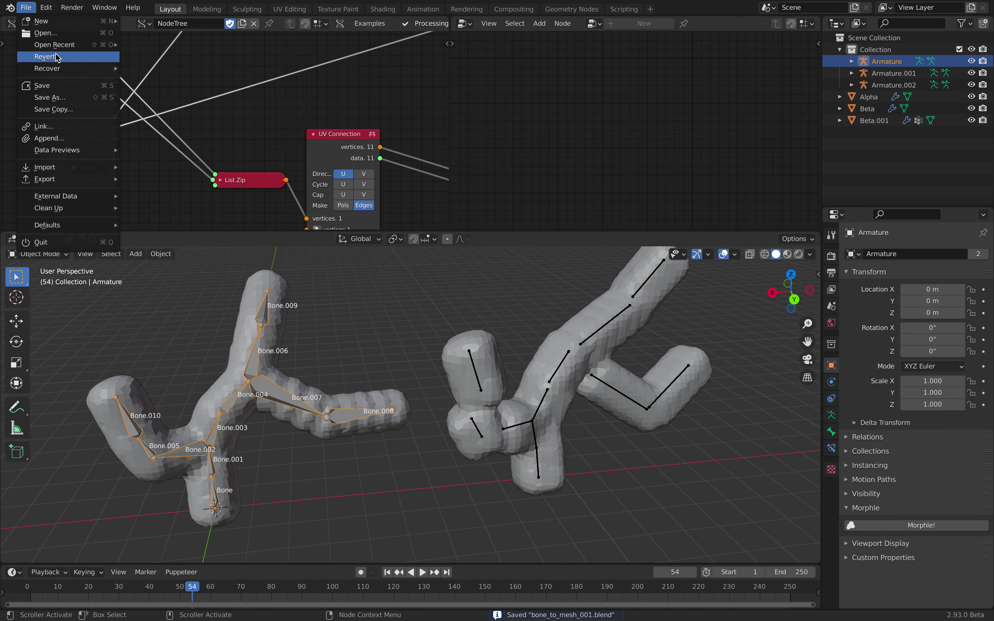
mouse_move(57, 47)
click(169, 57)
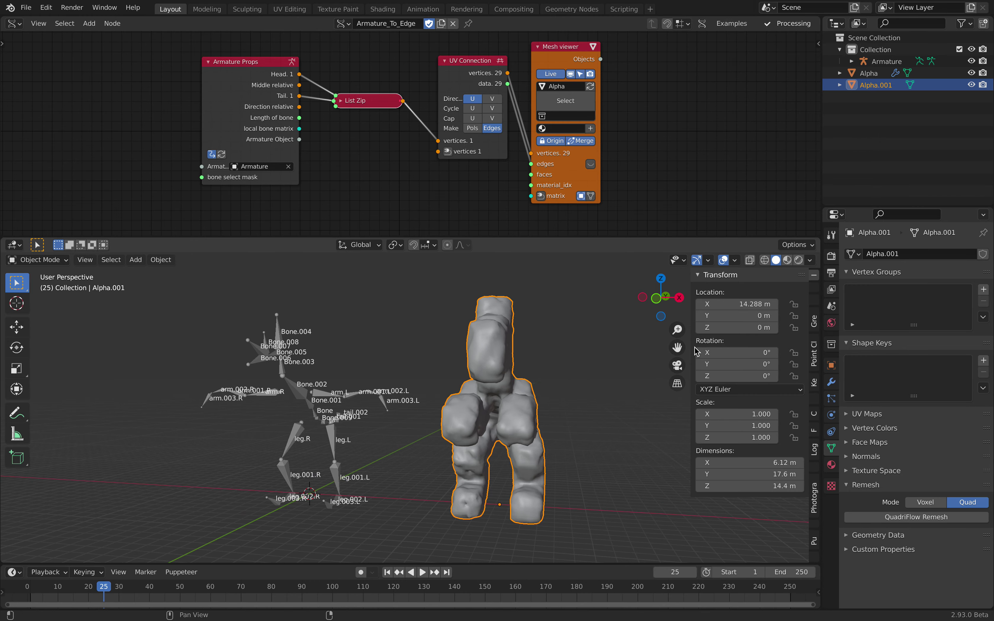
Hide the viewport sidebar, deselect everything, briefly test the animation playback and return to frame 1.
key(n)
middle_drag(562, 355, 484, 396)
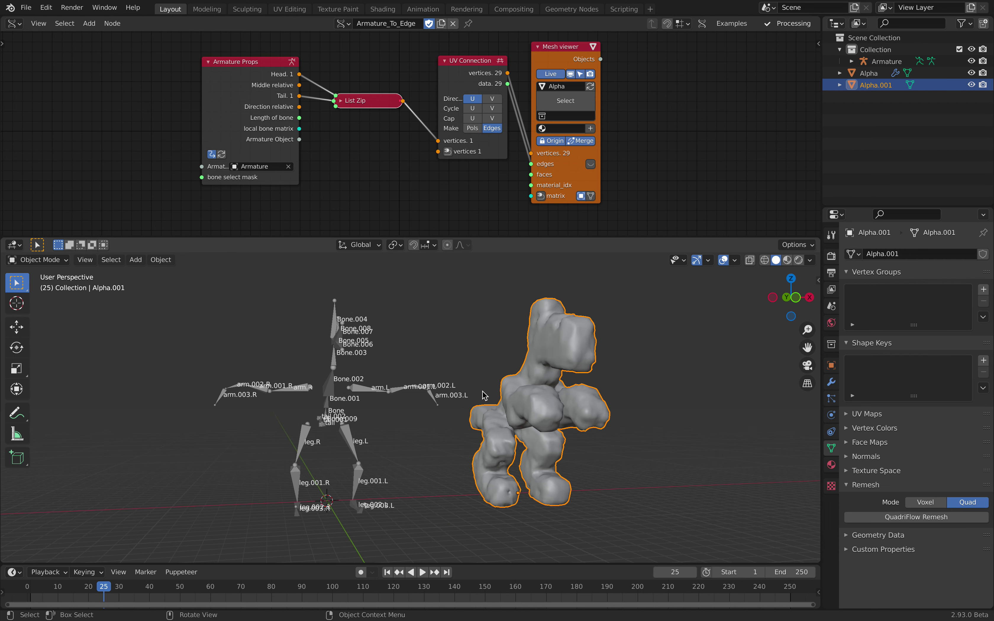
shift+middle_drag(421, 385, 477, 361)
click(477, 342)
key(space)
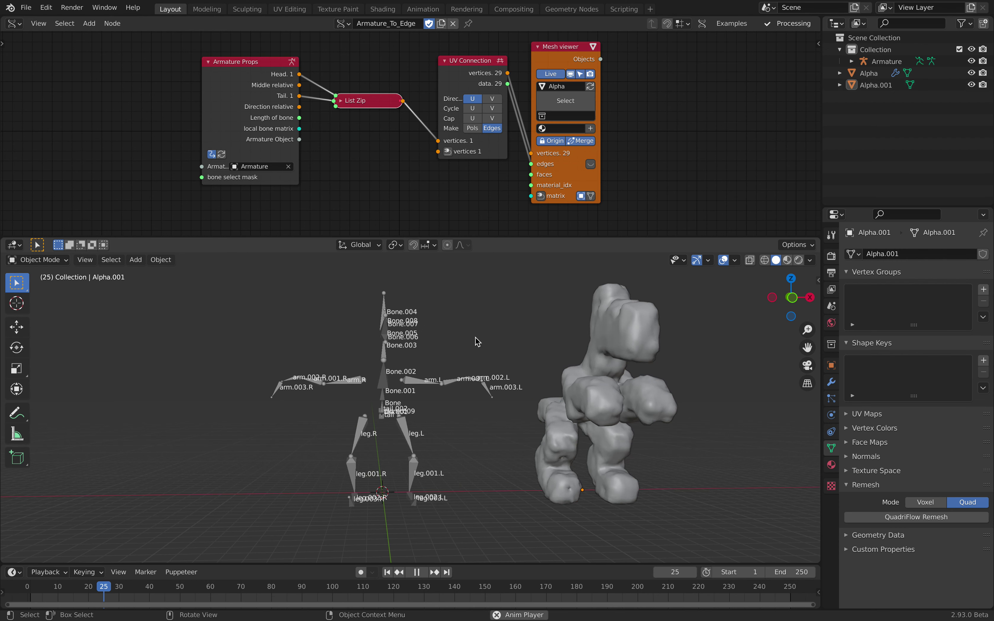
key(space)
click(387, 572)
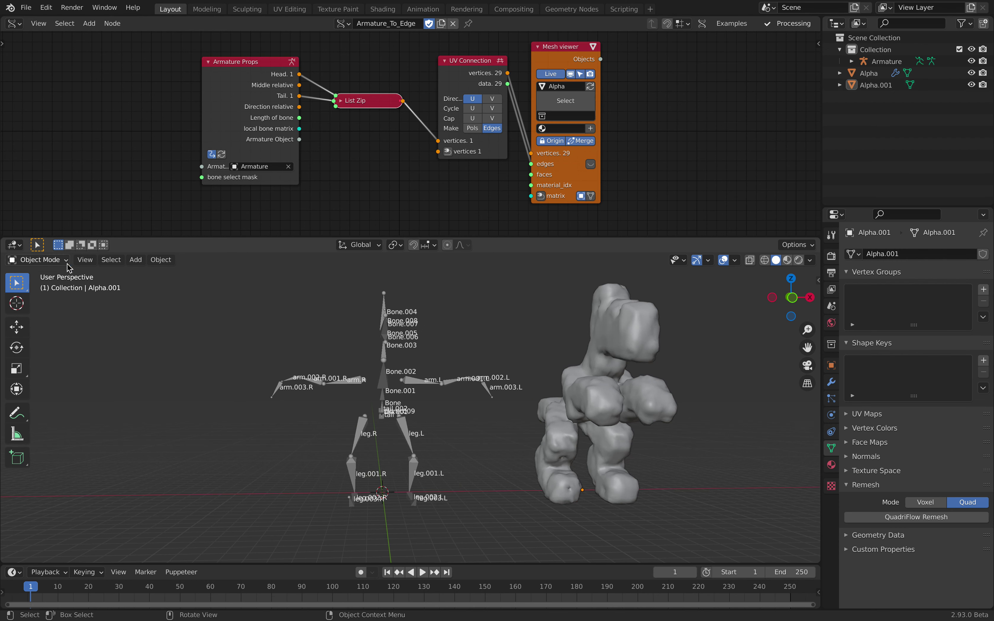
Select the character armature and space the Mesh viewer and UV Connection nodes further apart in the node tree.
click(57, 260)
mouse_move(452, 363)
middle_down()
mouse_move(487, 361)
mouse_move(454, 383)
middle_up()
click(454, 383)
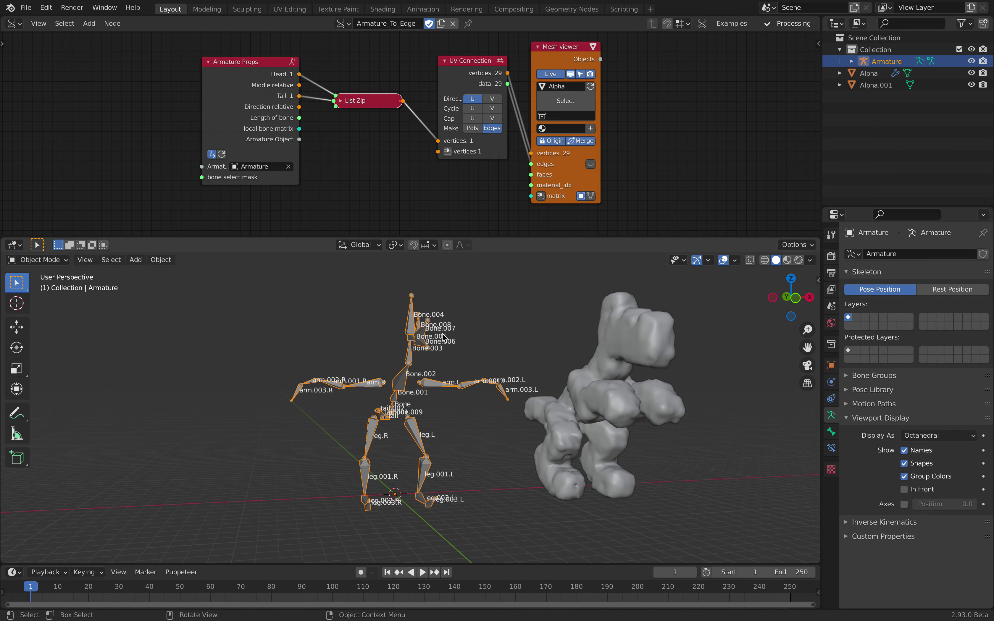
middle_drag(486, 114, 456, 126)
drag(531, 66, 548, 60)
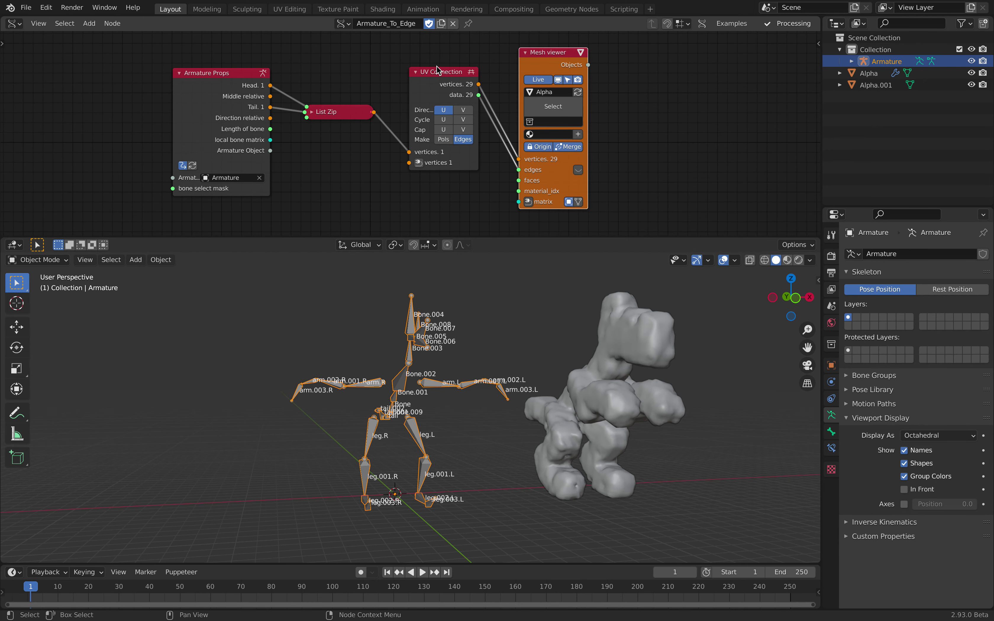
drag(438, 72, 434, 72)
Temporarily hide the character armature and toggle the visibility of Alpha.001, ending with both shown.
middle_drag(521, 314, 507, 314)
click(972, 62)
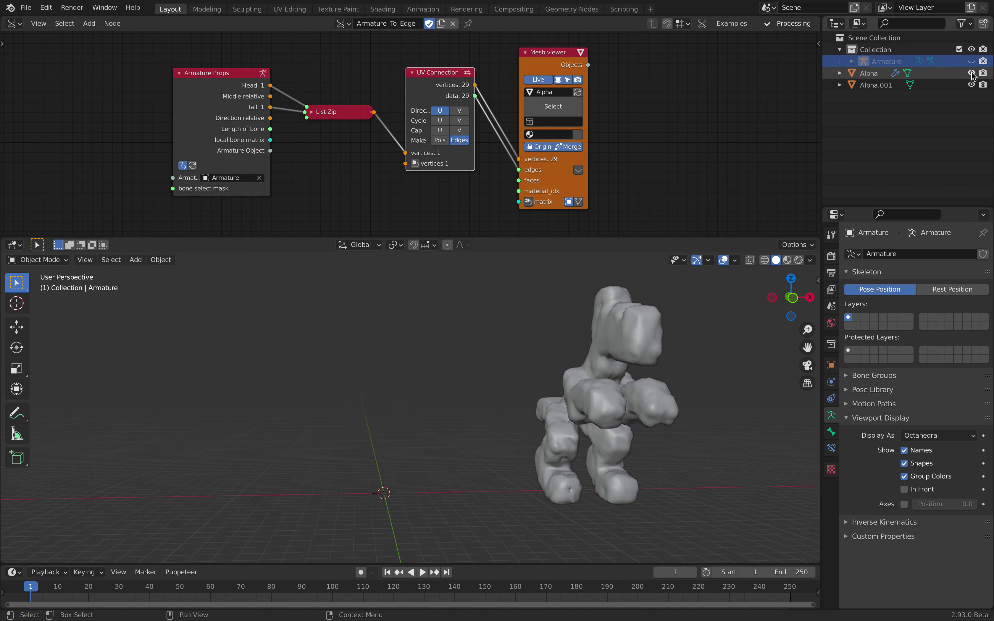
click(972, 85)
click(971, 85)
click(972, 85)
click(972, 85)
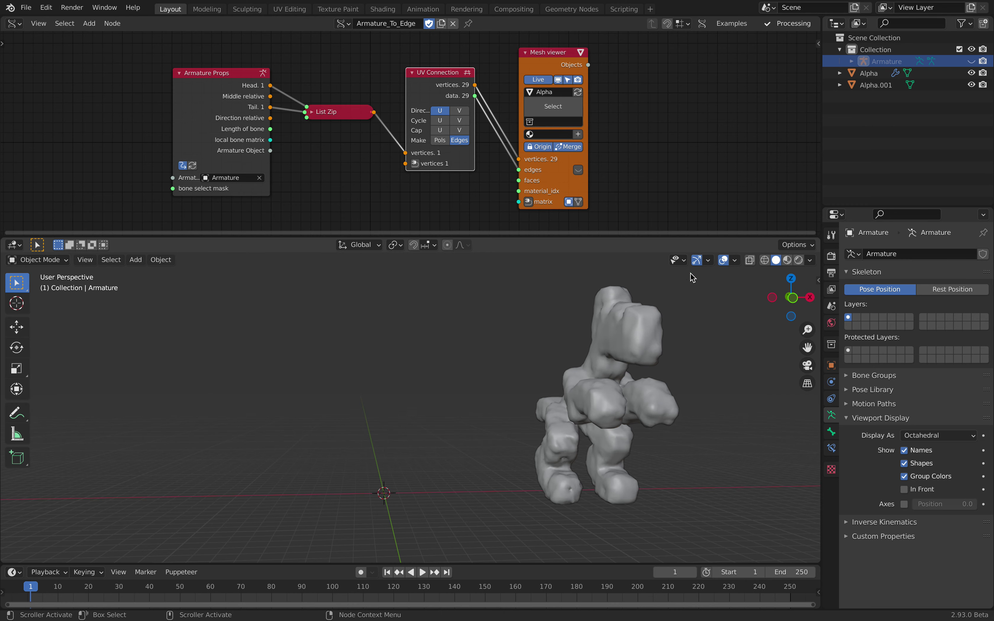
click(972, 62)
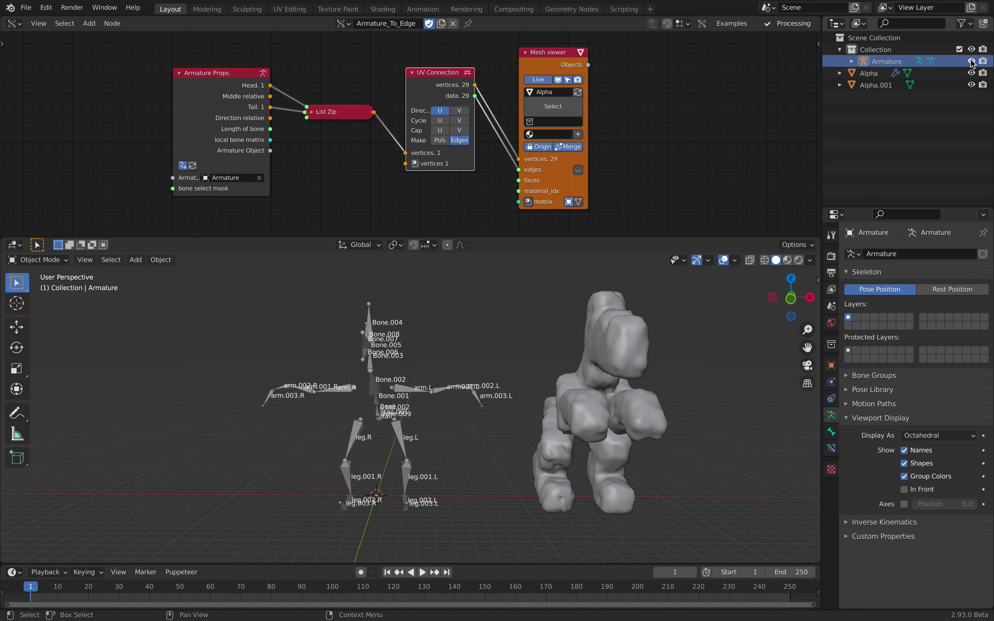
Select the character armature, show it in the front orthographic view and set the timeline to frame 0.
mouse_move(435, 370)
middle_down()
mouse_move(417, 380)
mouse_move(440, 373)
middle_up()
click(417, 382)
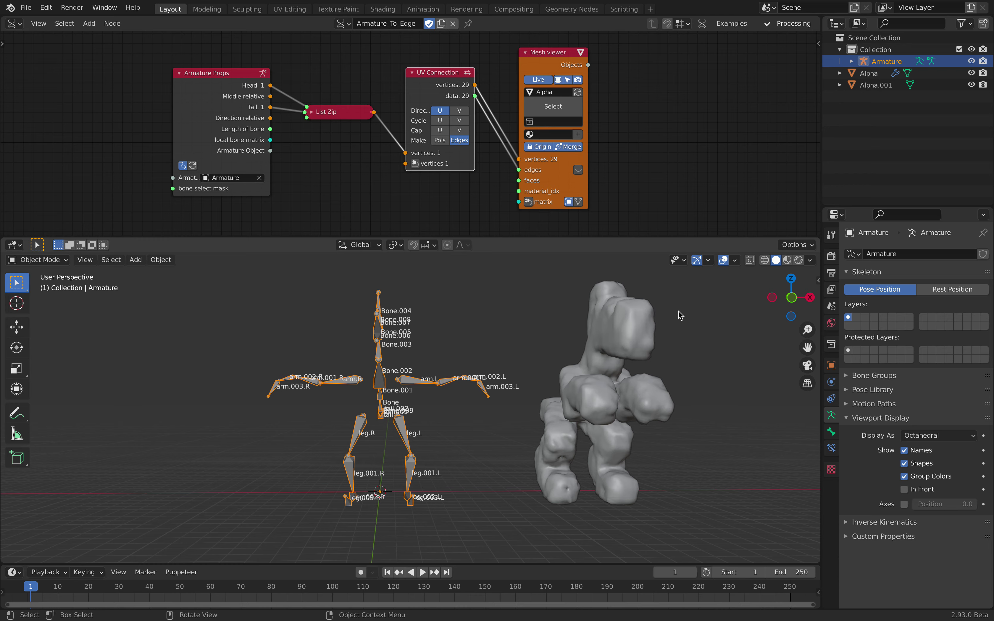
click(792, 298)
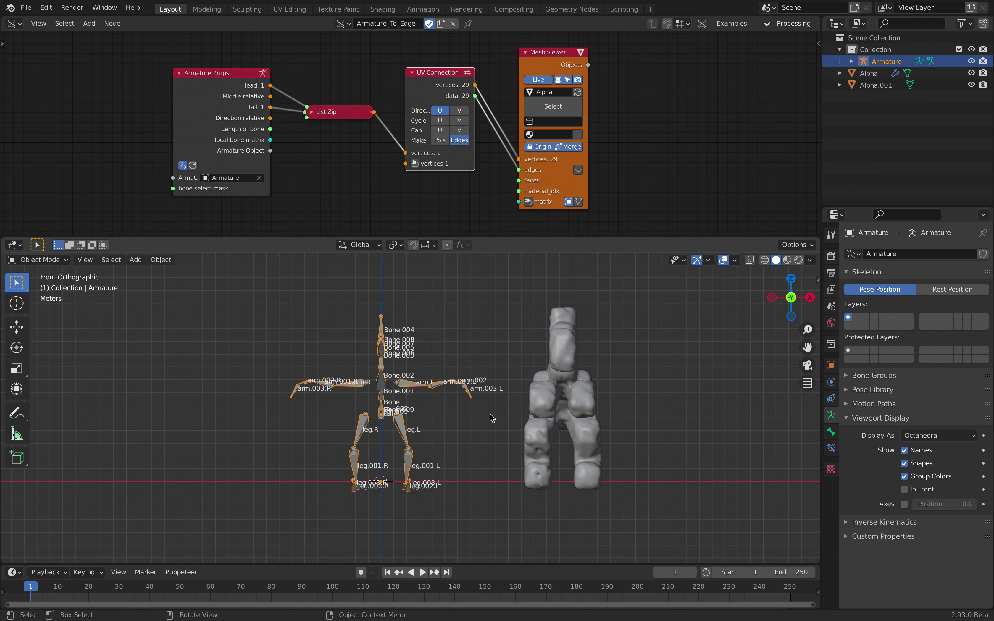
click(60, 264)
drag(135, 590, 26, 590)
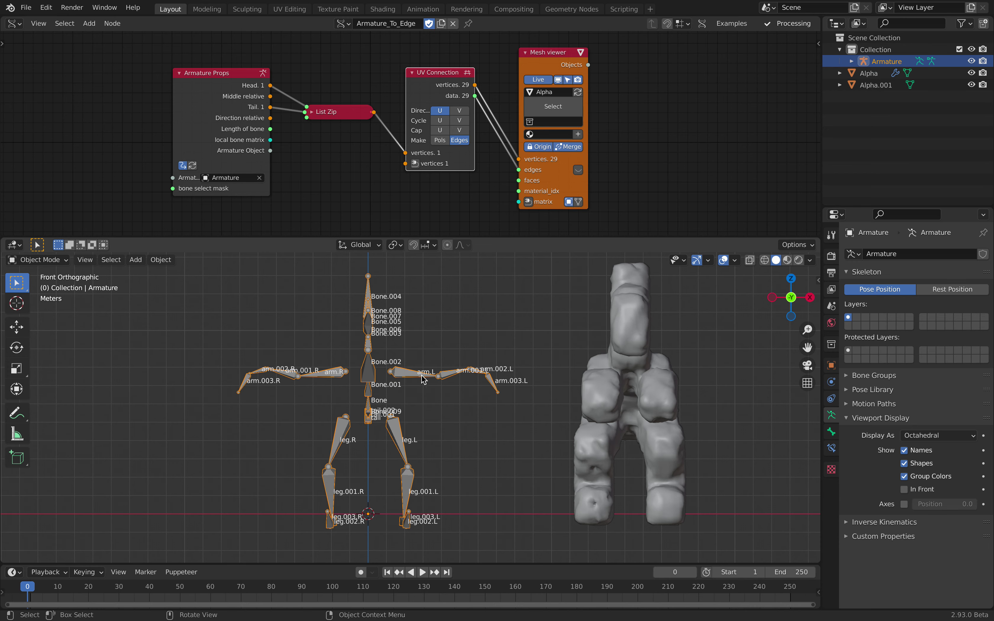
shift+middle_drag(424, 380, 386, 372)
Put the character armature into Edit Mode and move arm.L and arm.001.L slightly upward.
key(Tab)
click(384, 365)
key(g)
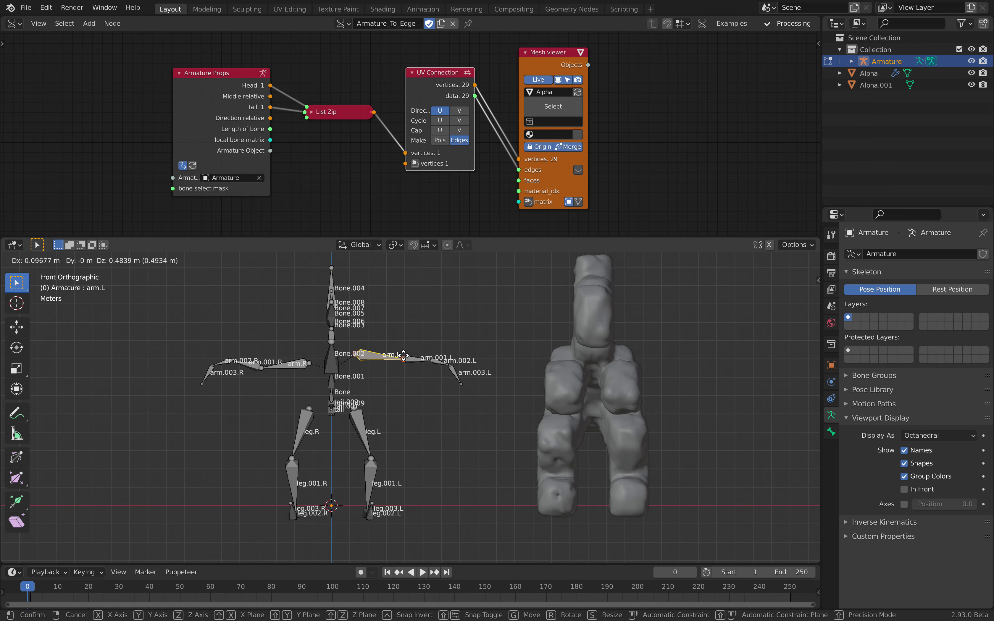
click(404, 354)
click(425, 357)
key(g)
click(428, 353)
Move arm.002.L and arm.003.L outward to lengthen the left arm.
click(450, 363)
key(g)
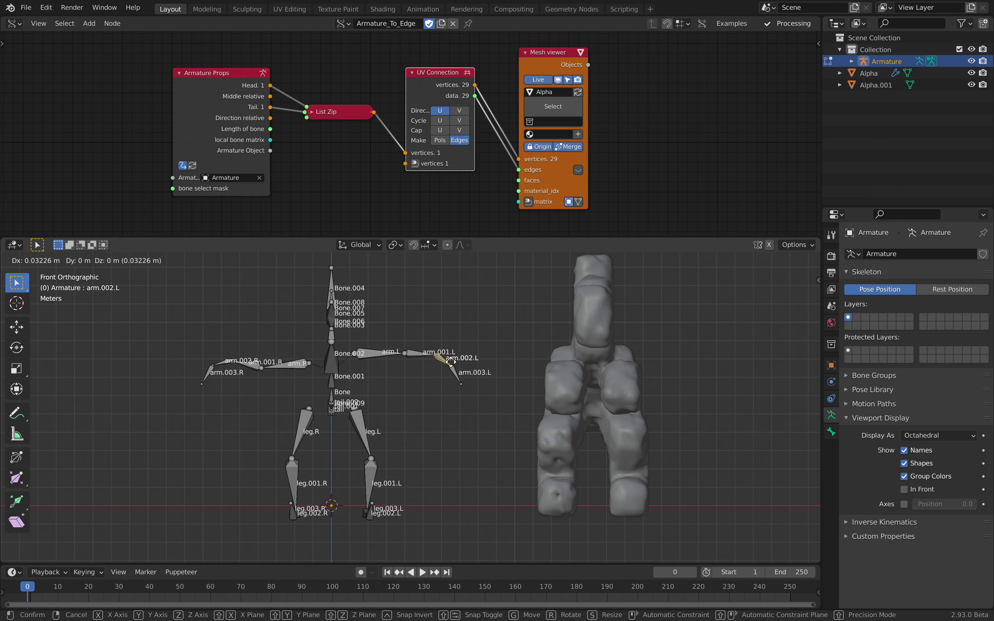
click(470, 367)
click(463, 377)
key(g)
click(476, 380)
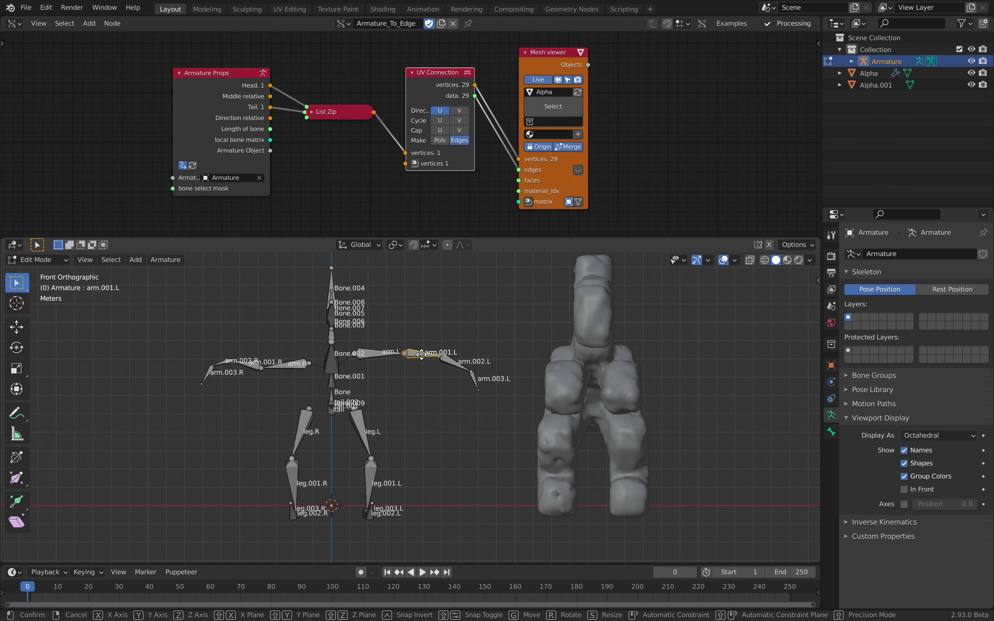
Fine-tune the positions of arm.001.L and arm.L to straighten the upper part of the left arm.
click(422, 351)
click(382, 357)
key(g)
click(385, 359)
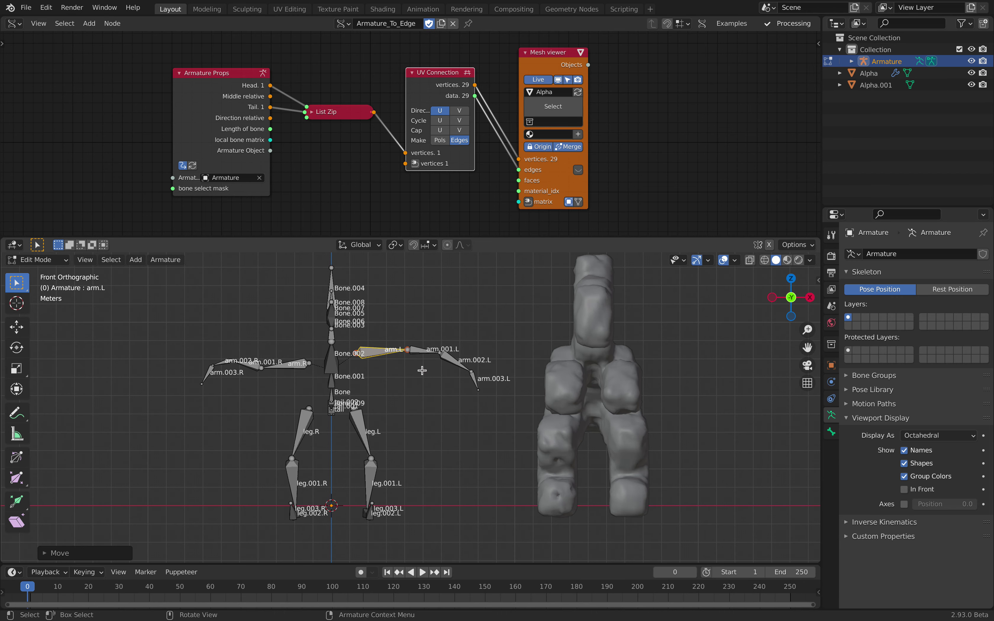
Turn on X-axis mirroring and move arm.L and arm.001.L, raising the elbow area on both arms.
key(g)
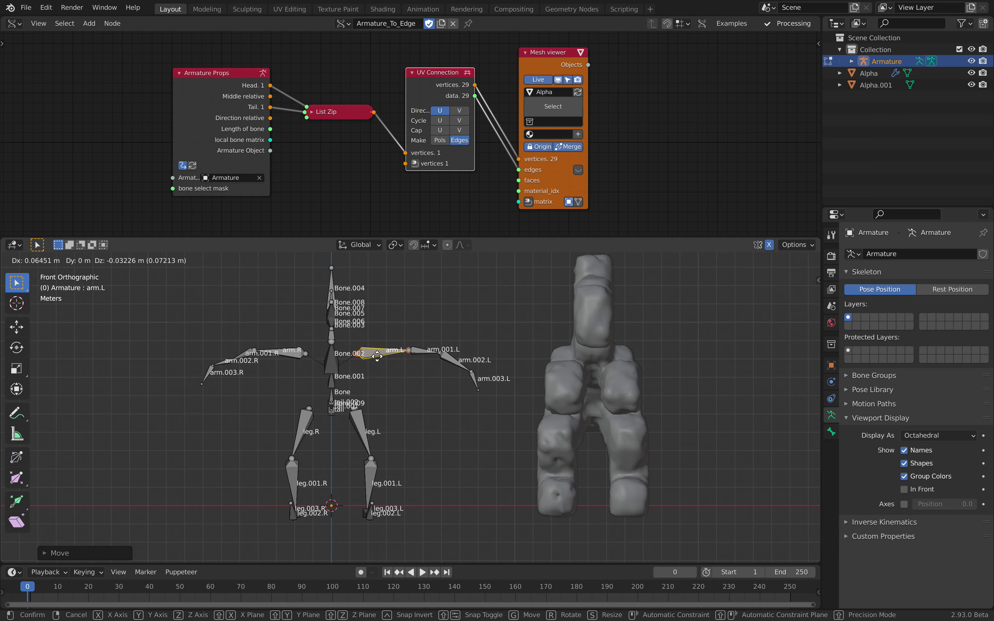
click(378, 356)
click(429, 350)
key(g)
click(431, 340)
Adjust arm.002.L, then rotate and move arm.003.L so the hands point outward almost horizontally.
drag(456, 357, 479, 371)
key(r)
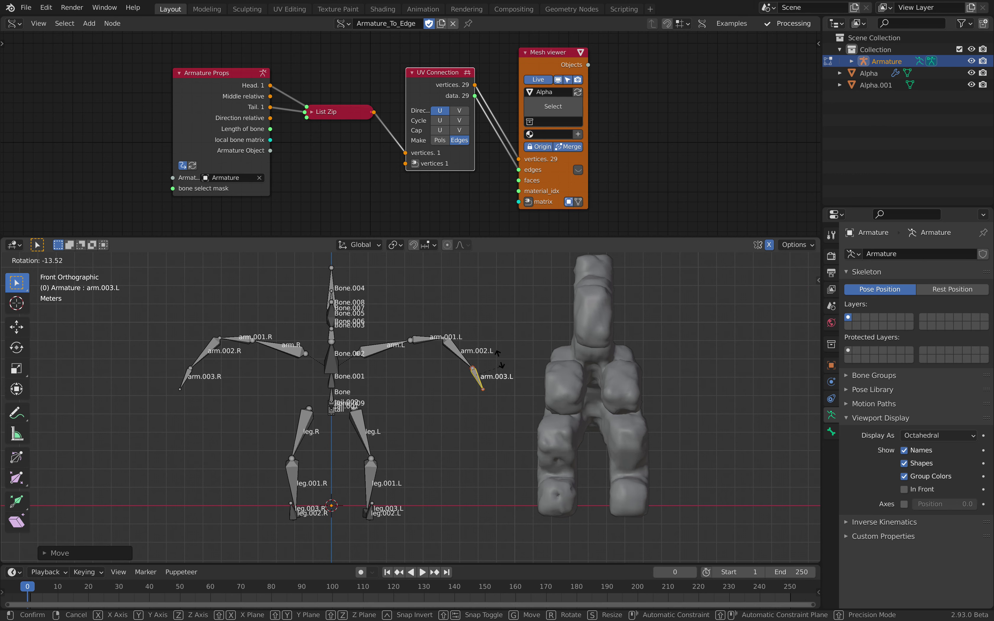
click(477, 321)
key(g)
click(482, 308)
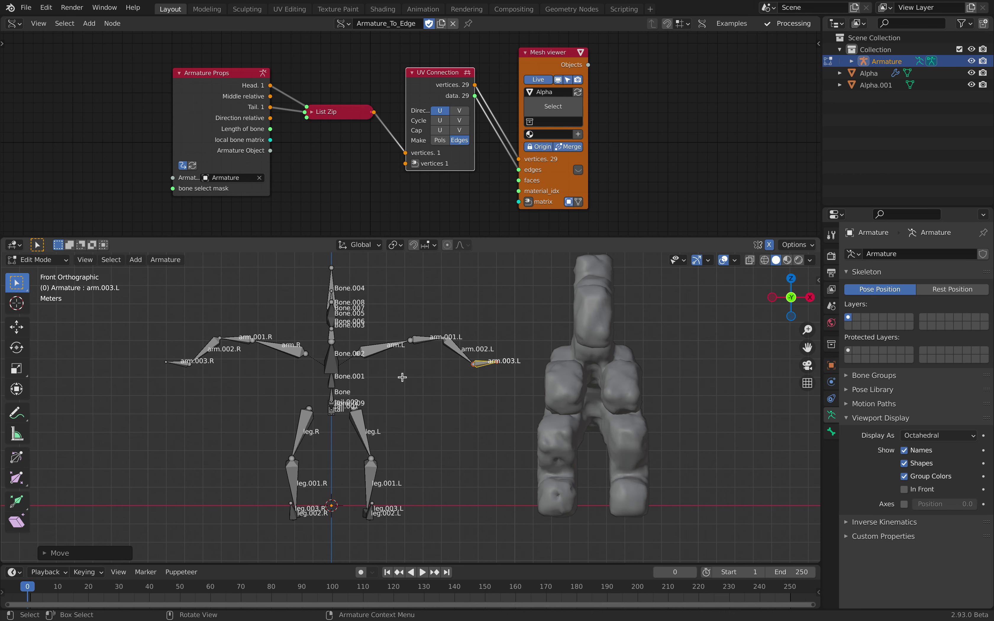
Move the left knee joint outward with mirroring, then shift leg.002.L and leg.003.L outward along X and leave armature editing.
drag(363, 414, 402, 459)
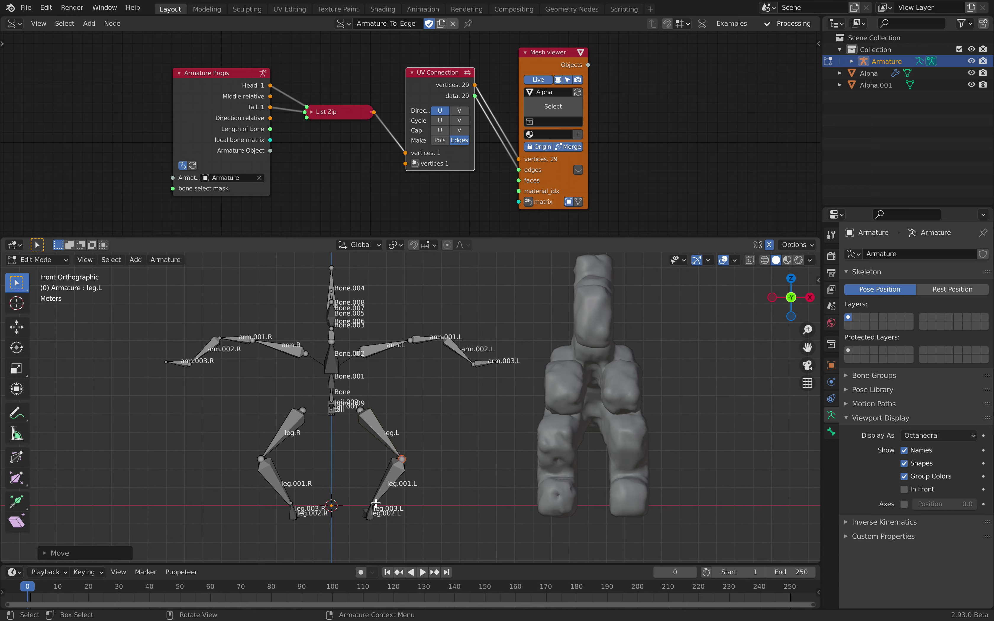
middle_drag(383, 505, 410, 501)
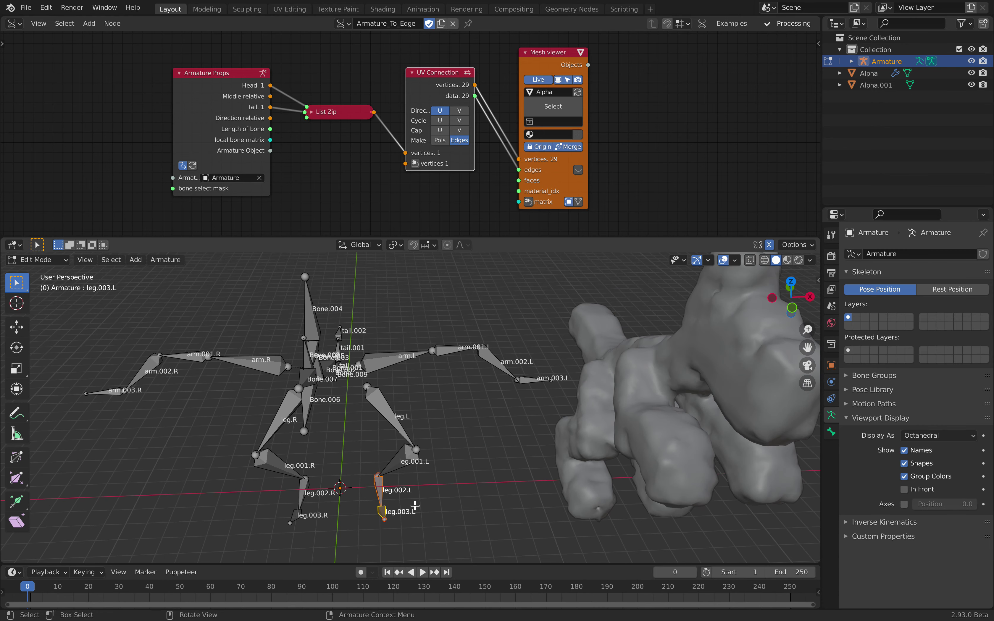
key(g)
key(x)
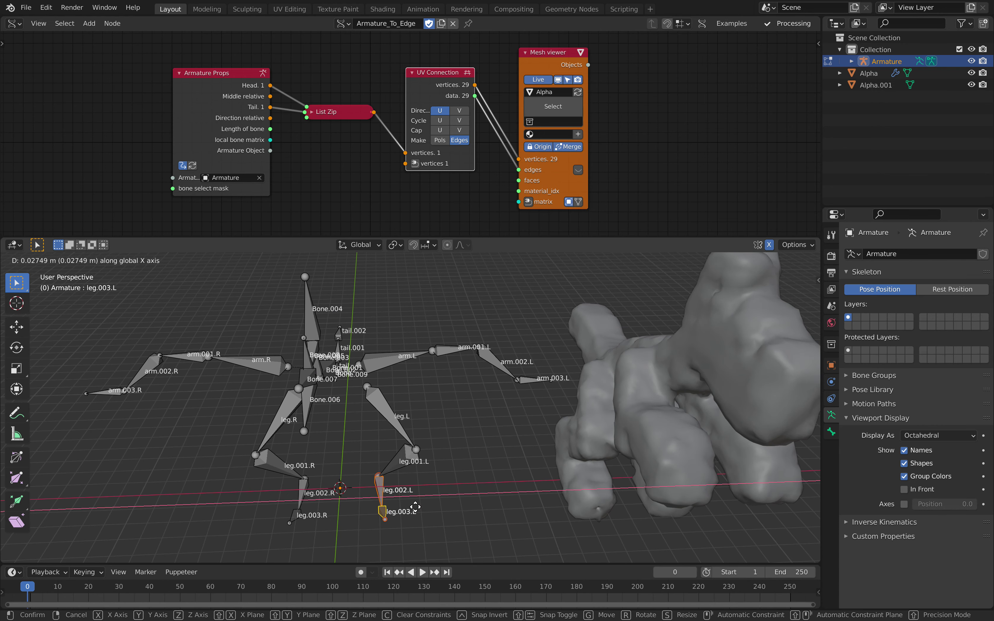
click(426, 509)
middle_drag(426, 508, 355, 378)
key(Tab)
Move the Alpha.001 mesh along the X axis, farther away from the armature.
click(558, 375)
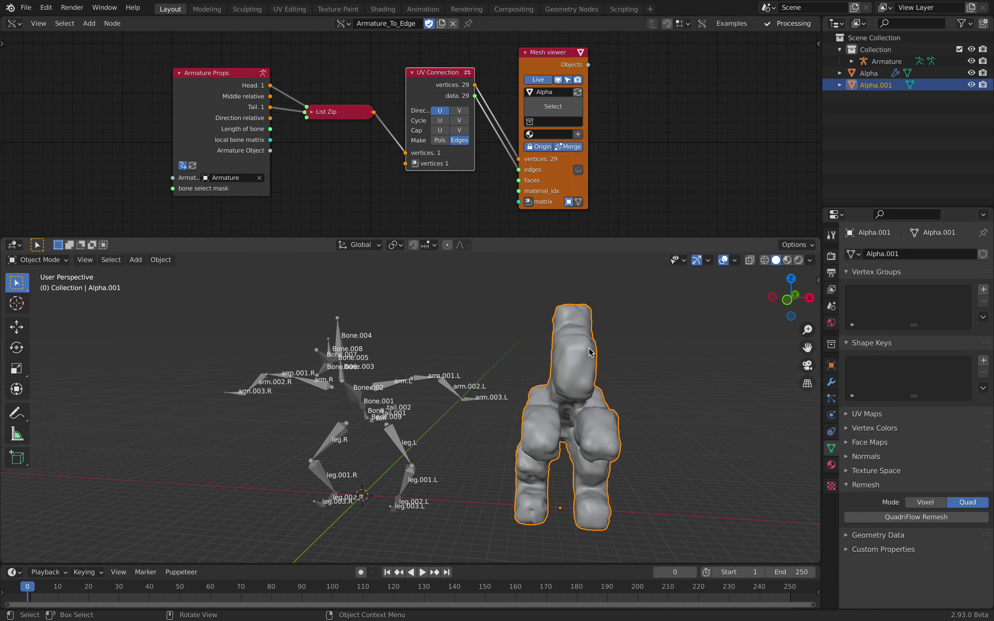
key(g)
key(x)
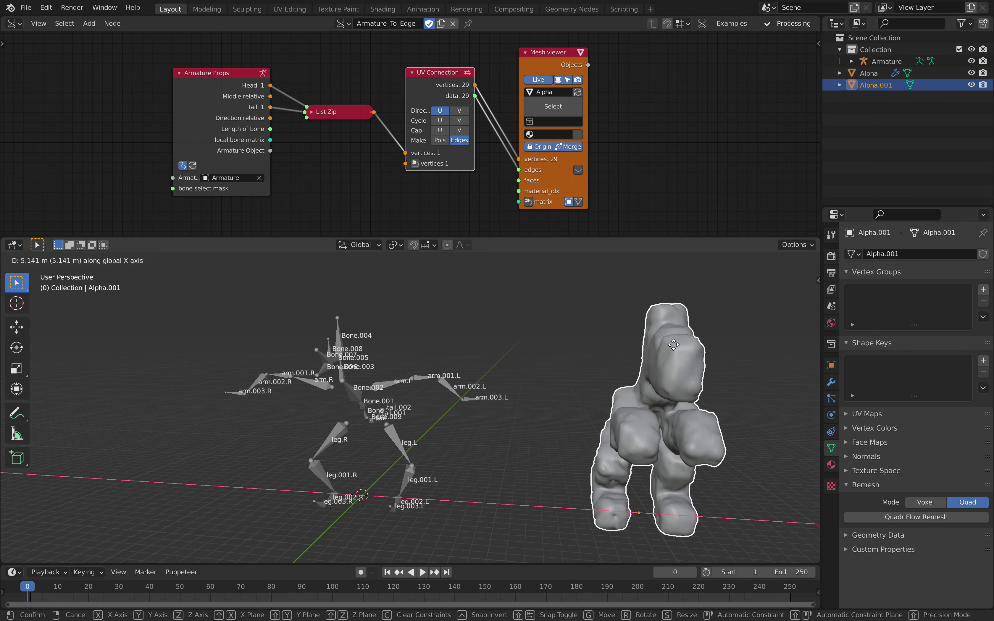
click(687, 341)
middle_drag(543, 358, 557, 359)
Clear and reassign Armature as the source object of the Armature Props node, then play the timeline to refresh it.
click(430, 375)
click(428, 376)
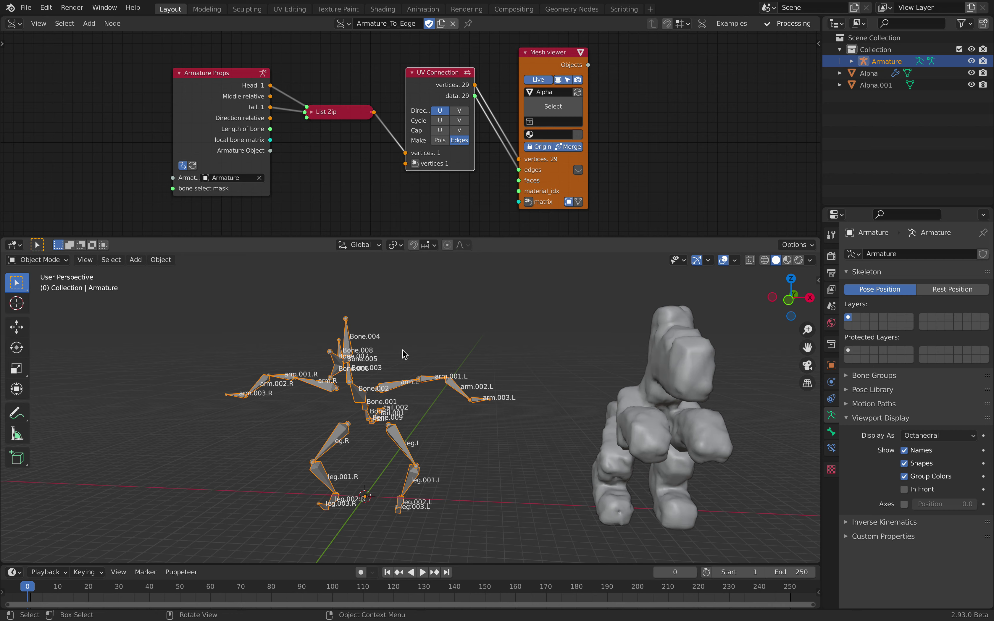
click(258, 177)
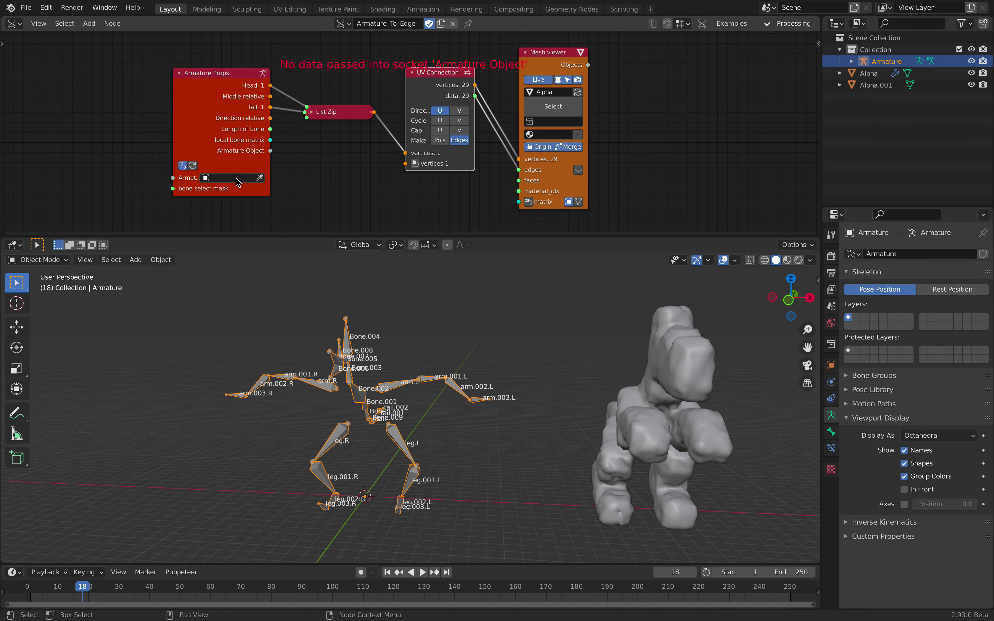
click(236, 178)
click(236, 210)
middle_drag(396, 322, 407, 321)
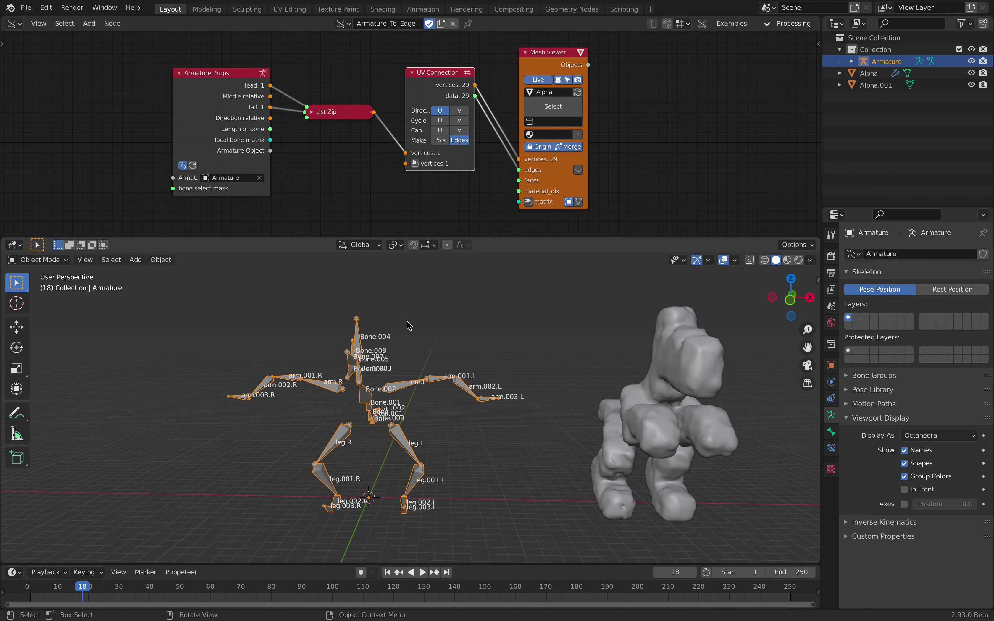
key(space)
Expand the List Zip node, try a higher level and set the level back to 1.
drag(354, 111, 347, 107)
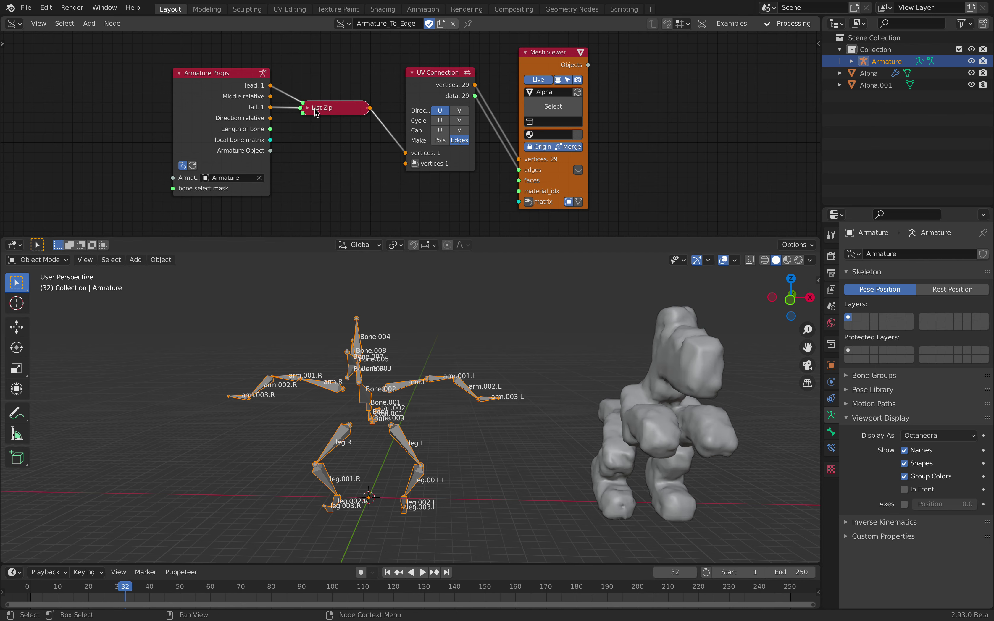
click(306, 108)
click(358, 135)
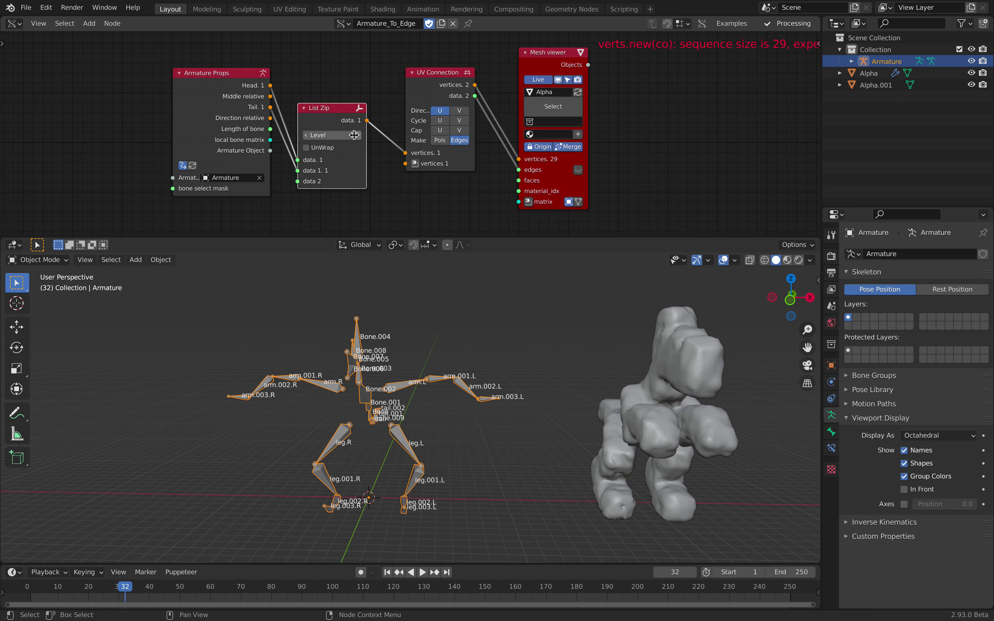
click(310, 135)
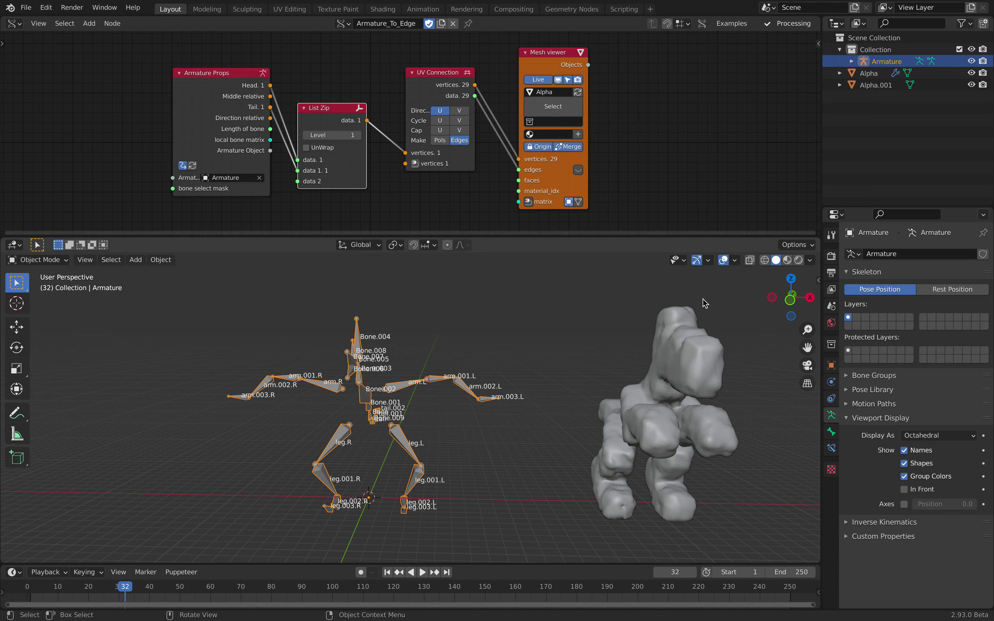
Hide the Alpha.001 mesh and select the Alpha object.
click(676, 366)
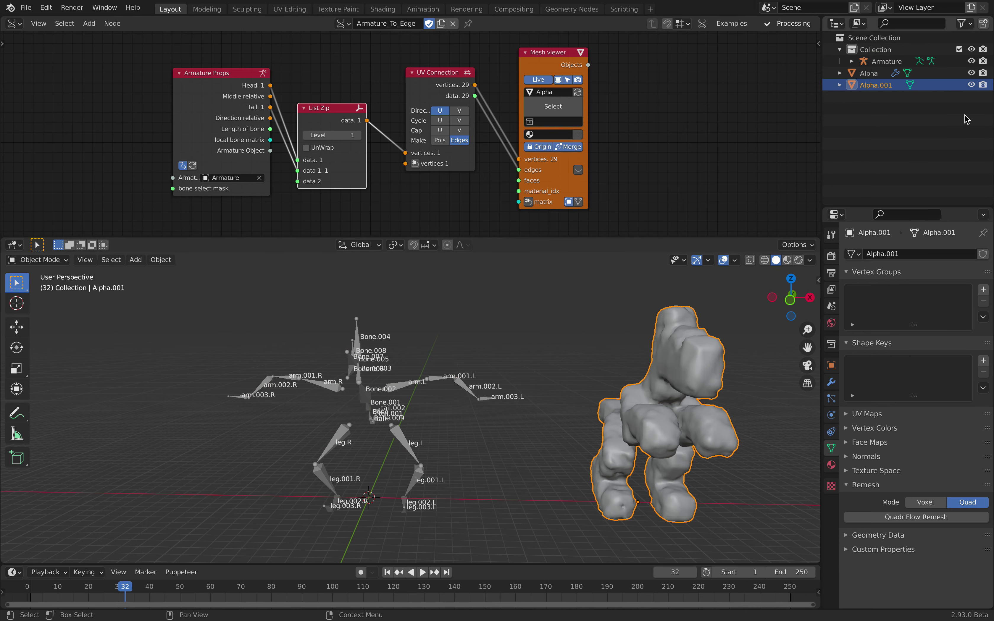
click(971, 85)
click(883, 74)
middle_drag(609, 291, 529, 322)
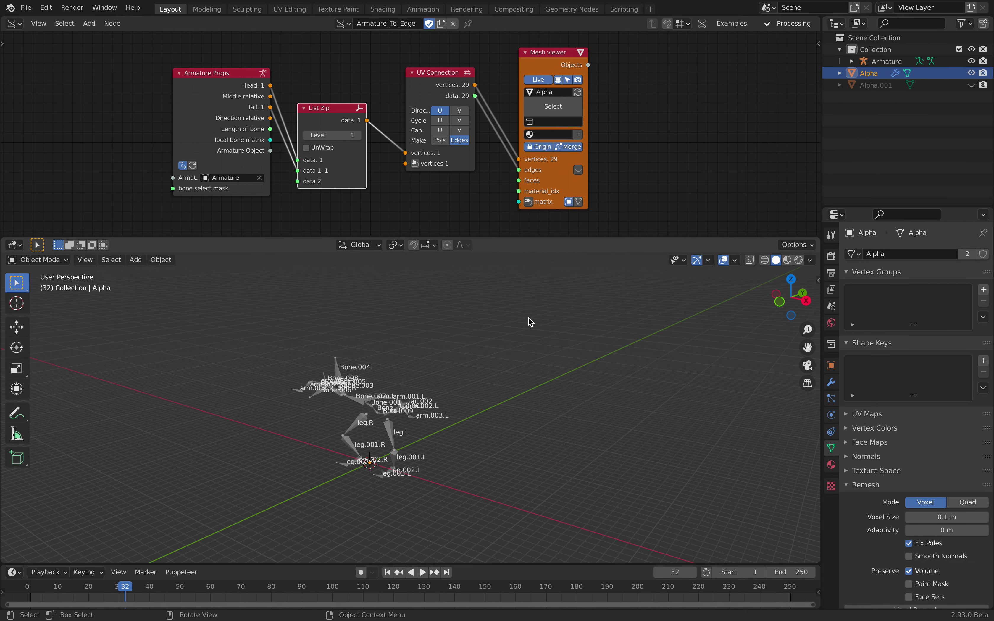
Frame the Alpha object and enter Edit Mode to check it for geometry, then return to Object Mode.
click(85, 260)
click(99, 326)
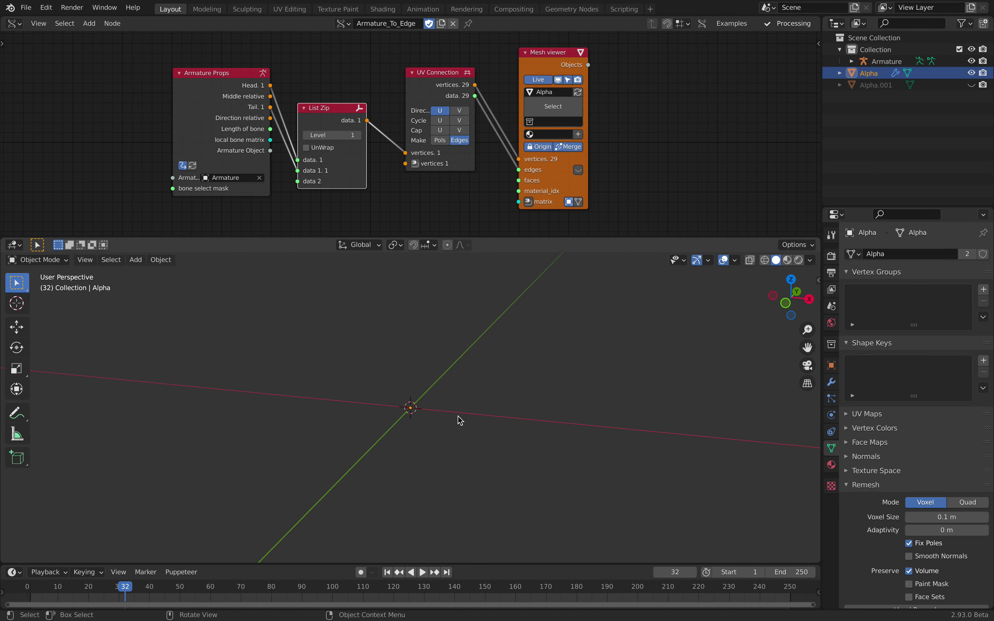
key(Tab)
scroll(428, 388, down, 8)
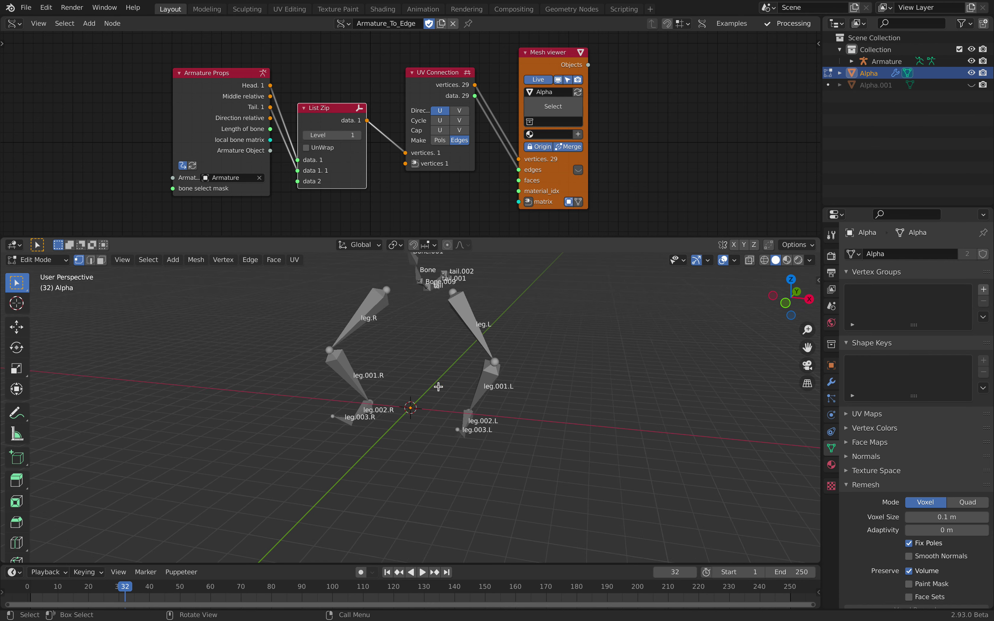
middle_drag(434, 432, 432, 426)
click(39, 260)
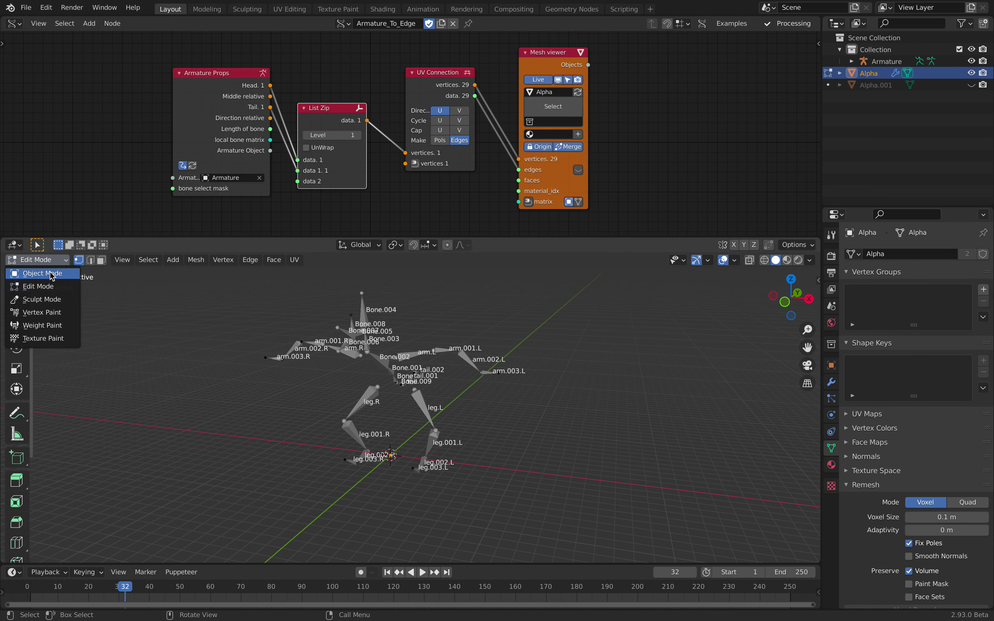
click(45, 272)
middle_drag(490, 272, 490, 332)
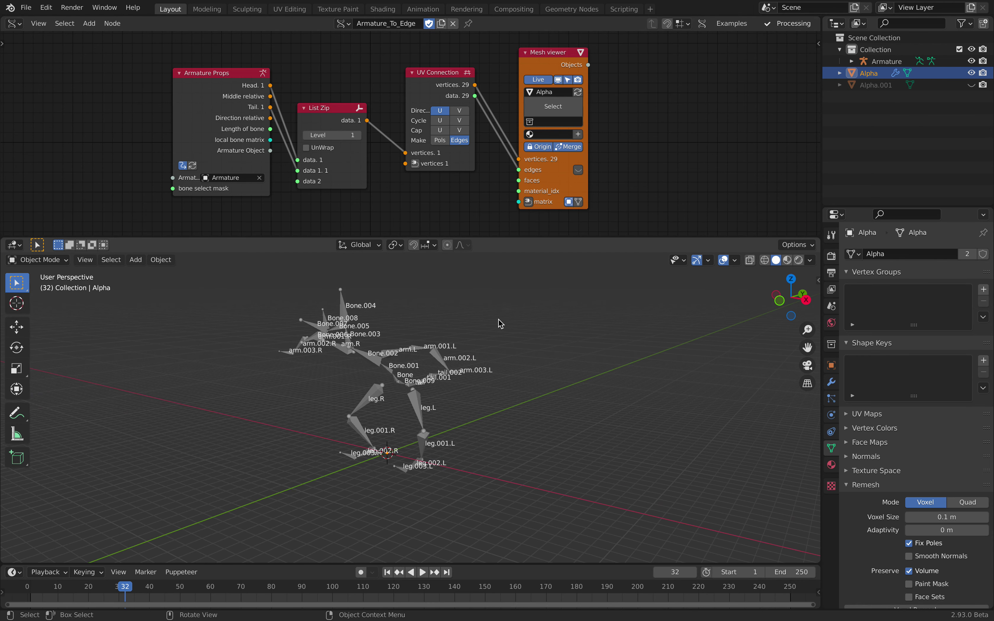
Save the file and tidy the node graph by repositioning Mesh viewer, List Zip and UV Connection and collapsing List Zip.
key(ctrl+s)
drag(557, 53, 573, 40)
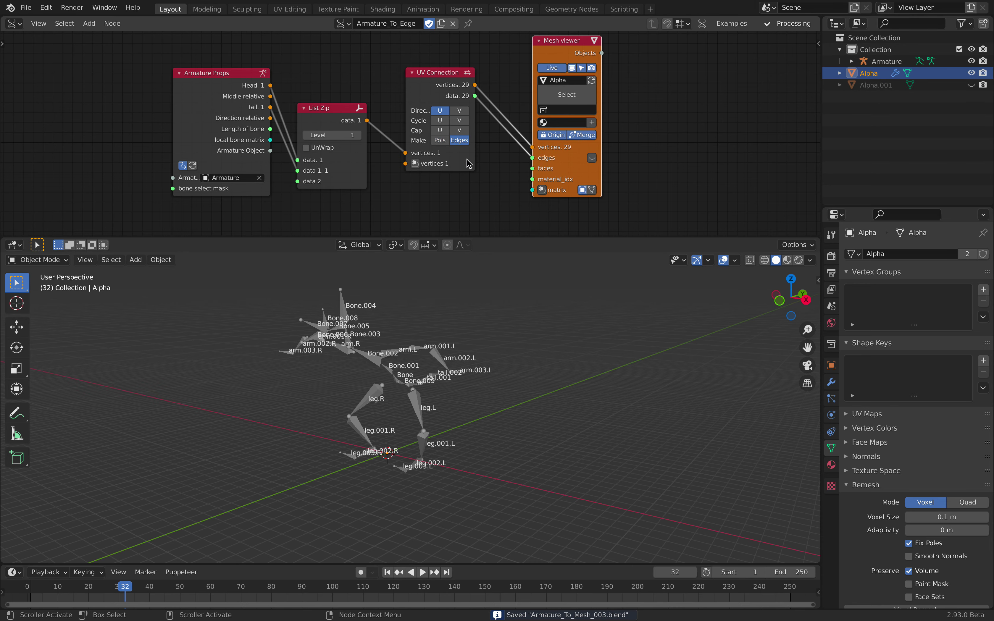
drag(312, 108, 317, 82)
click(309, 84)
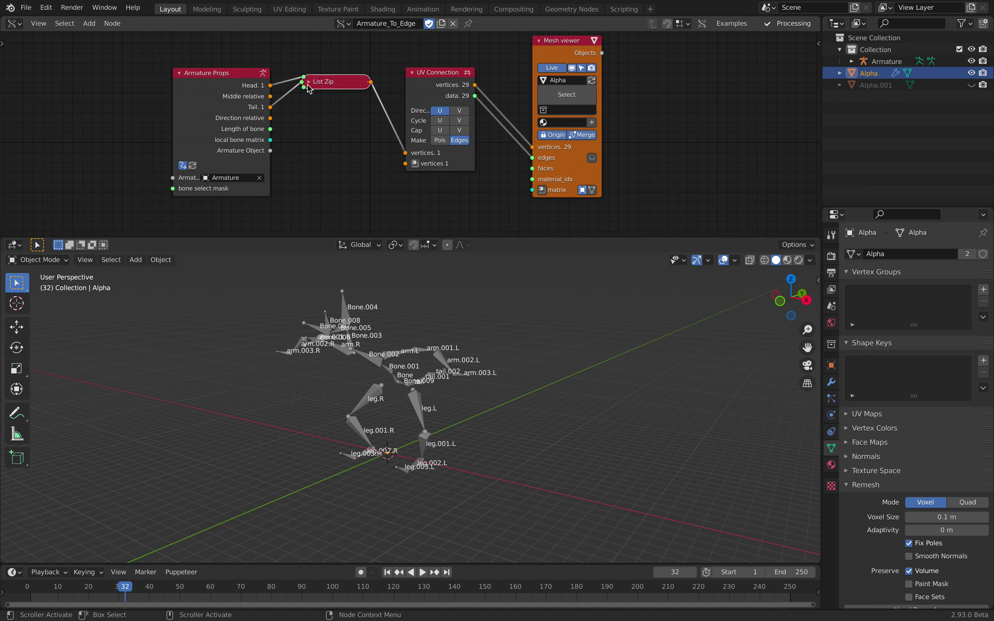
middle_drag(291, 53, 328, 56)
drag(469, 70, 466, 32)
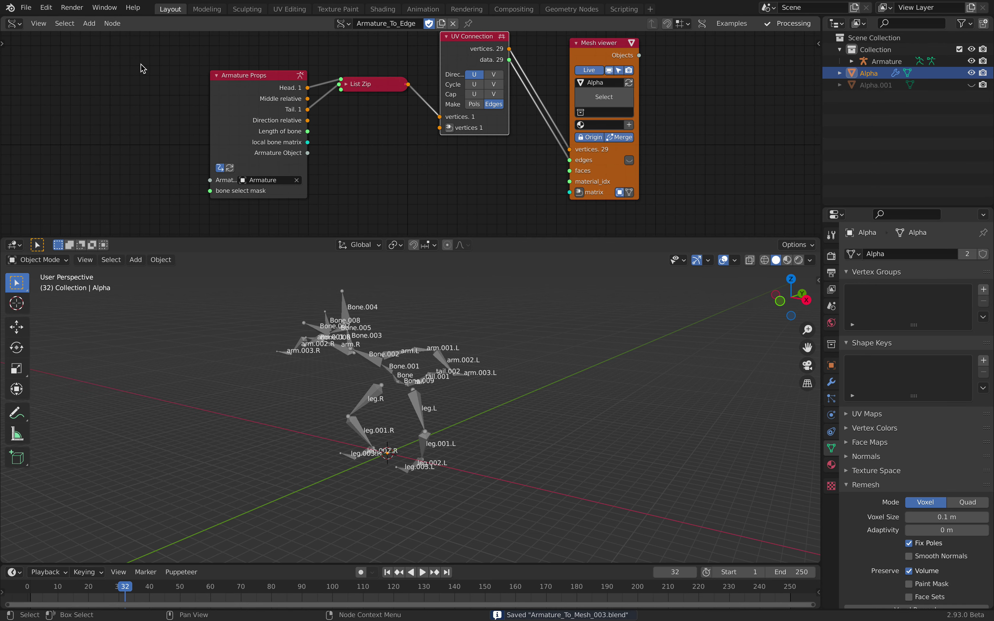
Append the node tree named NodeTree from bone_to_mesh_001.blend on the Desktop.
click(30, 11)
click(65, 138)
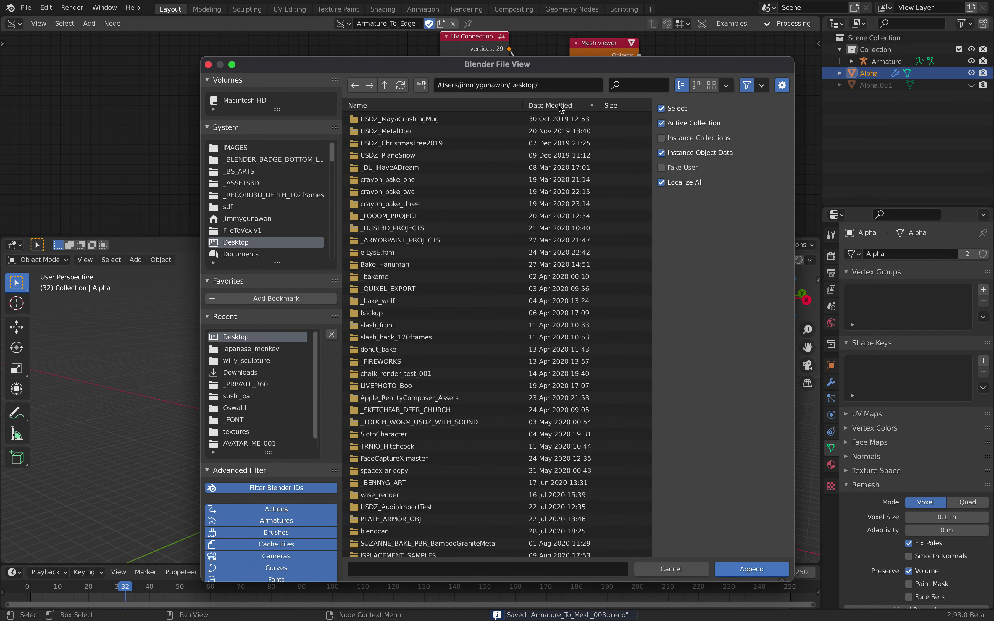
click(559, 106)
drag(651, 159, 657, 562)
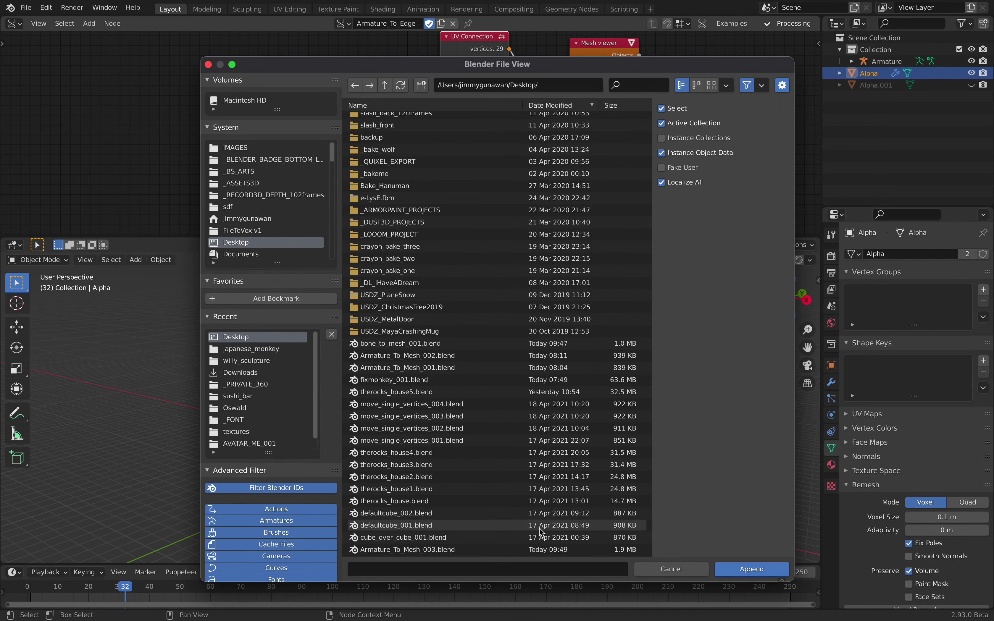
click(559, 105)
double_click(458, 537)
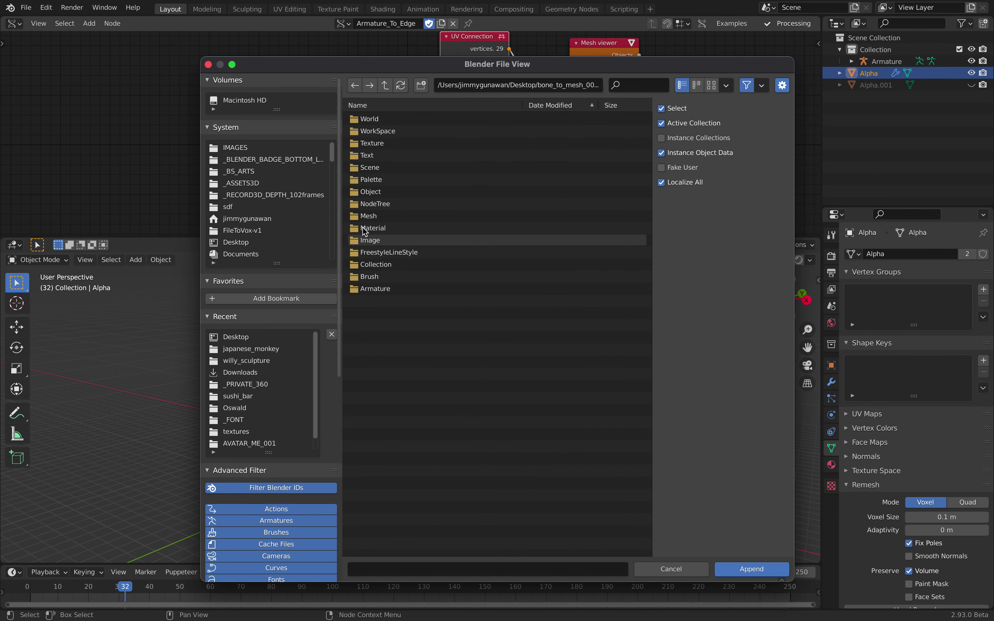
double_click(400, 207)
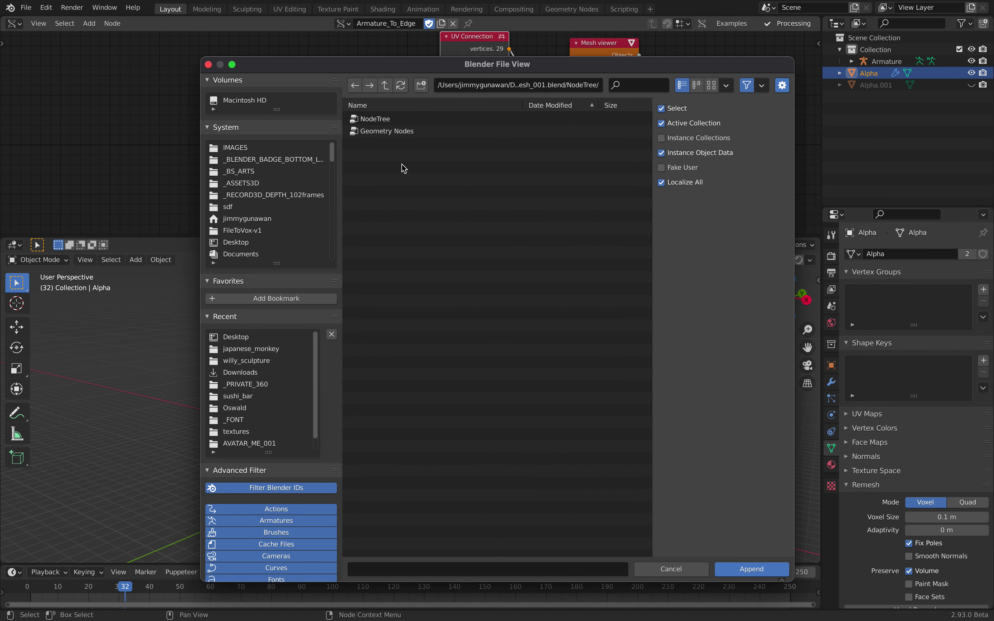
double_click(389, 119)
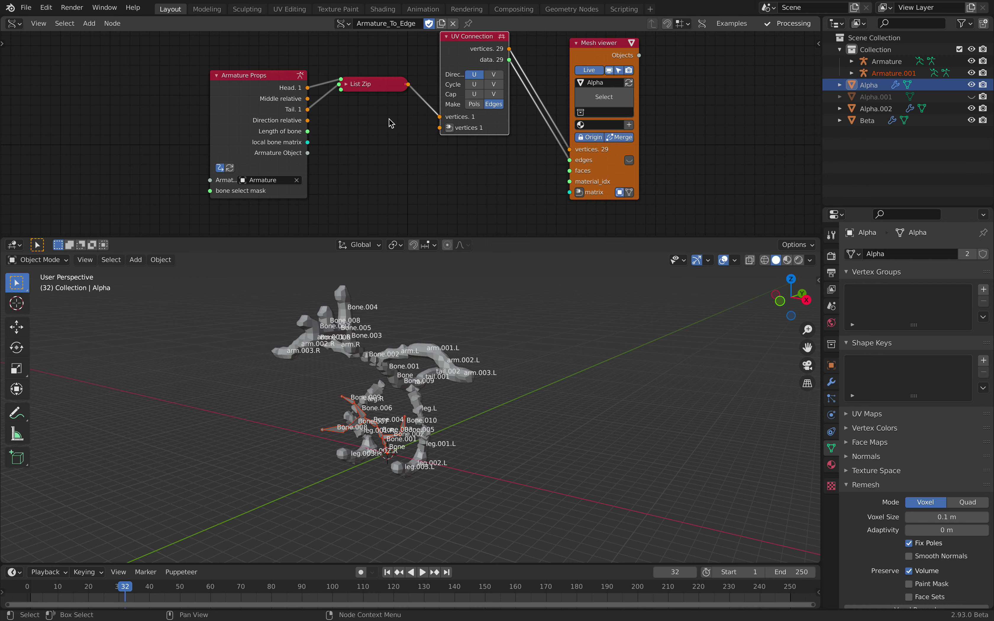
Switch the node editor to the appended NodeTree and inspect the meshes around the character armature.
click(345, 23)
click(351, 52)
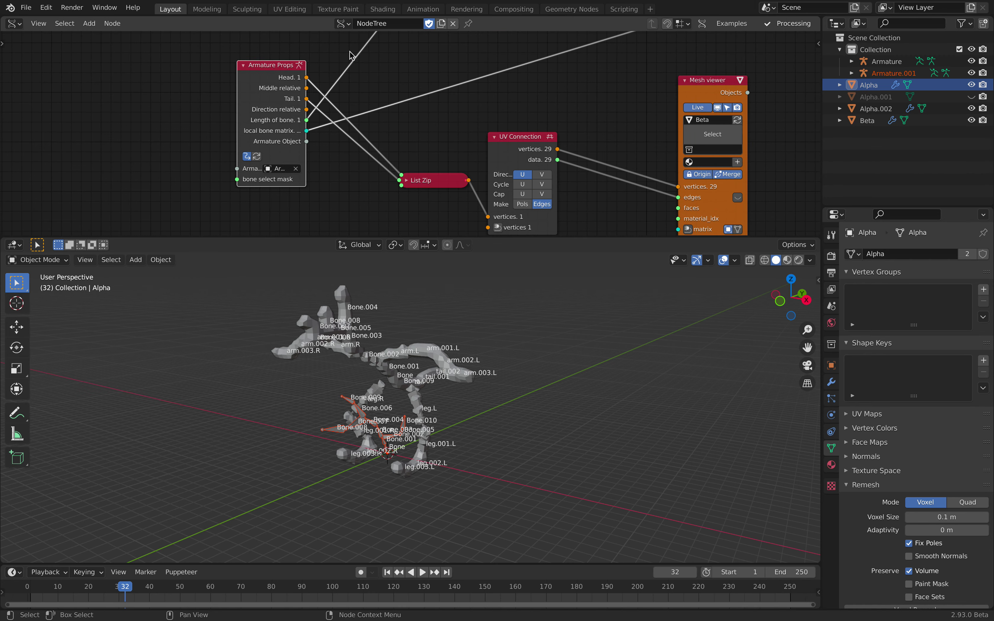
middle_drag(452, 312, 513, 336)
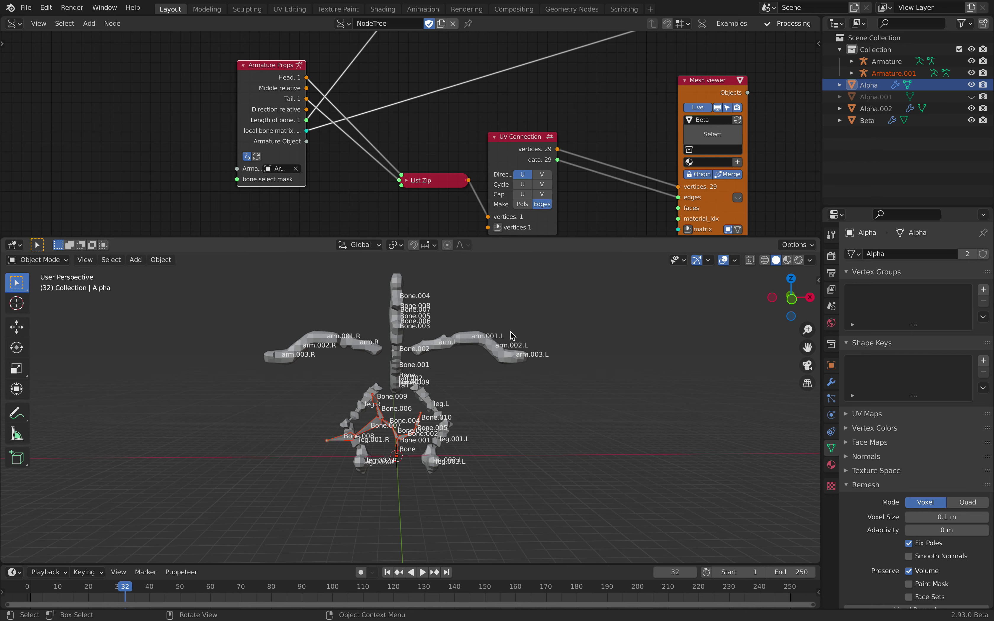
scroll(447, 347, up, 2)
mouse_move(447, 347)
middle_down()
mouse_move(491, 348)
mouse_move(450, 358)
middle_up()
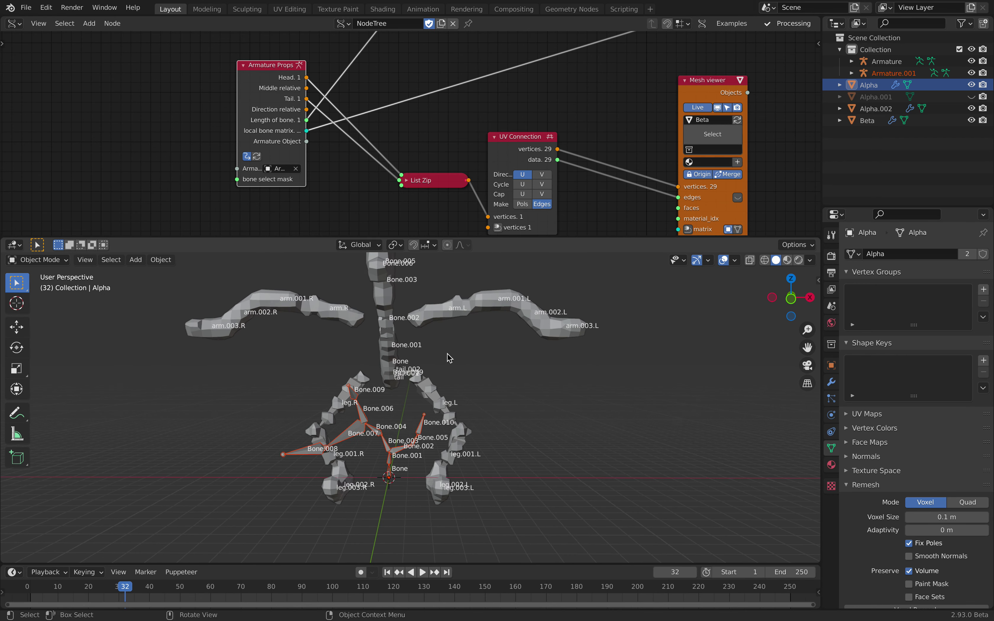
Delete the appended Armature.001 object.
click(405, 445)
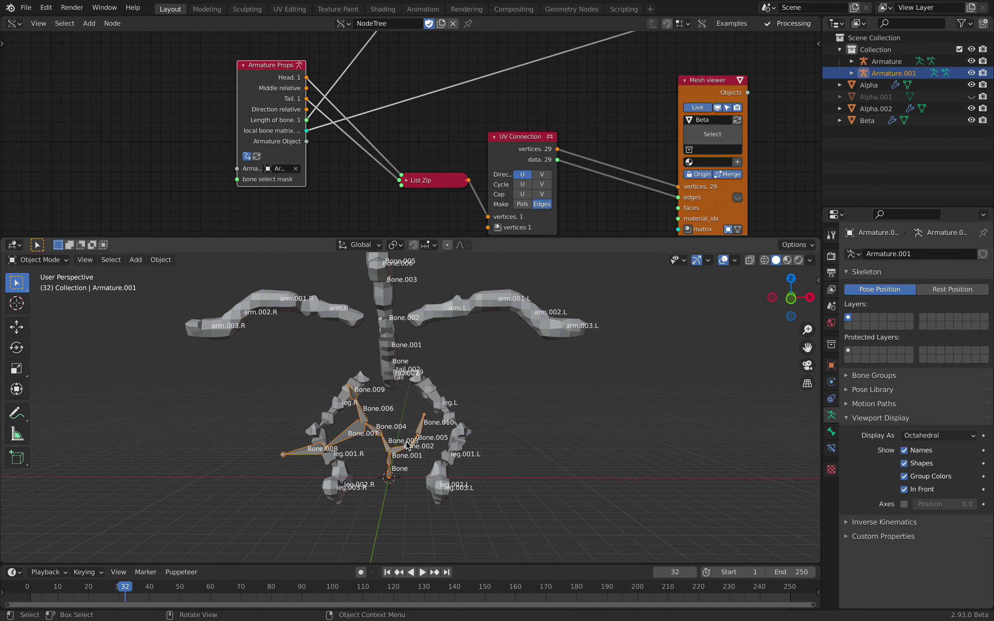
key(x)
click(394, 440)
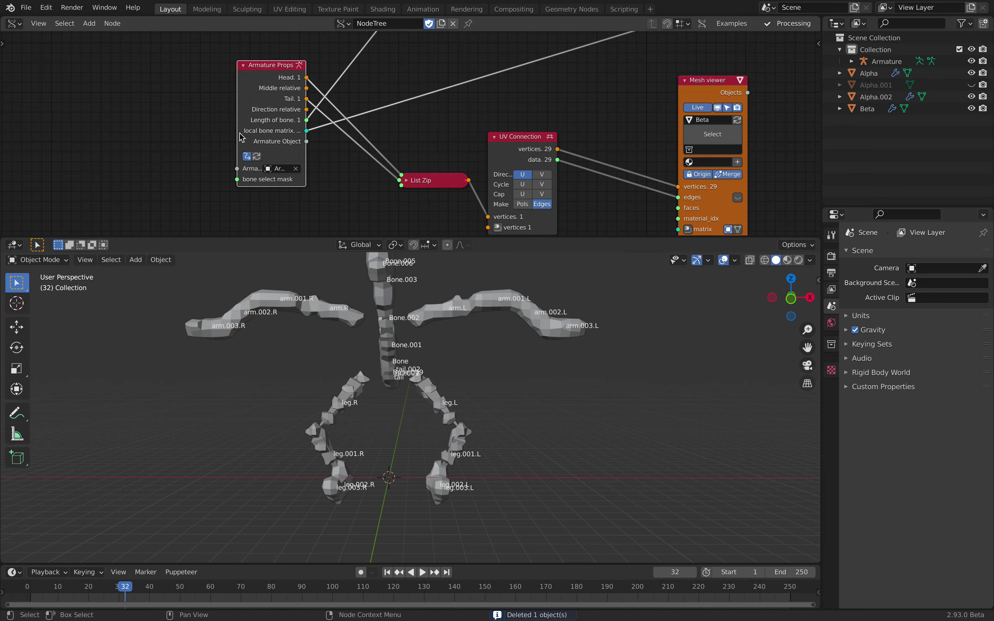
Widen the Armature Props node, set its source object to Armature and advance the timeline to refresh the meshes.
drag(237, 131, 171, 132)
click(244, 168)
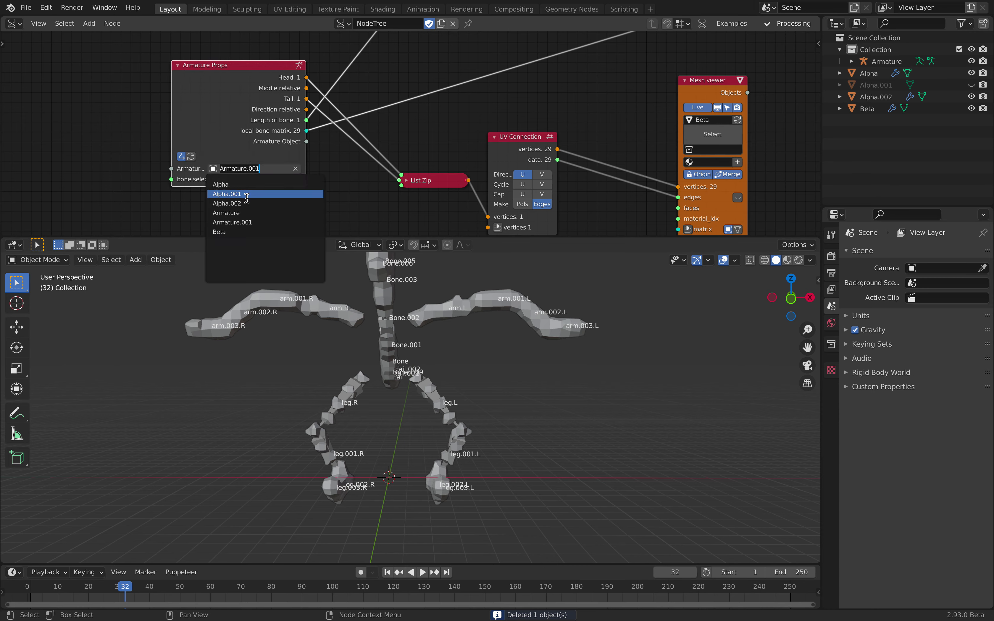
click(246, 213)
key(space)
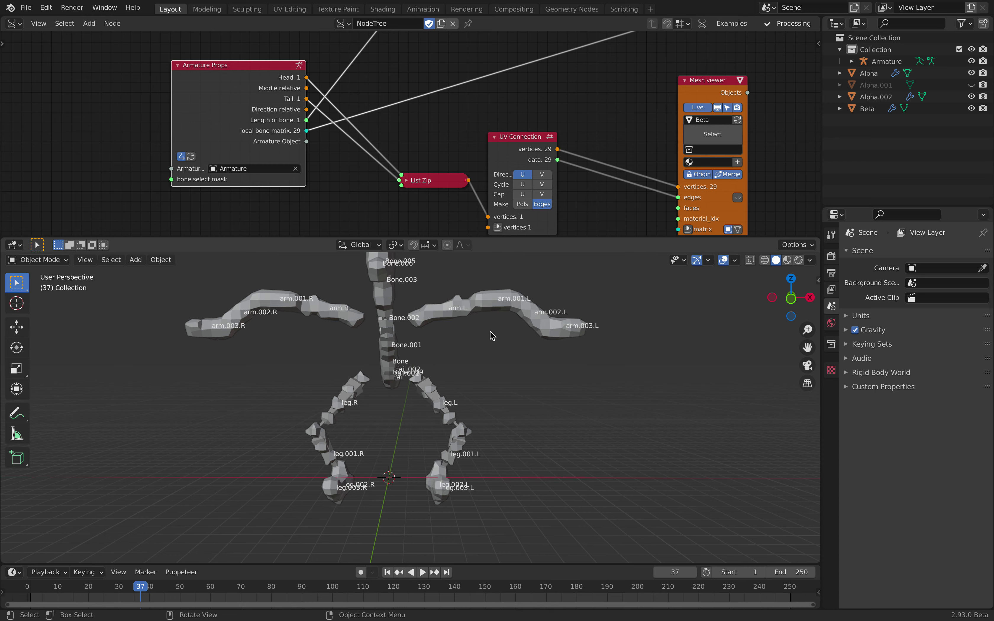
middle_drag(492, 335, 481, 352)
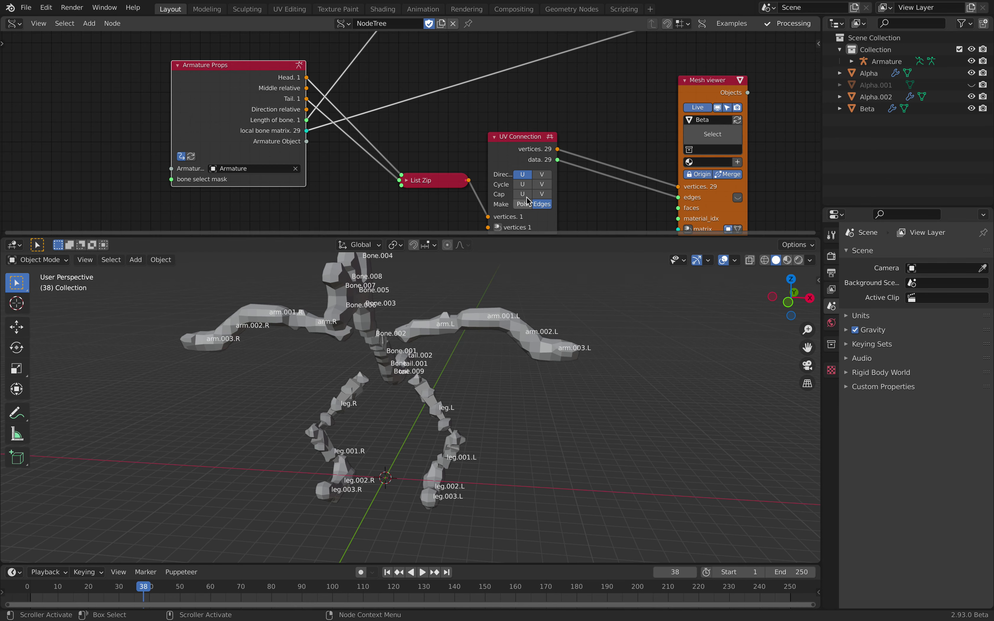
Move the Alpha.002 mesh along the global X axis to the positive side, clear of the armature.
click(874, 96)
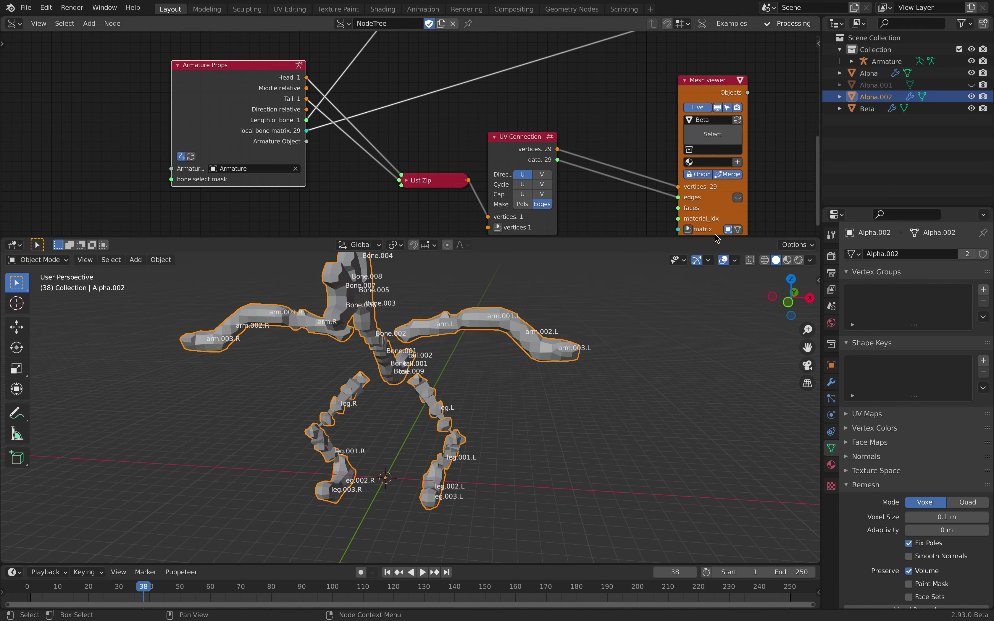
key(g)
key(x)
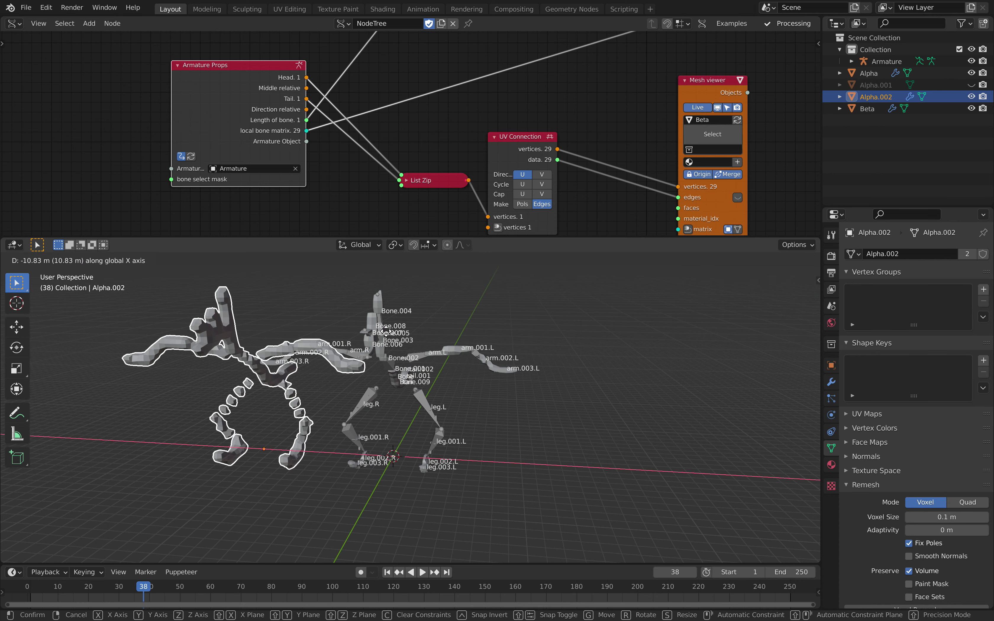
key(Escape)
key(g)
key(x)
click(704, 288)
shift+middle_drag(704, 288, 513, 292)
scroll(534, 345, up, 1)
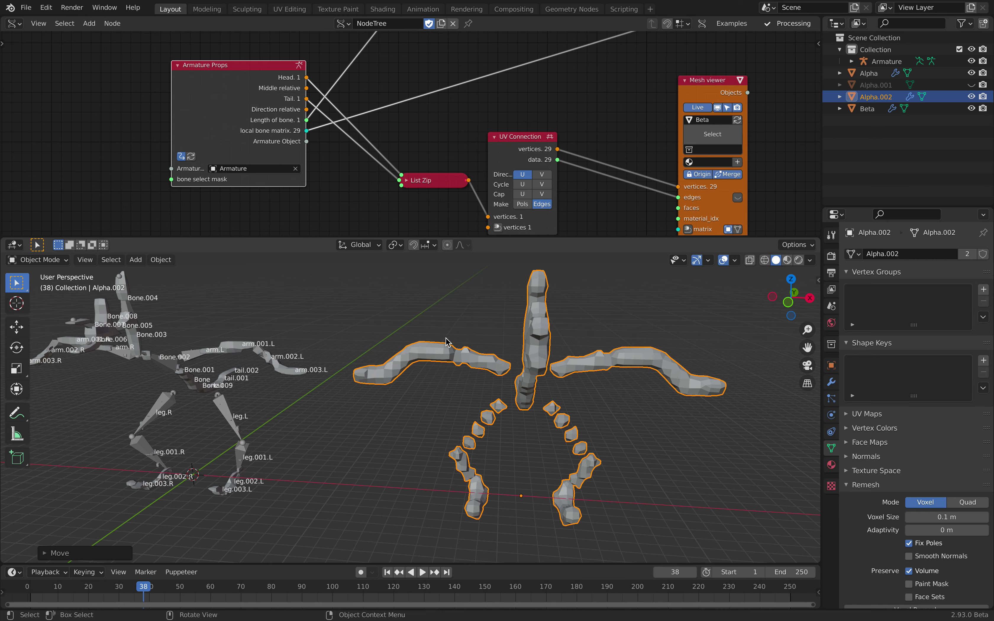
Toggle the viewport display of Alpha.002's Geometry Nodes modifier to compare the mesh with and without it.
click(832, 382)
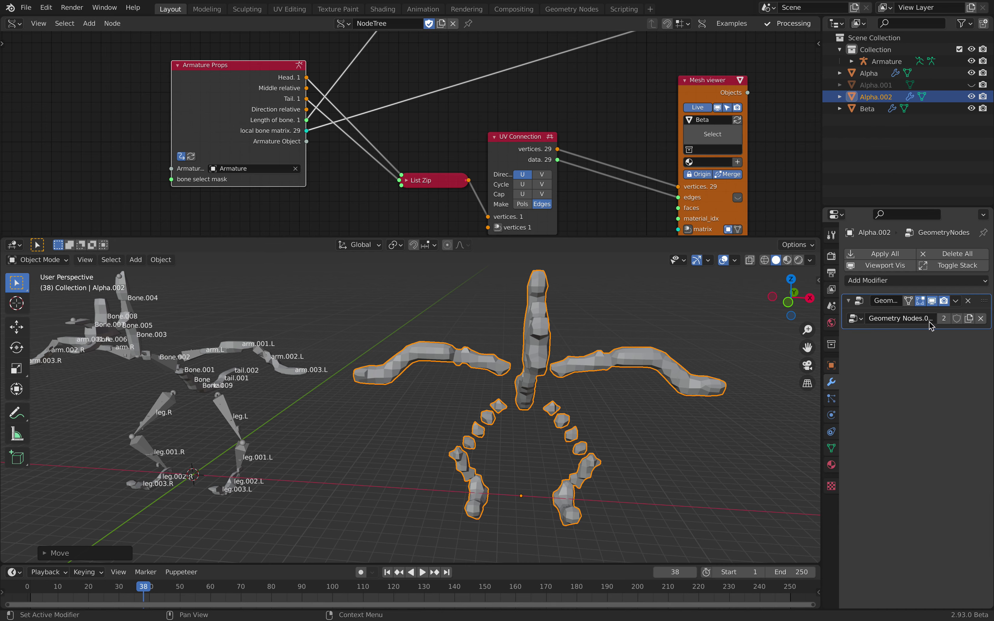
click(933, 301)
click(933, 301)
double_click(933, 301)
click(933, 301)
click(934, 301)
Check the Armature_To_Edge node tree and return to NodeTree with its Cylinder and Mesh viewer nodes in view.
scroll(466, 160, down, 5)
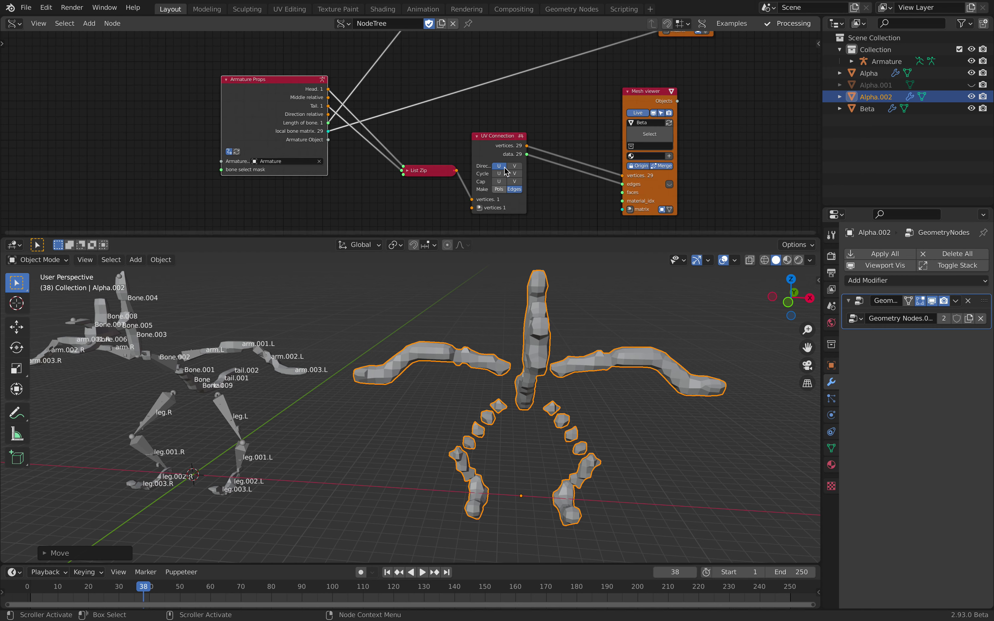
middle_drag(466, 156, 464, 188)
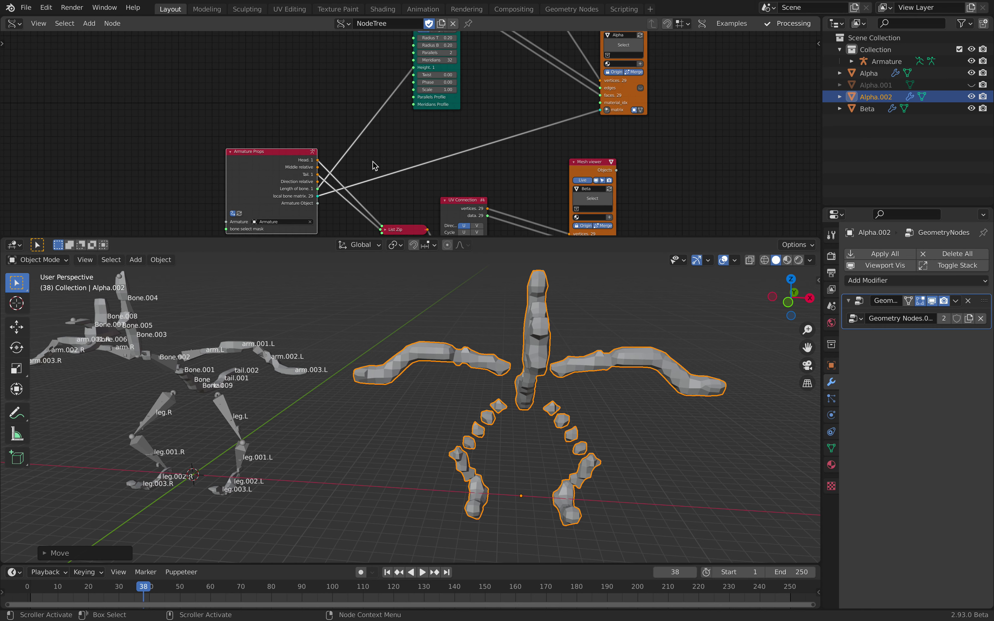
click(343, 25)
click(346, 41)
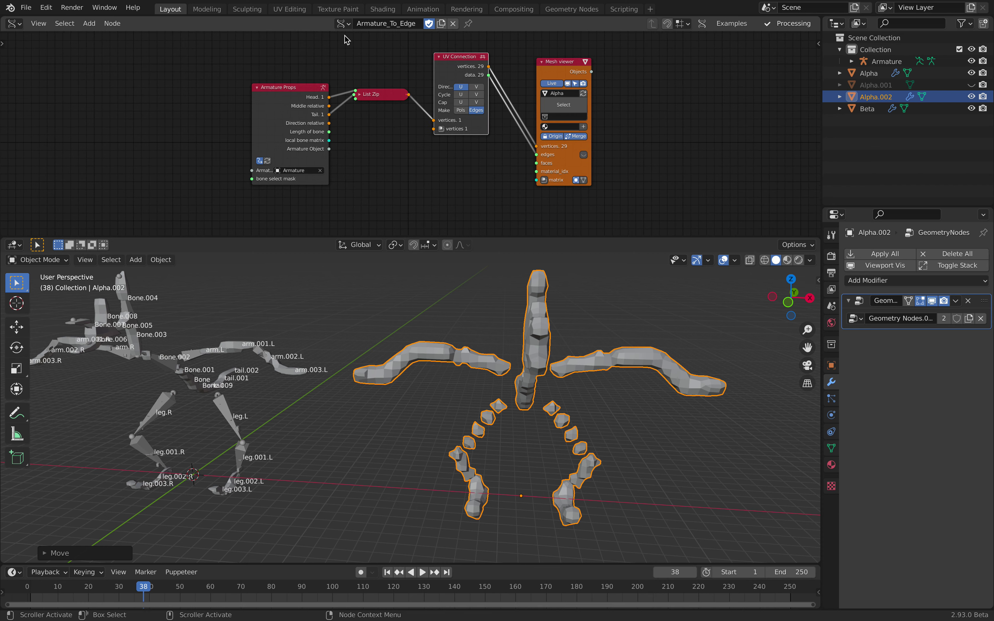
click(343, 23)
click(352, 51)
shift+scroll(284, 178, up, 3)
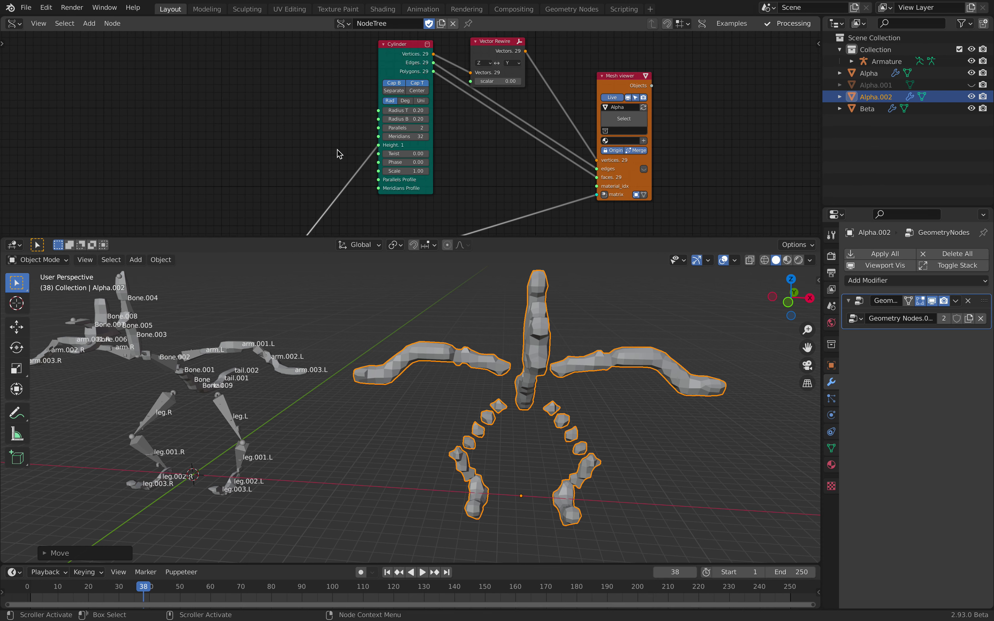
Set the Cylinder node's Radius T to 0.47 and Radius B to 0.53, checking the thickened mesh around the armature.
scroll(336, 149, up, 2)
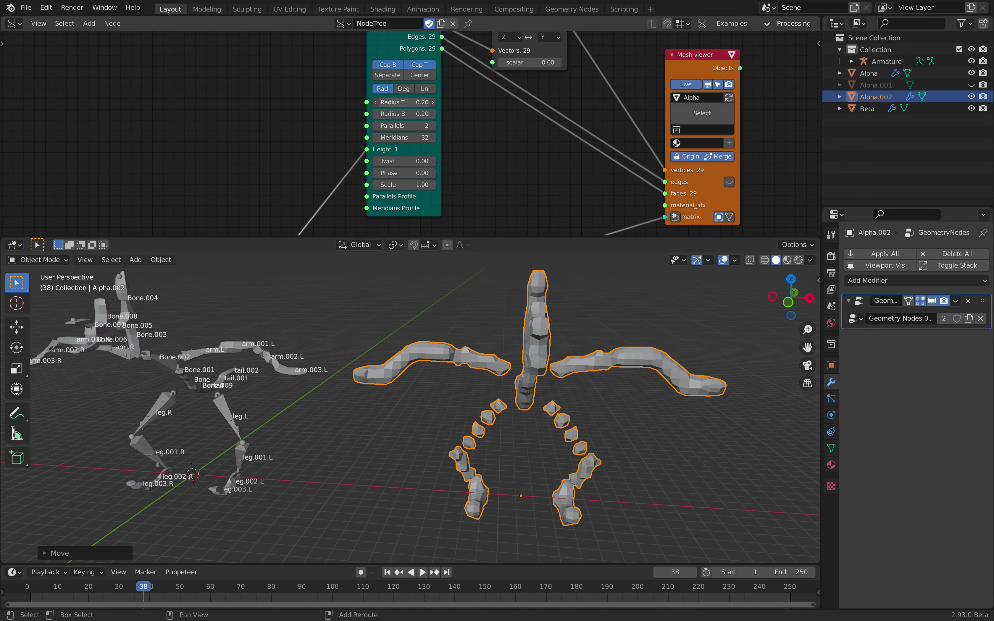
drag(404, 102, 449, 102)
shift+middle_drag(393, 331, 506, 310)
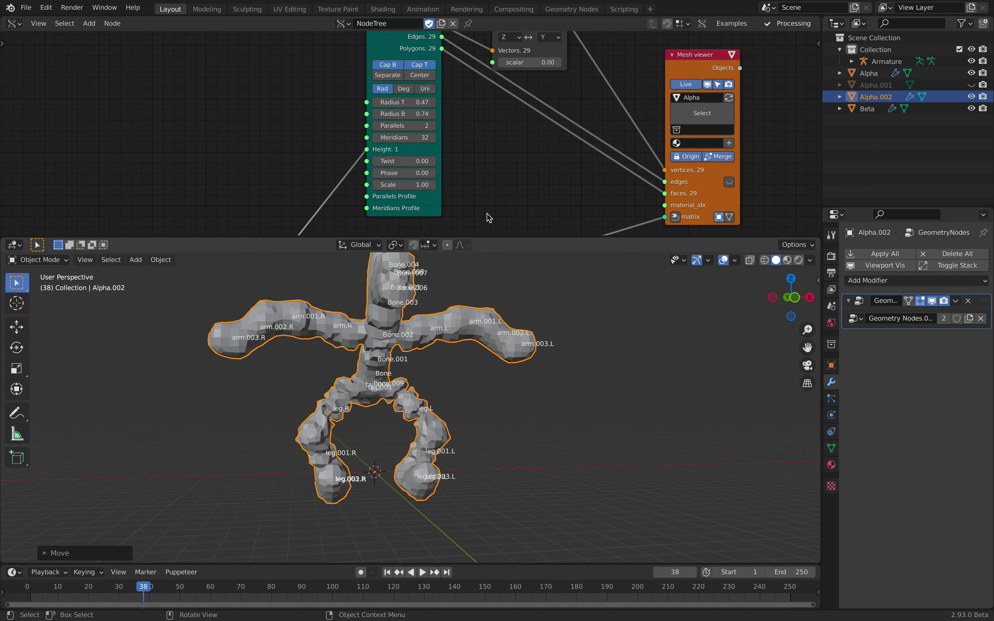
drag(405, 114, 371, 114)
middle_drag(489, 380, 419, 382)
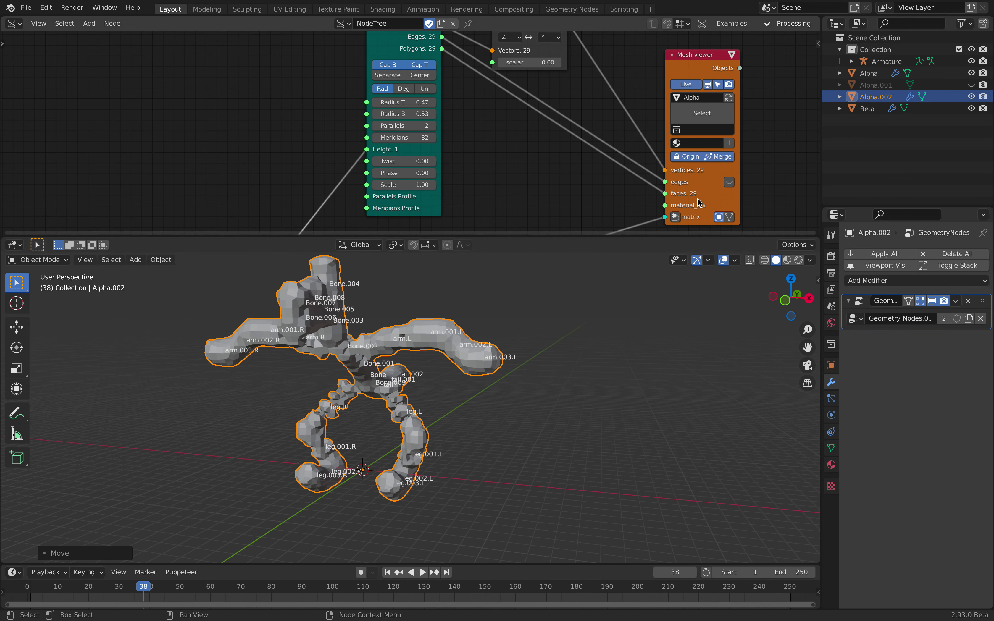
middle_drag(698, 202, 667, 150)
scroll(535, 187, down, 2)
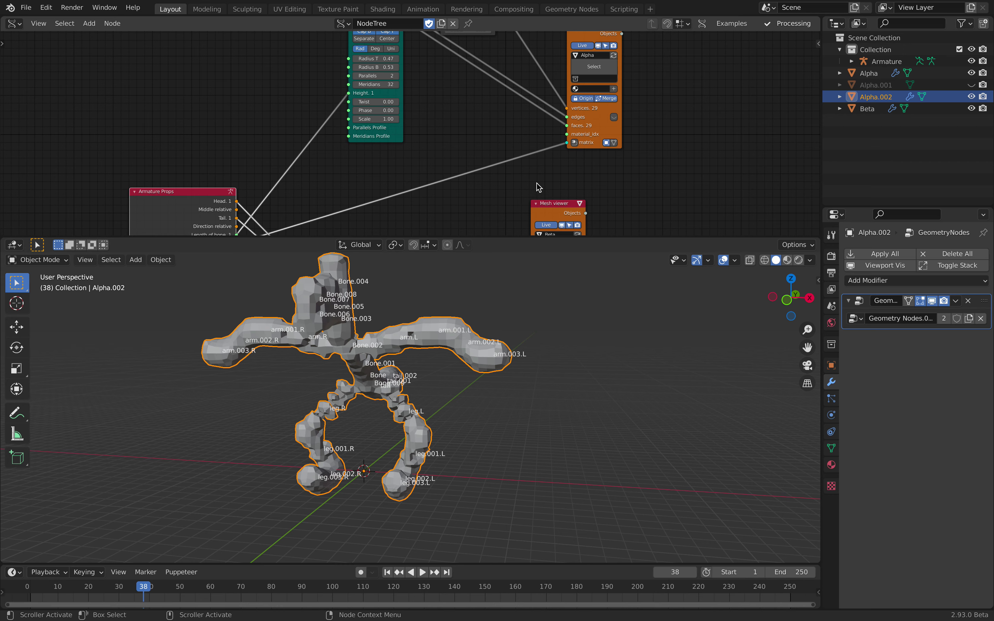
Move Alpha.002 about 17 m along the global X axis, away from the armature.
key(g)
key(x)
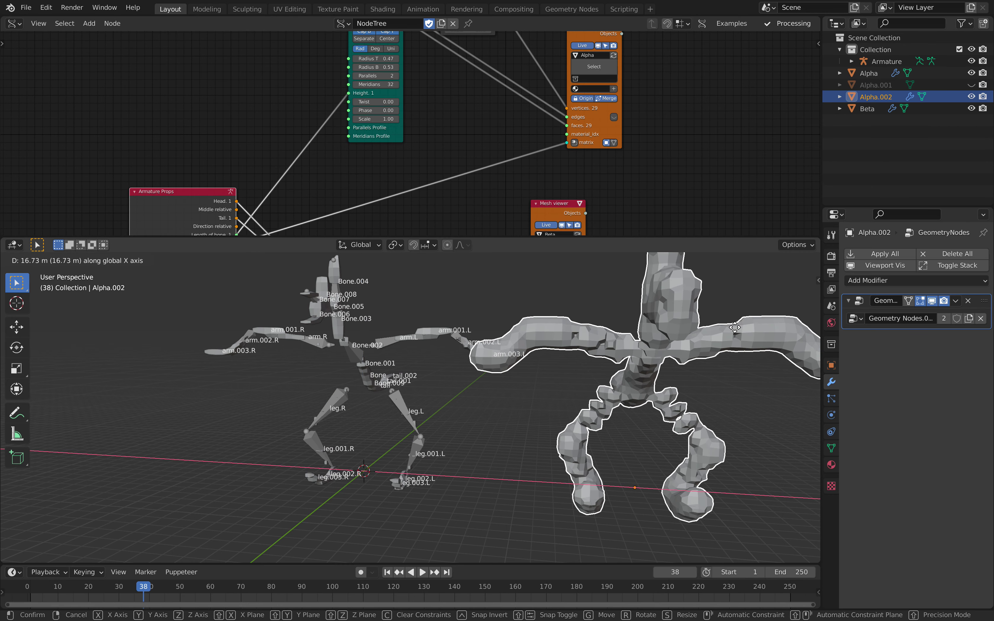
click(735, 327)
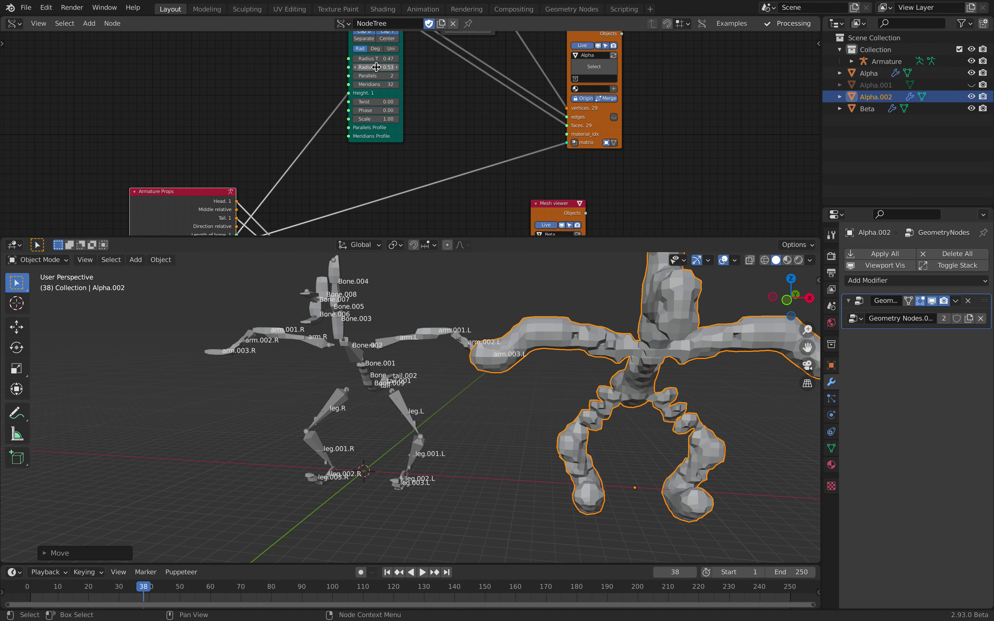
Set the Cylinder node's Radius T to 0.56 and Radius B to 0.54, and save the file.
mouse_move(376, 66)
shift+mouse_down()
mouse_move(385, 67)
mouse_move(369, 59)
mouse_move(388, 58)
shift+mouse_up()
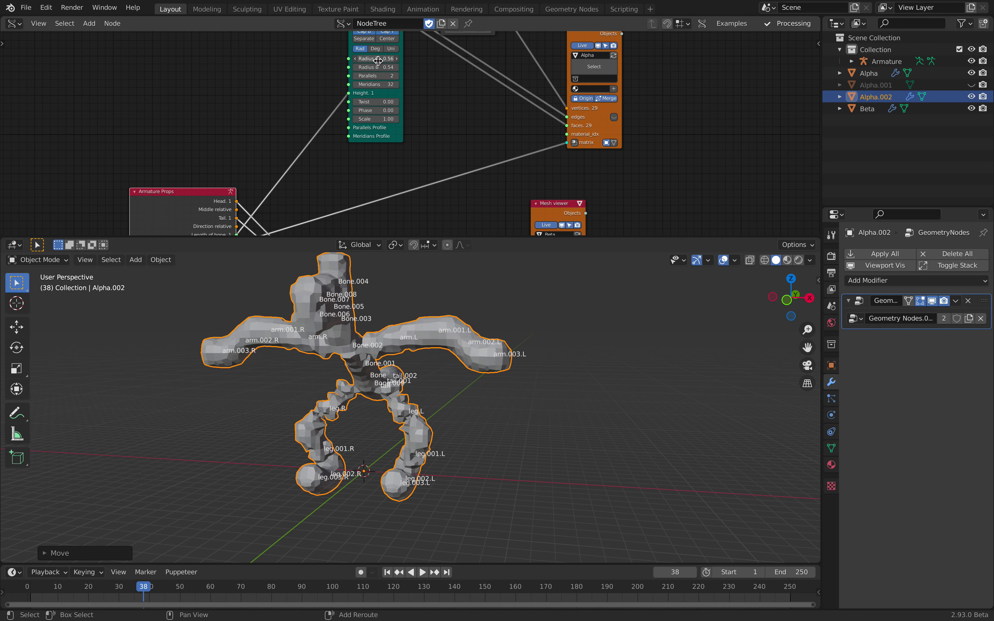
click(542, 424)
click(490, 371)
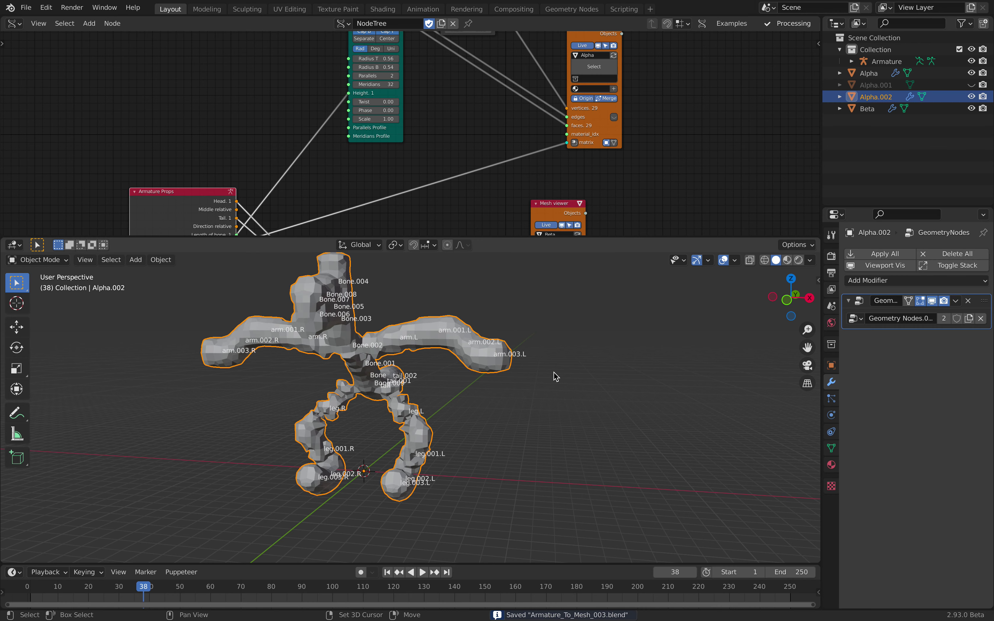
Show Alpha.002's geometry node tree in the node editor and set the Points to Volume Density to 0.980.
shift+middle_drag(555, 377, 500, 396)
scroll(369, 87, down, 3)
click(14, 23)
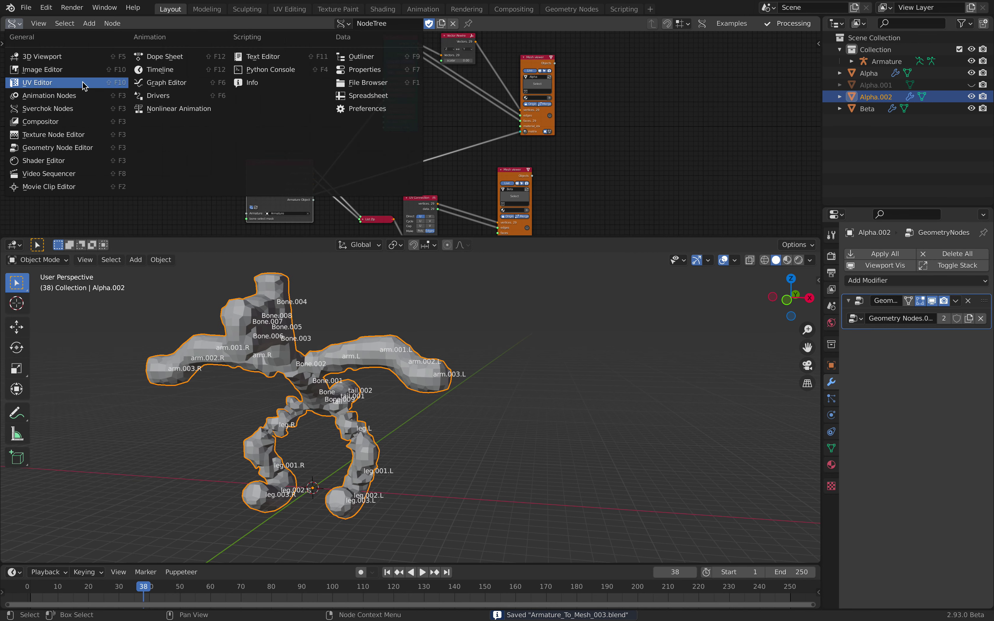
click(79, 149)
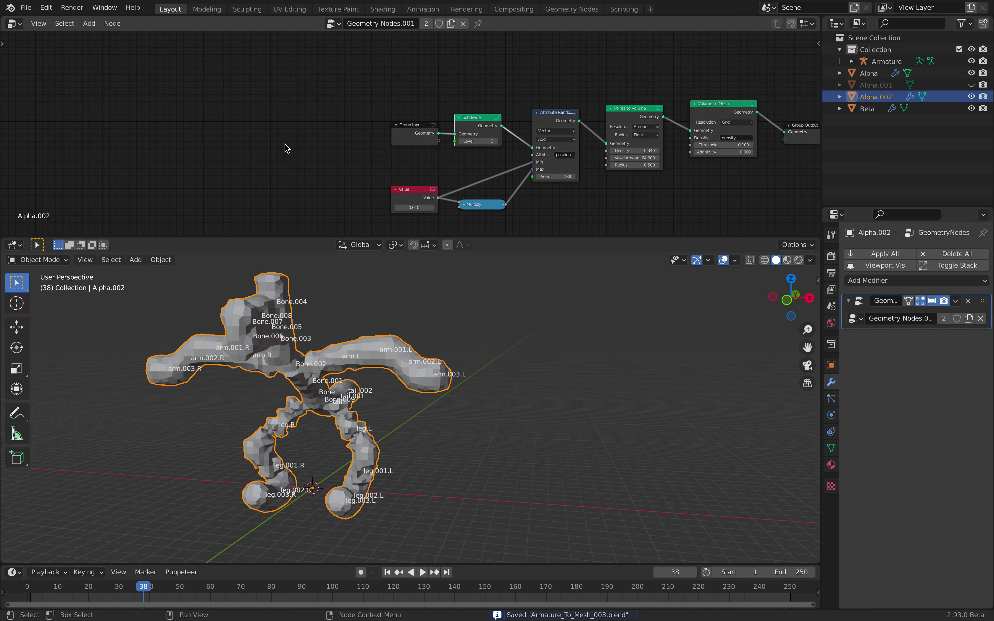
scroll(288, 148, up, 4)
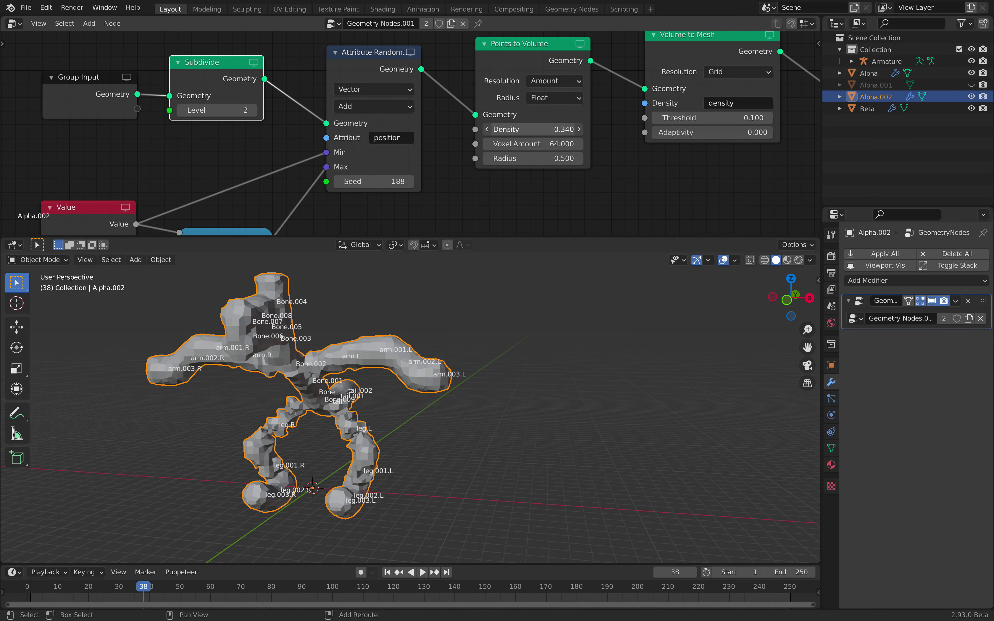
mouse_move(533, 130)
mouse_down()
mouse_move(583, 130)
mouse_move(522, 131)
mouse_up()
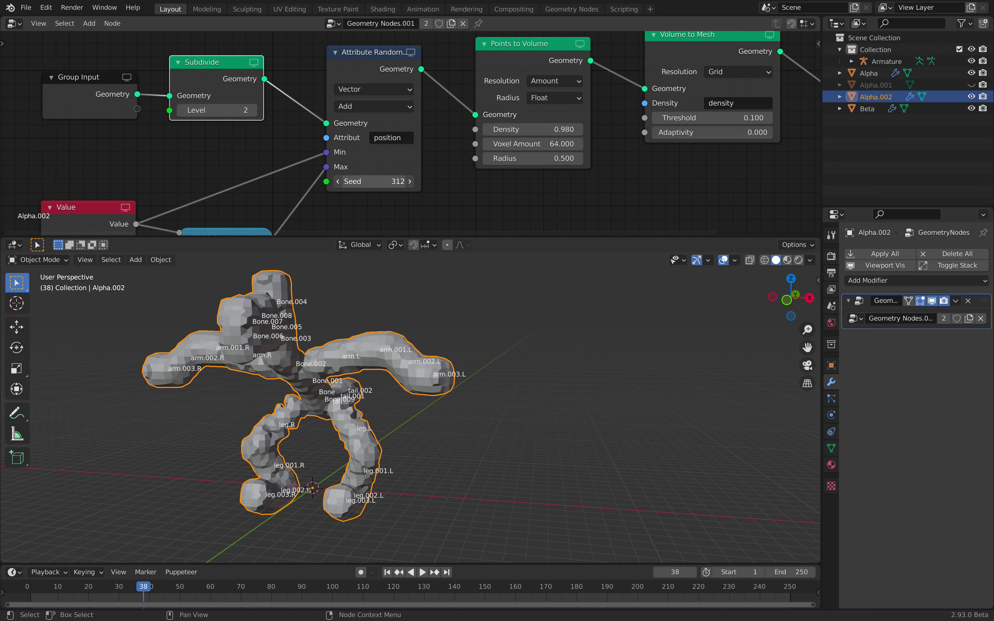
Set the Attribute Randomize Seed to 186 and reposition the Group Input and Subdivide nodes.
drag(369, 180, 345, 181)
scroll(275, 168, down, 2)
middle_drag(275, 168, 290, 160)
drag(171, 93, 153, 74)
drag(253, 74, 242, 61)
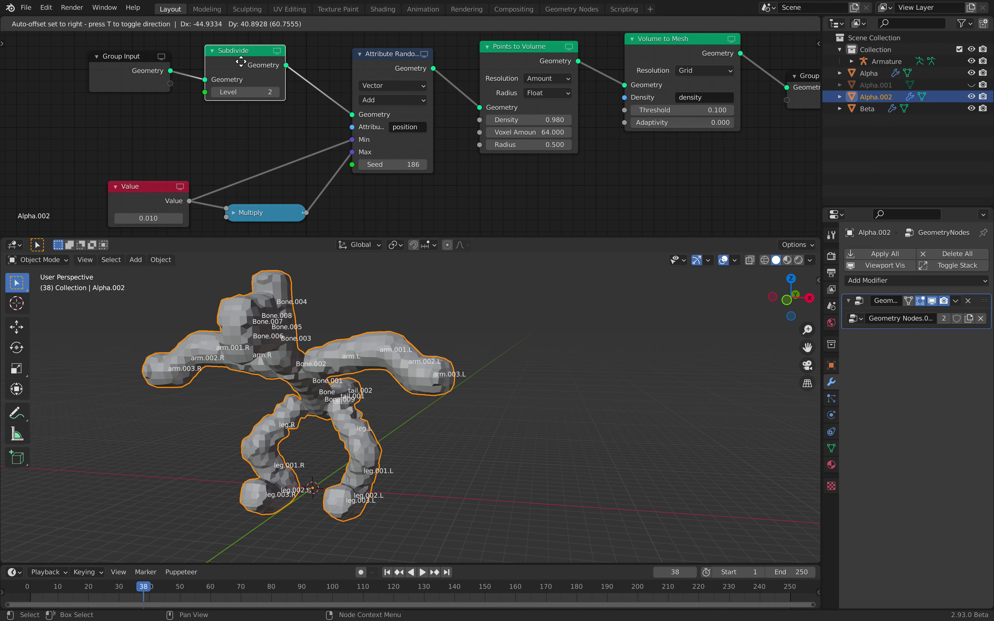
Set the Value node feeding the random Min and Max to 0.070 and reposition the Value and Multiply nodes.
middle_drag(149, 212, 165, 176)
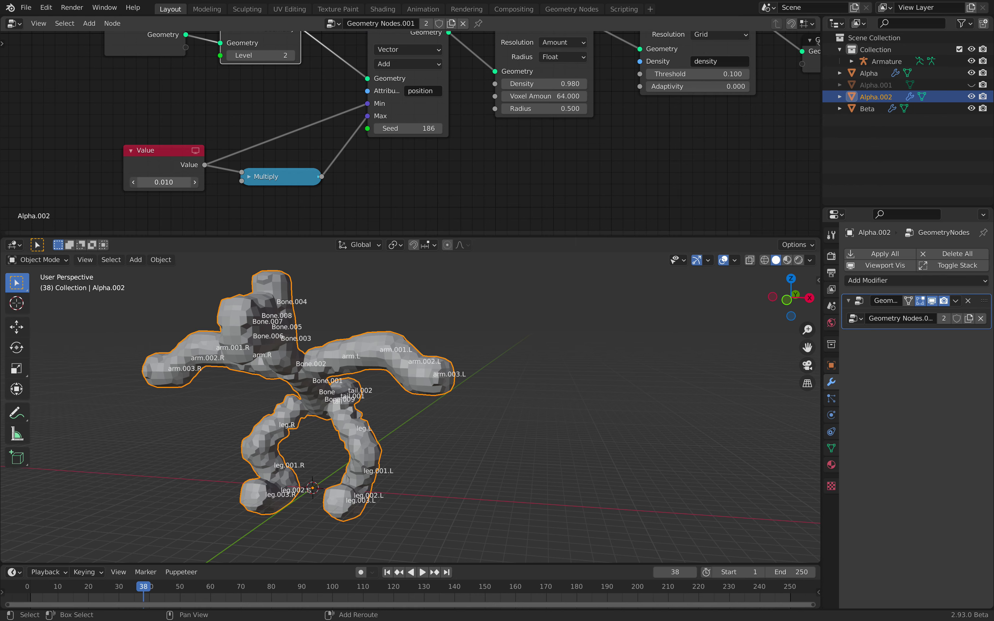
mouse_move(163, 182)
mouse_down()
mouse_move(145, 182)
mouse_move(171, 182)
mouse_up()
middle_drag(215, 160, 227, 157)
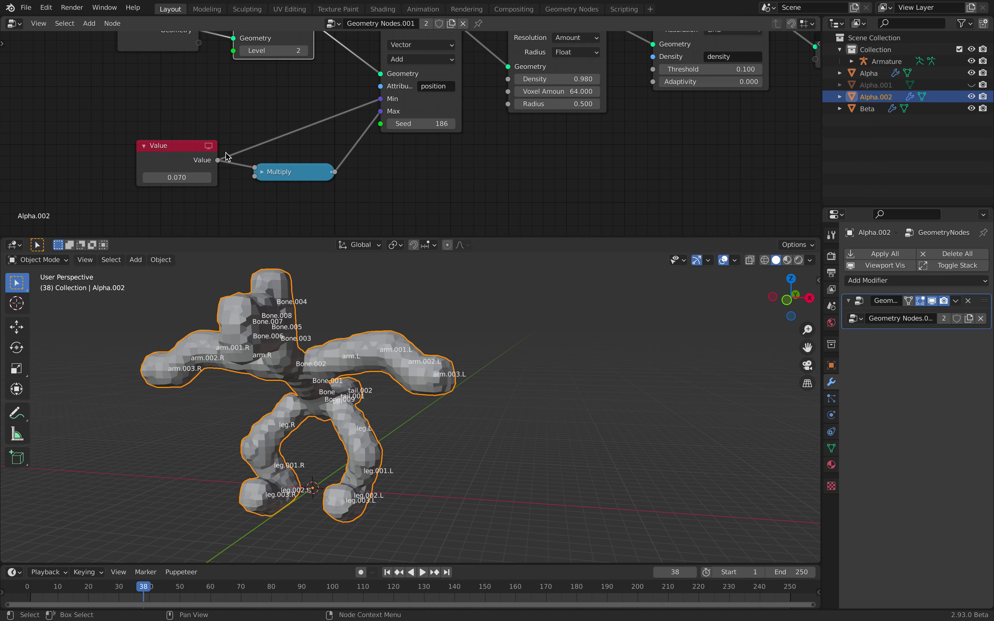
drag(275, 168, 284, 161)
drag(212, 162, 229, 130)
Set the Points to Volume Density to 0.560 and check the mesh.
middle_drag(509, 106, 380, 151)
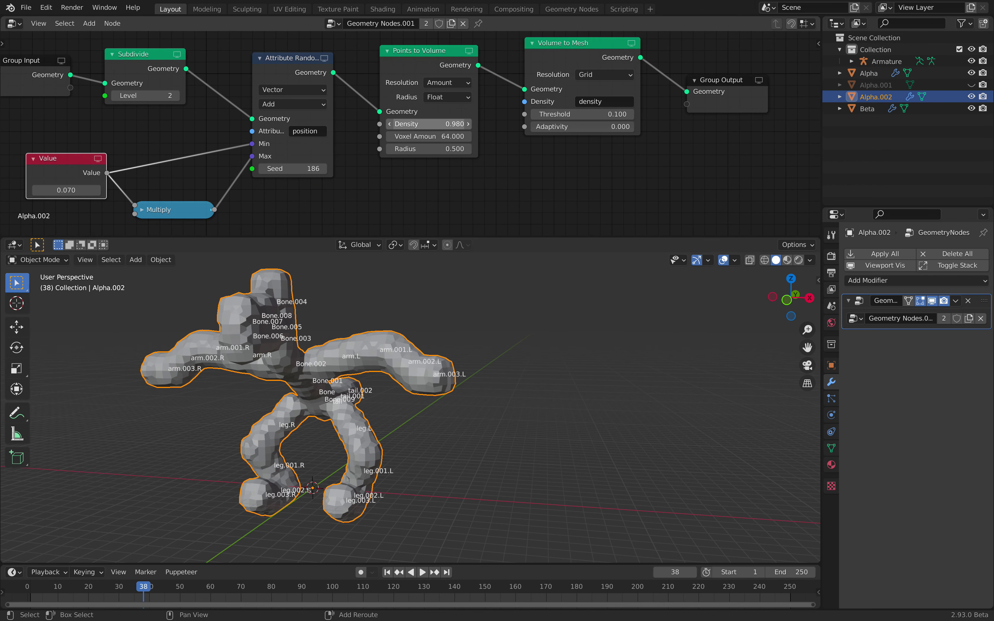
drag(427, 123, 415, 123)
mouse_move(380, 357)
middle_down()
mouse_move(275, 380)
mouse_move(392, 361)
middle_up()
Space out the Volume to Mesh, Group Output, Points to Volume and Attribute Randomize nodes, and save the file.
middle_drag(580, 69, 548, 105)
drag(549, 99, 572, 94)
drag(688, 110, 761, 125)
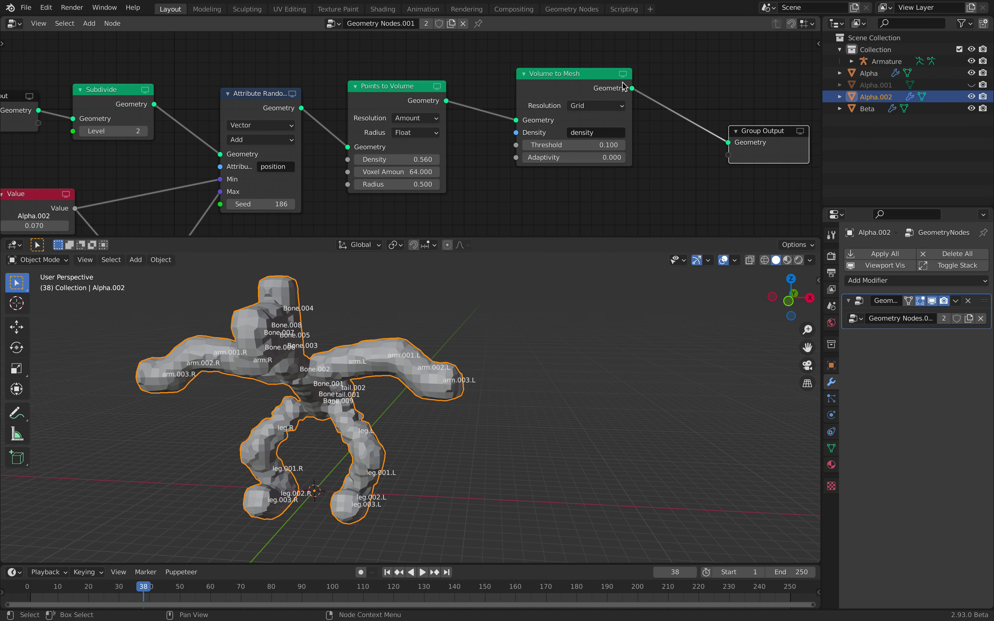
drag(575, 73, 610, 74)
key(ctrl+s)
drag(390, 86, 454, 68)
drag(291, 105, 277, 107)
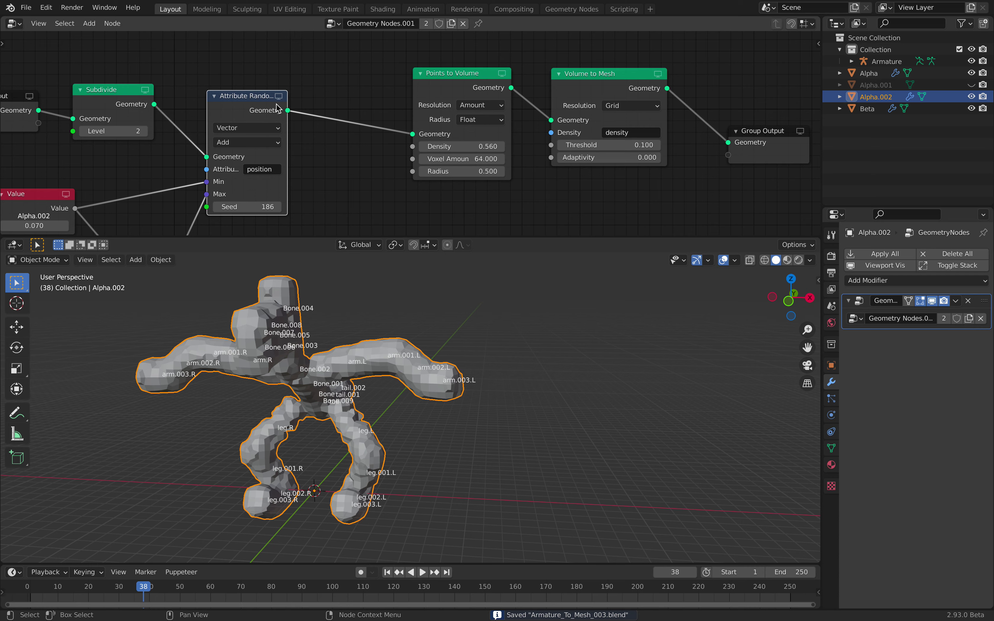
Set the Attribute Randomize Seed to 266 and save the file.
middle_drag(294, 113, 313, 78)
drag(268, 171, 329, 241)
middle_drag(369, 360, 390, 361)
key(ctrl+s)
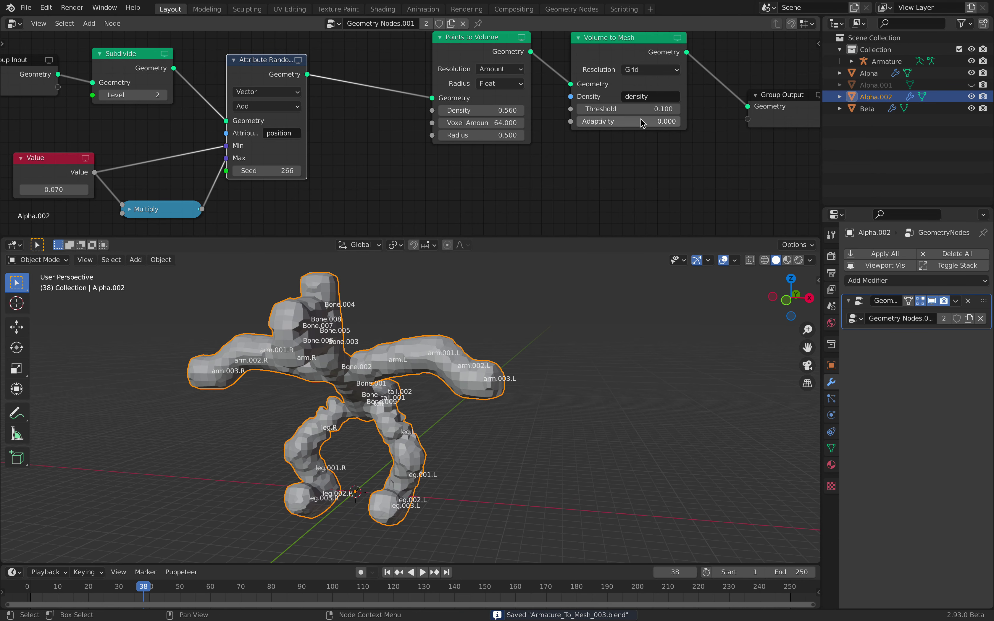
Try an Adaptivity of 1.000 on the Volume to Mesh node, view the mesh from the side, and restore 0.000.
drag(582, 121, 680, 122)
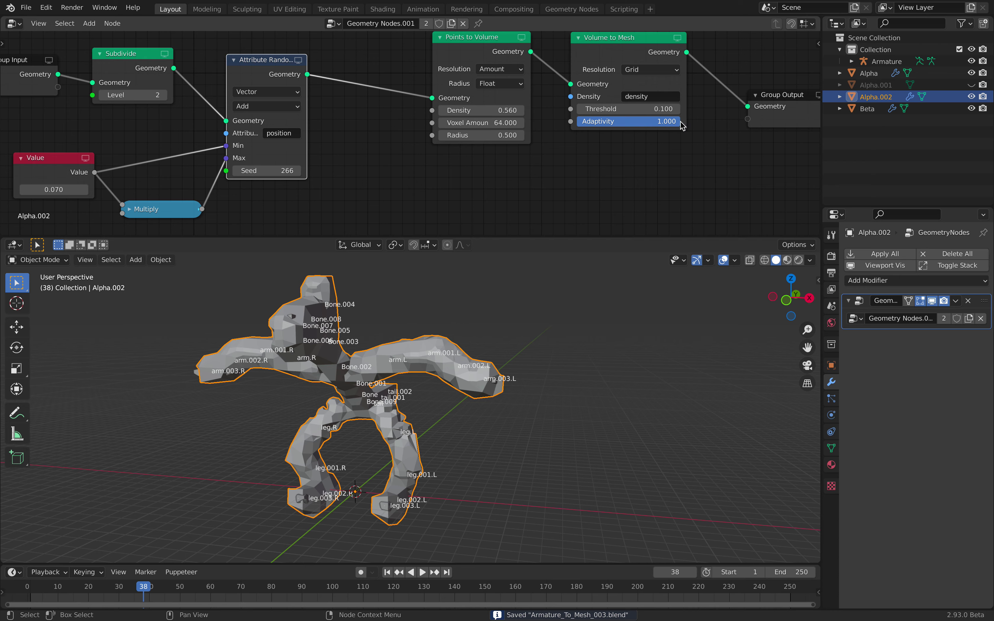
middle_drag(547, 362, 419, 357)
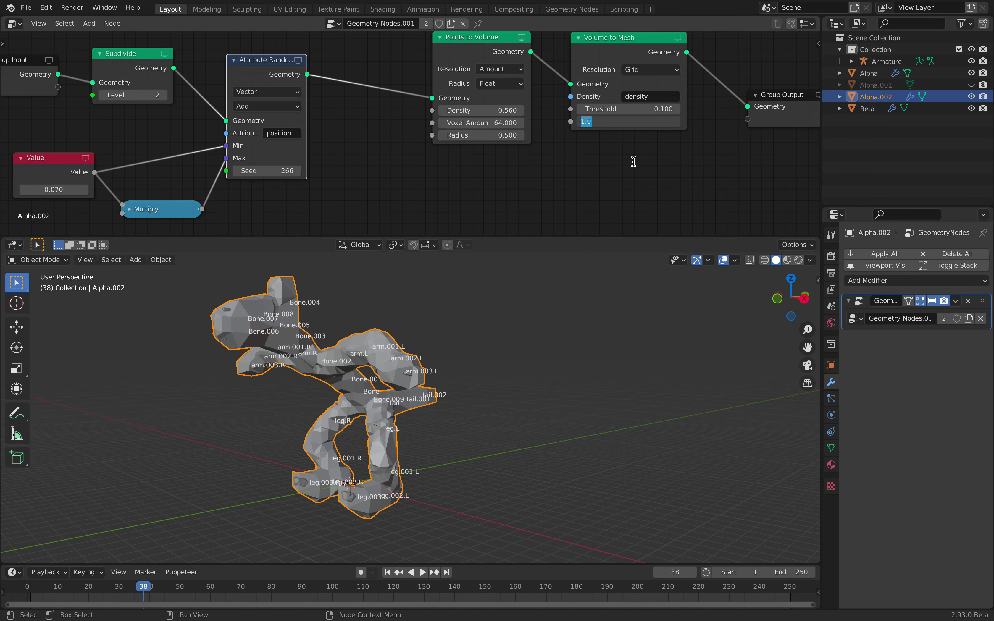
key(Return)
Look over the mesh from the opposite angle and save the file.
middle_drag(515, 372, 599, 387)
click(789, 298)
key(ctrl+s)
Duplicate Alpha.002 in place and apply all modifiers on the copy.
click(555, 325)
mouse_move(501, 383)
middle_down()
mouse_move(359, 396)
mouse_move(518, 394)
middle_up()
click(520, 399)
key(shift+d)
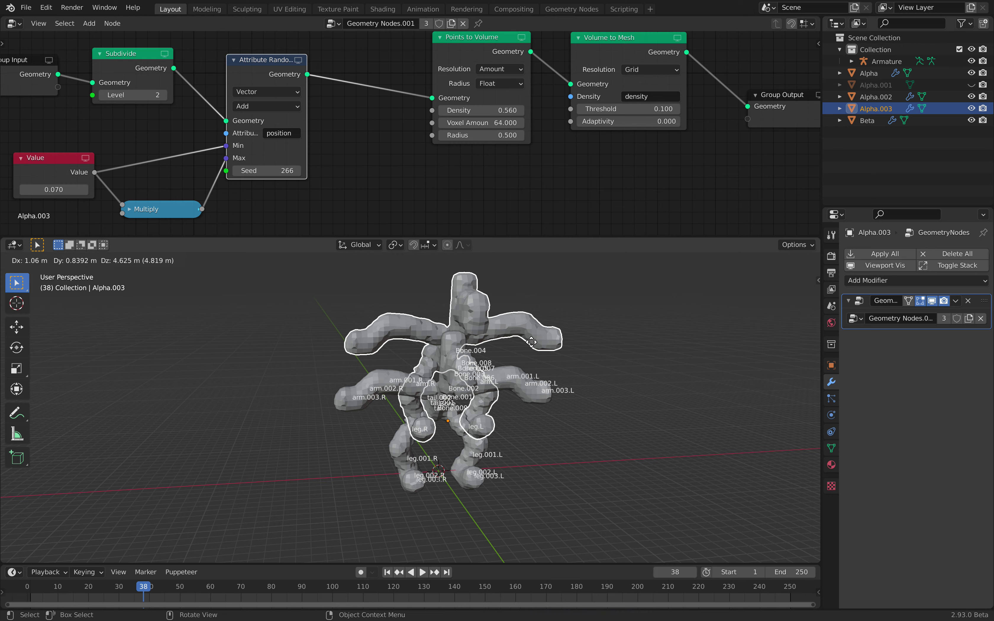
right_click(532, 348)
click(879, 258)
middle_drag(591, 375, 568, 375)
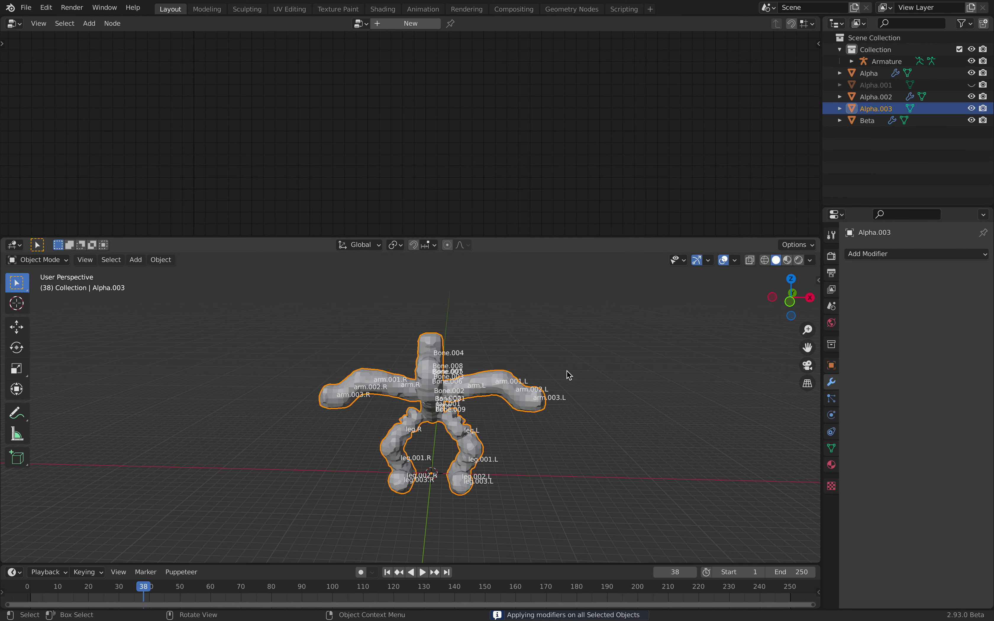
Move the applied copy, Alpha.003, along the global X axis to the negative side of the armature.
key(g)
key(x)
click(297, 375)
Unhide Alpha.001 and move it along the global X axis beyond Alpha.003 on the negative side.
click(972, 85)
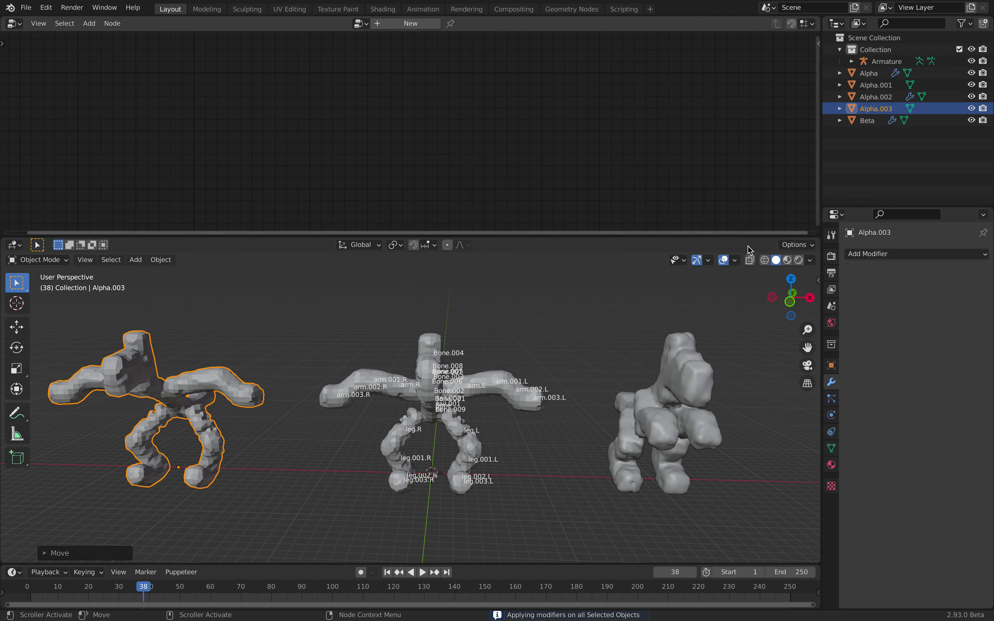
click(875, 85)
scroll(603, 404, down, 3)
key(g)
key(x)
click(261, 384)
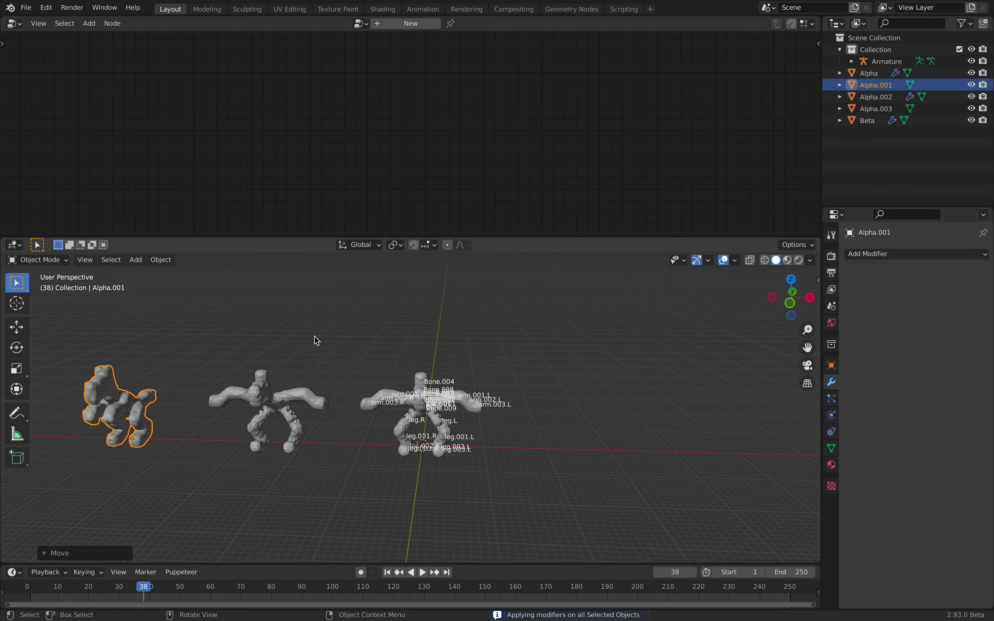
Compare Alpha.003 and Alpha.001 beside the rigged mesh, ending in the front orthographic view.
click(317, 341)
shift+middle_drag(338, 357, 617, 353)
scroll(544, 384, up, 5)
scroll(503, 372, up, 1)
click(465, 354)
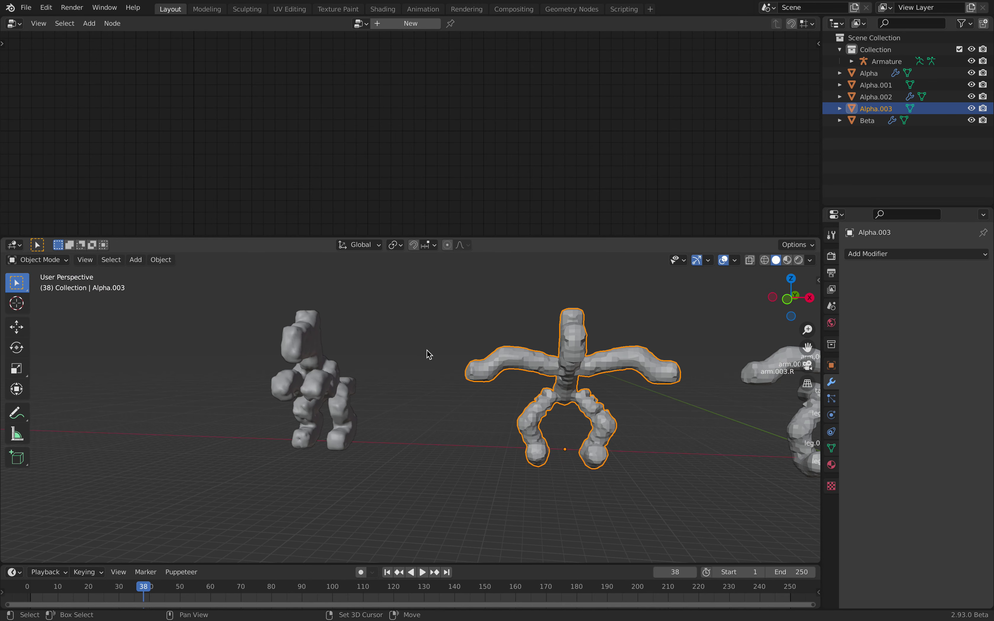
click(330, 361)
middle_drag(370, 360, 441, 373)
click(786, 305)
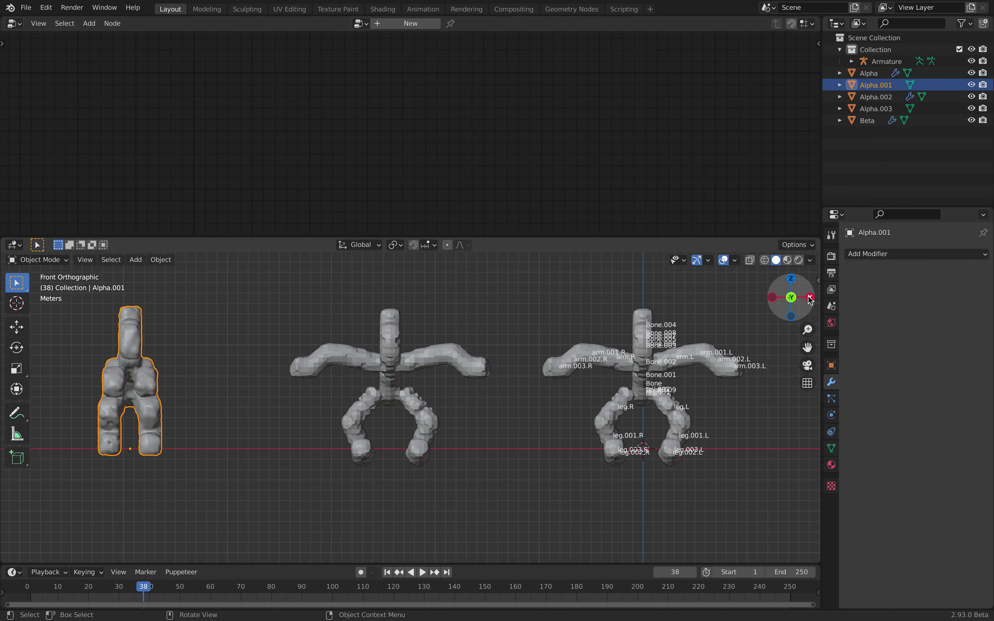
Select the two applied mesh copies, Alpha.003 and Alpha.001, and hide both.
click(810, 298)
middle_drag(471, 385, 477, 385)
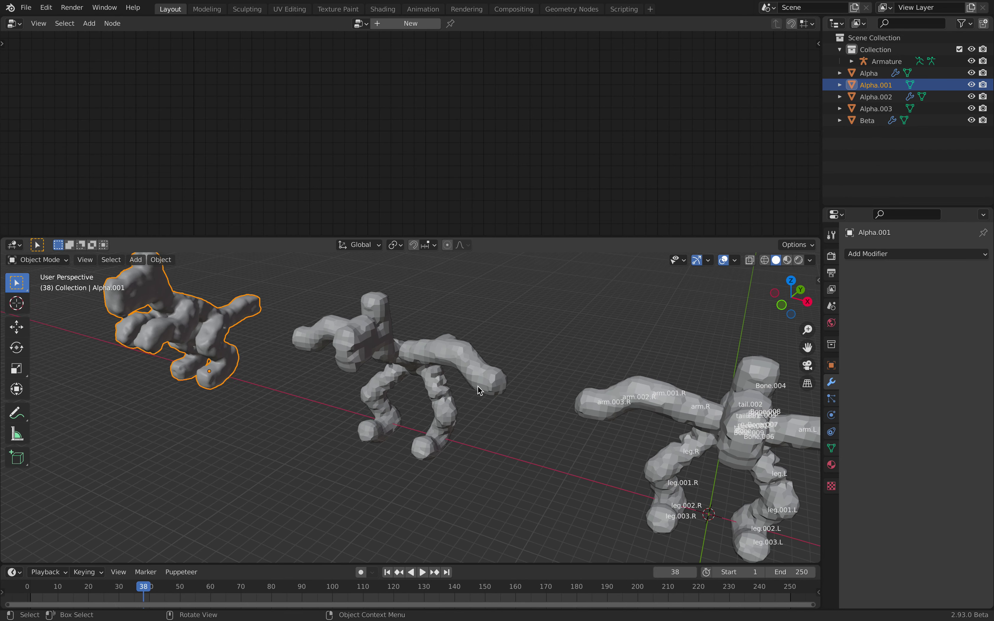
click(380, 335)
shift+click(227, 325)
key(h)
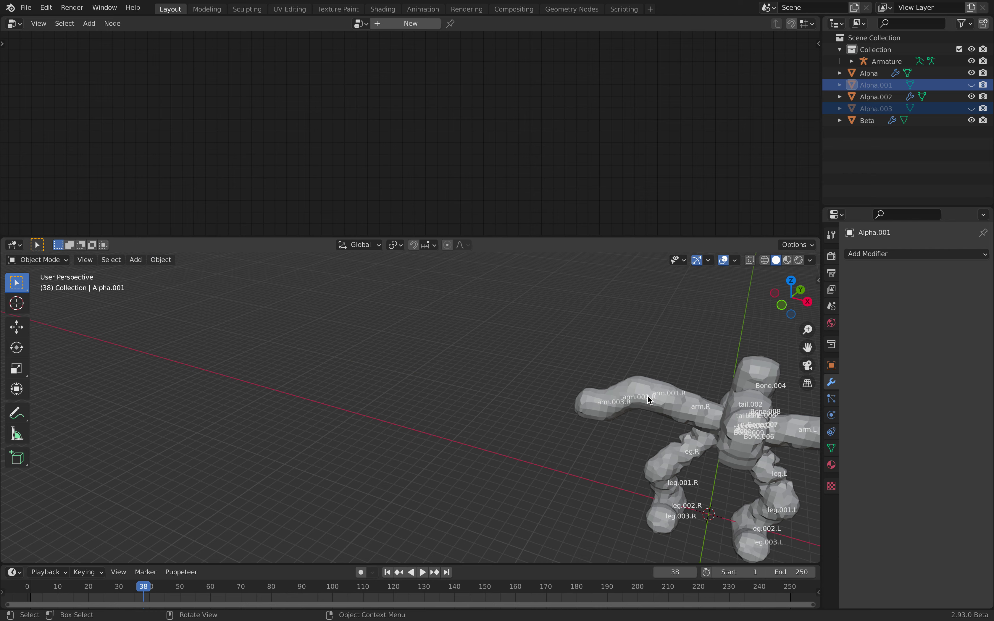
Toggle the visibility of the volume-based mesh Alpha.002 to compare it with the bones, leaving it hidden.
middle_drag(643, 395, 707, 280)
click(530, 361)
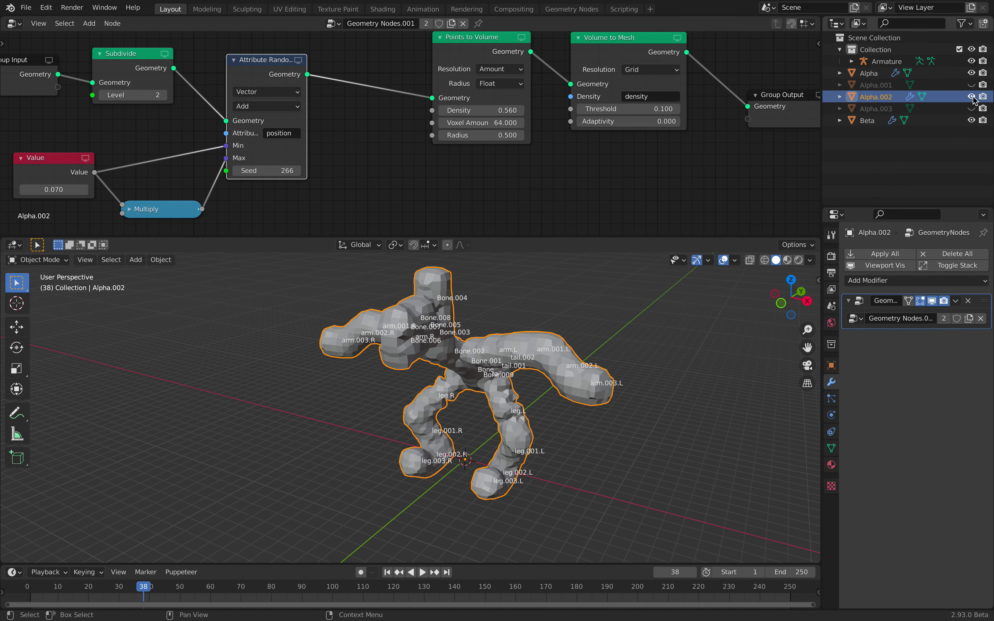
click(971, 96)
click(971, 96)
click(972, 96)
click(972, 96)
click(972, 97)
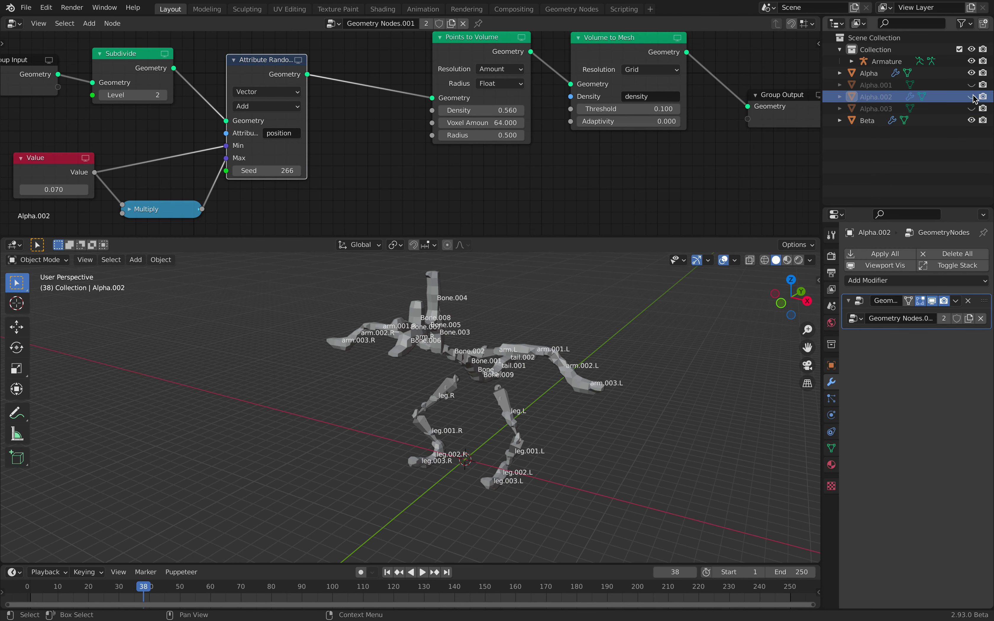
click(972, 97)
click(972, 97)
click(972, 97)
drag(972, 97, 972, 120)
Toggle Beta's visibility to compare it with the bones, select it and hide it.
click(972, 123)
click(971, 123)
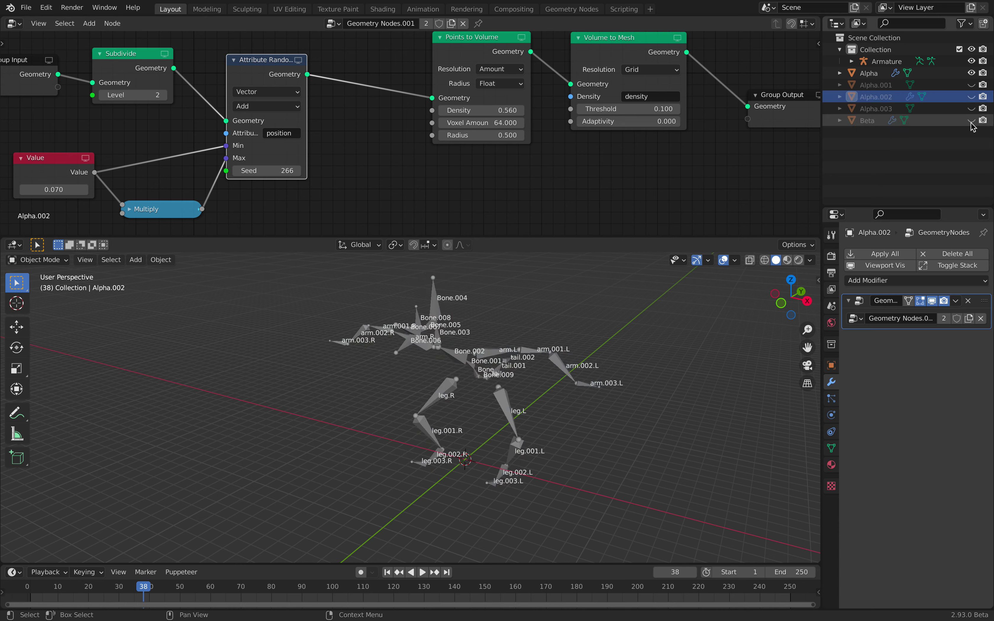
click(972, 123)
click(972, 123)
click(971, 123)
click(869, 119)
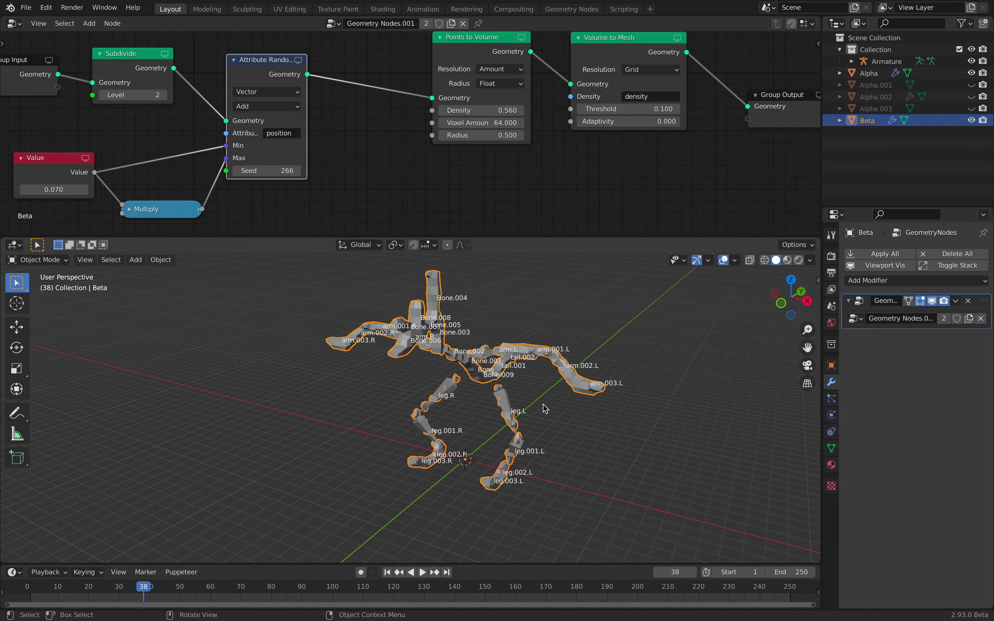
middle_drag(616, 395, 575, 395)
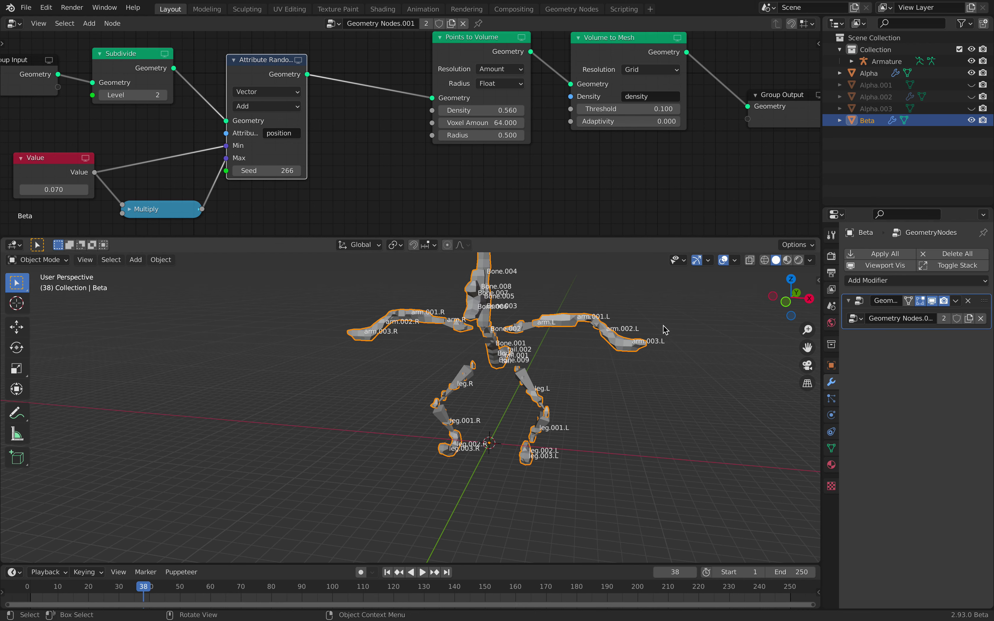
key(h)
Select the Armature, frame it in the view and enlarge the 3D viewport upward over the node editor.
click(876, 96)
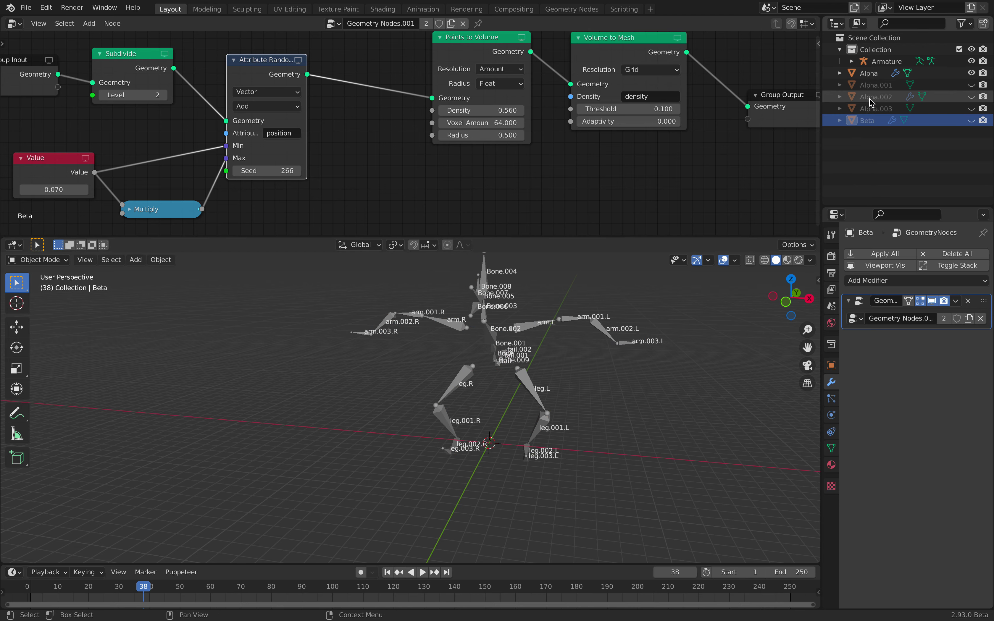
click(869, 73)
click(884, 62)
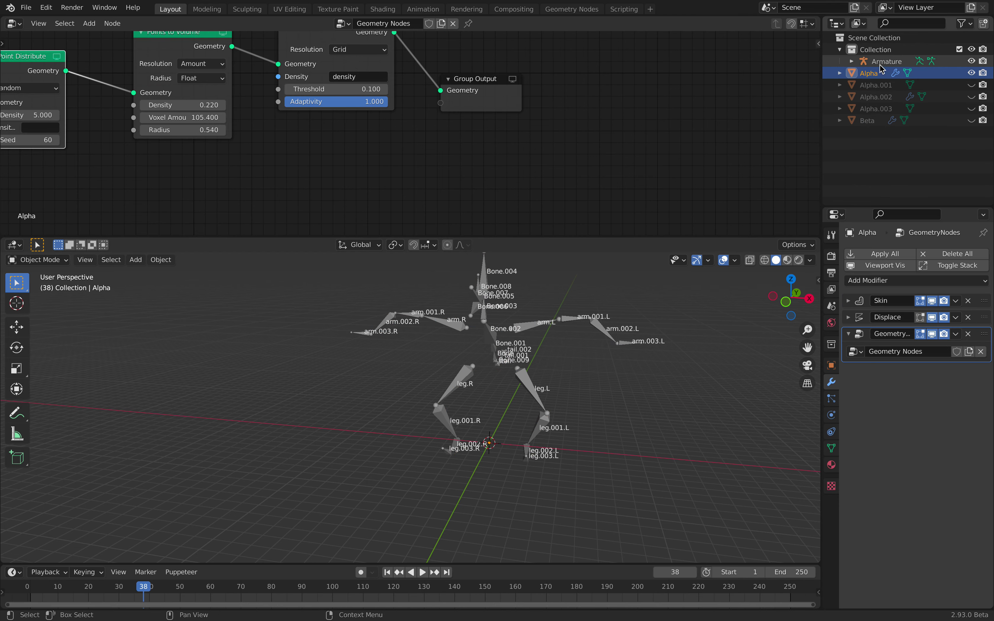
key(KP_Decimal)
click(784, 303)
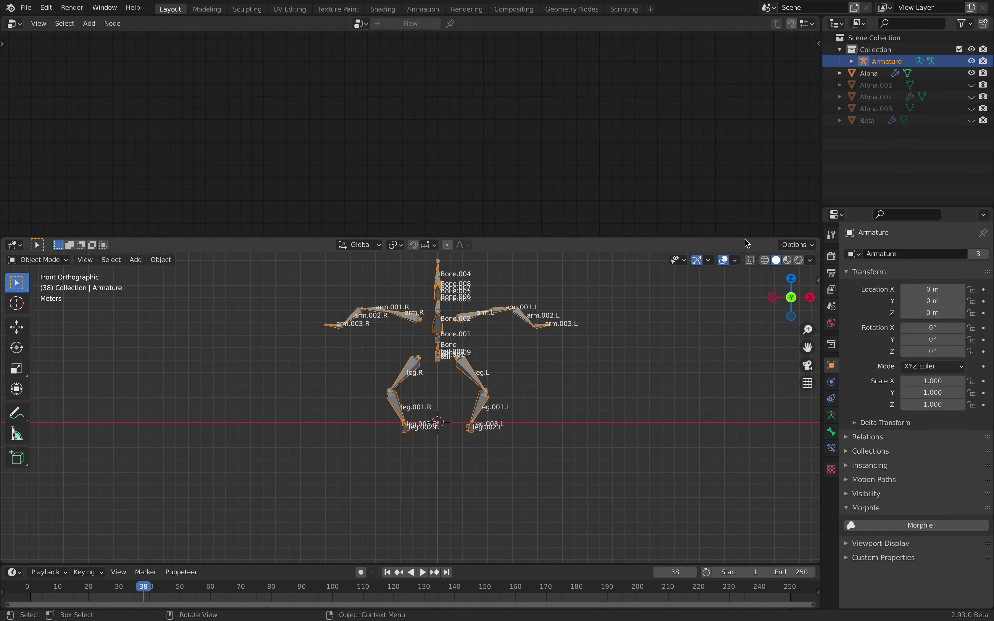
drag(745, 238, 745, 159)
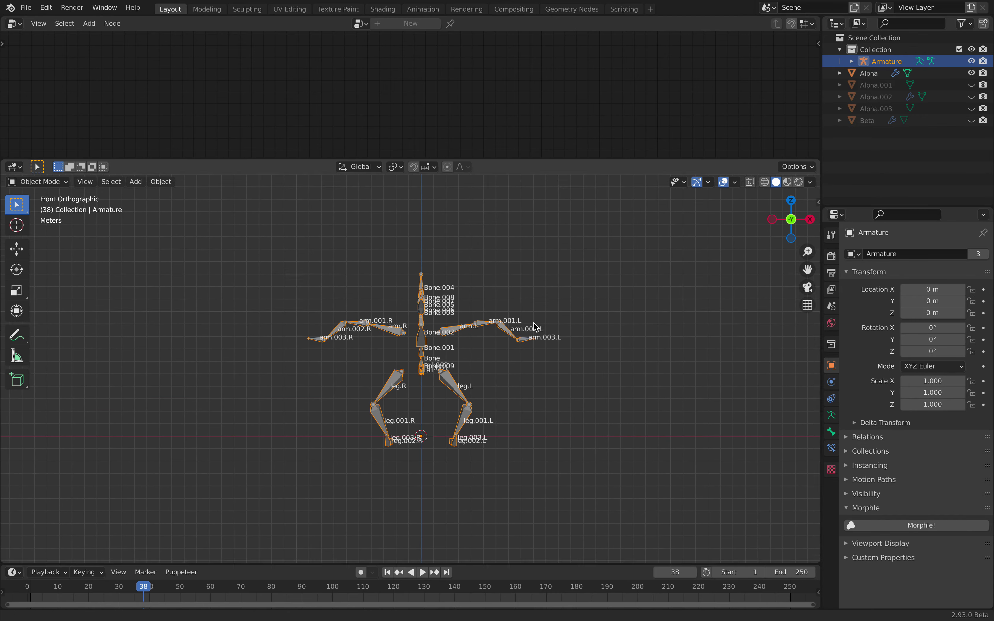
click(793, 219)
middle_drag(708, 251, 587, 365)
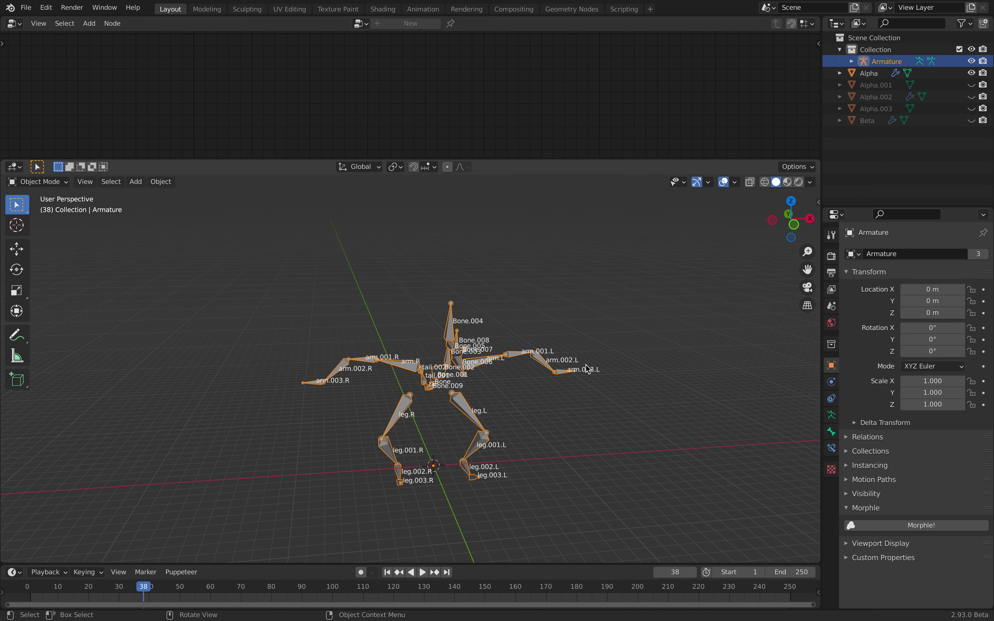
key(KP_Decimal)
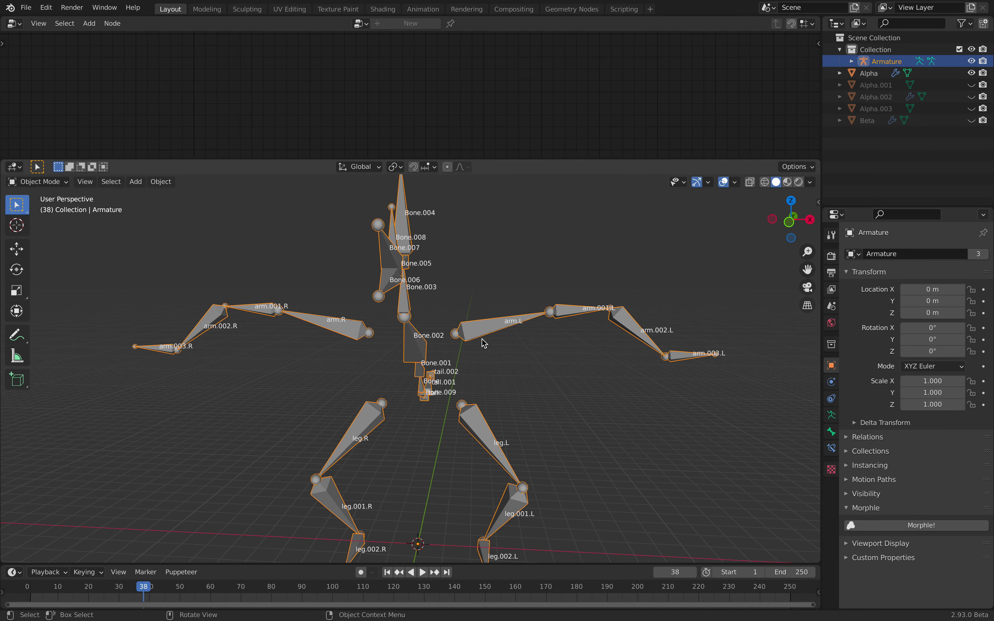
scroll(545, 287, down, 3)
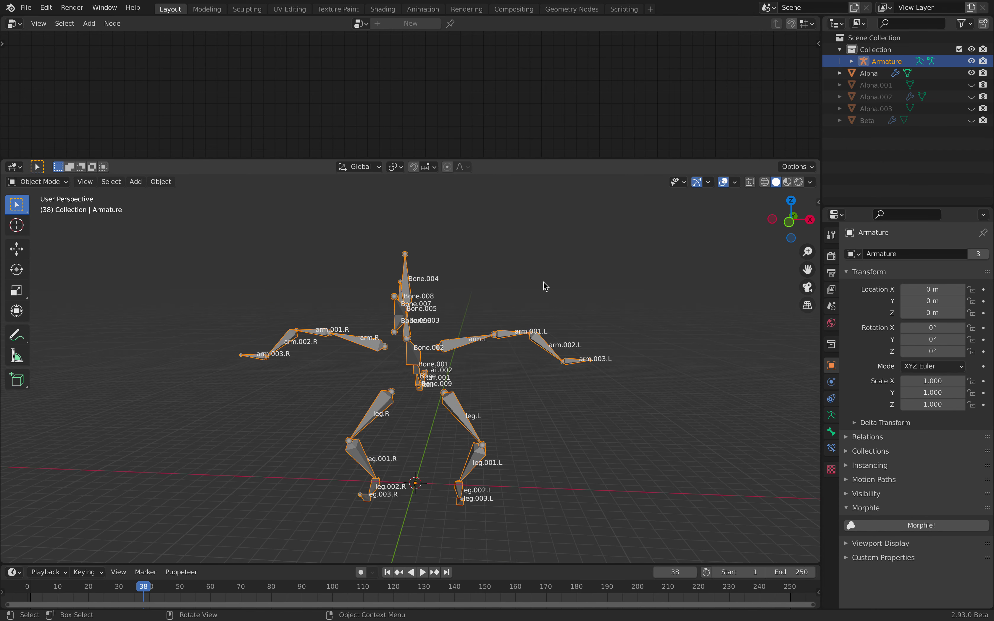
middle_drag(575, 297, 427, 294)
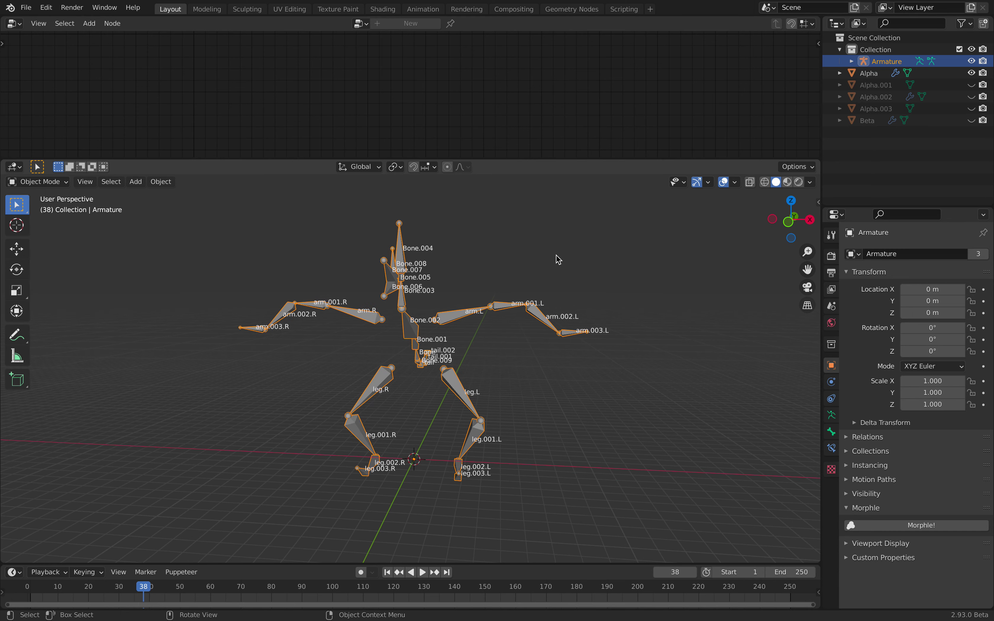
Enter Edit Mode on the armature and rotate the upper arm bone arm.L in the front view.
click(60, 184)
click(42, 196)
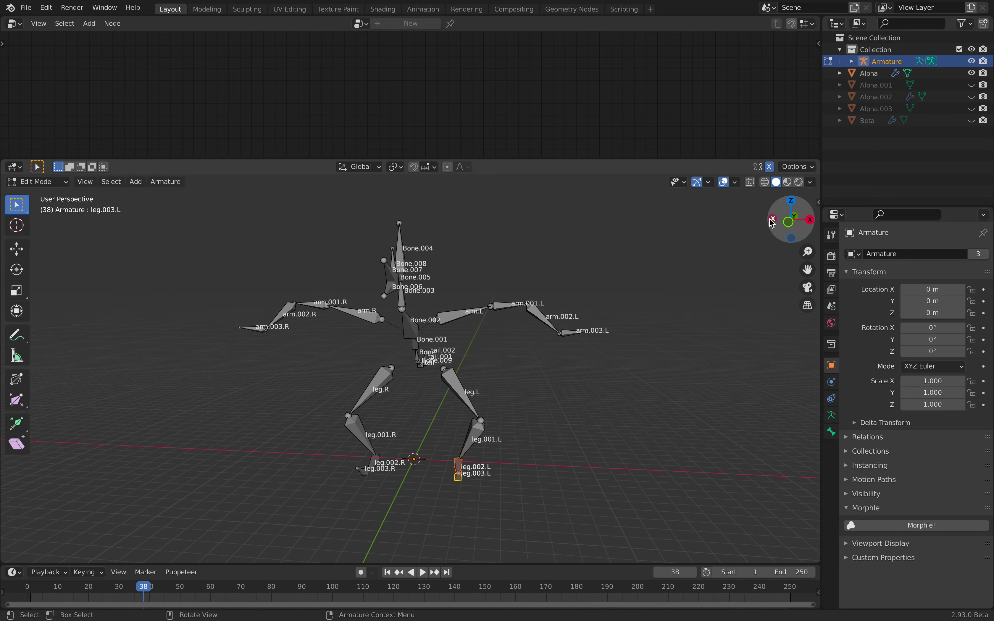
click(789, 224)
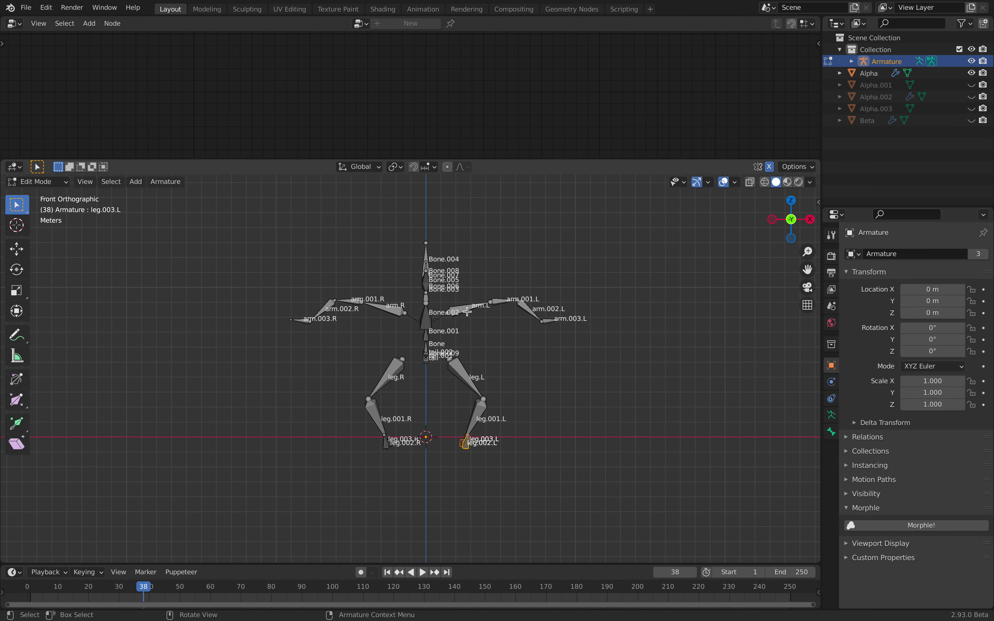
key(r)
click(540, 280)
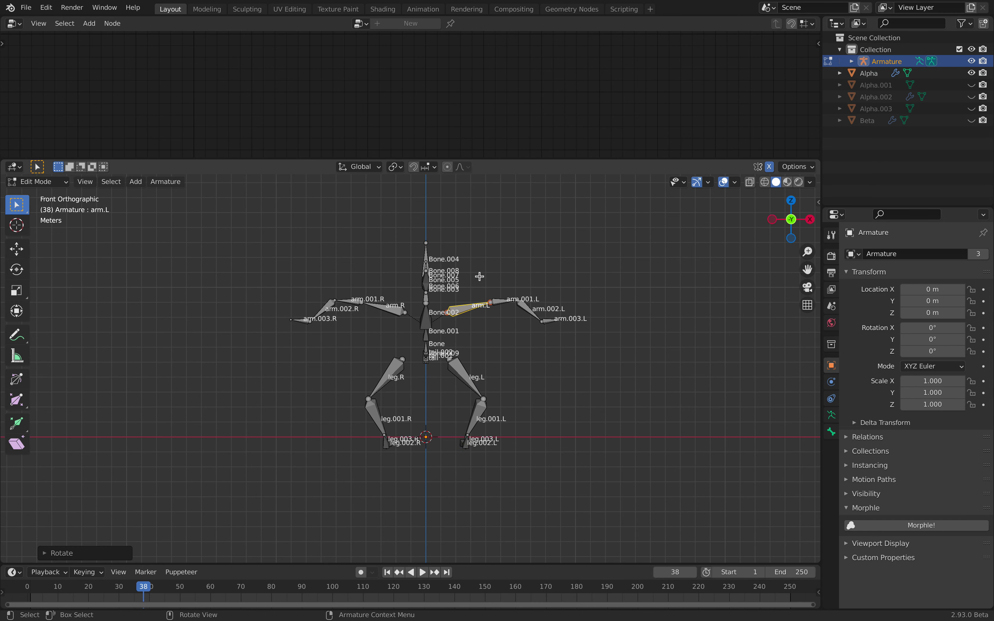
Select the outer arm bones arm.001.L to arm.003.L, then rotate and move them lower and closer to the body.
key(a)
key(a)
drag(477, 278, 587, 347)
key(r)
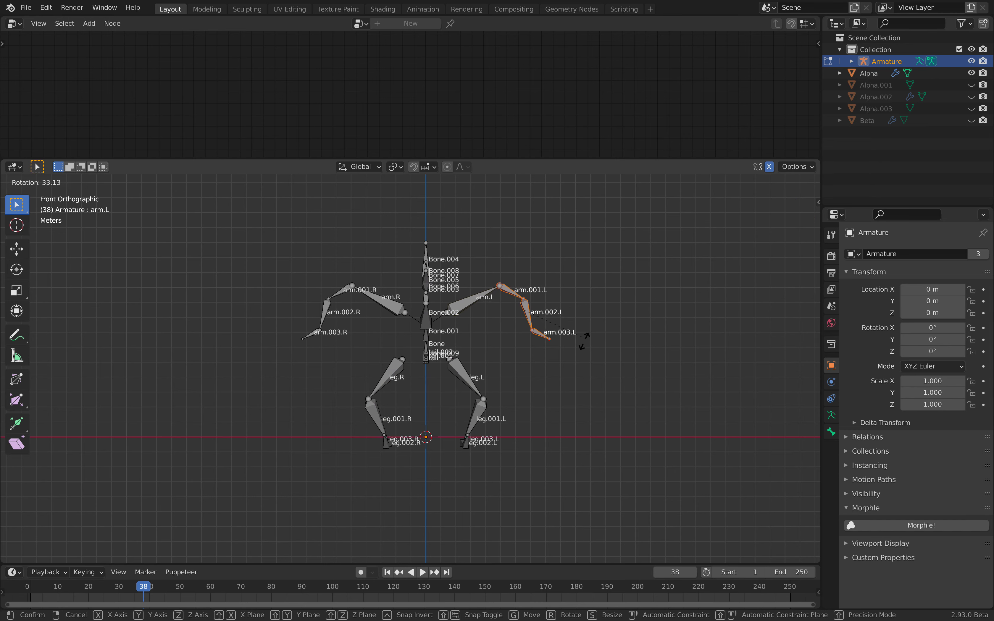
click(571, 296)
key(g)
click(559, 324)
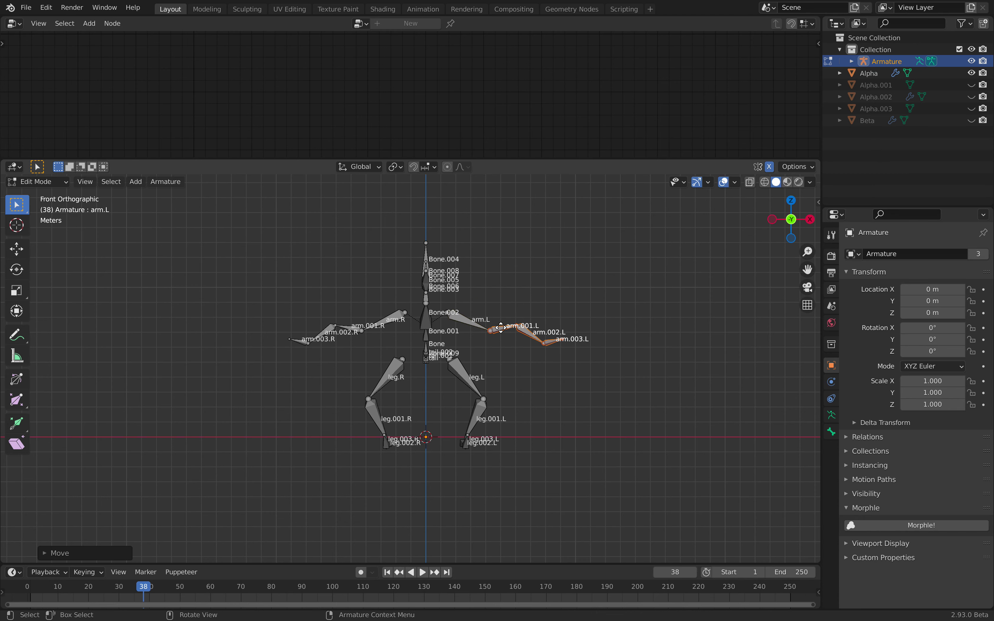
key(g)
click(476, 335)
click(482, 336)
middle_drag(503, 339, 537, 397)
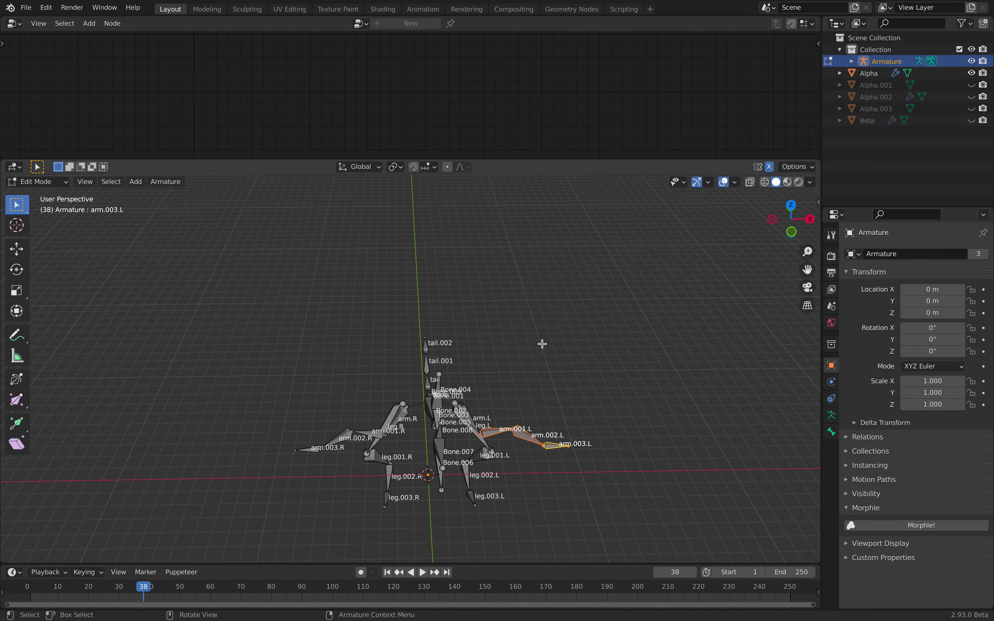
middle_drag(542, 344, 508, 313)
Switch the armature to Pose Mode and rotate arm.001.L so the forearm swings down and inward.
key(Tab)
click(58, 186)
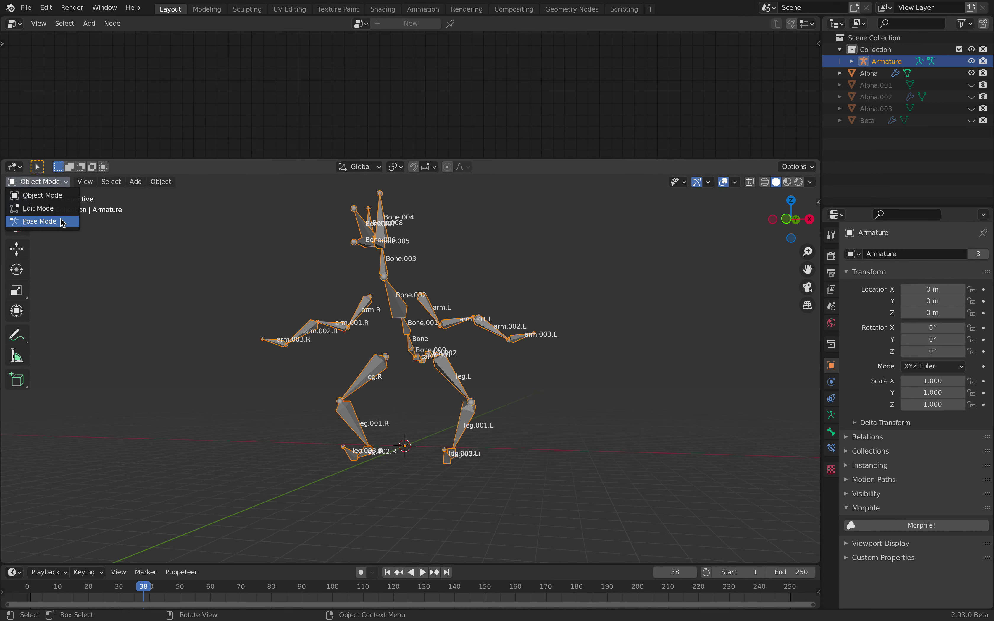
click(40, 222)
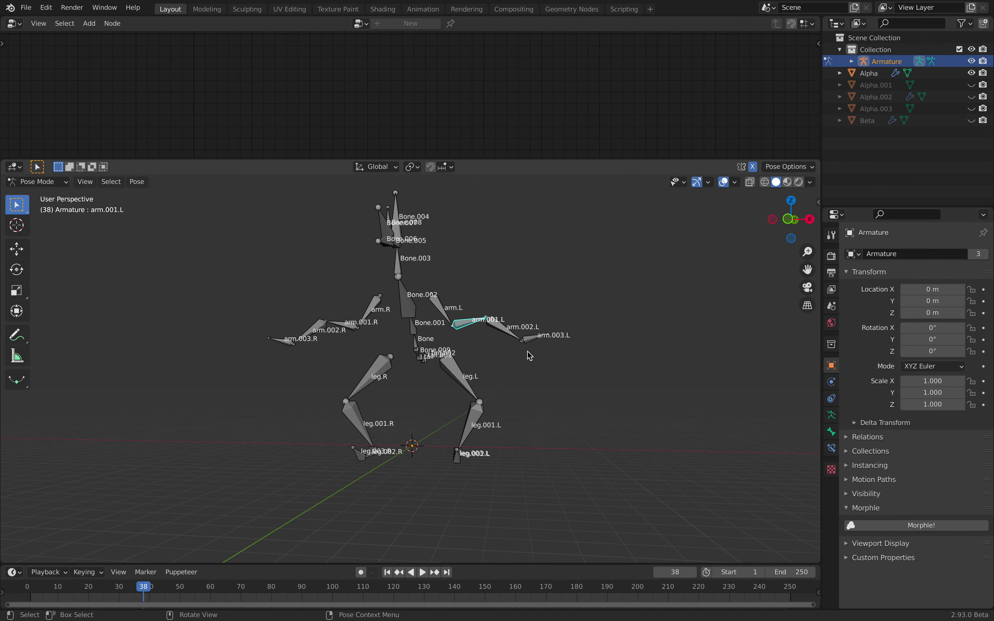
middle_drag(527, 351, 462, 364)
key(r)
click(472, 510)
key(r)
key(r)
click(474, 392)
Rotate the upper leg bone leg.L, scale it up about 1.4 times, and swing it back outward.
click(480, 432)
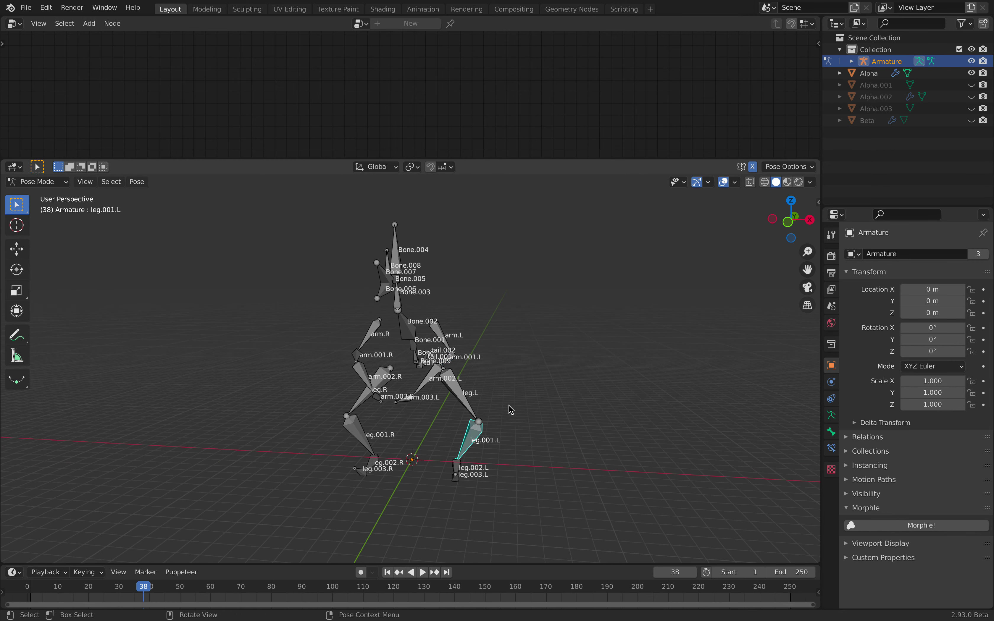
key(r)
key(r)
click(488, 401)
key(s)
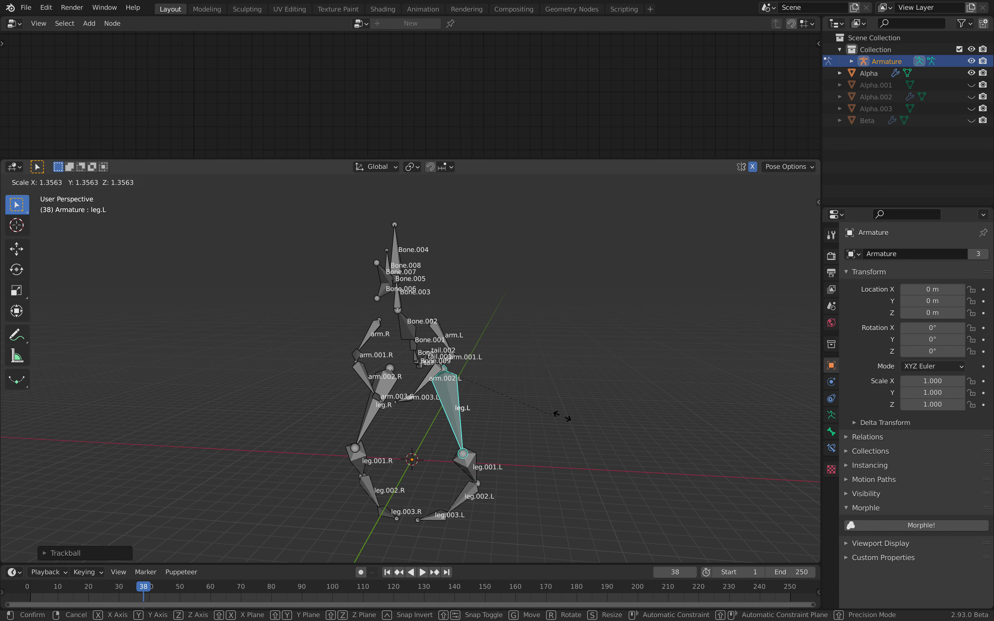
click(557, 416)
key(r)
key(r)
click(496, 440)
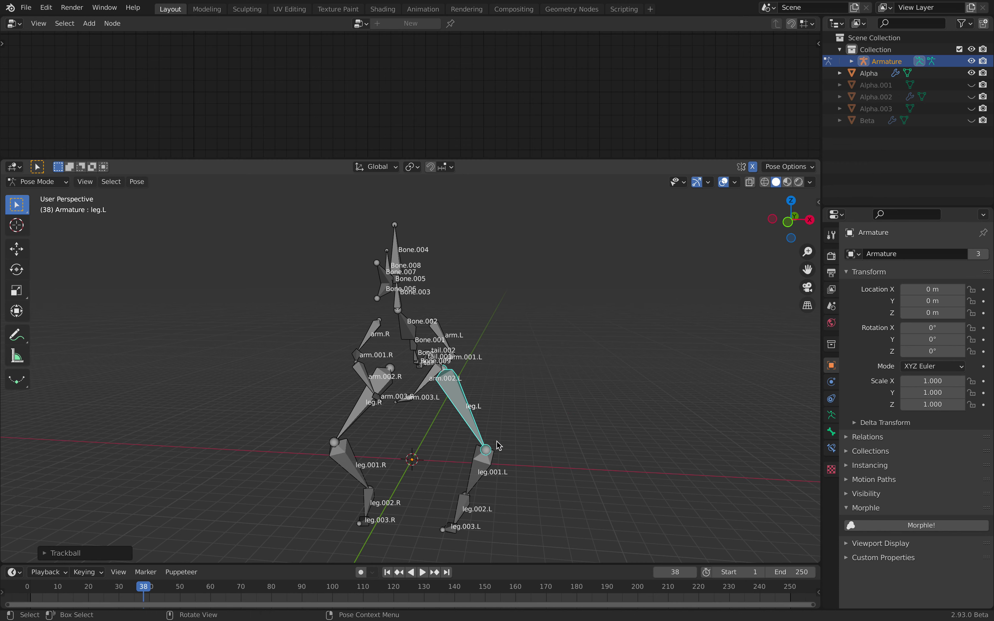
Scale up the shin bone leg.001.L.
click(480, 463)
key(s)
click(547, 458)
shift+middle_drag(509, 459, 507, 401)
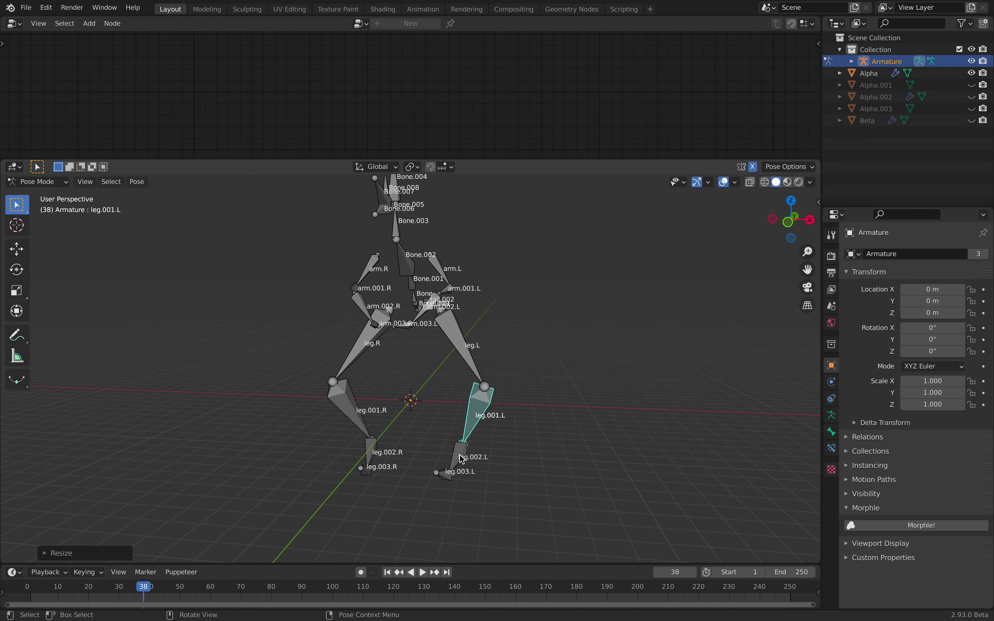
Enlarge the lower leg bone leg.002.L and rotate it freely to reposition the foot.
click(462, 460)
key(s)
click(550, 467)
key(r)
key(r)
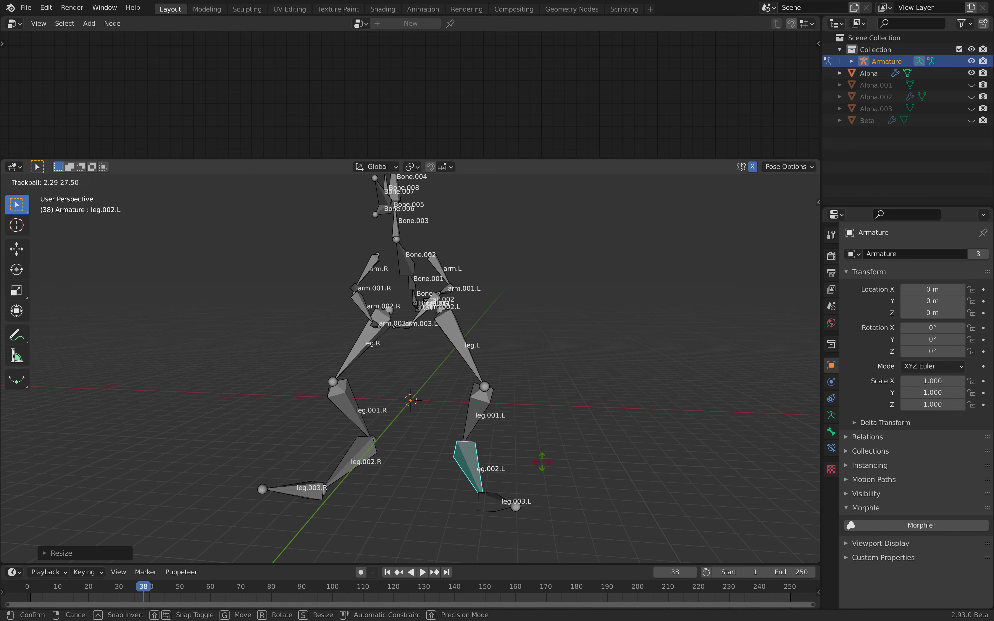
click(540, 473)
Scale up the upright head bone Bone.004 in the right orthographic view.
shift+middle_drag(418, 276, 426, 304)
click(417, 289)
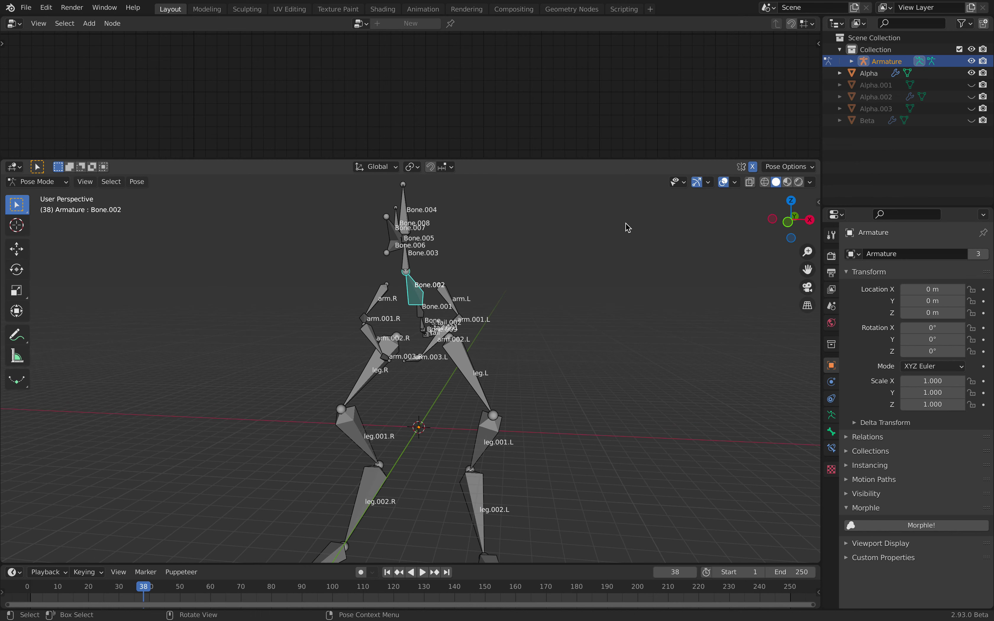
click(785, 220)
click(803, 220)
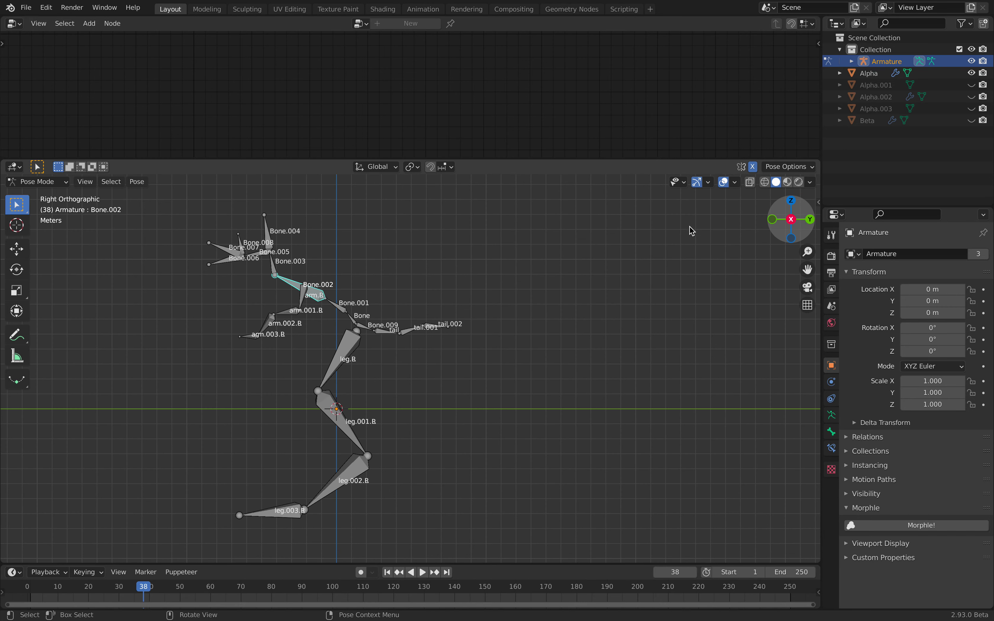
click(267, 235)
shift+middle_drag(337, 263, 399, 285)
key(s)
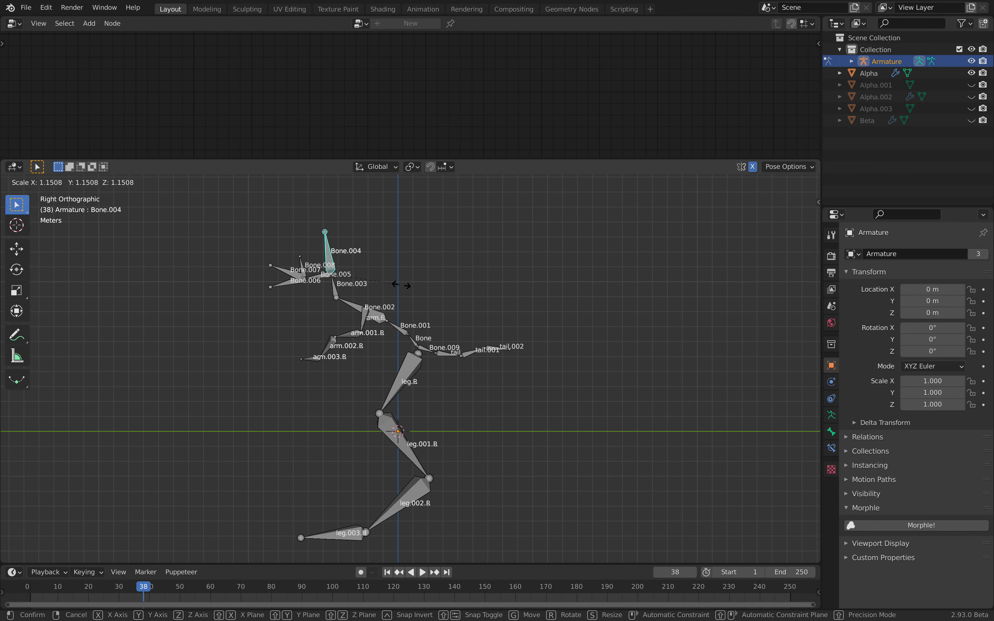
click(423, 286)
Enlarge Bone.005 together with its child bones and rotate it downward.
click(326, 271)
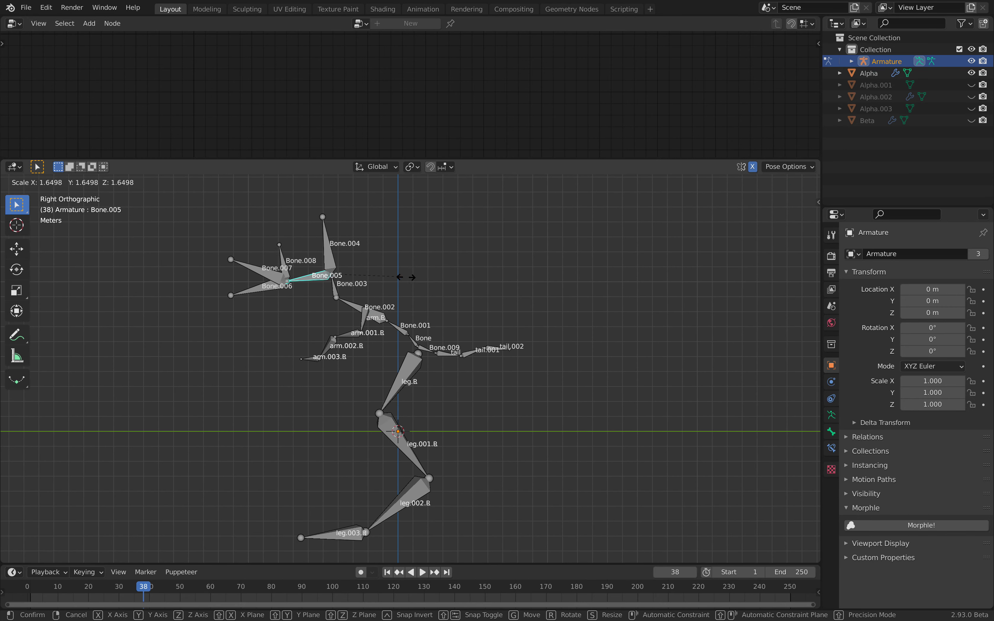
key(s)
click(421, 281)
key(r)
click(406, 262)
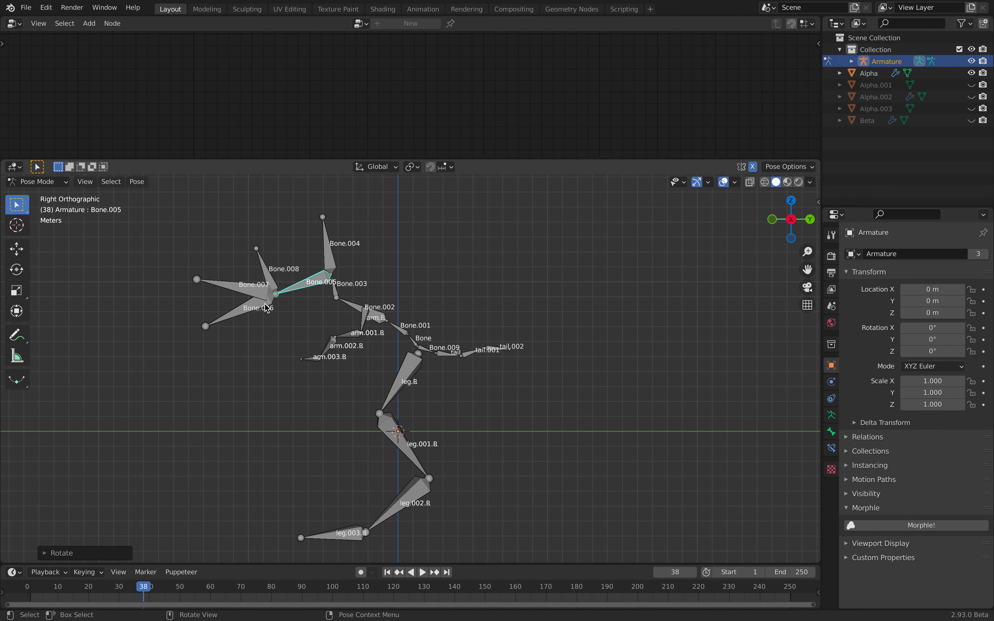
Shrink the lower jaw bone Bone.006 and tilt Bone.008 forward.
click(314, 306)
key(s)
click(324, 314)
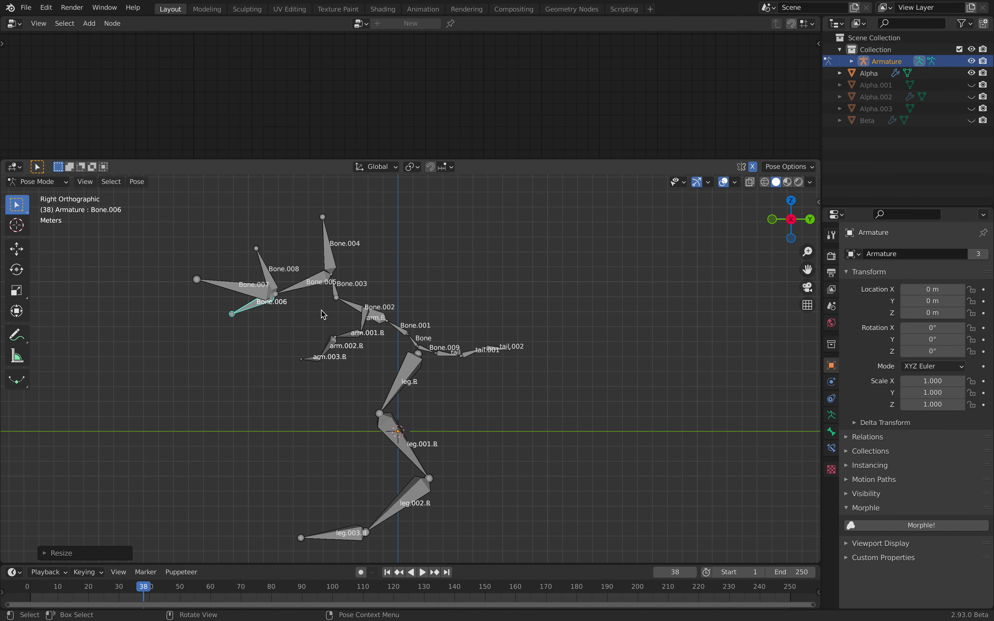
click(269, 276)
key(g)
click(272, 264)
Tilt Bone.004 backward and rotate Bone.005 upward to raise the snout.
click(331, 251)
key(g)
click(384, 269)
click(312, 283)
key(r)
click(383, 286)
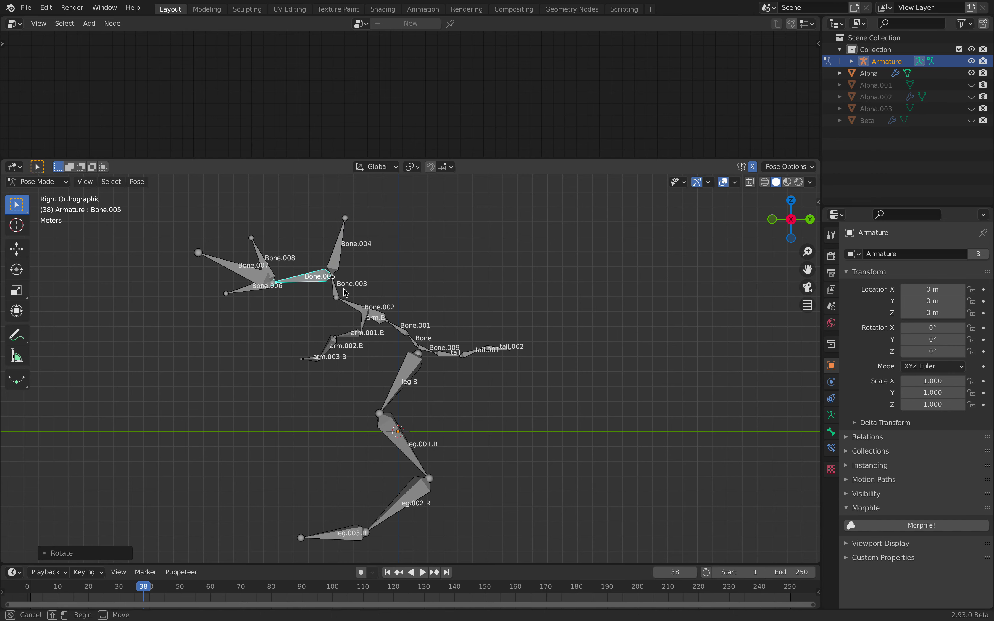
Slightly resize Bone.005 and enlarge the tail bone together with its child bones.
key(s)
click(457, 358)
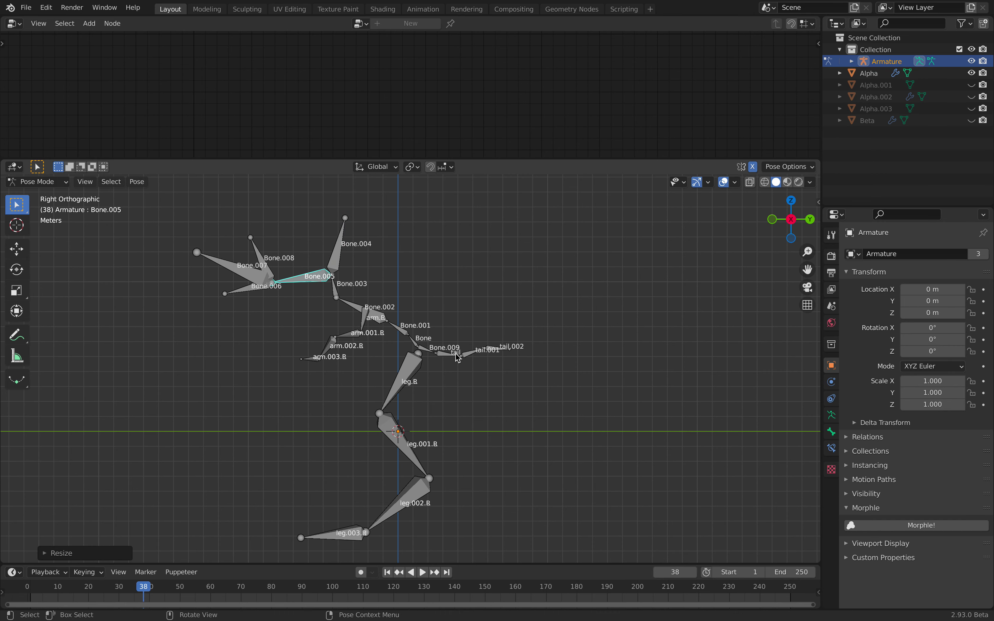
click(456, 356)
key(s)
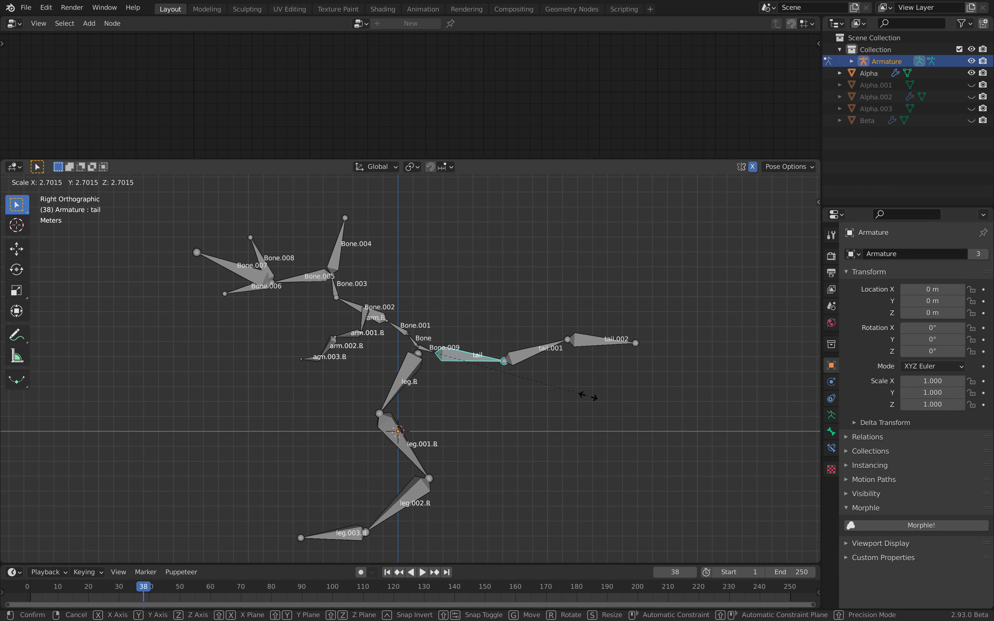
click(559, 372)
click(538, 354)
Select every bone of the armature and apply the current pose as the rest pose.
middle_drag(537, 354, 482, 324)
key(a)
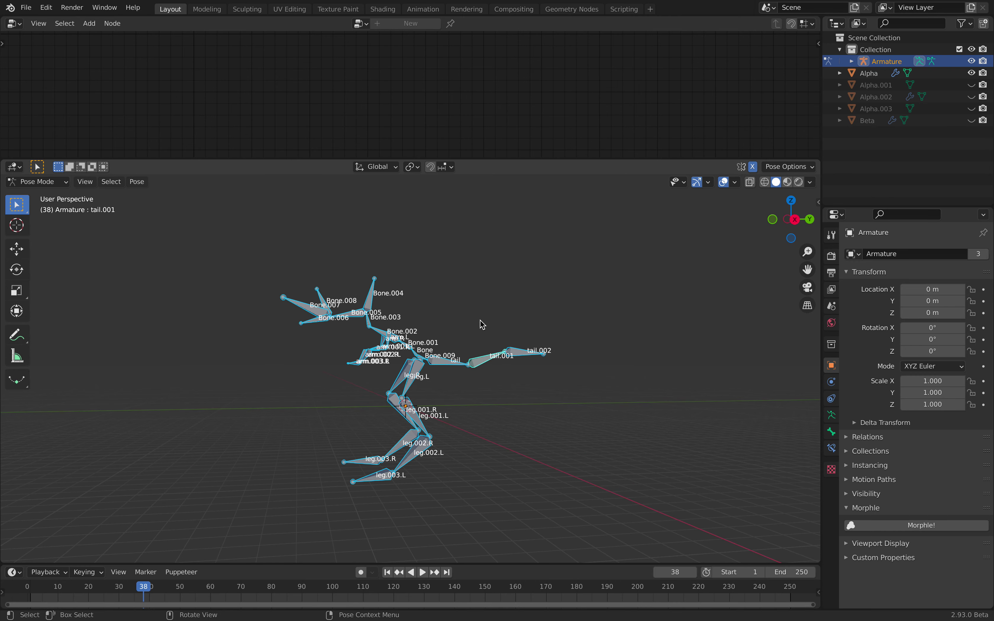
right_click(482, 324)
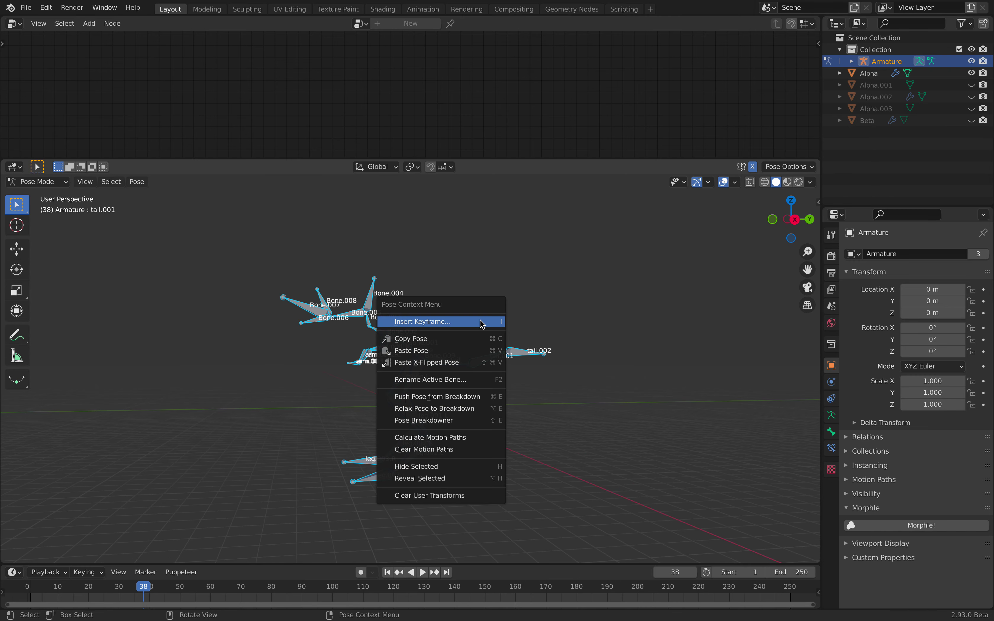
key(Escape)
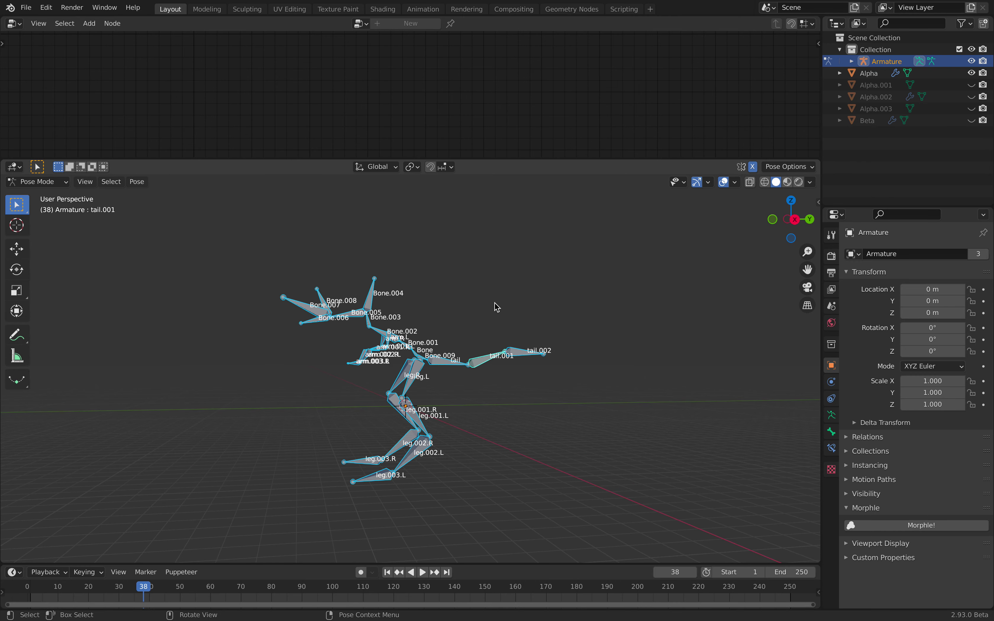
key(F3)
text(appl)
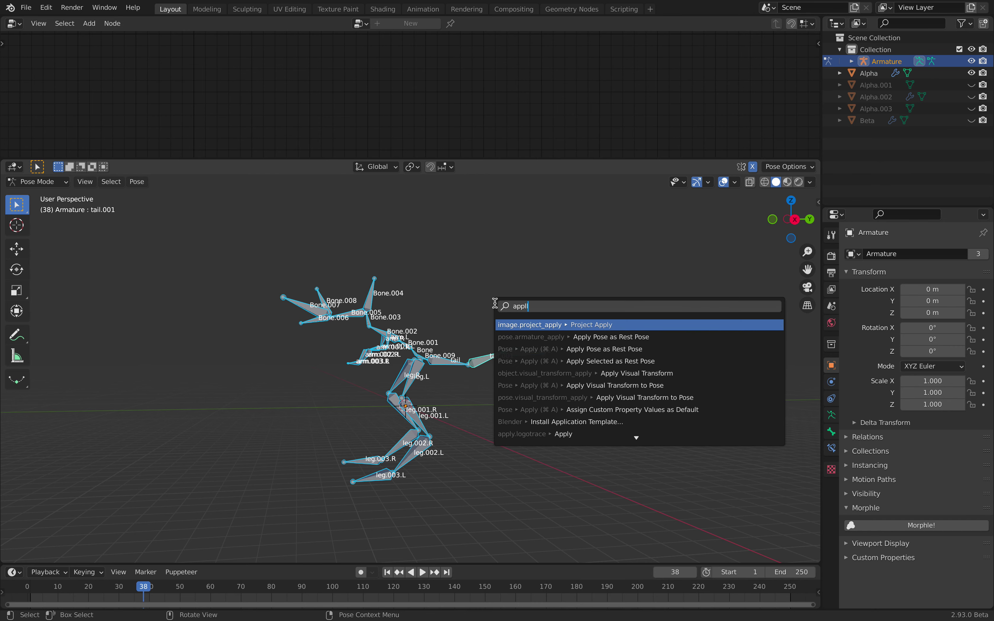
text(y)
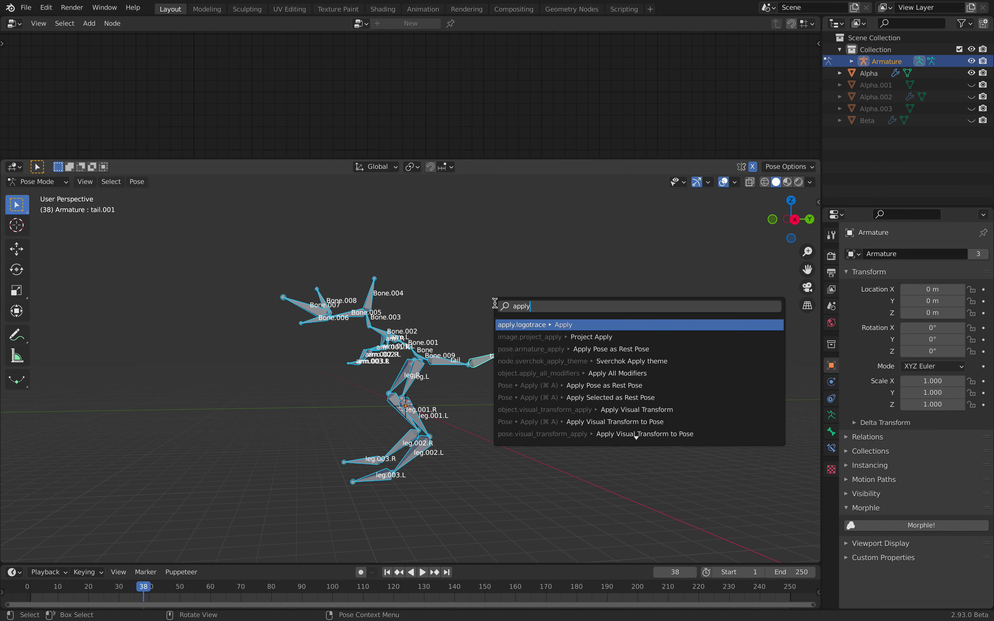
key(Down)
key(Down)
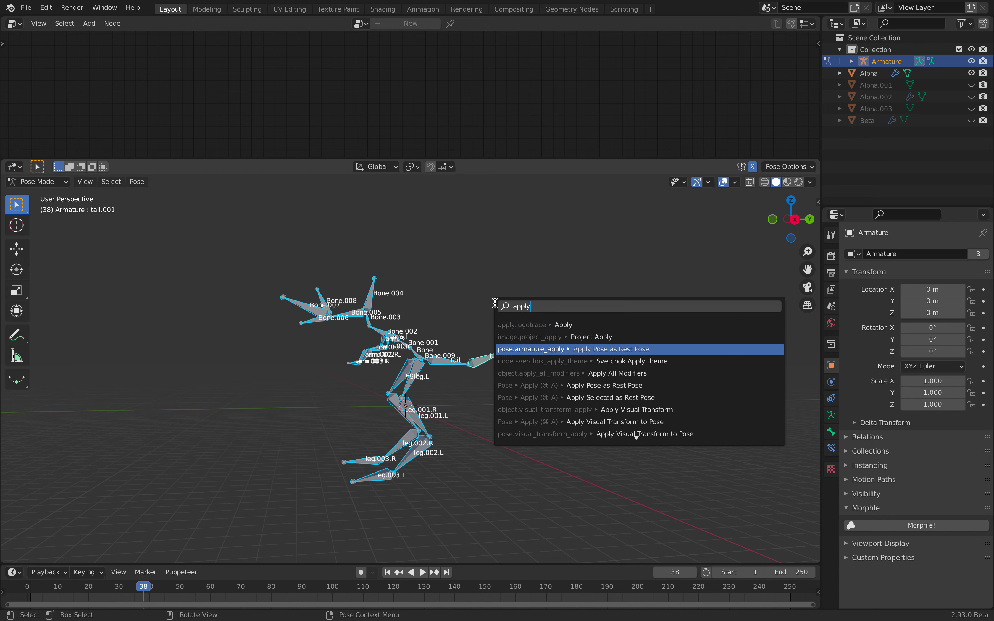
key(Return)
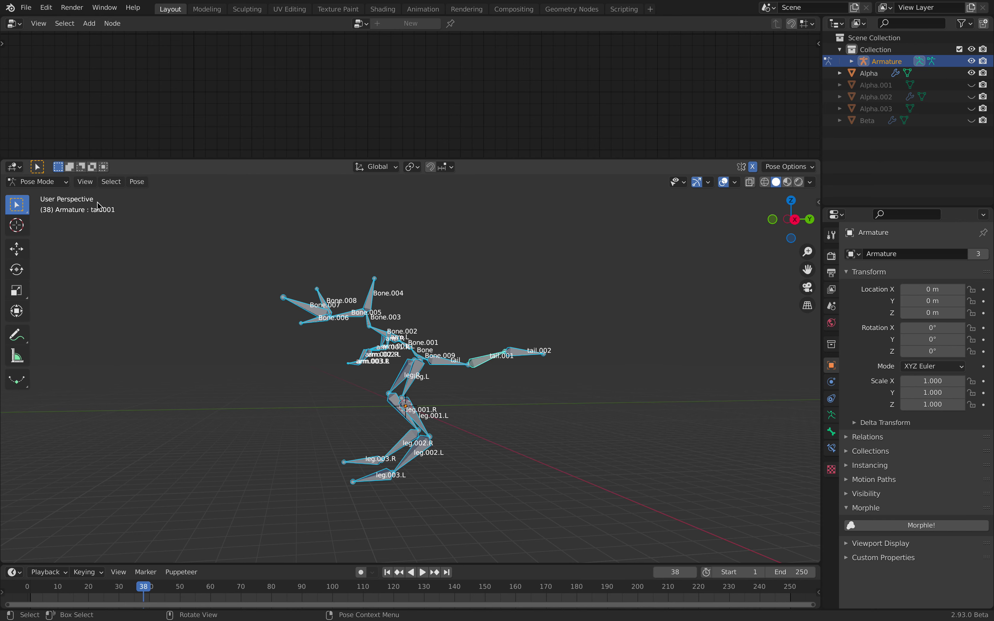
Return to Object Mode, make the hidden Alpha.002 mesh visible and select it.
click(53, 181)
click(42, 195)
middle_drag(485, 370, 521, 363)
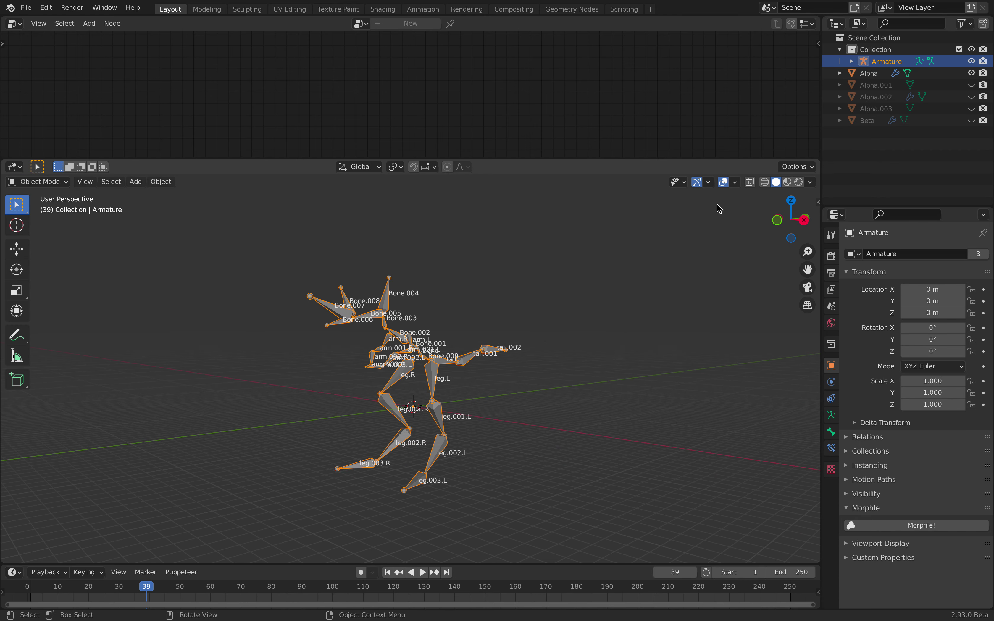
click(972, 84)
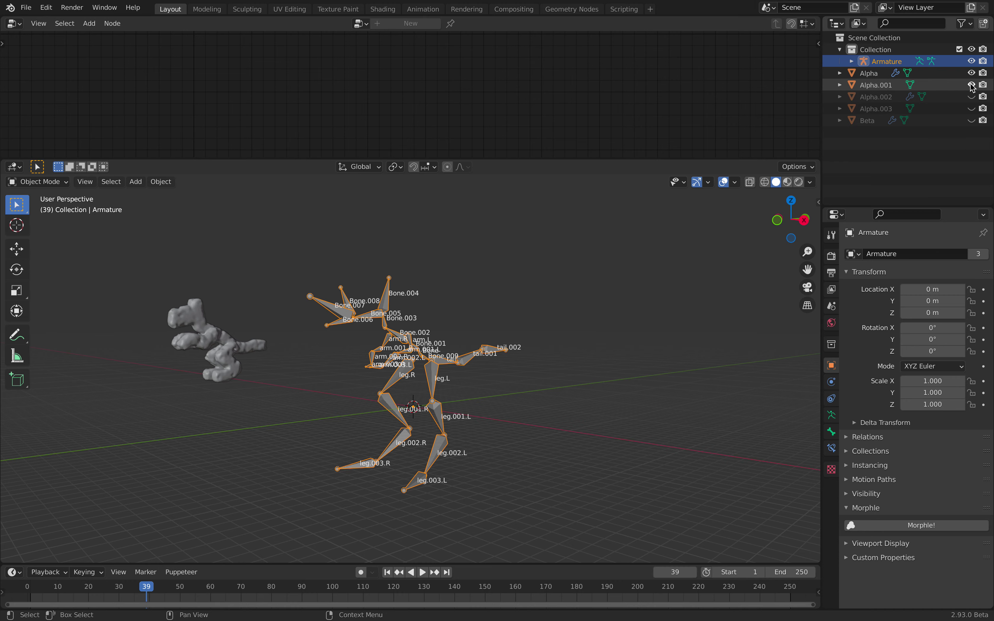
click(972, 85)
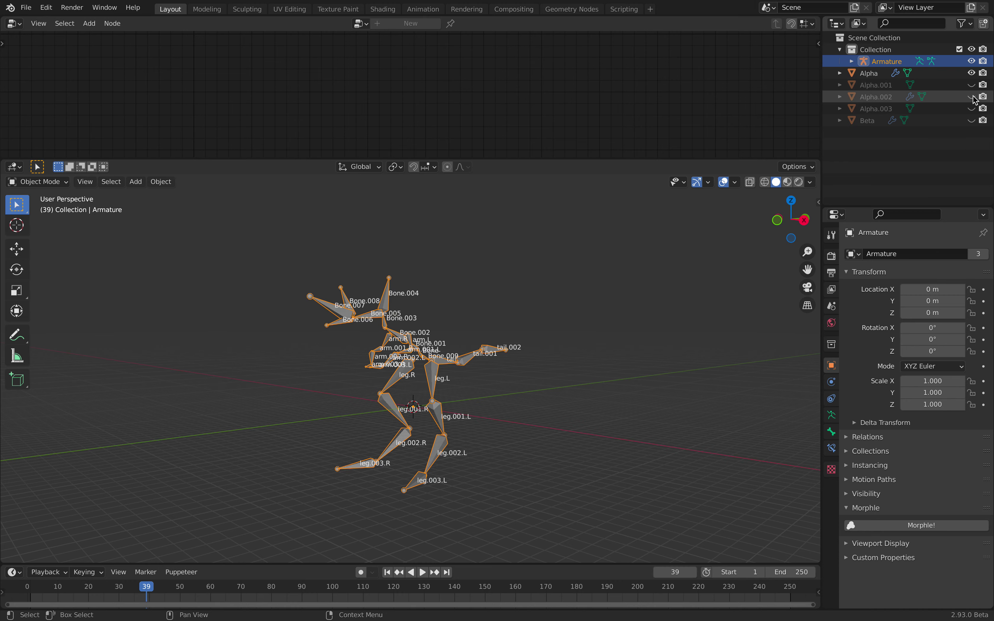
click(972, 96)
middle_drag(537, 355, 487, 307)
click(427, 280)
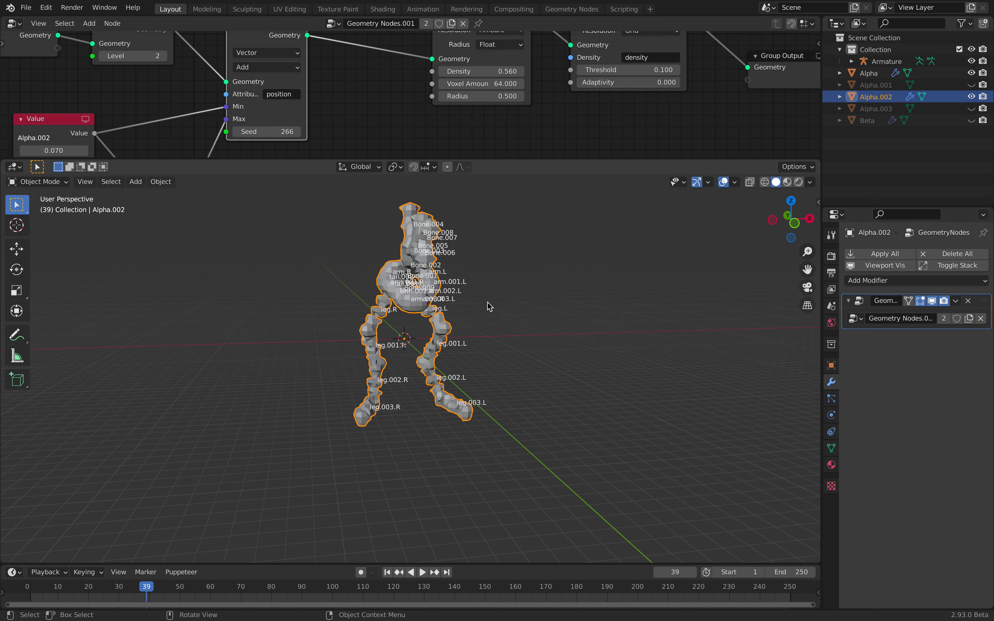
Set the volume density to 1.000 and the Value node to 0.330 in Alpha.002's geometry nodes.
middle_drag(238, 90, 290, 66)
scroll(259, 111, down, 1)
middle_drag(540, 67, 527, 89)
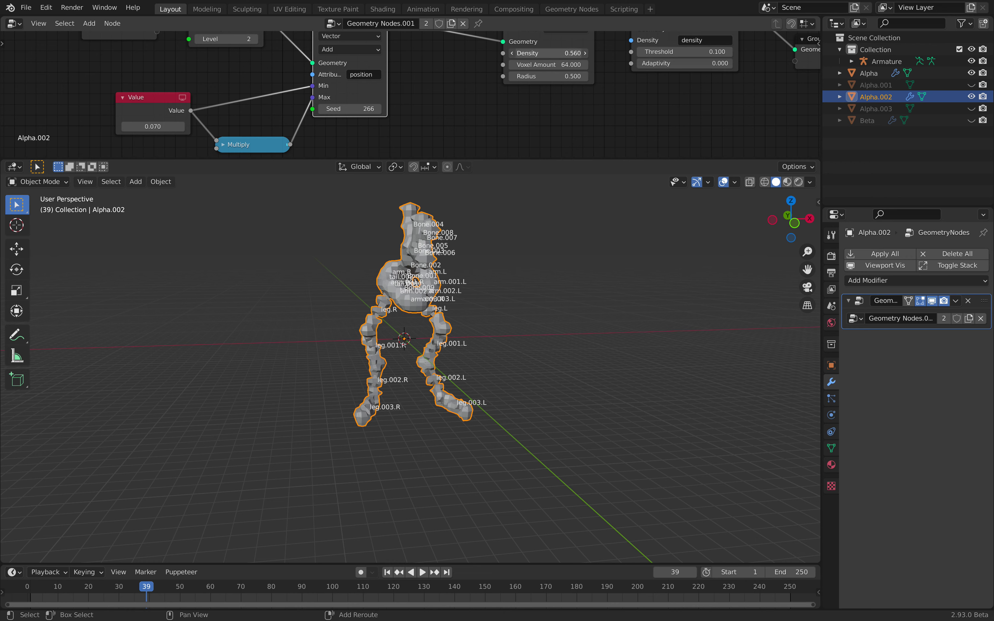
middle_drag(449, 99, 471, 86)
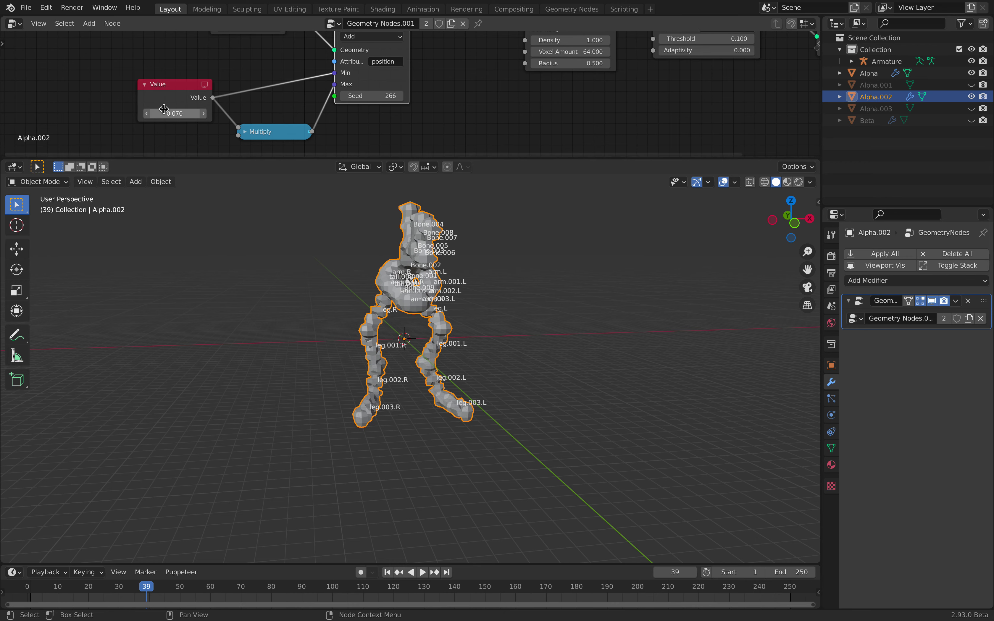
drag(175, 113, 199, 113)
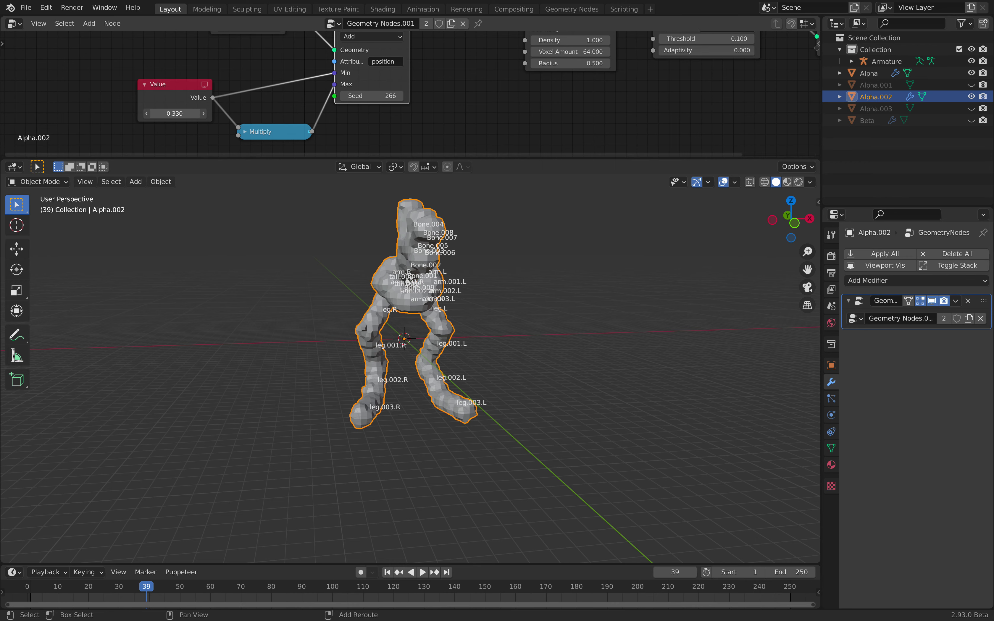
Move the Alpha.002 mesh along the negative X axis so it stands beside the armature.
middle_drag(539, 343, 532, 343)
key(g)
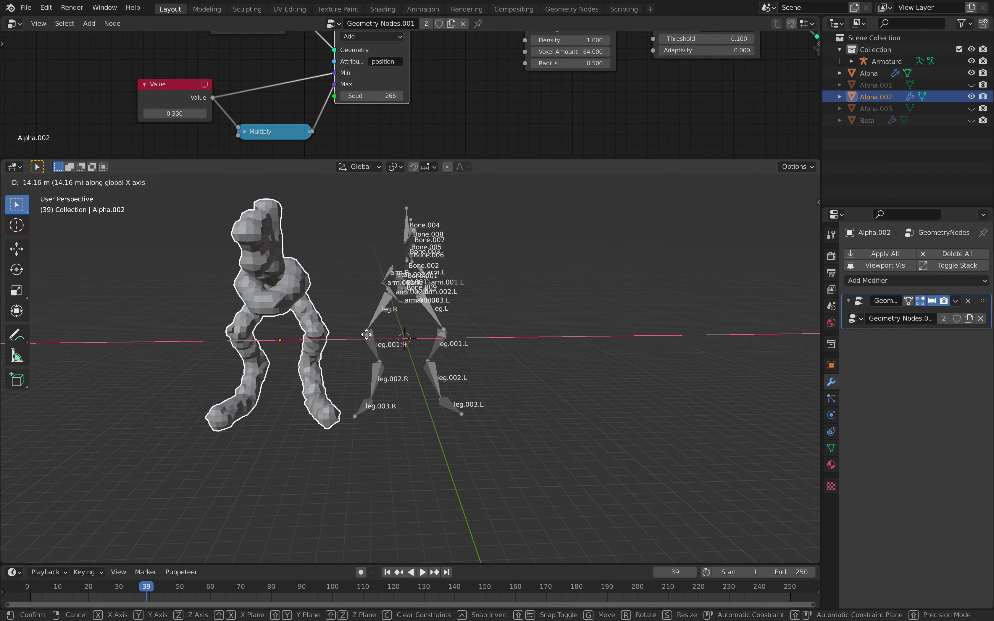
click(252, 314)
middle_drag(253, 314, 369, 310)
Examine the generated creature mesh next to the armature from several angles, comparing the arms and body.
click(506, 335)
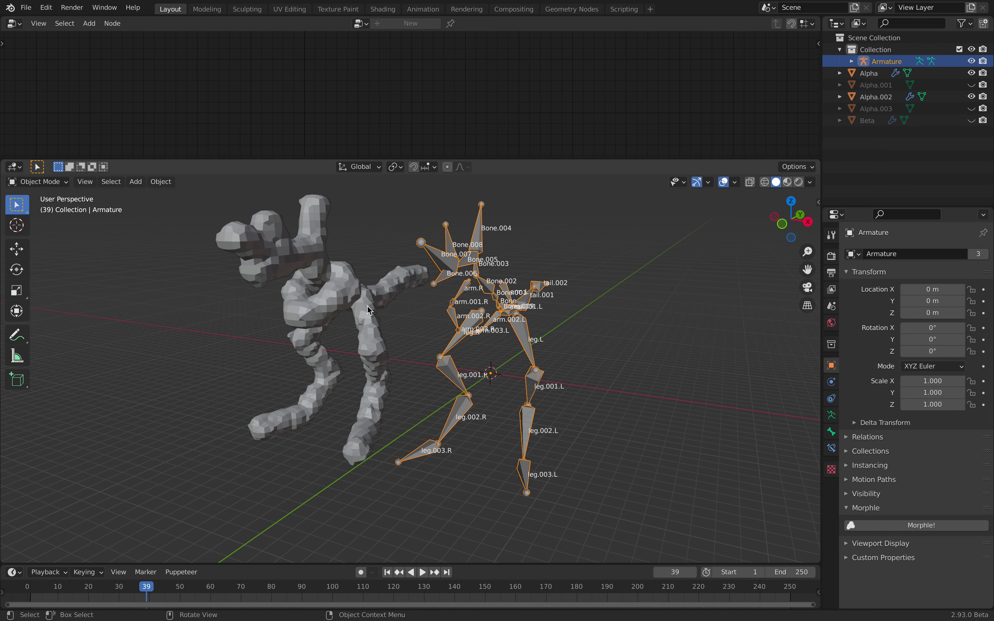
click(554, 274)
middle_drag(516, 263, 465, 276)
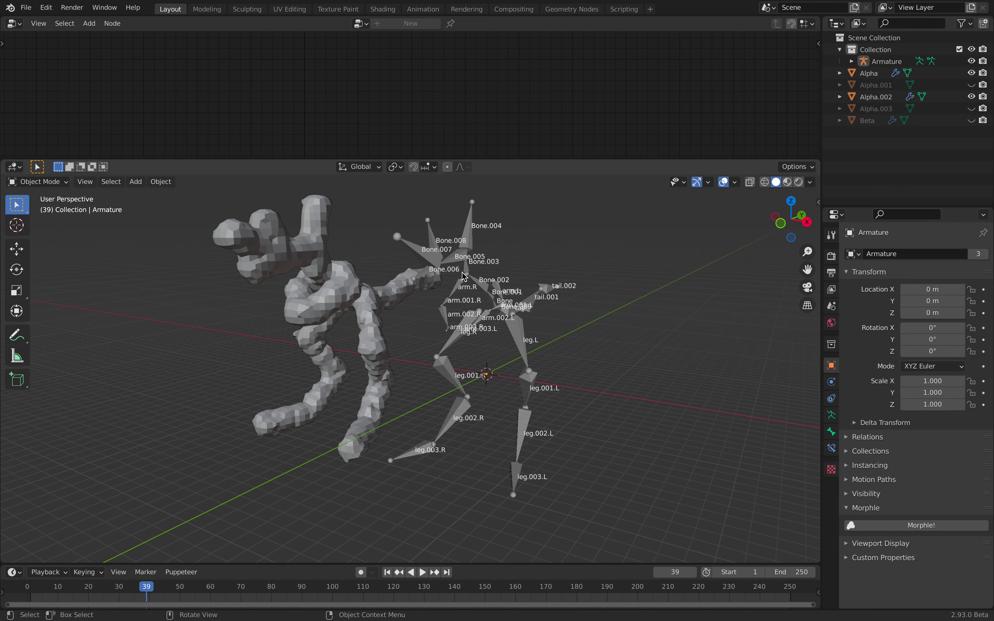
click(479, 281)
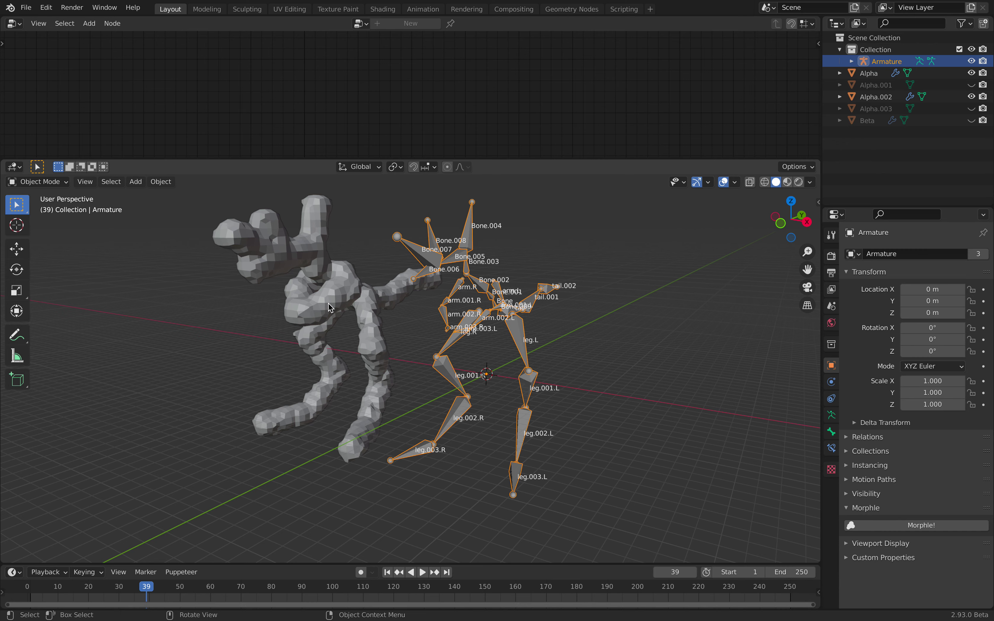
middle_drag(328, 308, 330, 300)
scroll(331, 293, up, 2)
scroll(415, 300, down, 2)
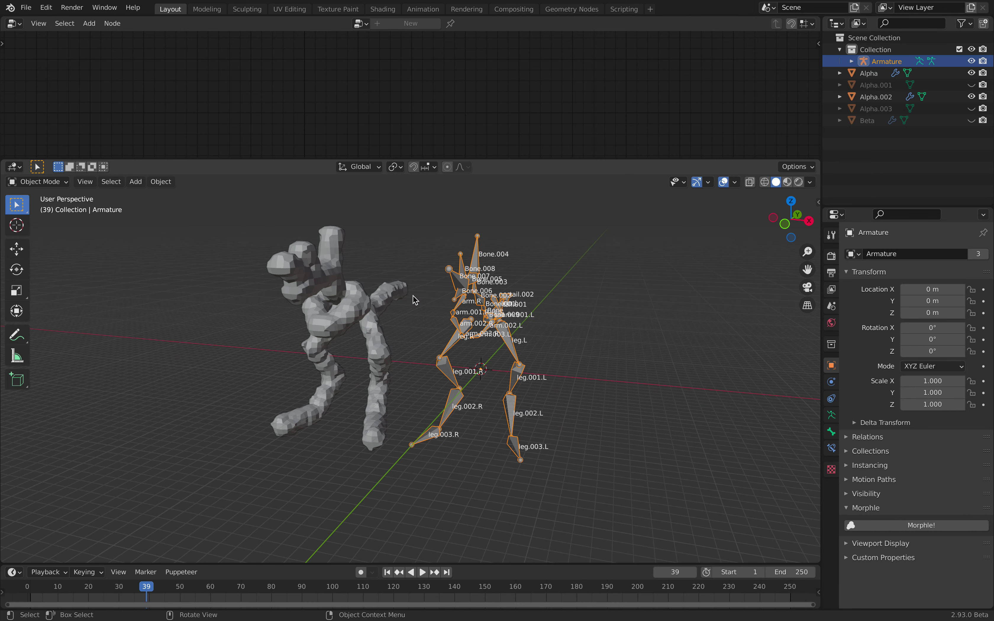
scroll(495, 326, up, 3)
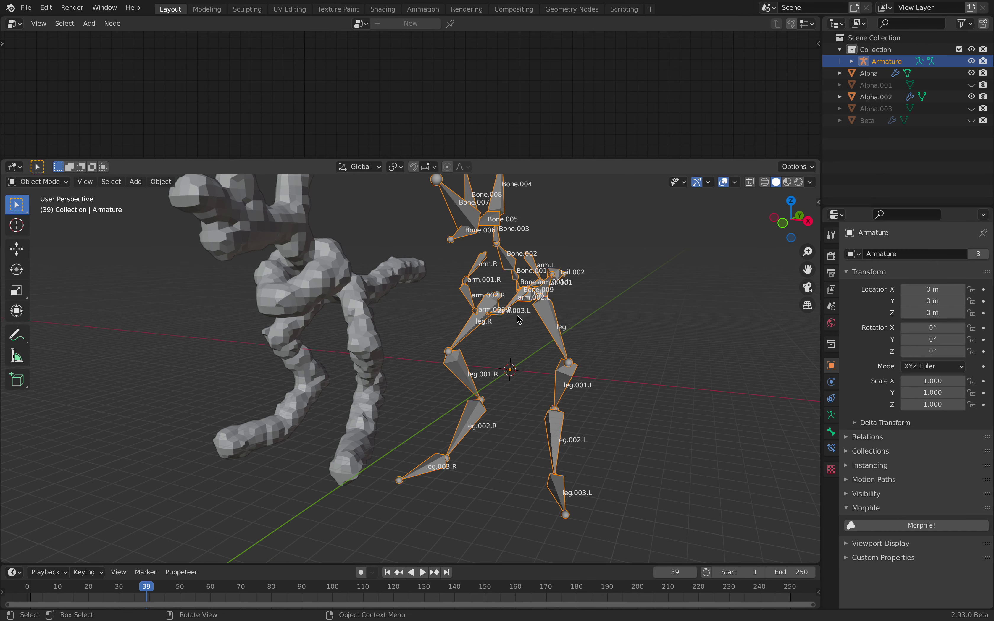
Spread the armature's arms in Edit Mode, moving arm.L outward about 1.3 m along the X axis.
middle_drag(552, 344, 414, 331)
middle_drag(577, 345, 549, 336)
key(Tab)
click(521, 292)
key(g)
click(592, 344)
click(554, 292)
key(g)
key(x)
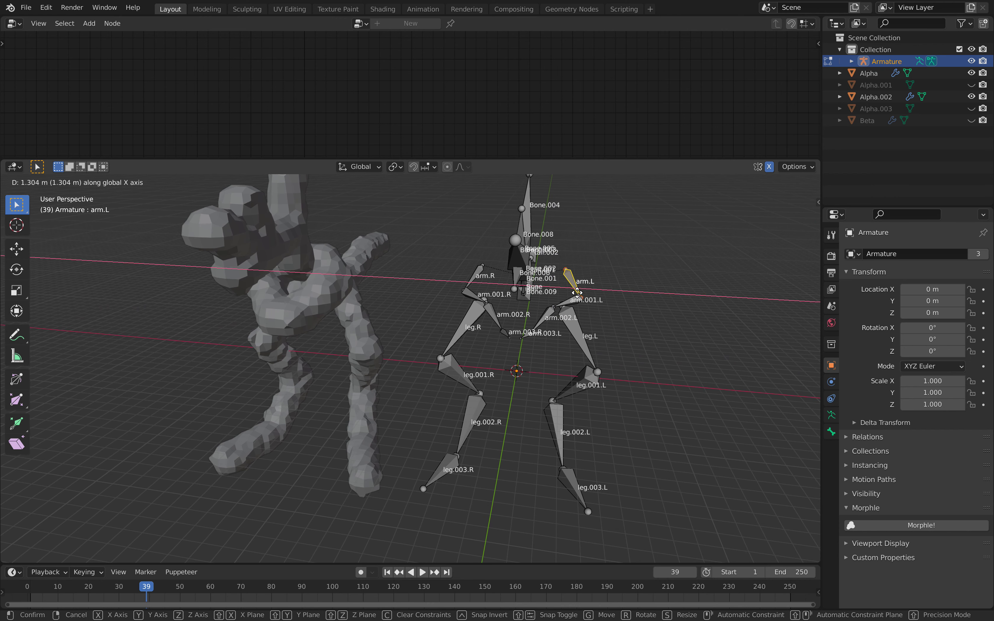
click(574, 294)
Reposition arm.002.L, and move and rotate arm.003.L so it points more downward.
click(551, 313)
key(g)
click(561, 321)
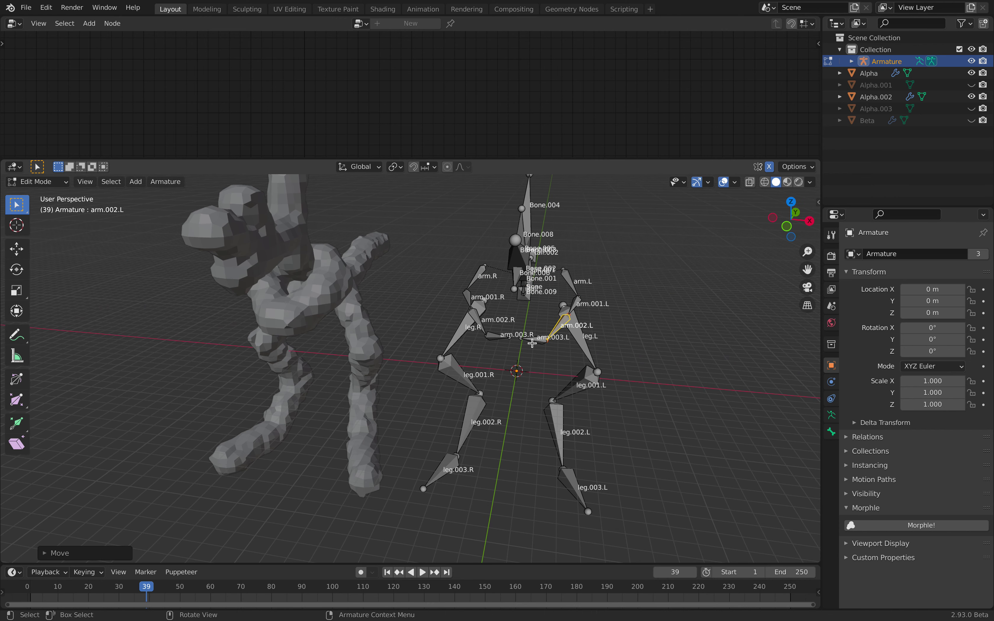
click(534, 342)
key(g)
click(595, 356)
key(r)
click(584, 317)
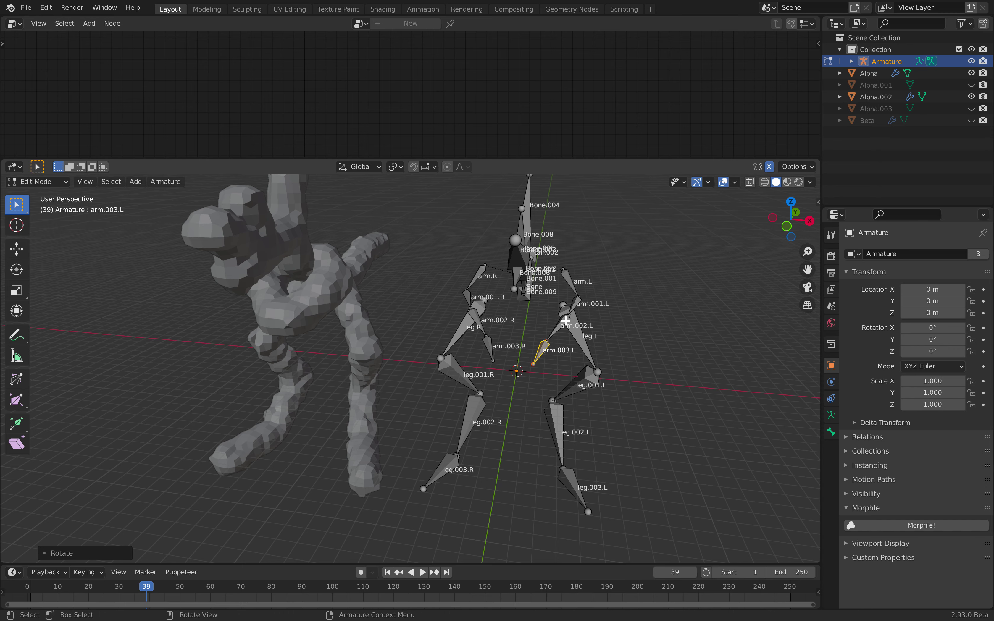
Shift arm.002.L and the joint connecting it to arm.001.L farther outward.
click(570, 319)
key(g)
click(580, 320)
key(g)
click(607, 311)
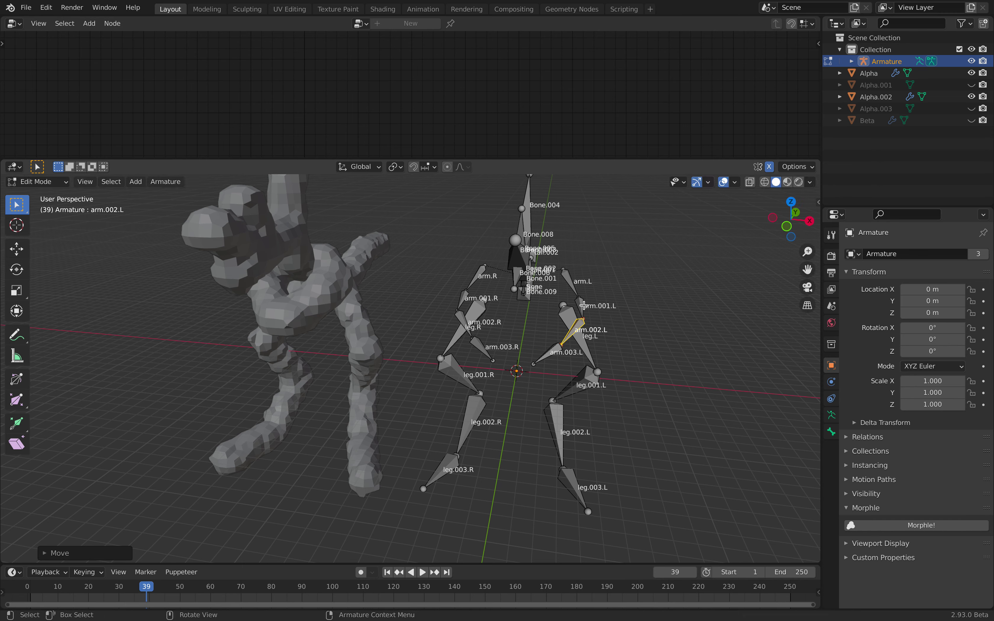
click(580, 308)
key(g)
click(589, 311)
Nudge arm.L and reposition the joint between arm.L and arm.001.L to widen the upper arm.
click(567, 276)
key(g)
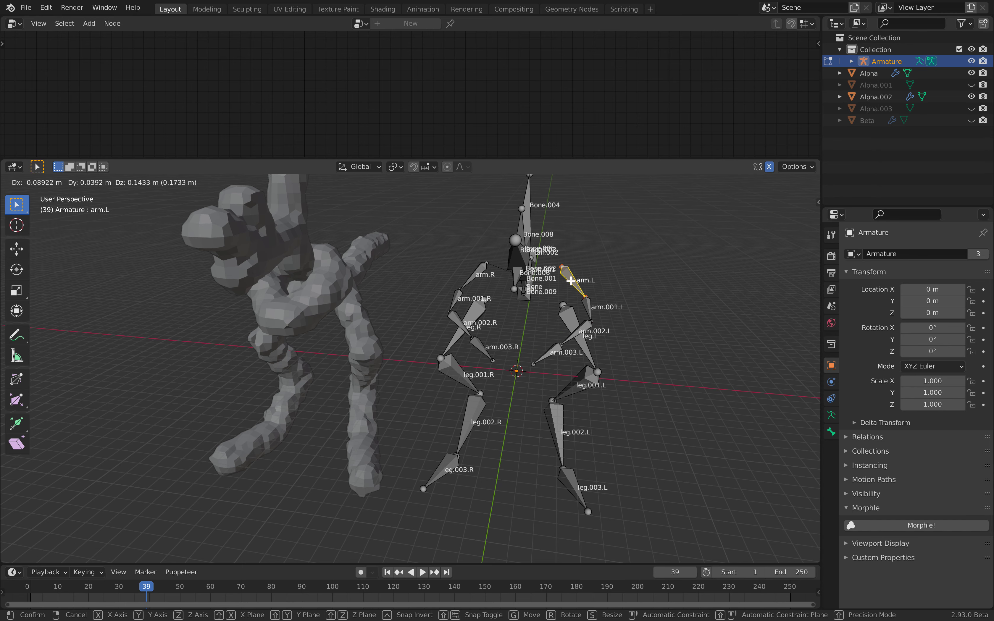
click(571, 281)
click(586, 296)
key(g)
click(597, 295)
middle_drag(597, 295, 465, 301)
key(g)
click(370, 284)
middle_drag(370, 283, 471, 304)
key(g)
click(381, 297)
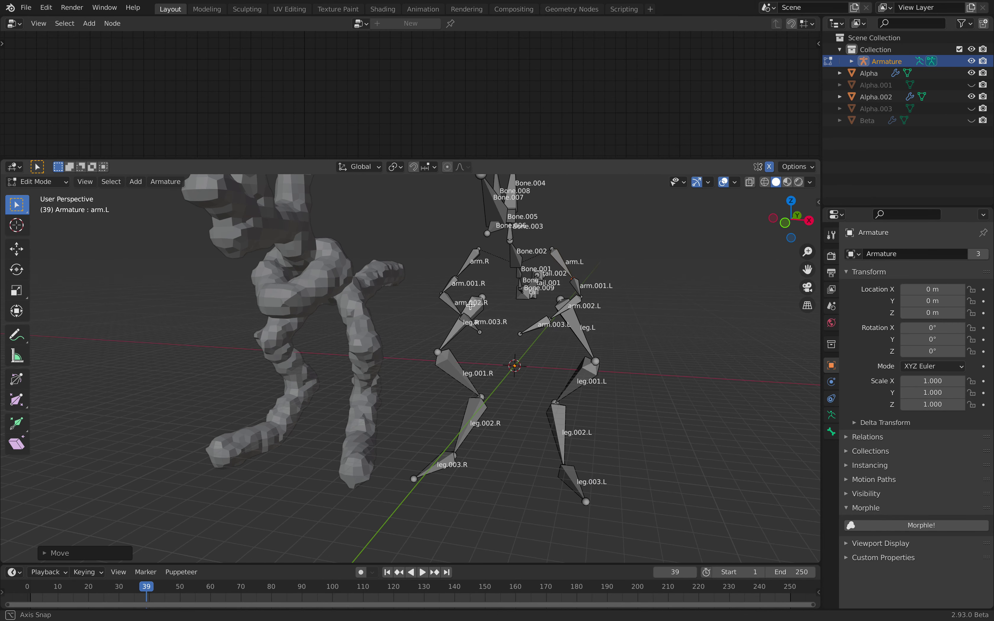
Lengthen arm.003.L by lowering its free end about 3.4 m.
click(521, 335)
key(g)
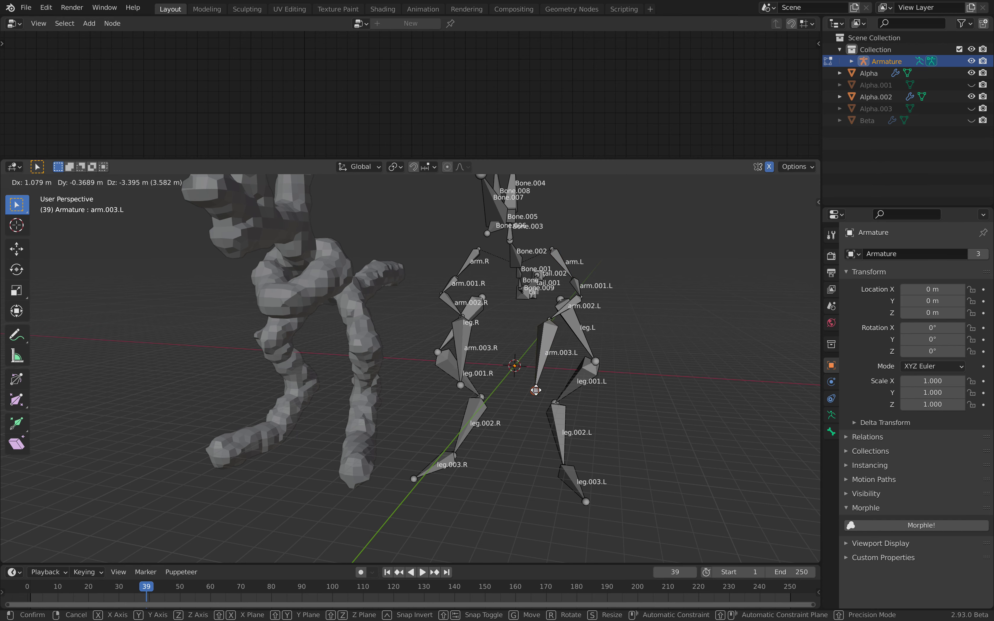
click(536, 390)
Move arm.002.L outward and lower the joint between arm.001.L and arm.002.L.
drag(556, 322, 560, 327)
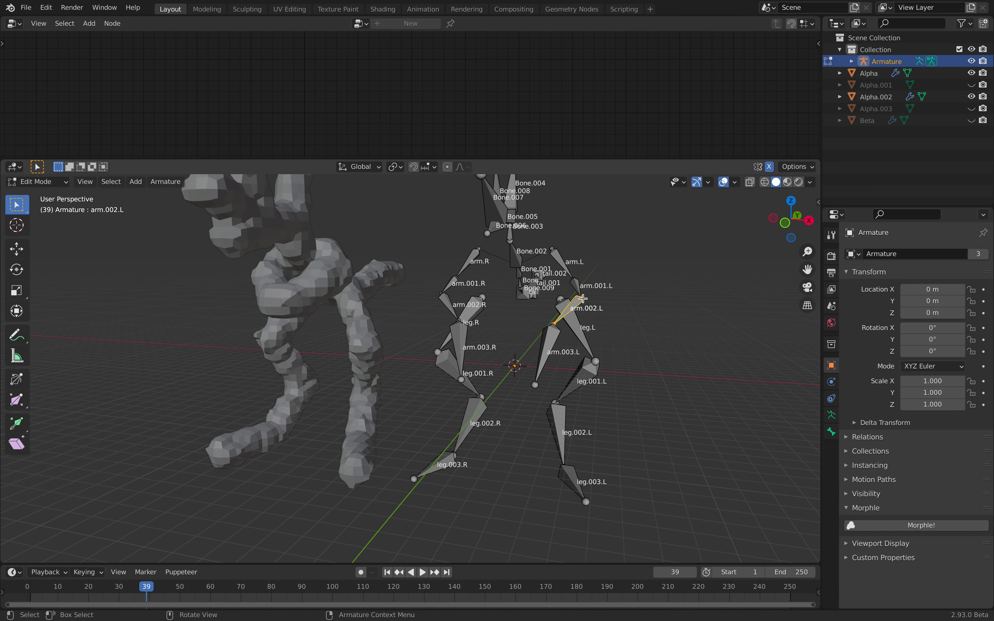
key(g)
click(589, 303)
click(589, 301)
key(g)
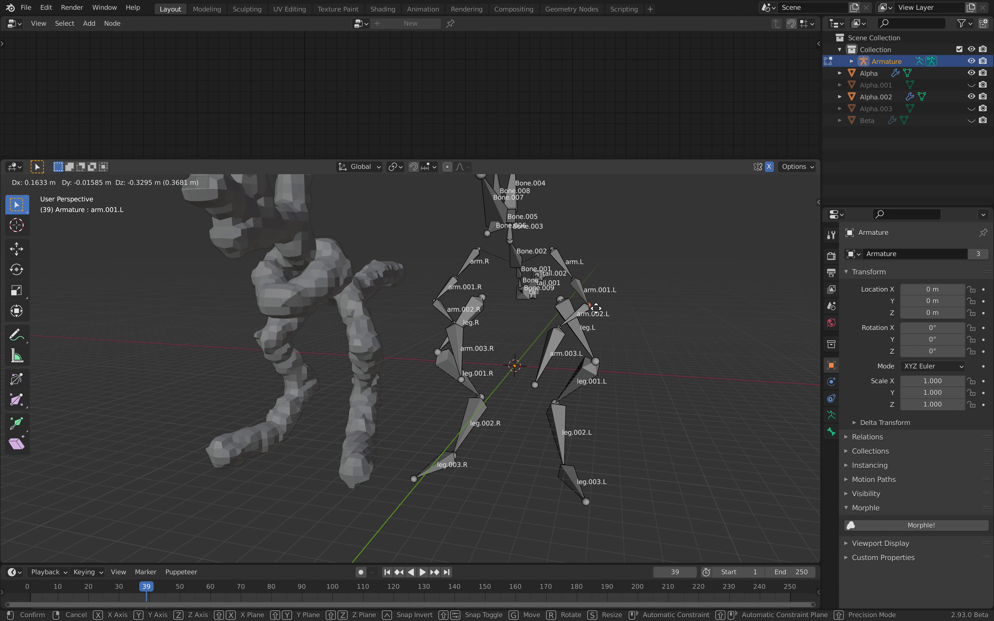
click(600, 316)
Lower the joint between arm.002.L and arm.003.L, and raise the free end of arm.003.L inward.
middle_drag(605, 308, 625, 309)
click(572, 323)
key(g)
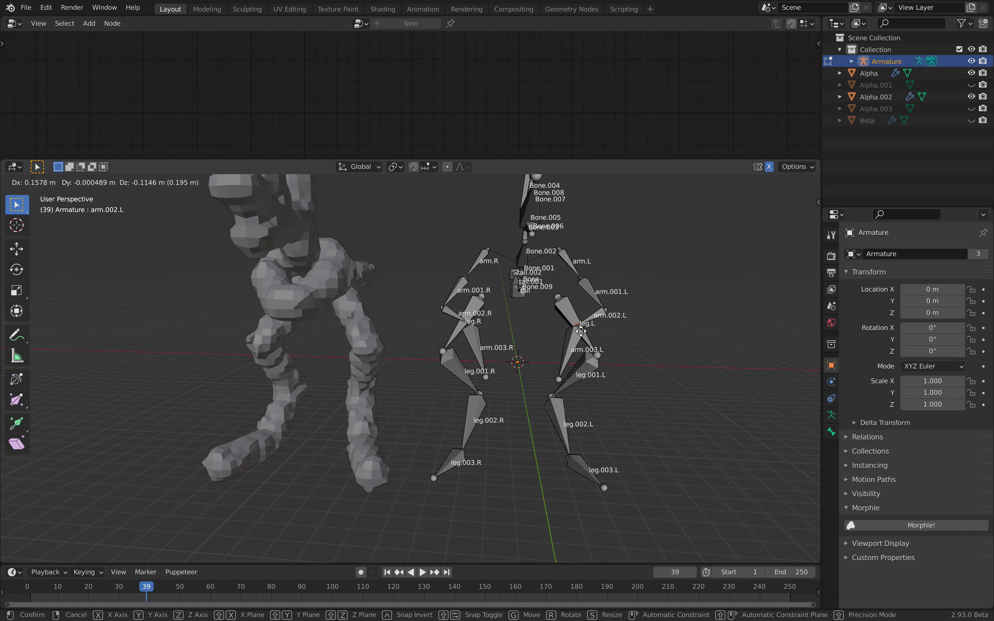
click(590, 342)
click(558, 380)
key(g)
click(553, 362)
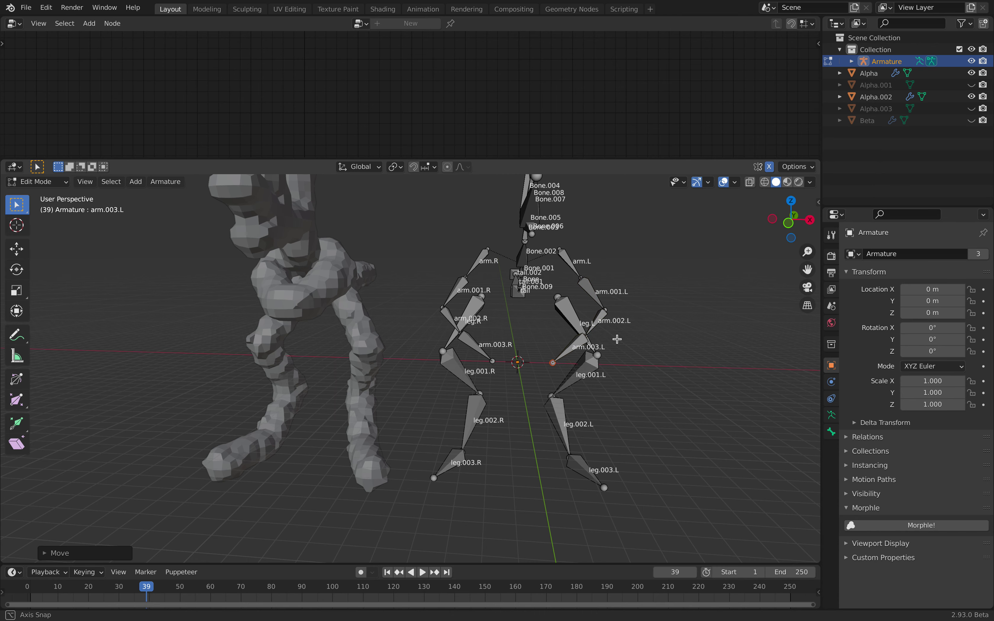
Return to Object Mode and advance to frame 40 to regenerate the mesh from the edited armature.
key(Tab)
middle_drag(617, 339, 627, 336)
key(Right)
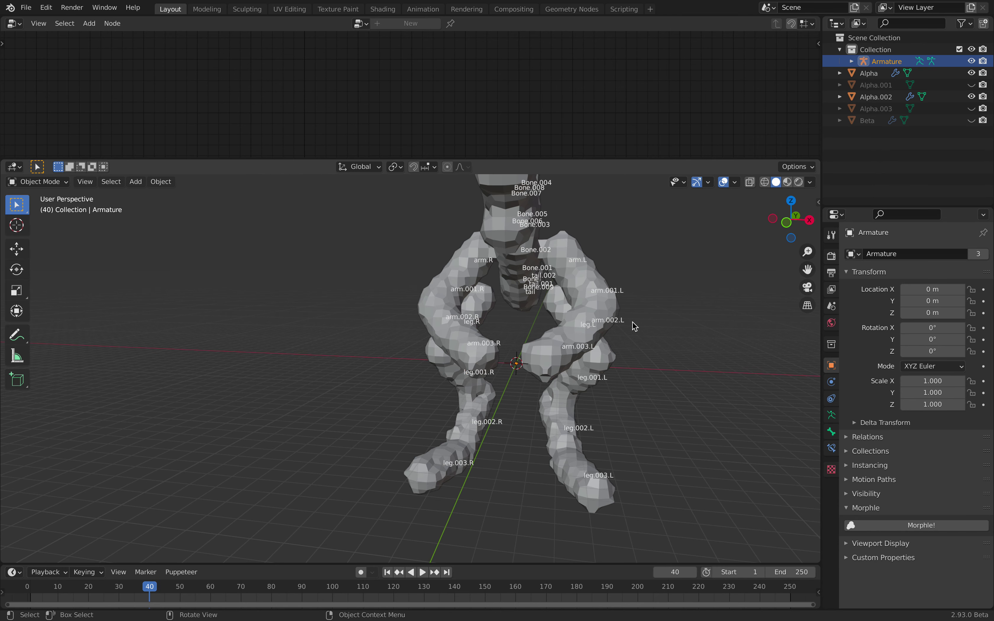
Move the Alpha.002 mesh along the X axis clear of the armature, and save the file.
click(588, 251)
key(g)
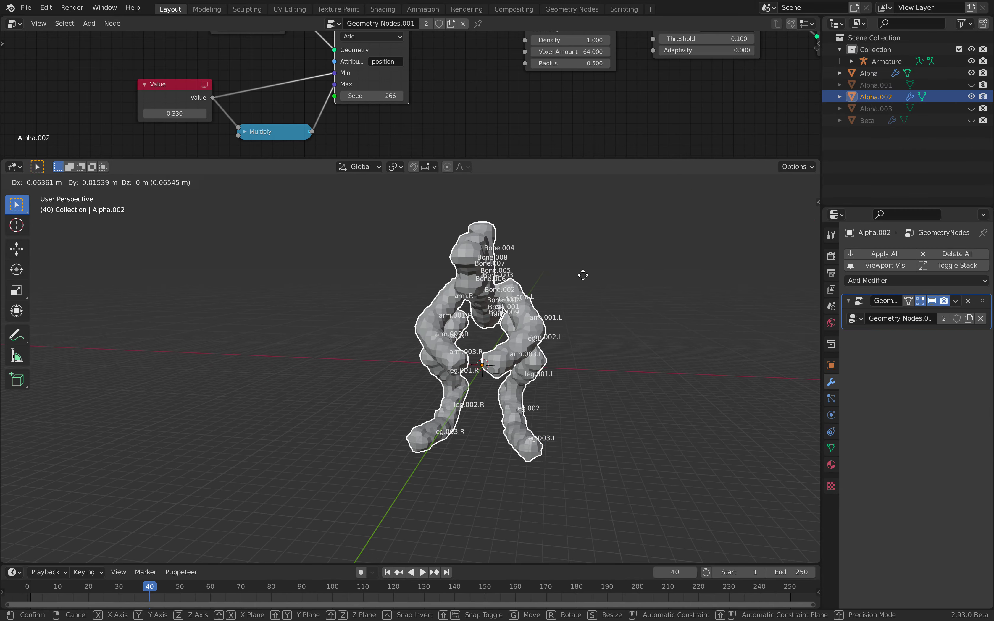
key(x)
click(477, 267)
middle_drag(477, 268, 424, 336)
click(548, 265)
shift+middle_drag(543, 294, 585, 272)
key(ctrl+s)
Unhide the Alpha.001 and Alpha.003 meshes to show them alongside the other variations.
click(972, 85)
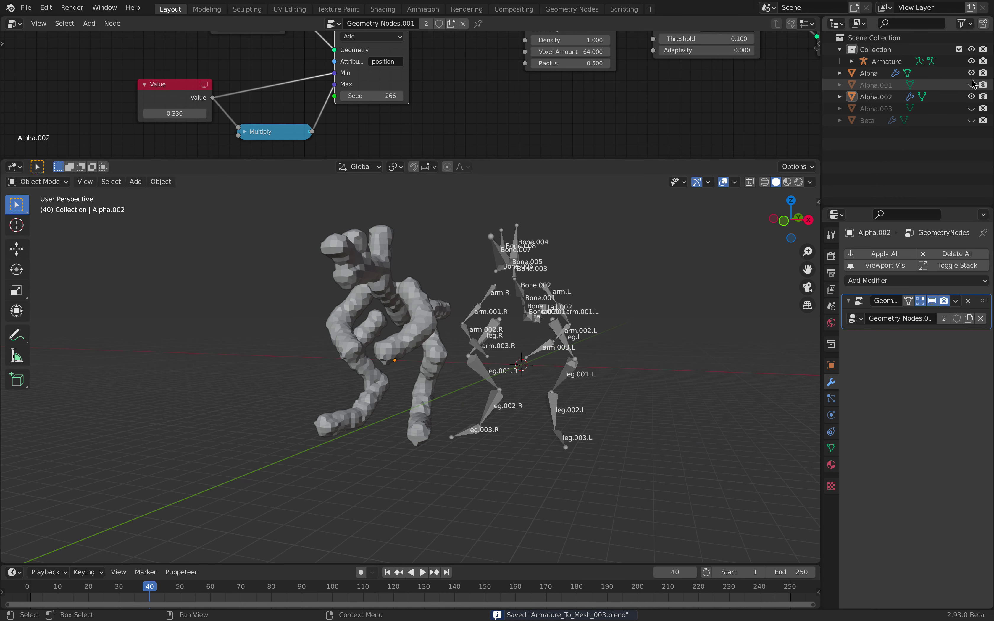
click(971, 108)
middle_drag(602, 289, 535, 348)
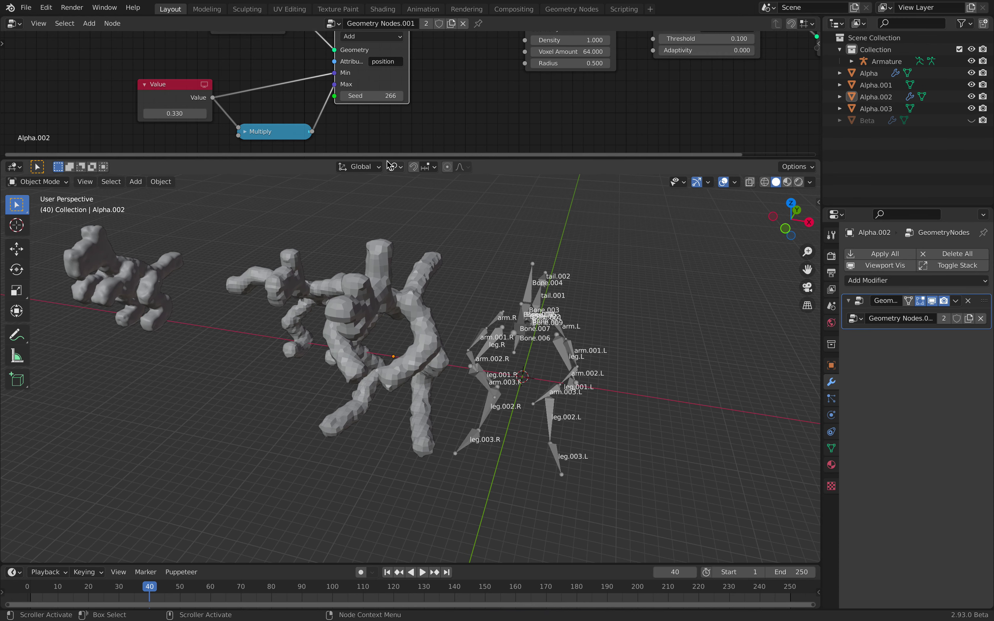
Enlarge the node editor enough to fit the whole Geometry Nodes.001 tree while keeping the creatures and armature in view.
drag(387, 158, 404, 310)
scroll(413, 220, down, 7)
middle_drag(399, 190, 359, 220)
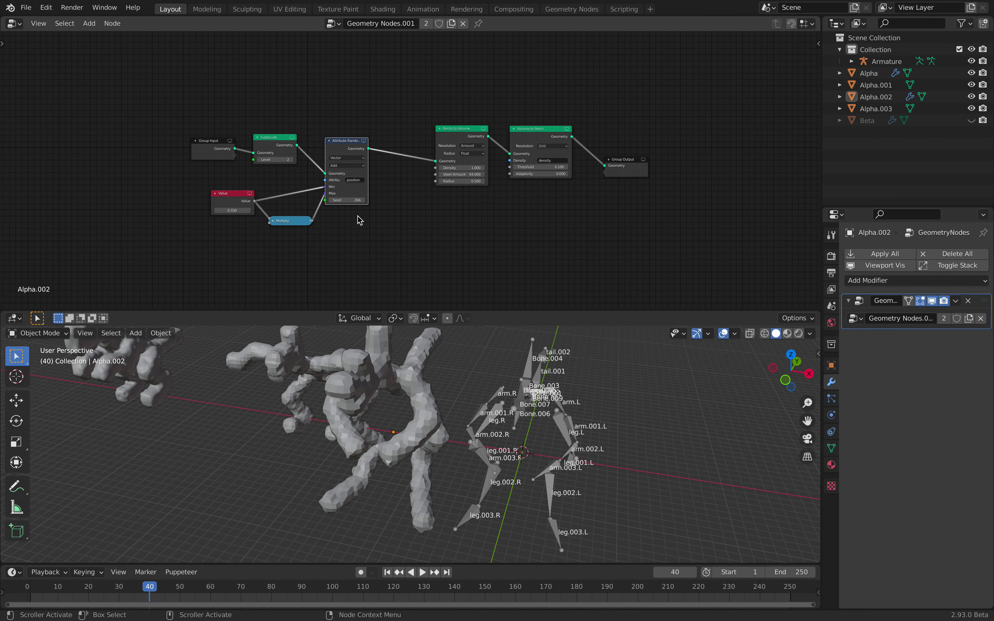
middle_drag(556, 386, 530, 370)
click(529, 364)
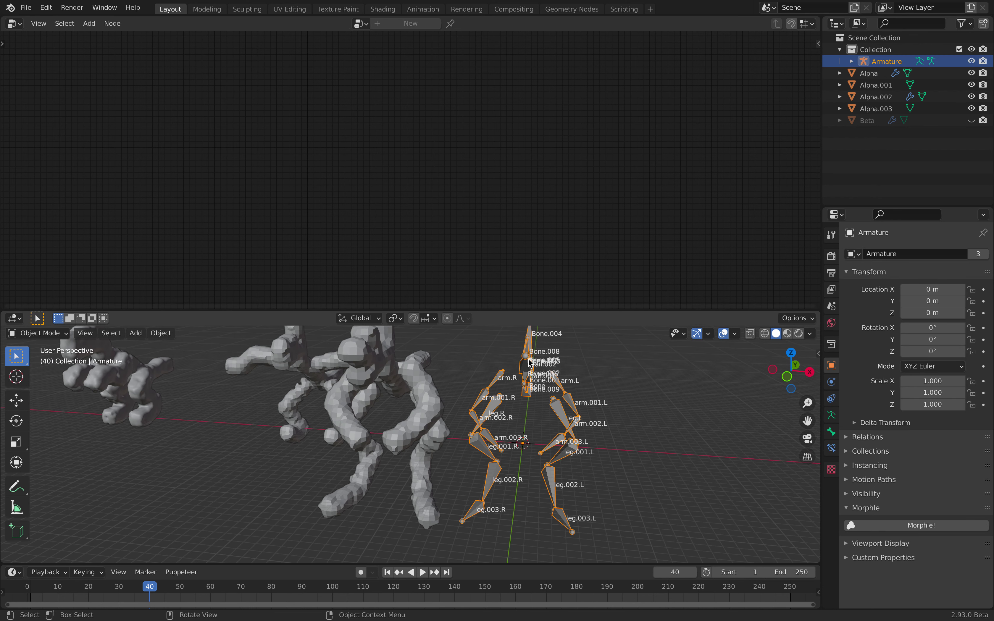
drag(576, 311, 574, 219)
middle_drag(562, 286, 546, 325)
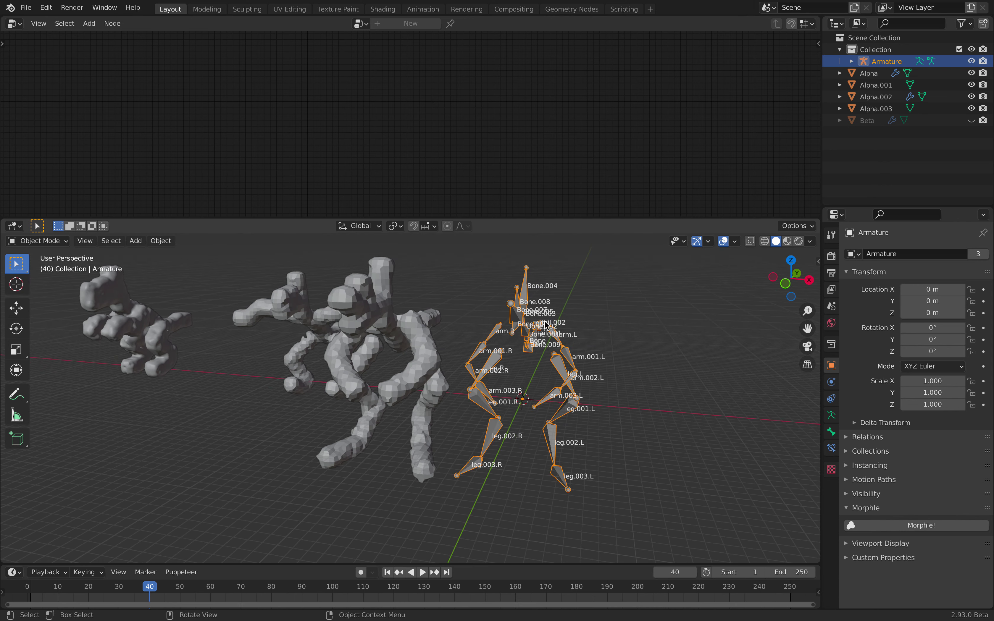
Select Alpha.002 and examine its generated mesh beside the armature together with its geometry node tree.
click(427, 305)
scroll(429, 307, up, 2)
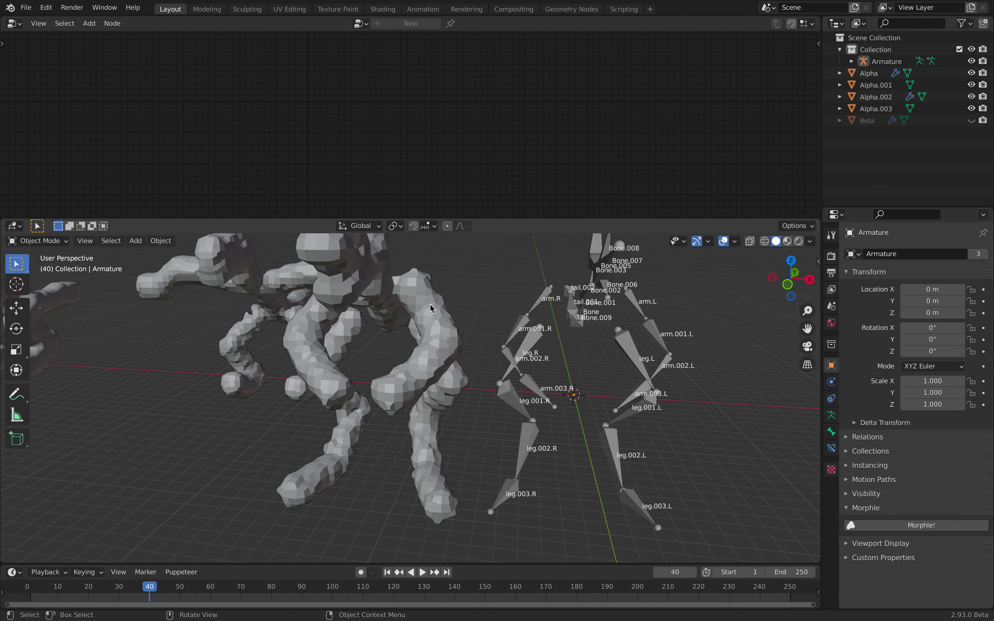
click(431, 309)
scroll(428, 314, down, 1)
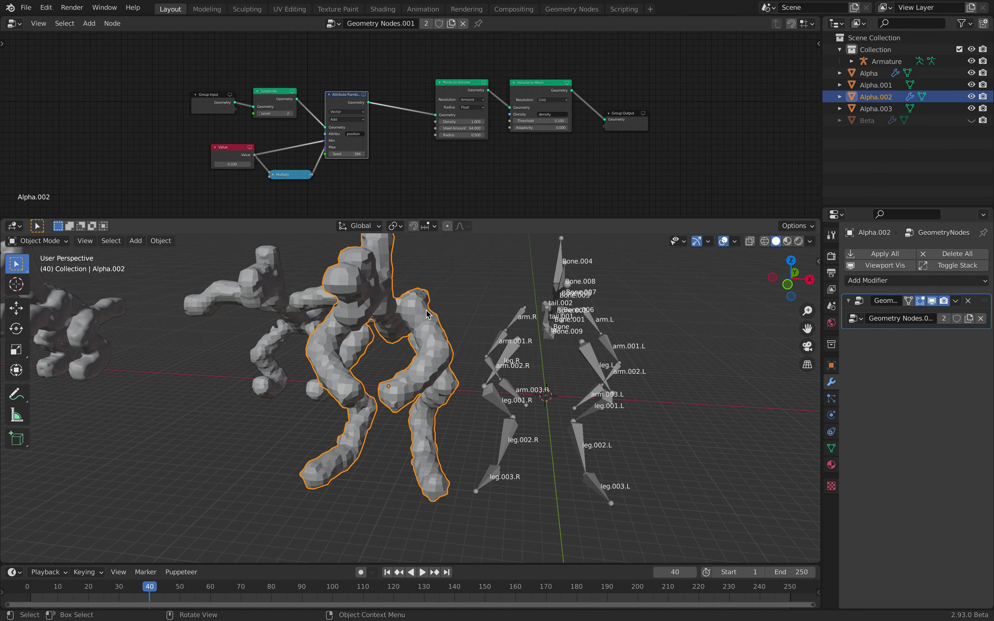
mouse_move(427, 315)
middle_down()
mouse_move(414, 320)
mouse_move(440, 312)
mouse_move(425, 318)
middle_up()
scroll(427, 317, down, 2)
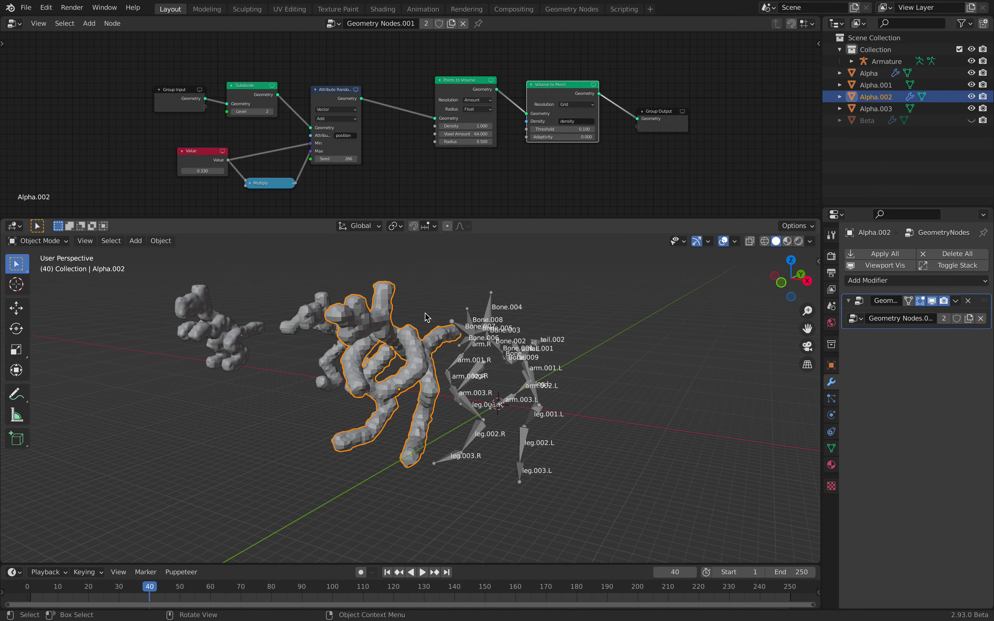